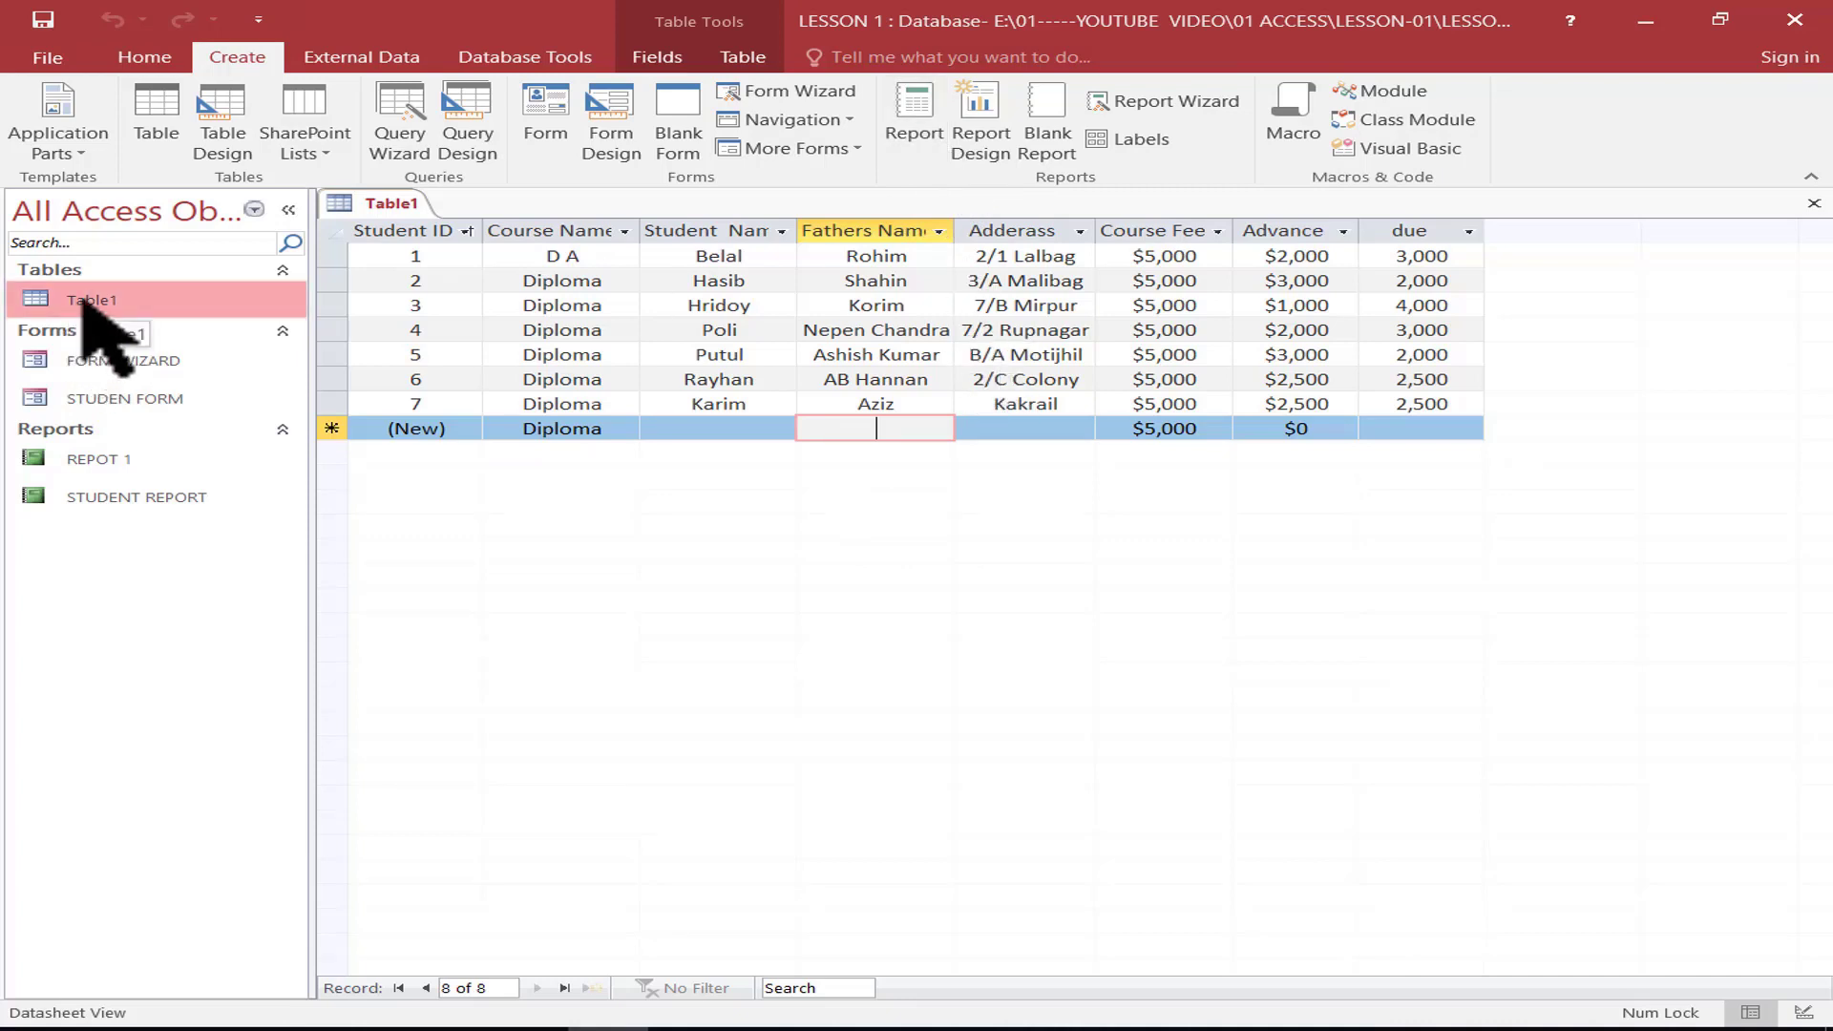
# Close and reopen Table1, and generate a basic report from it
pyautogui.click(1813, 204)
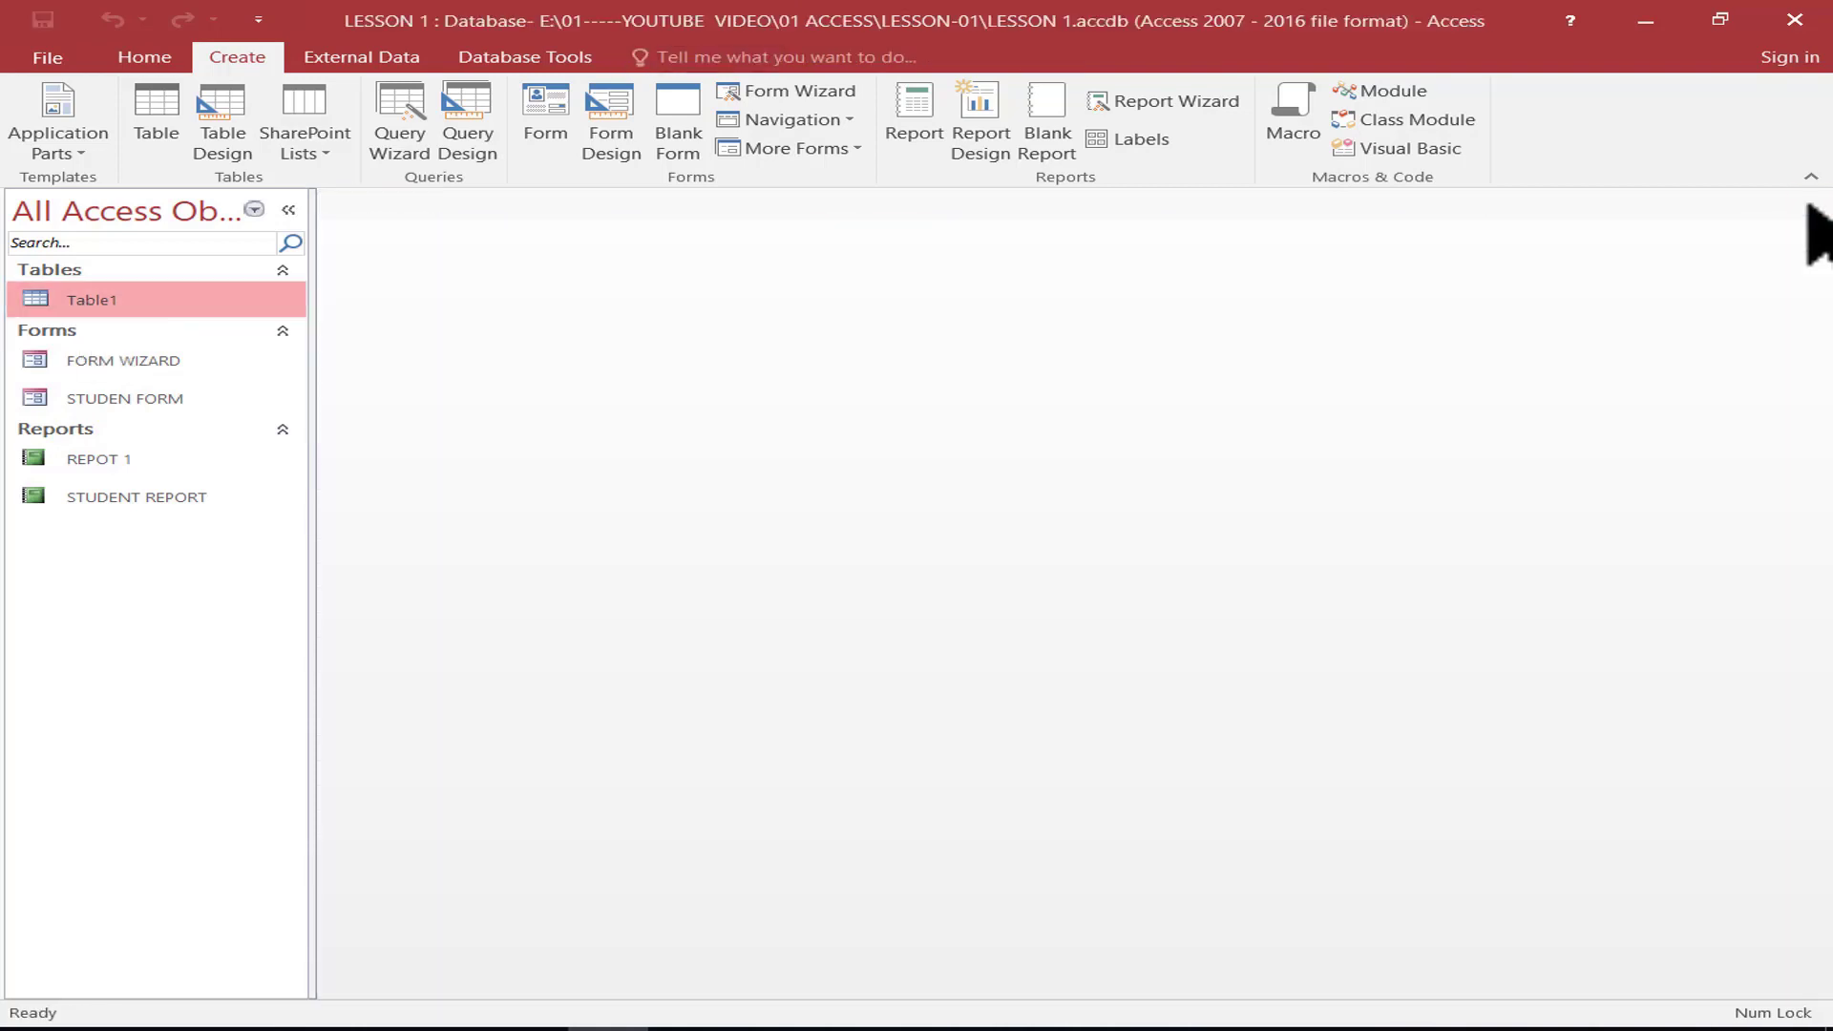
pyautogui.doubleClick(129, 299)
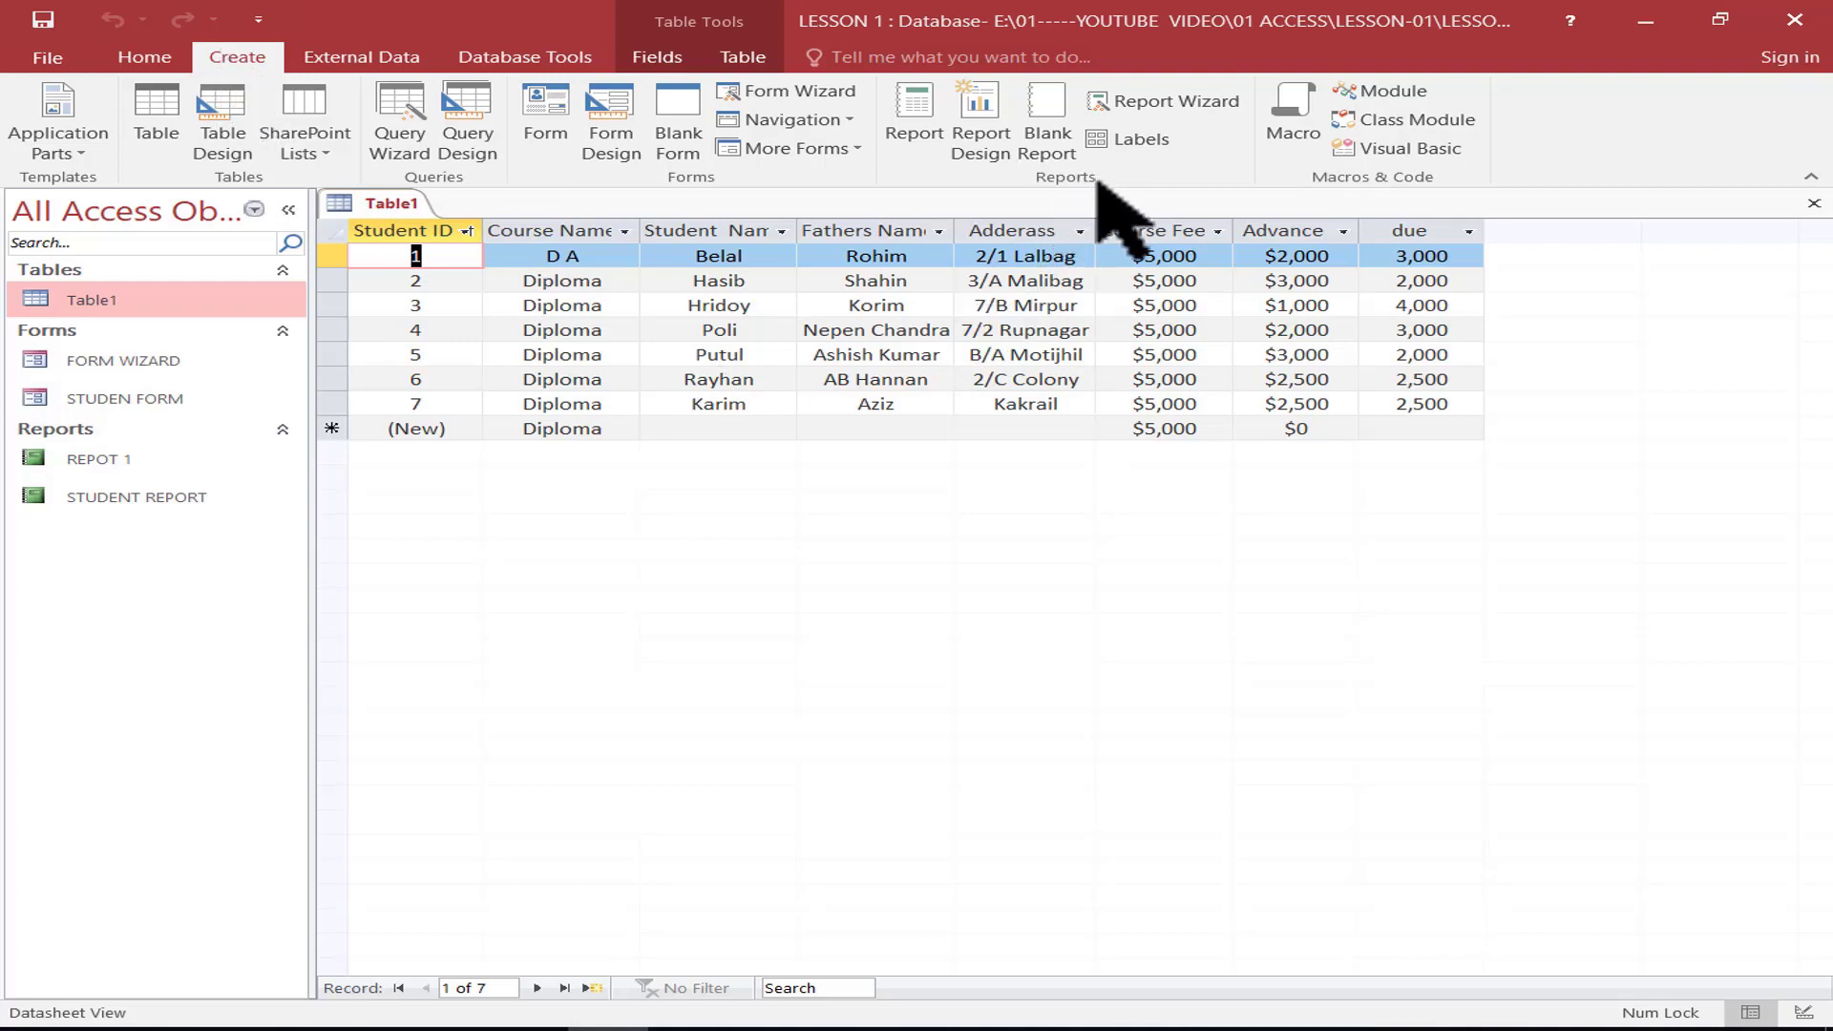
pyautogui.click(911, 133)
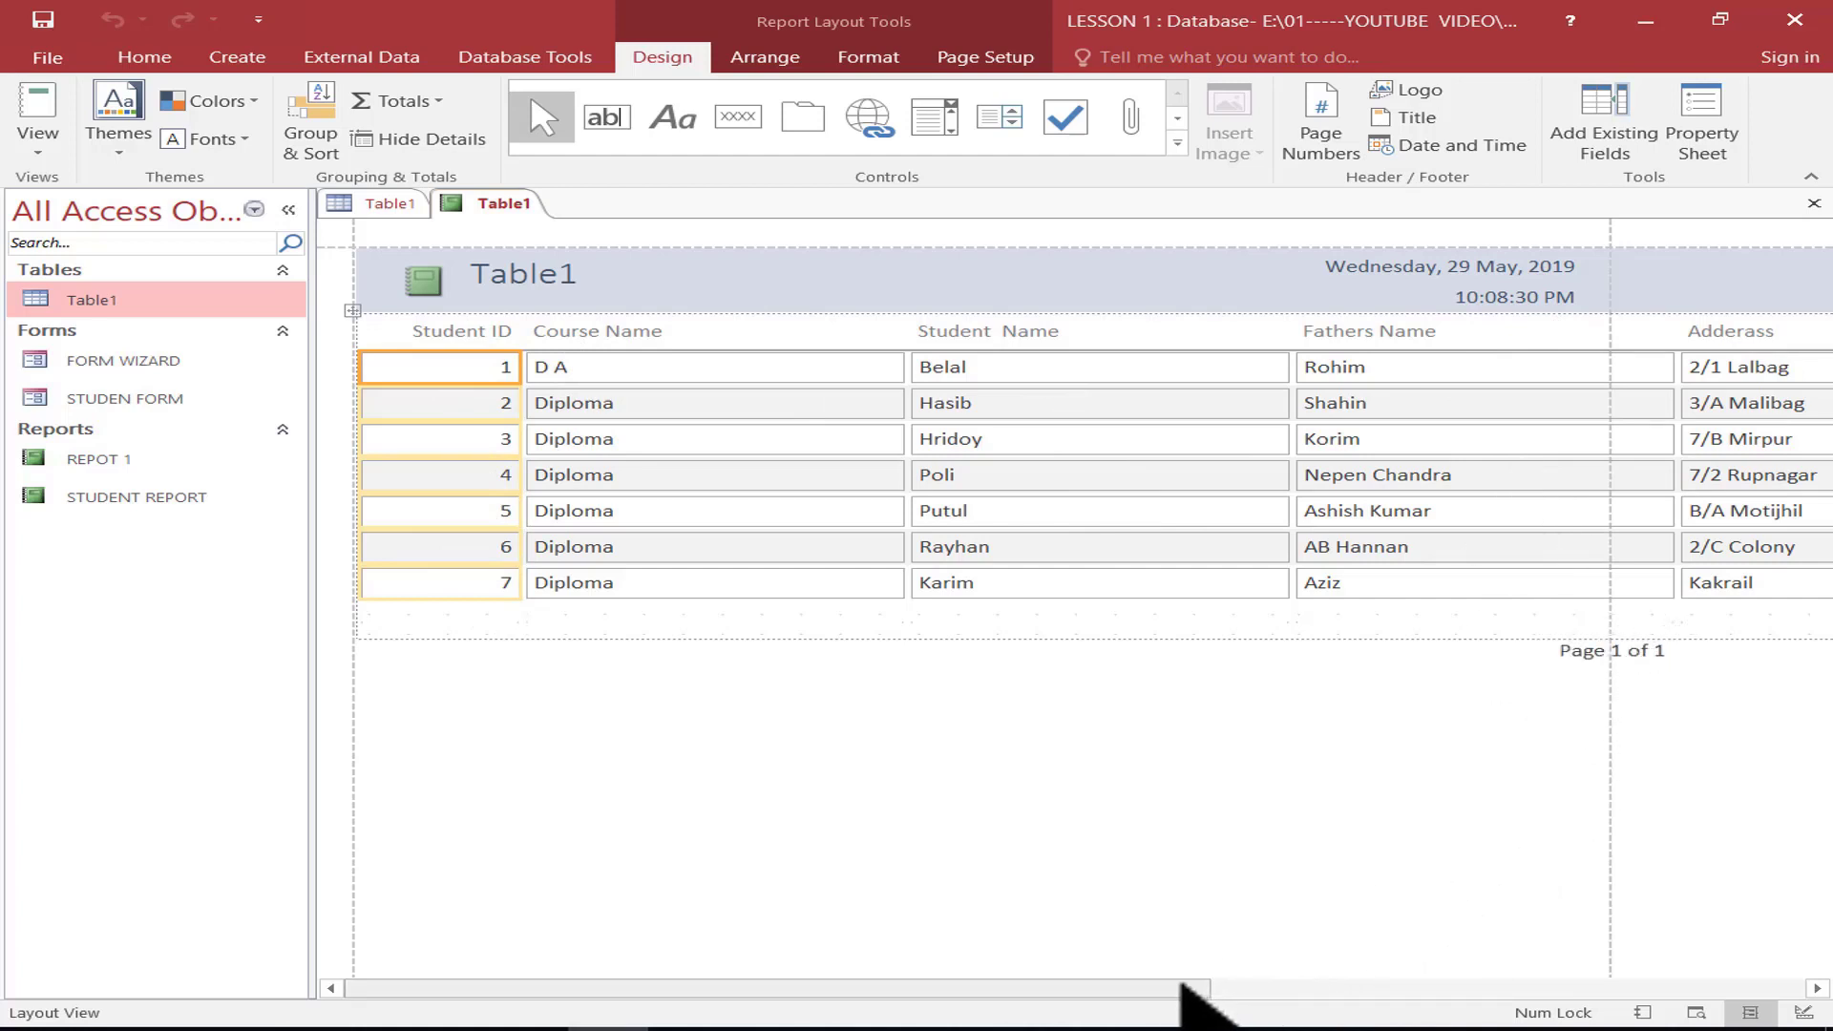
# Narrow the report's Student ID, Course Name and Student Name columns to fit their contents
pyautogui.moveTo(1182, 983); pyautogui.dragTo(1787, 993)
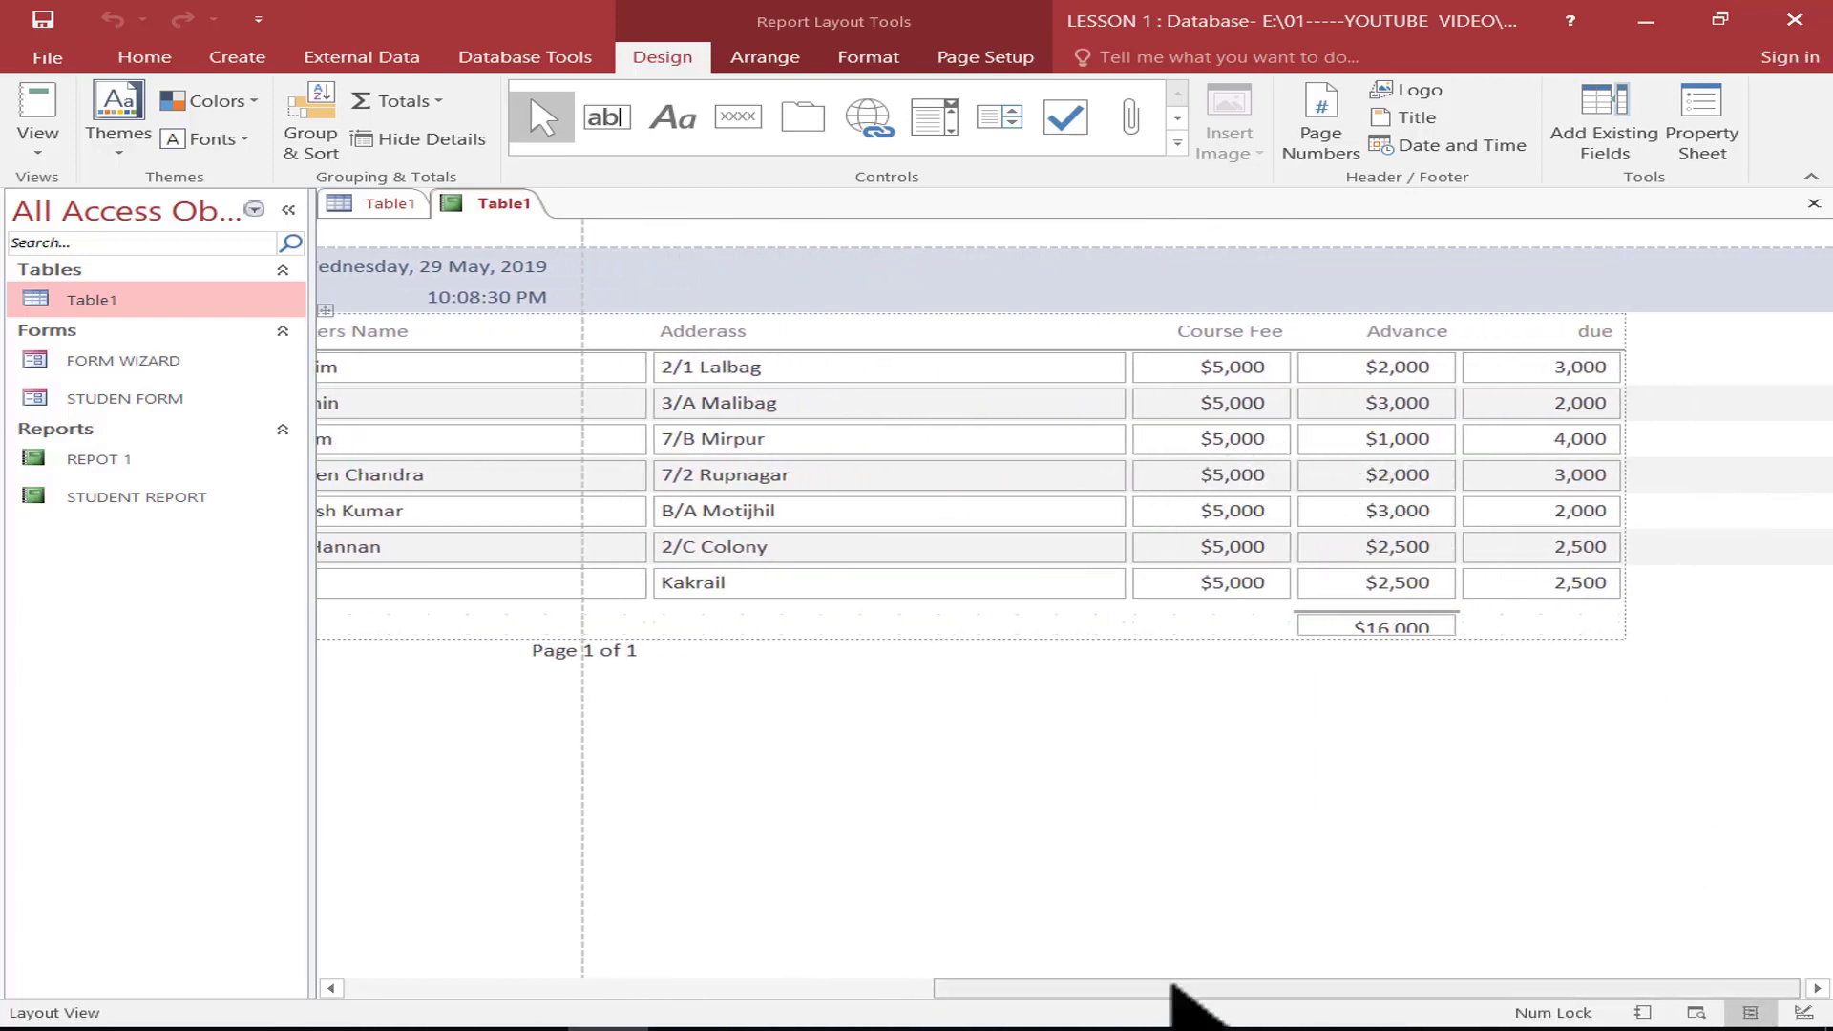
pyautogui.moveTo(1127, 988); pyautogui.dragTo(522, 1007)
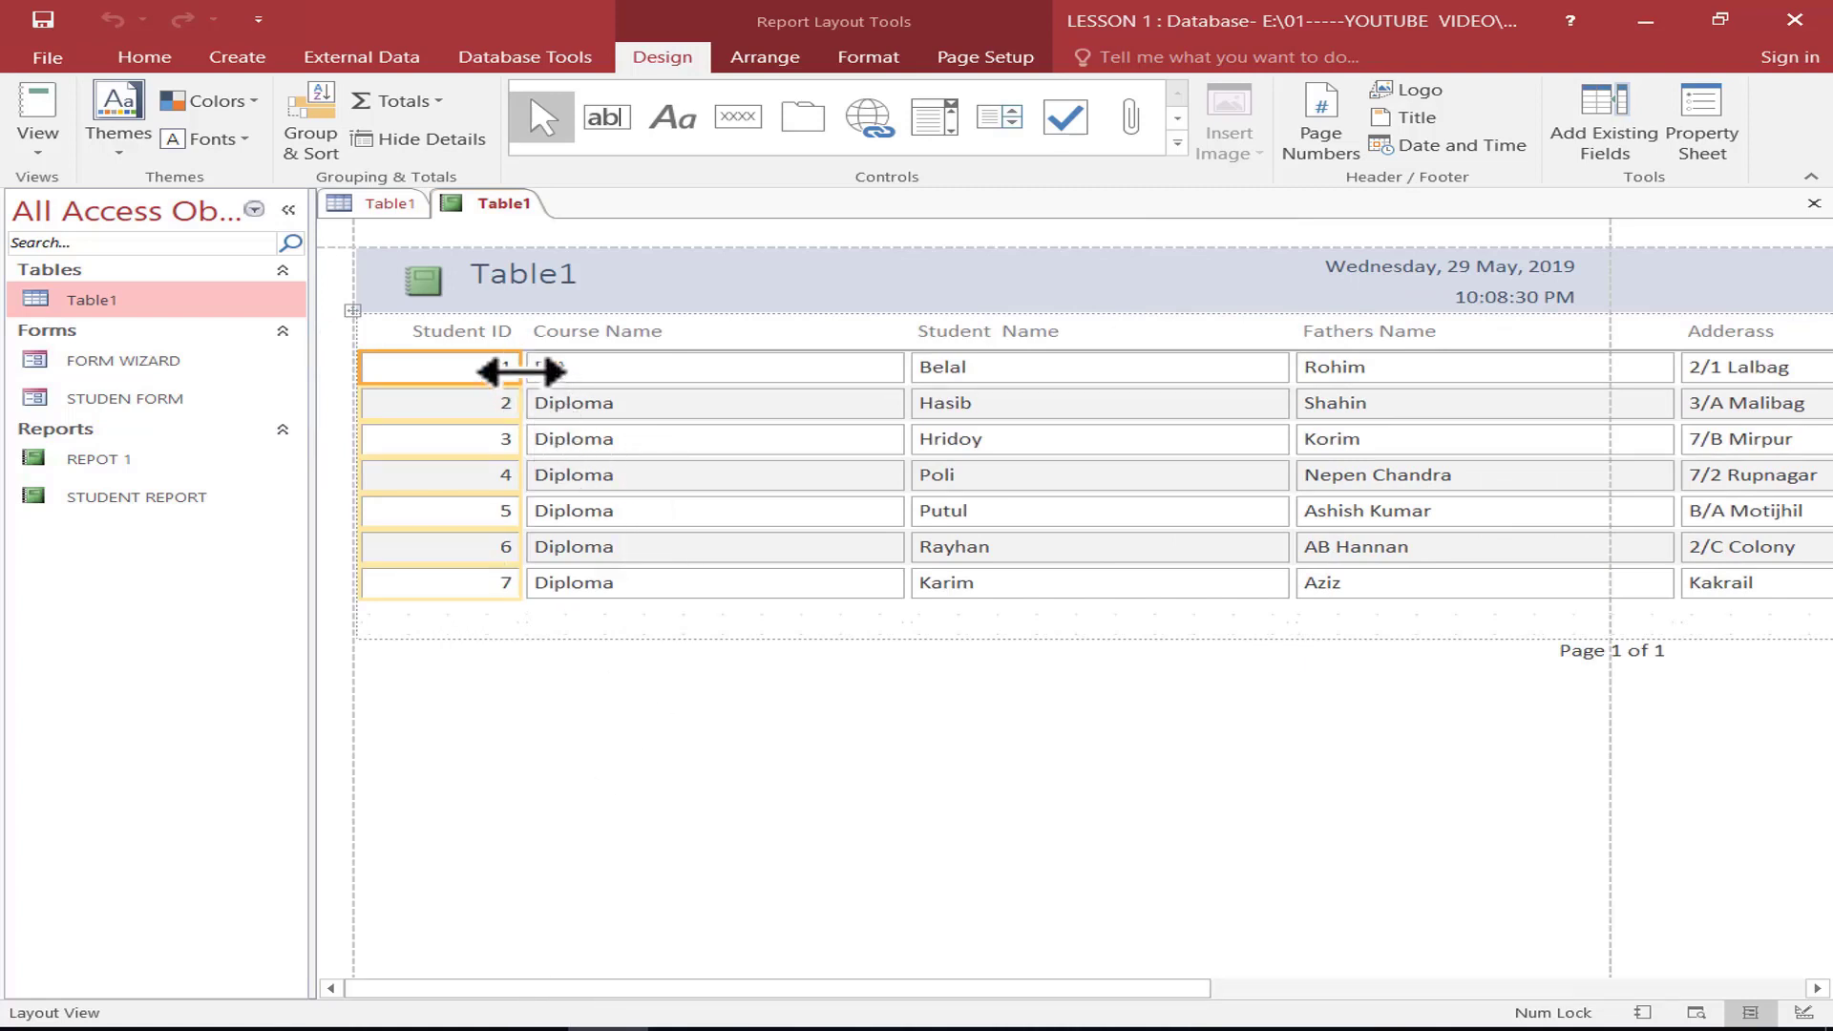
pyautogui.moveTo(521, 371); pyautogui.dragTo(482, 369)
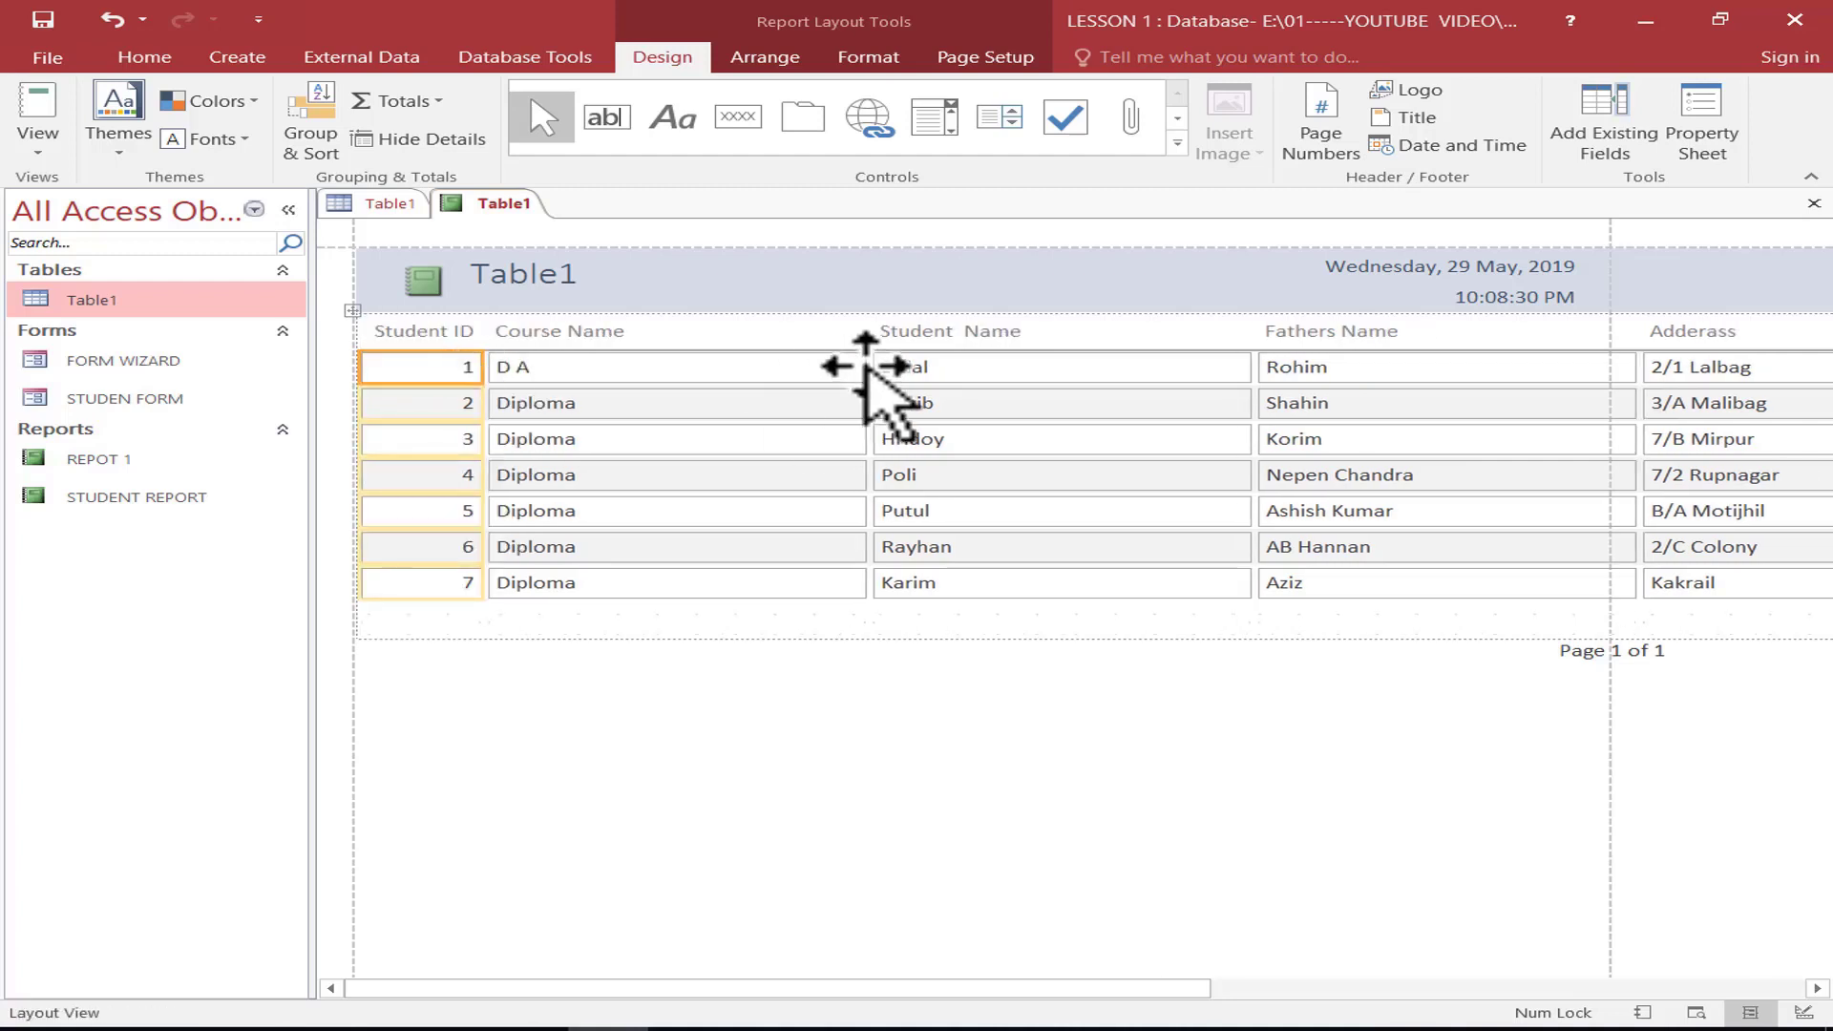
pyautogui.click(859, 369)
pyautogui.moveTo(862, 366); pyautogui.dragTo(632, 367)
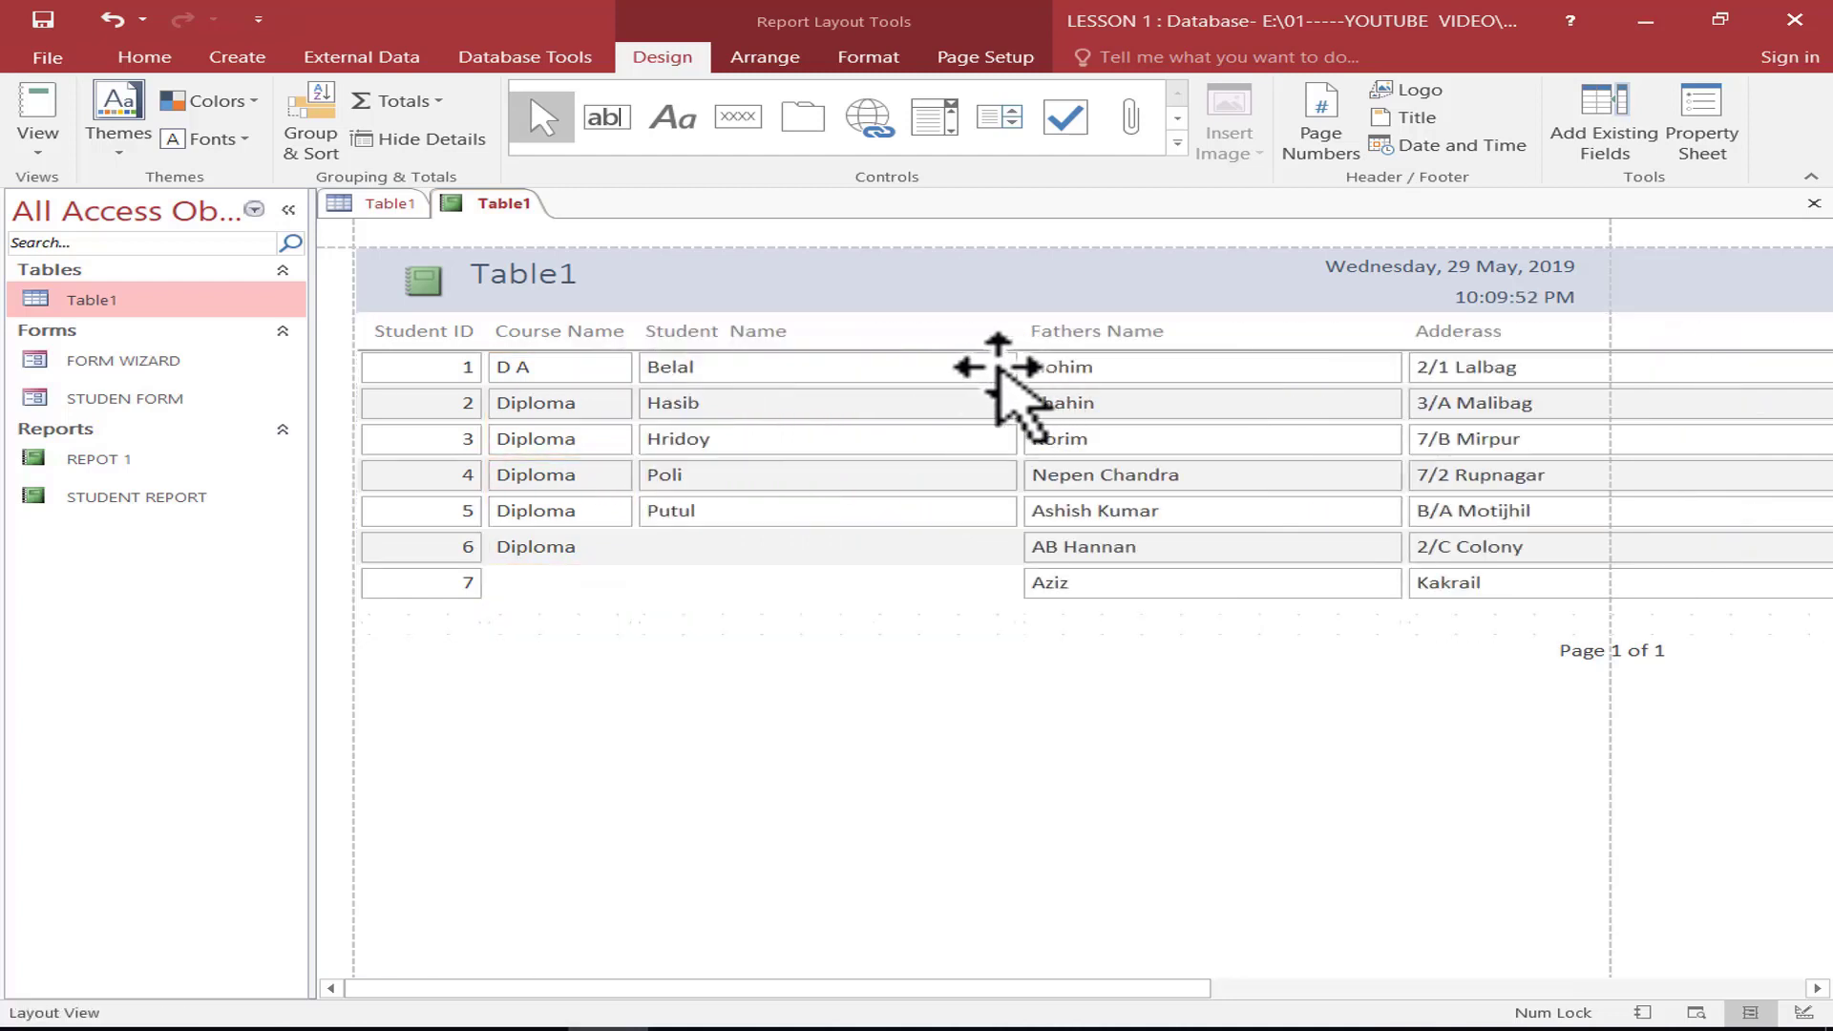
pyautogui.click(997, 368)
pyautogui.moveTo(997, 368); pyautogui.dragTo(804, 366)
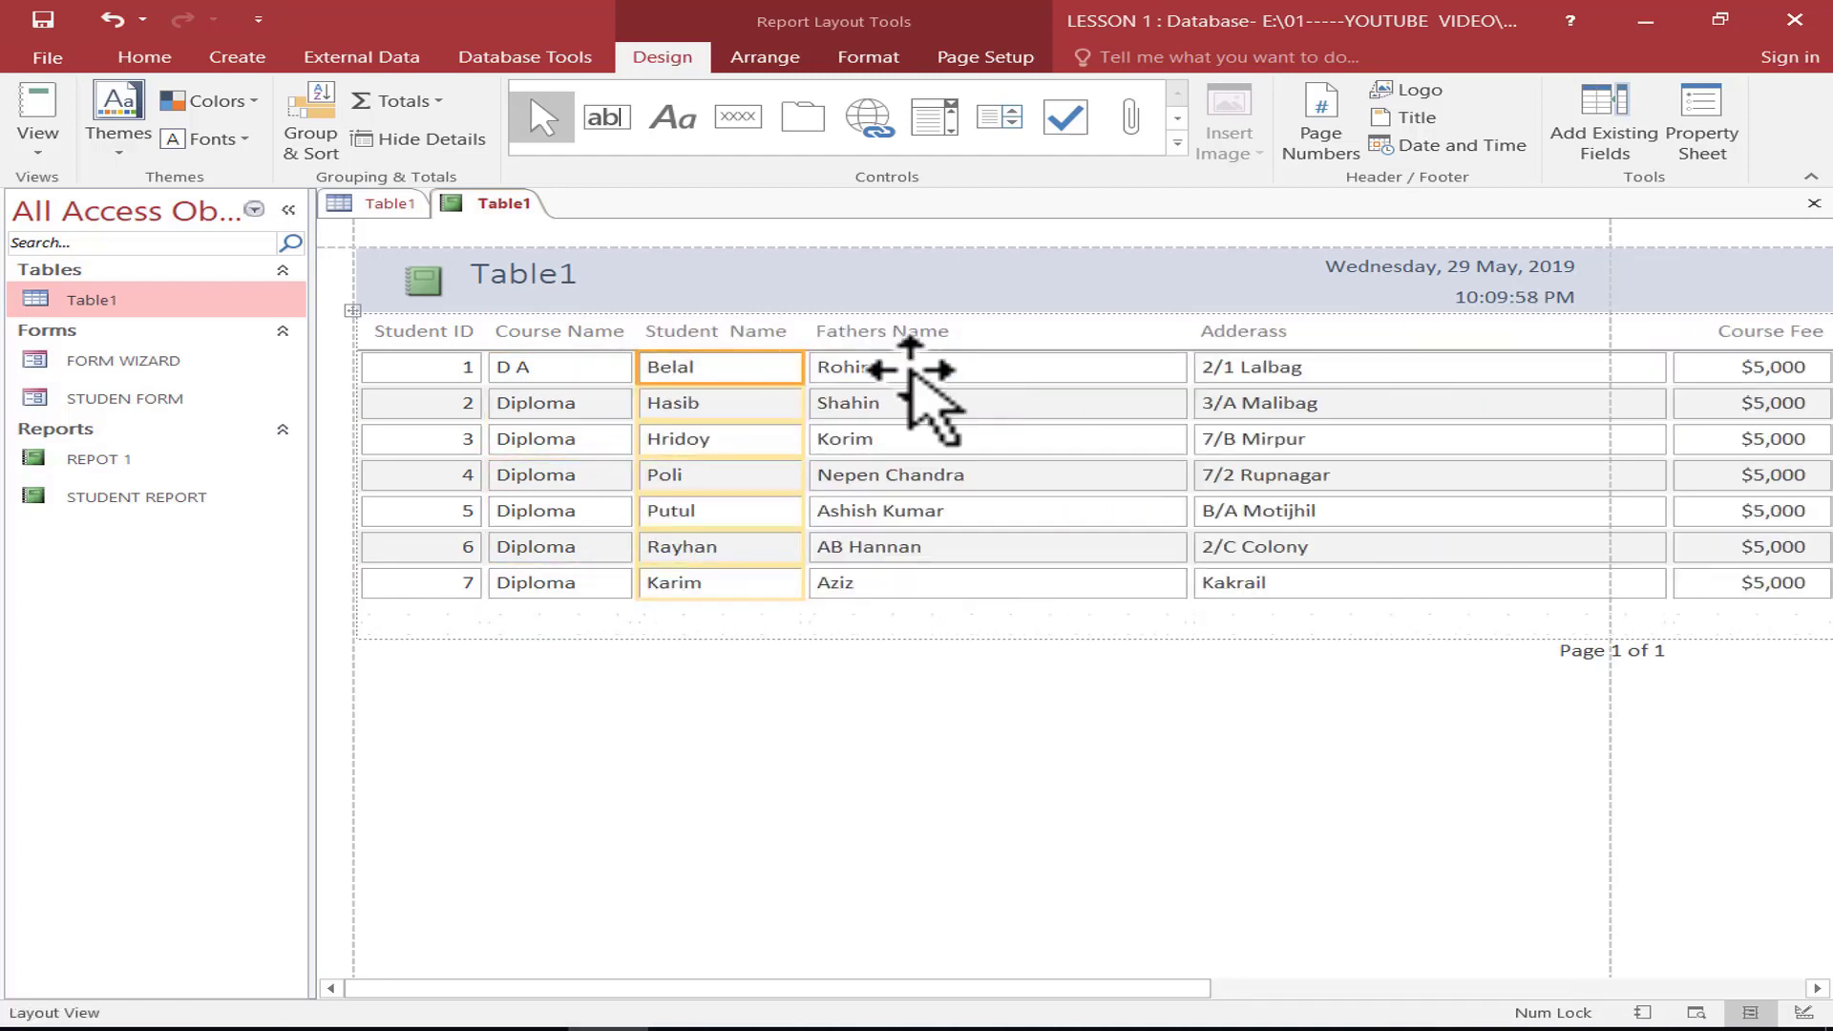
# Narrow the report's Fathers Name and Adderass columns to fit their contents
pyautogui.click(912, 370)
pyautogui.moveTo(1169, 363); pyautogui.dragTo(988, 365)
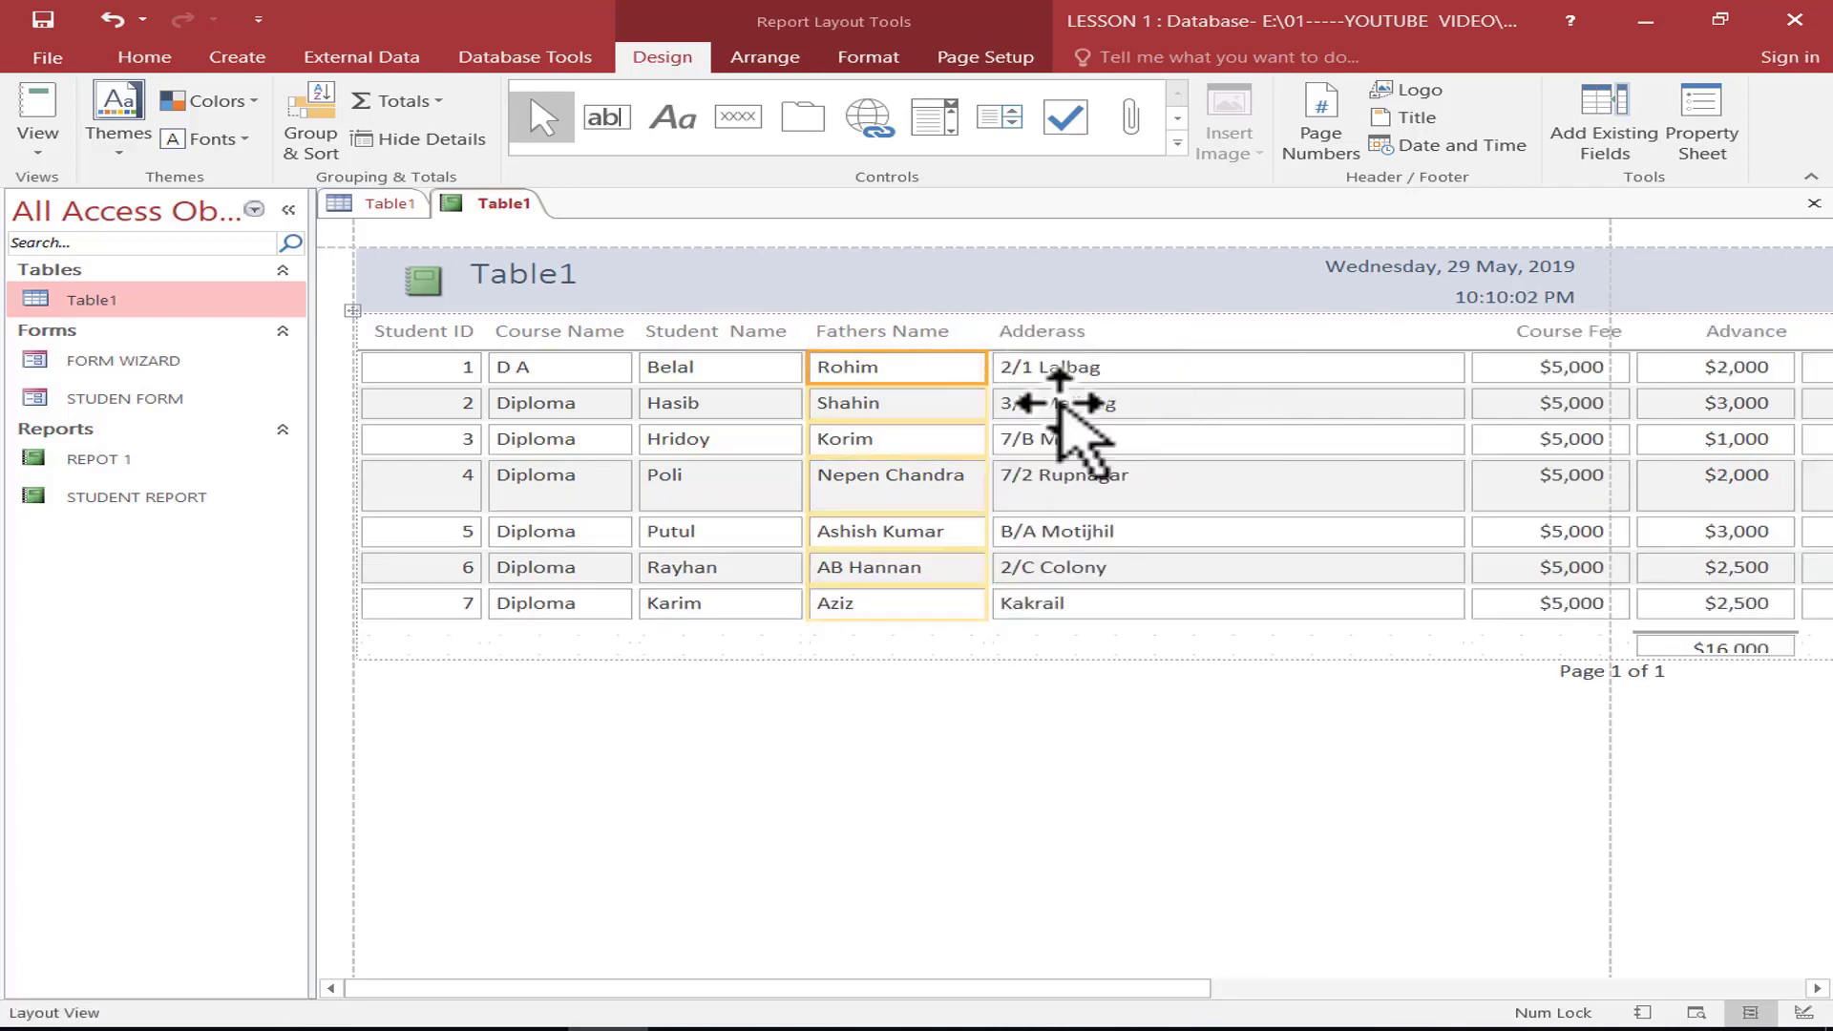
pyautogui.click(1060, 406)
pyautogui.moveTo(1462, 366); pyautogui.dragTo(1163, 365)
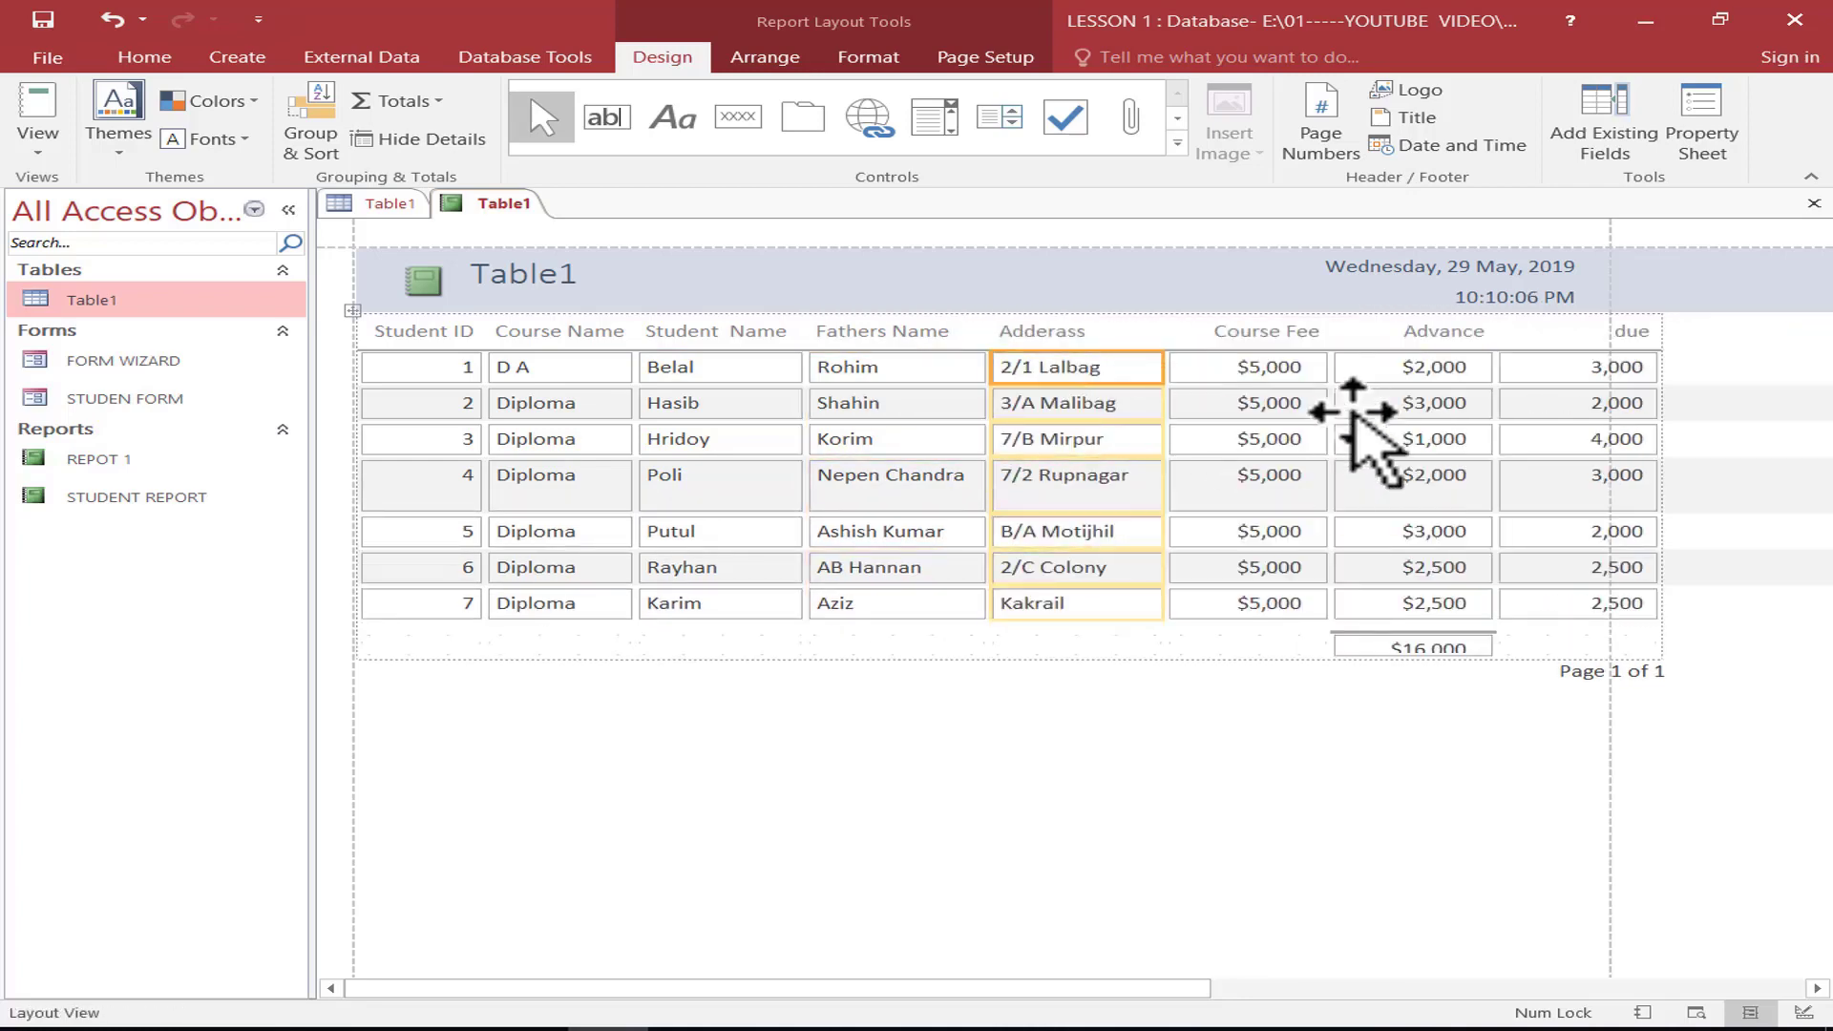
# Narrow the Course Fee, Advance and due columns so the report's columns fit inside the page boundary
pyautogui.click(1301, 367)
pyautogui.moveTo(1326, 369); pyautogui.dragTo(1308, 370)
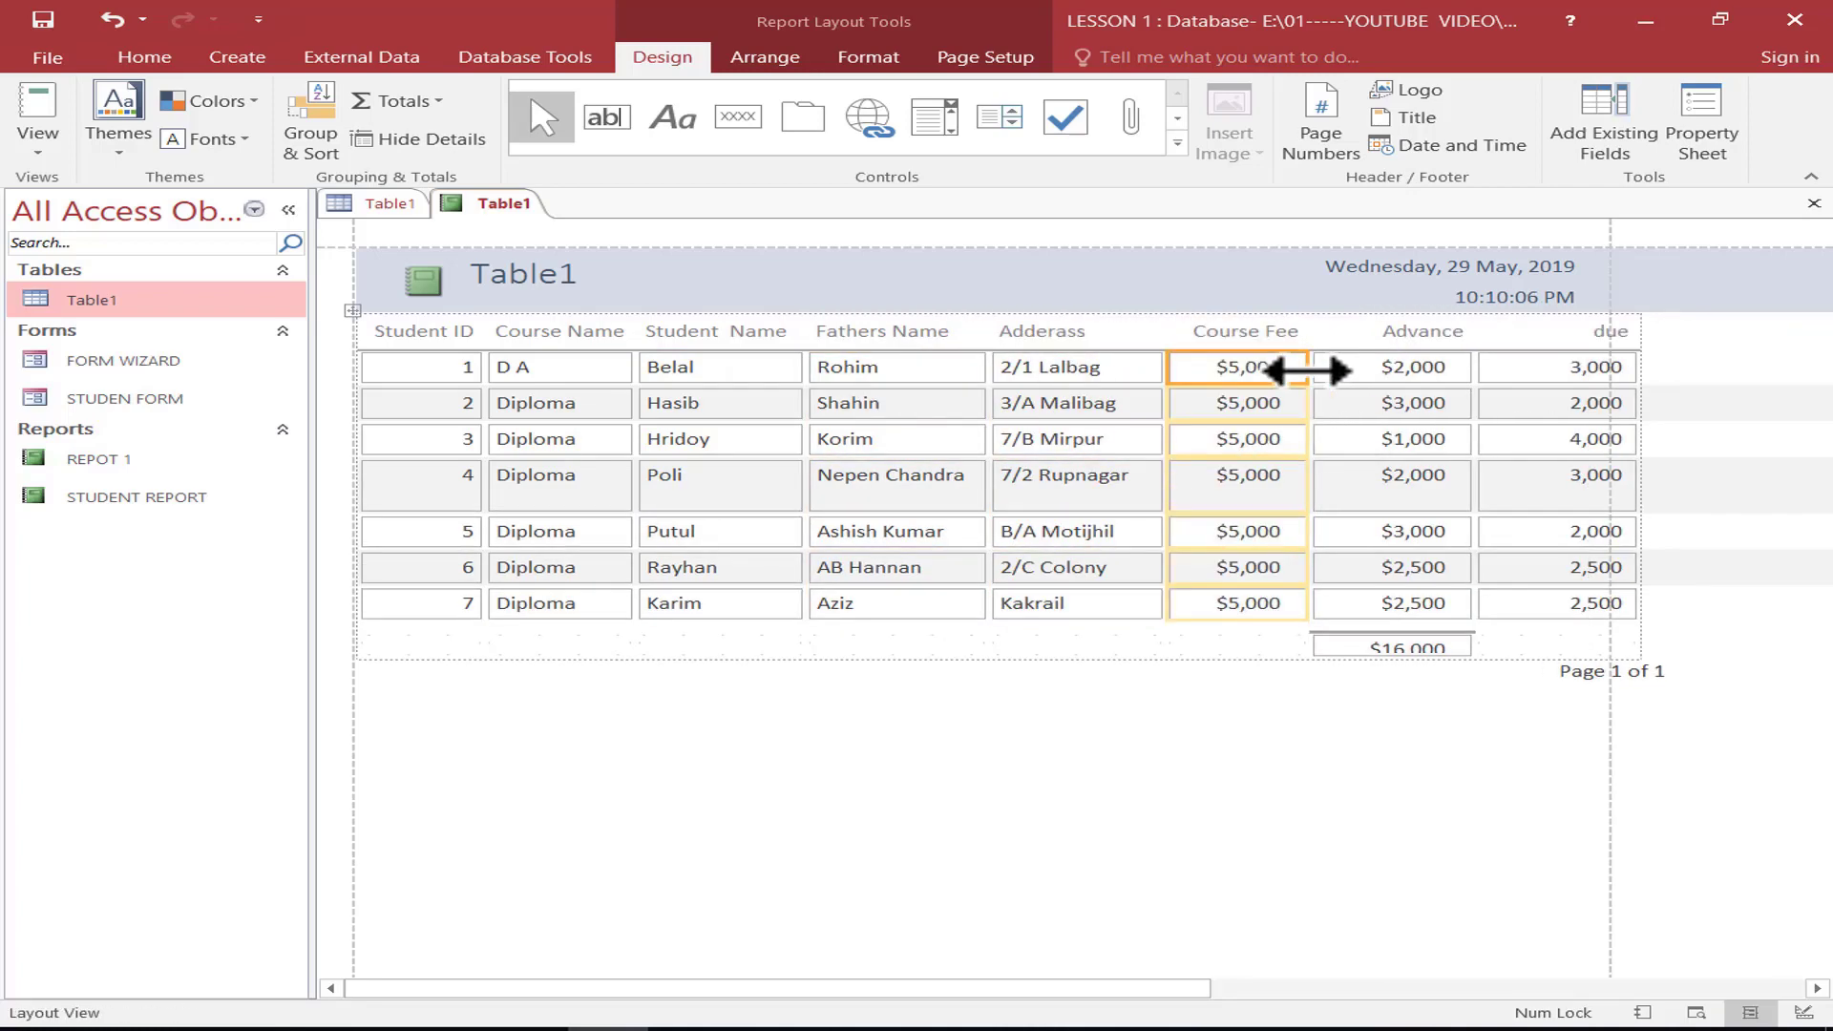
pyautogui.click(1432, 392)
pyautogui.moveTo(1473, 369)
pyautogui.mouseDown()
pyautogui.moveTo(1383, 368)
pyautogui.moveTo(1438, 368)
pyautogui.mouseUp()
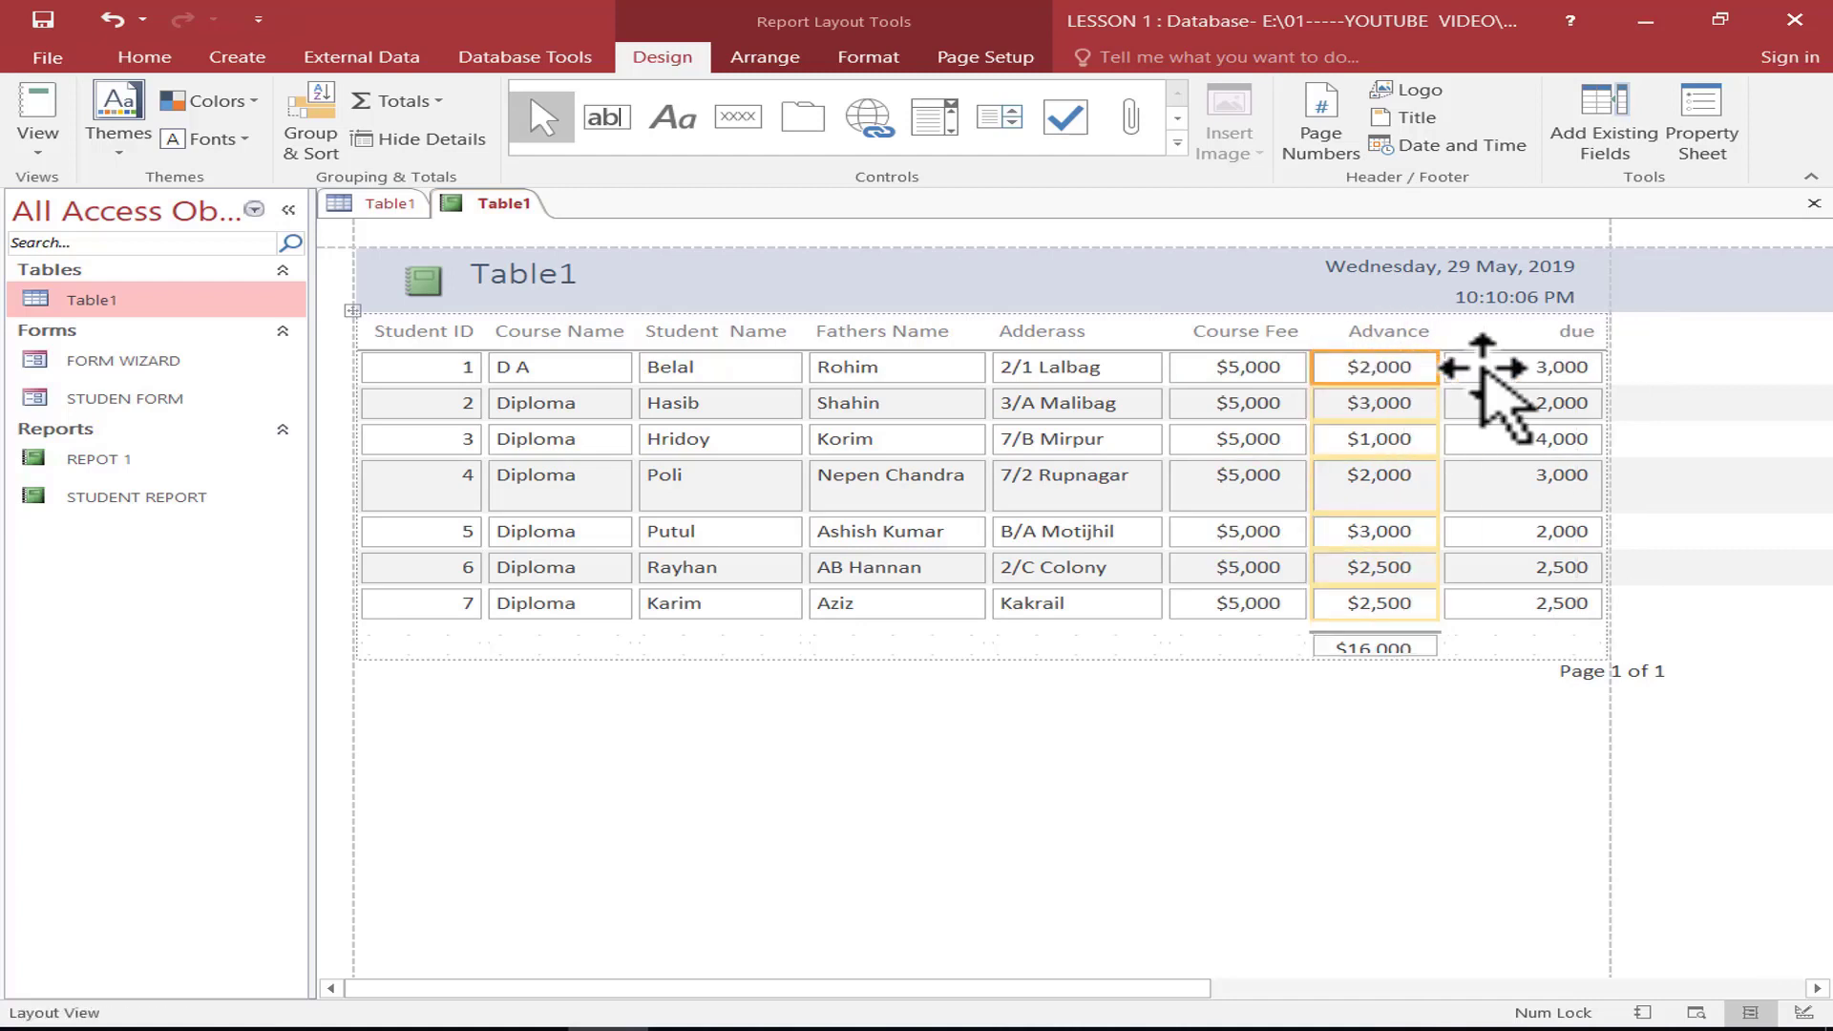
pyautogui.click(1481, 368)
pyautogui.moveTo(1602, 369)
pyautogui.mouseDown()
pyautogui.moveTo(1518, 368)
pyautogui.moveTo(1569, 368)
pyautogui.mouseUp()
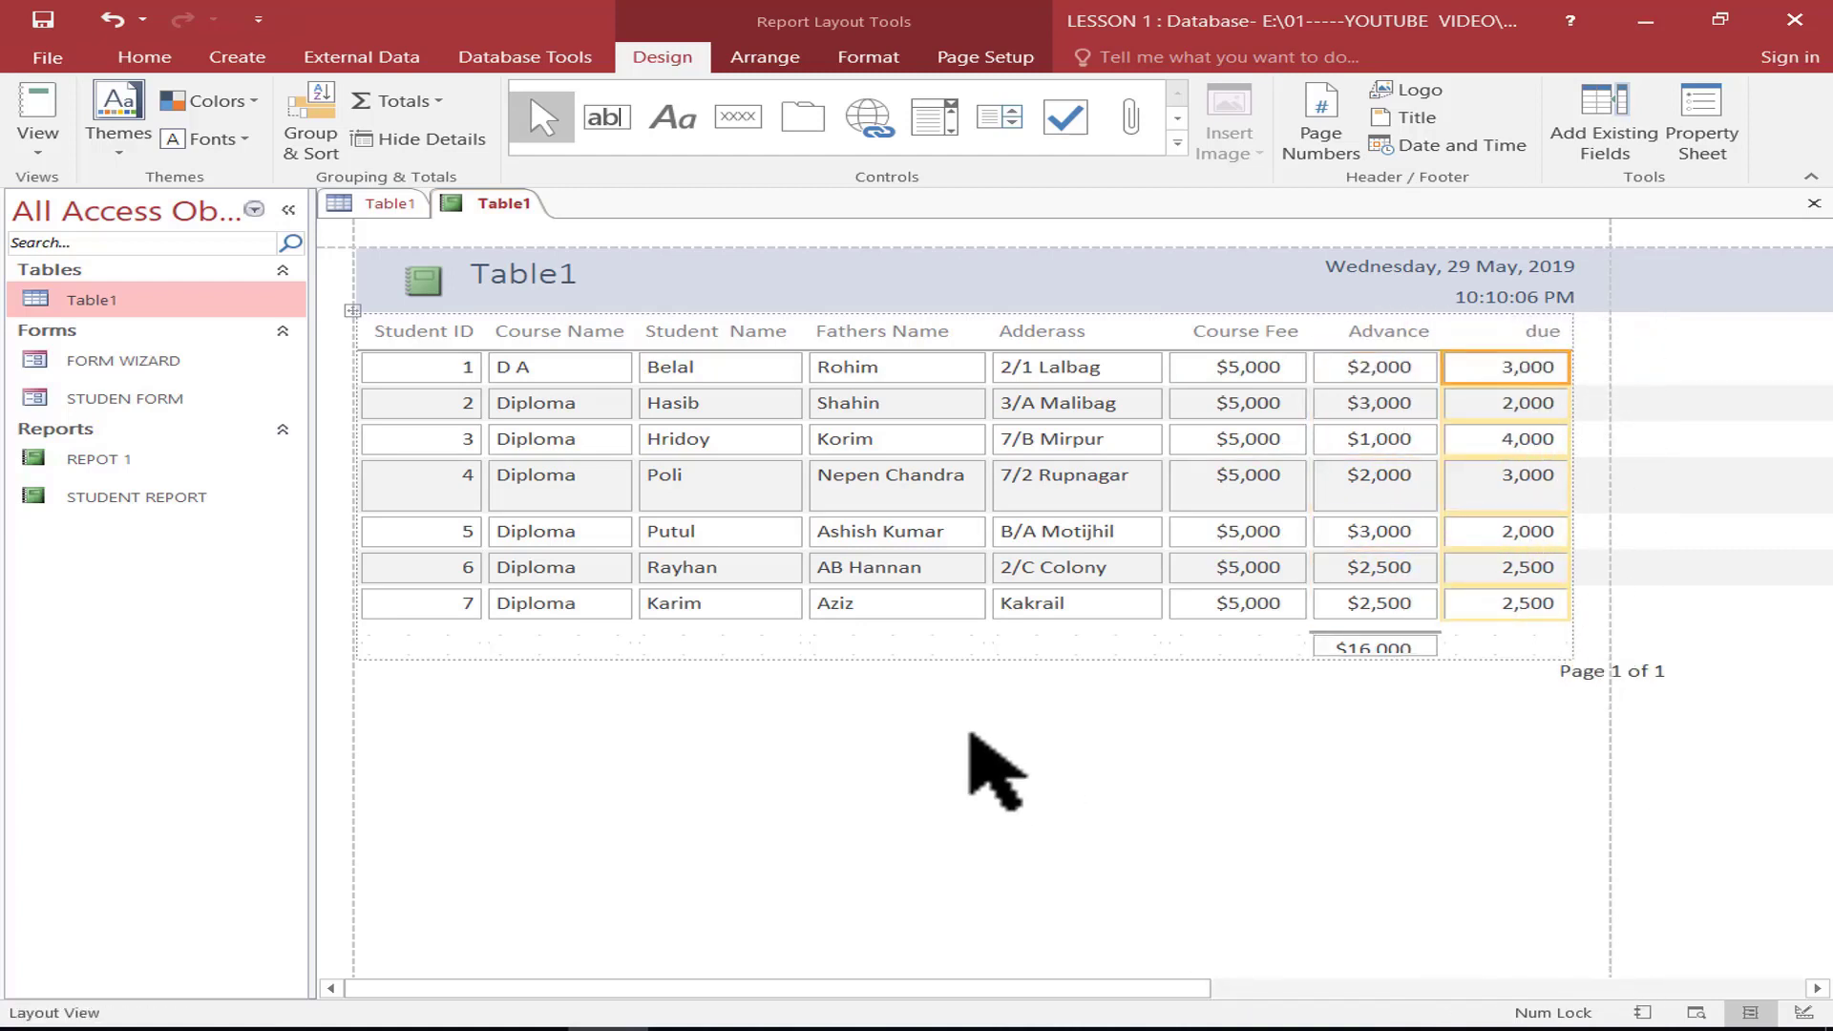
pyautogui.click(520, 280)
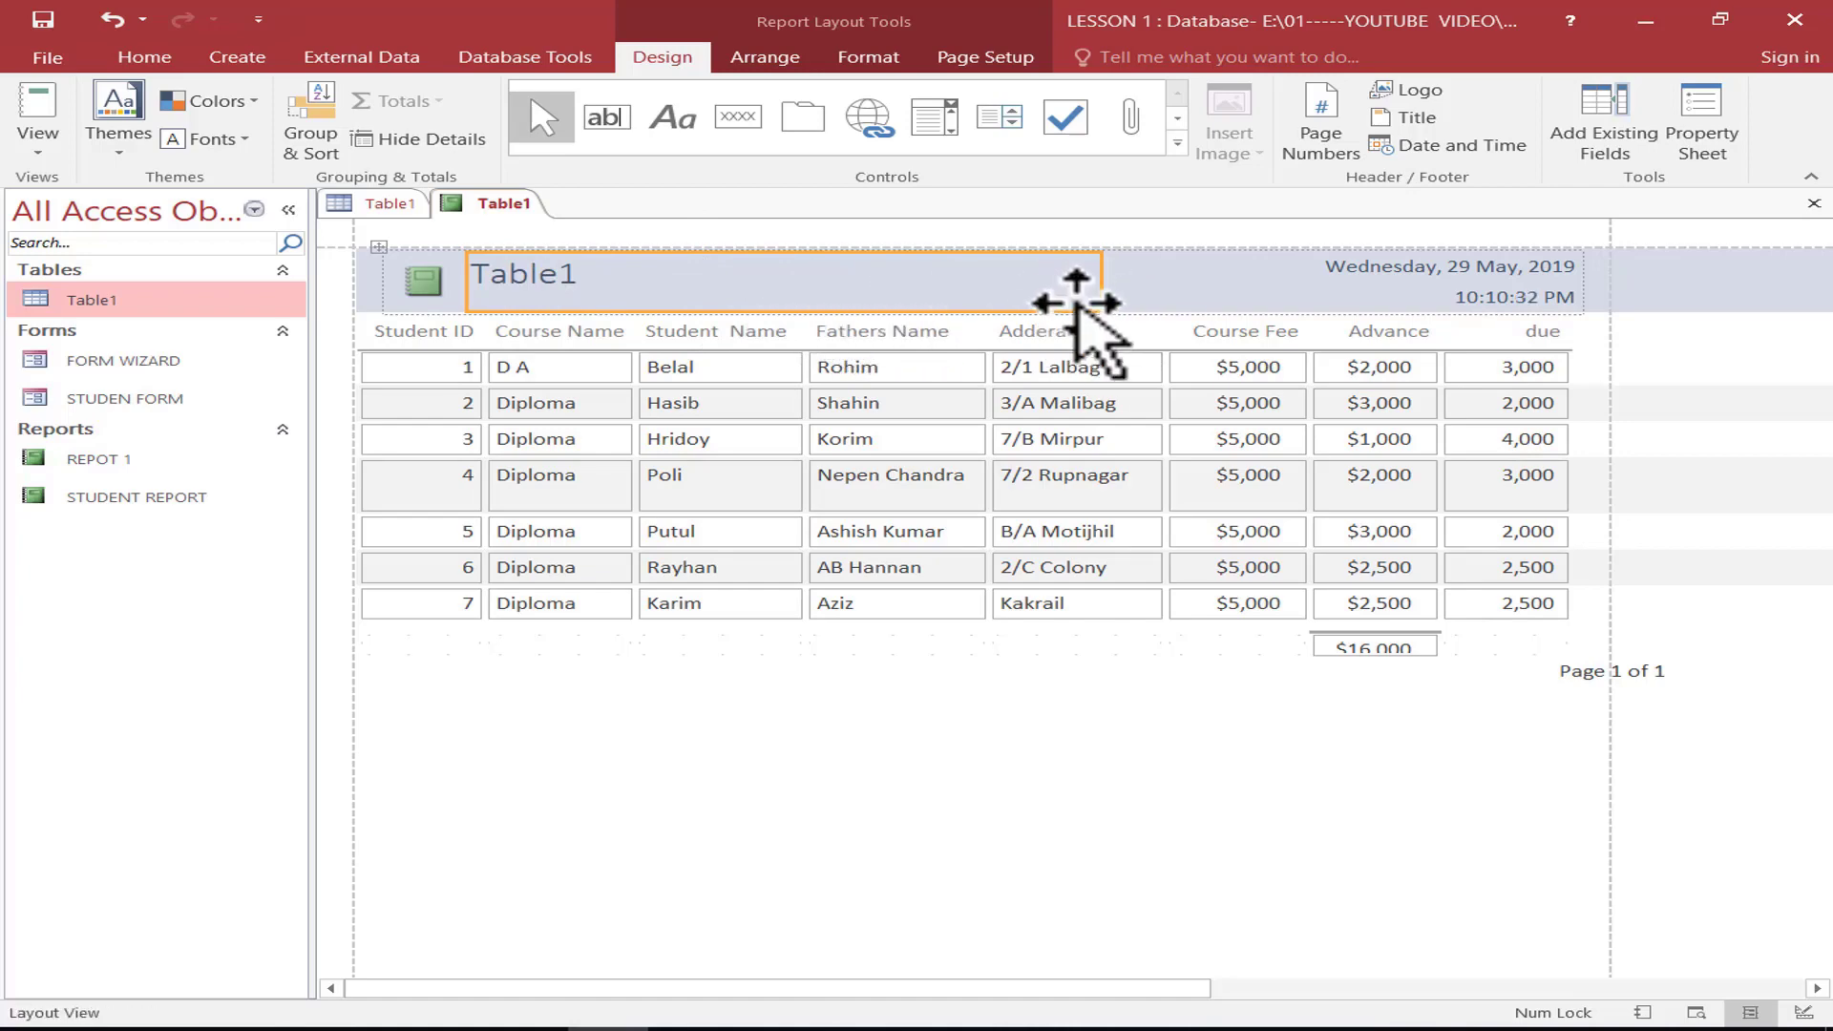
pyautogui.moveTo(1075, 311); pyautogui.dragTo(1076, 314)
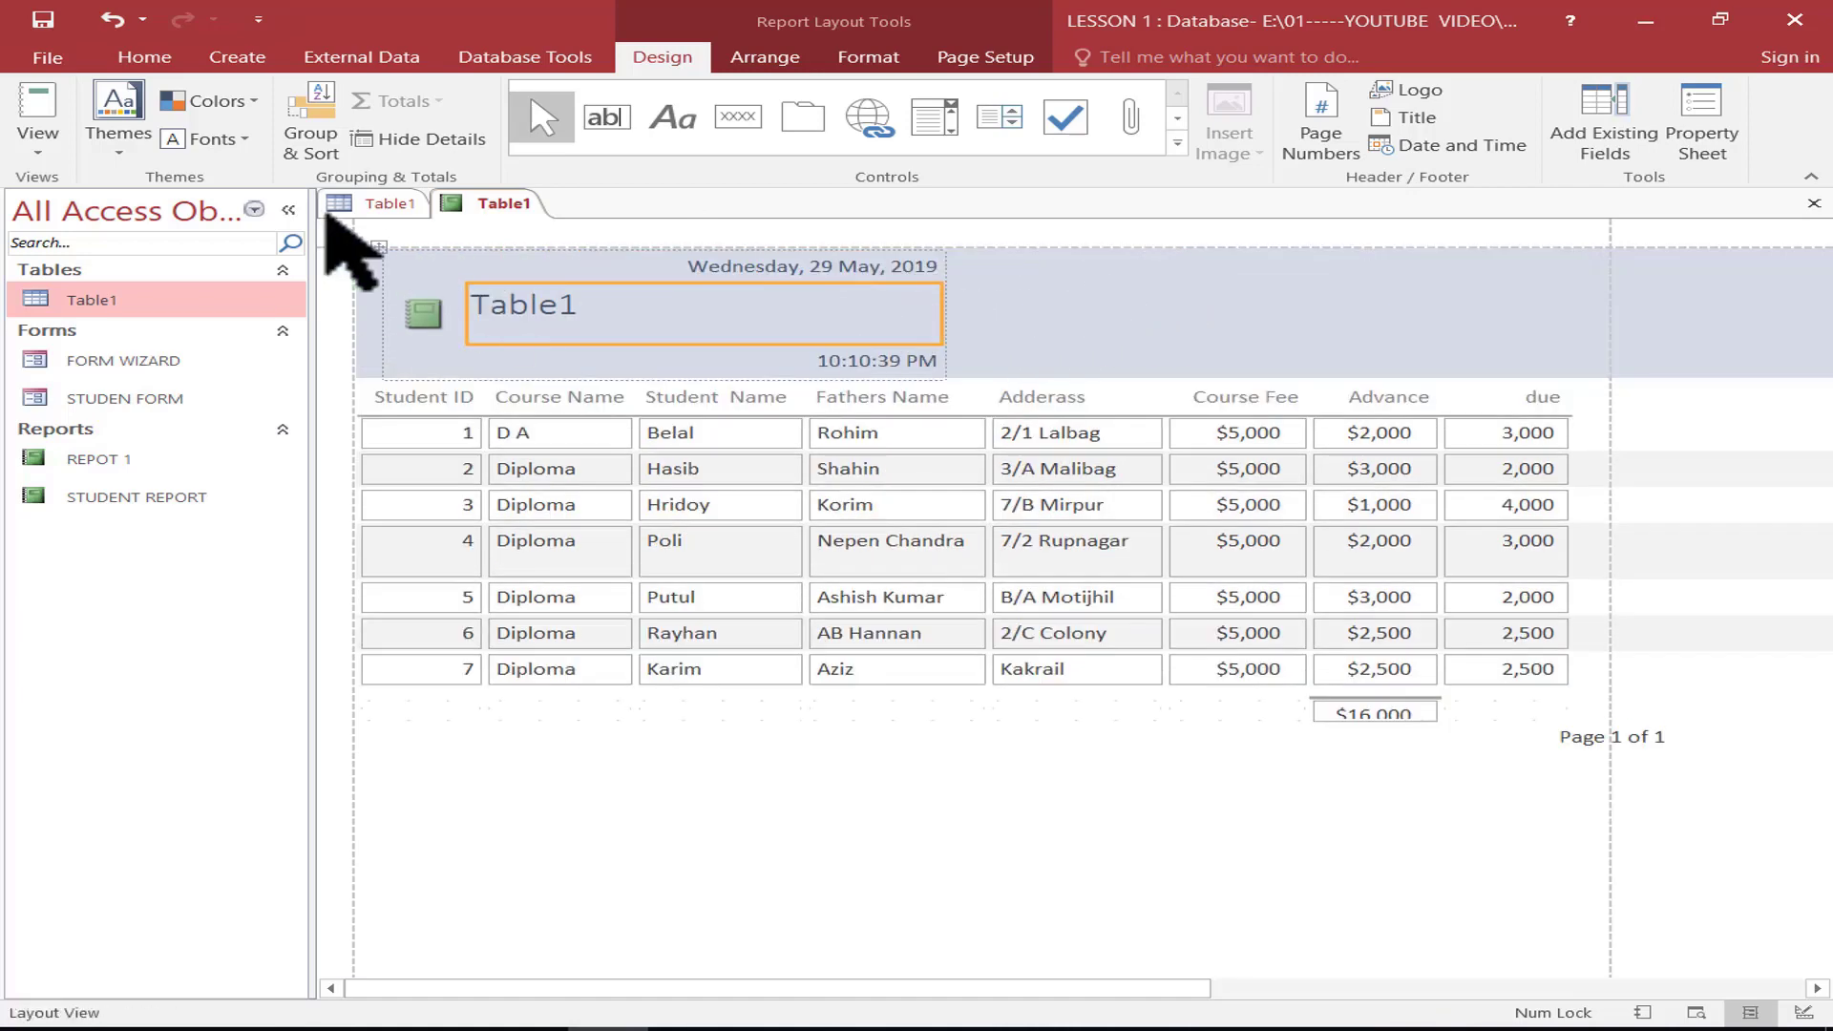
pyautogui.click(112, 19)
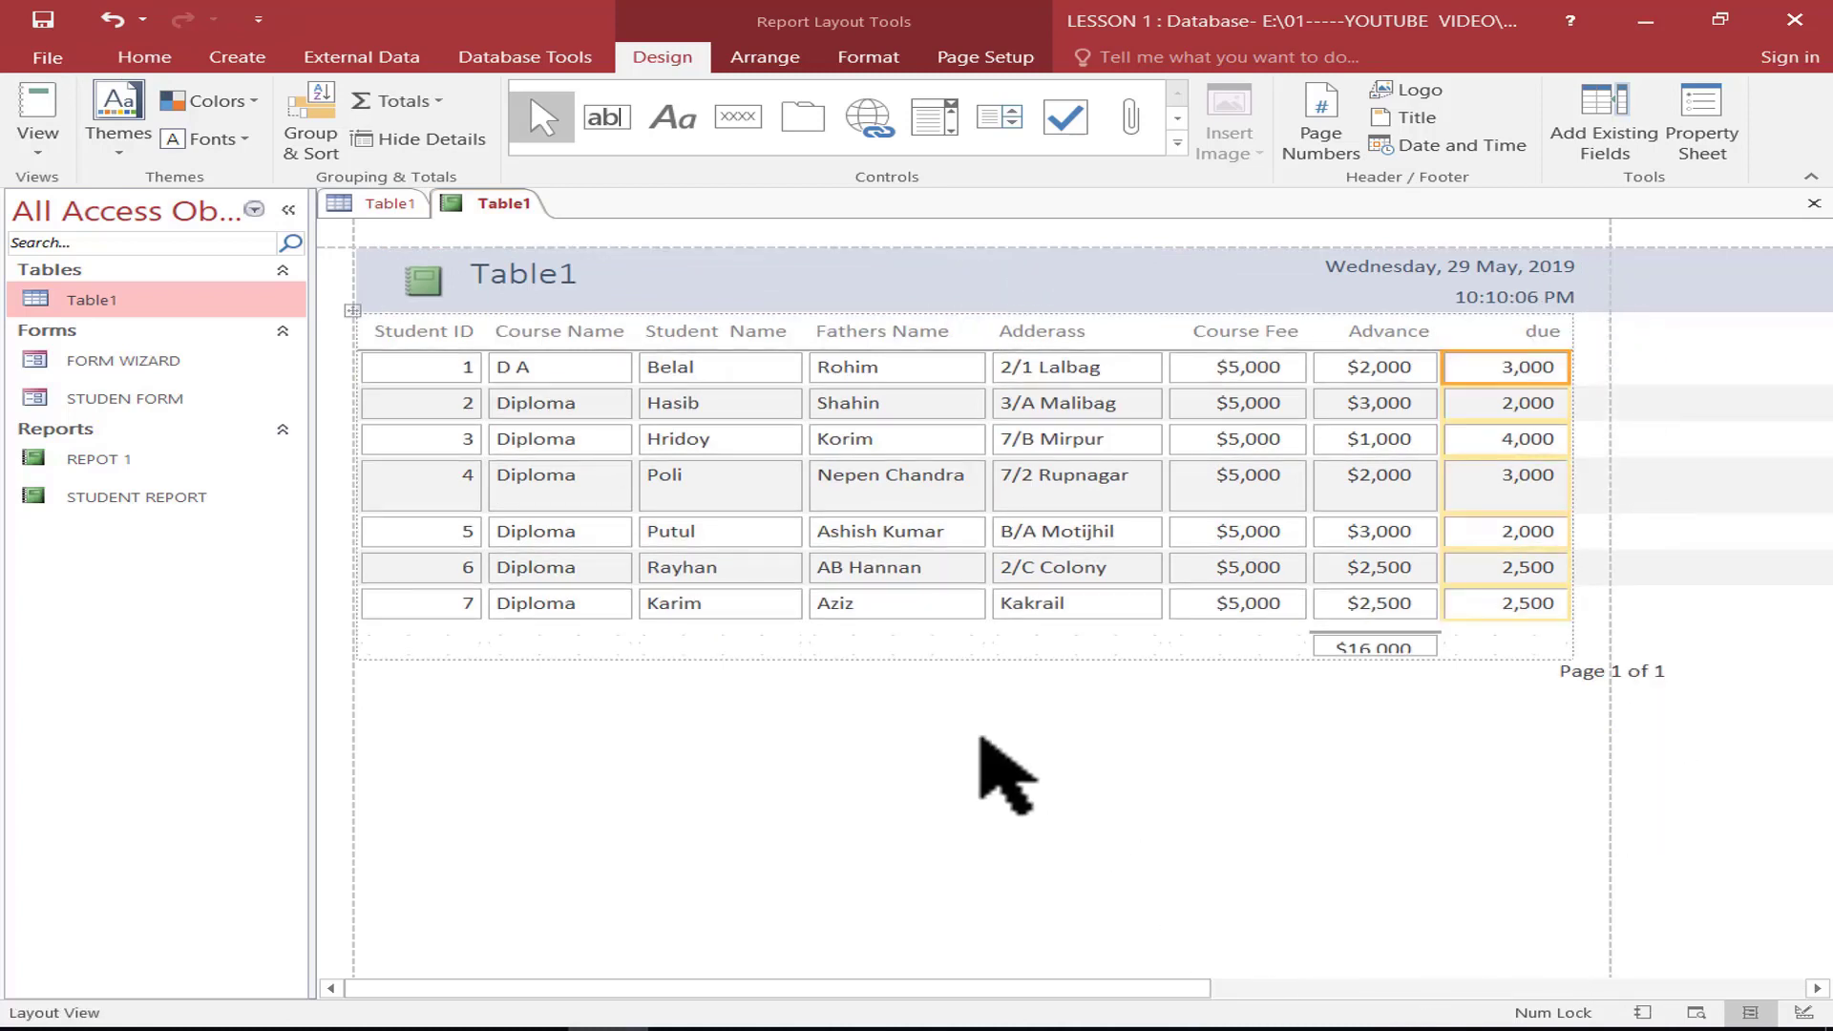
pyautogui.click(520, 285)
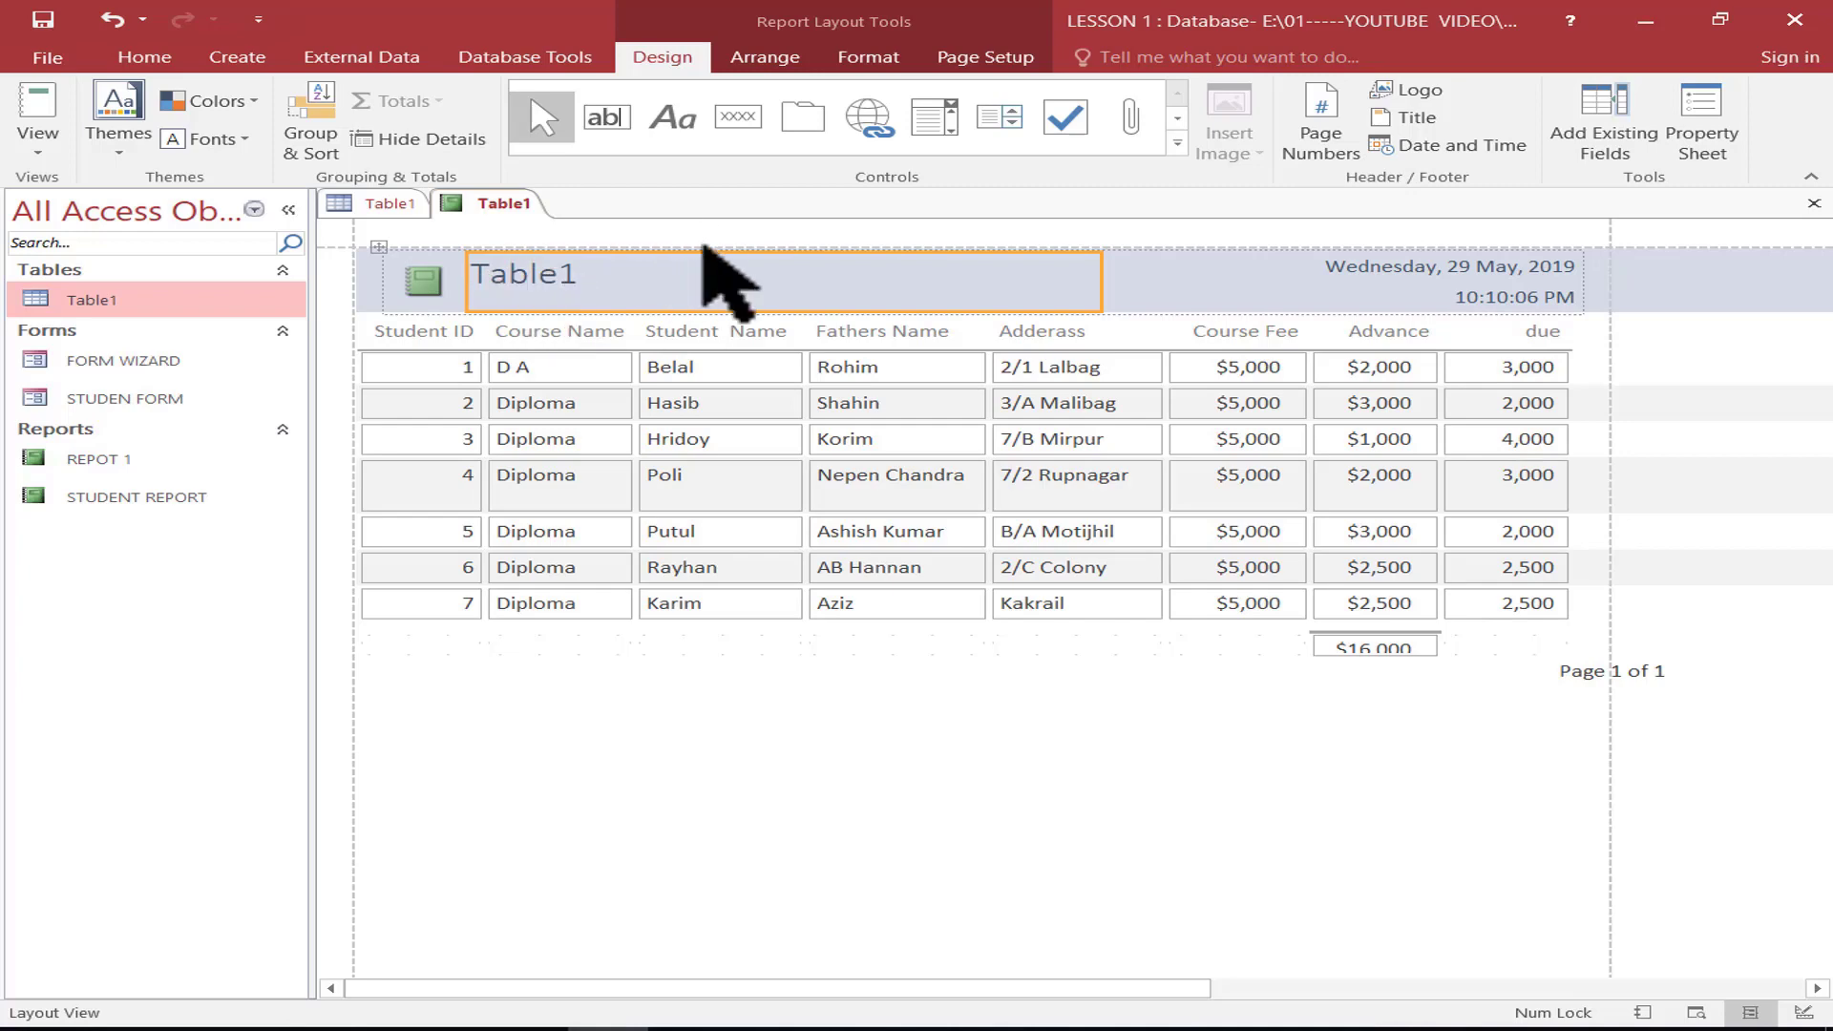
pyautogui.click(112, 19)
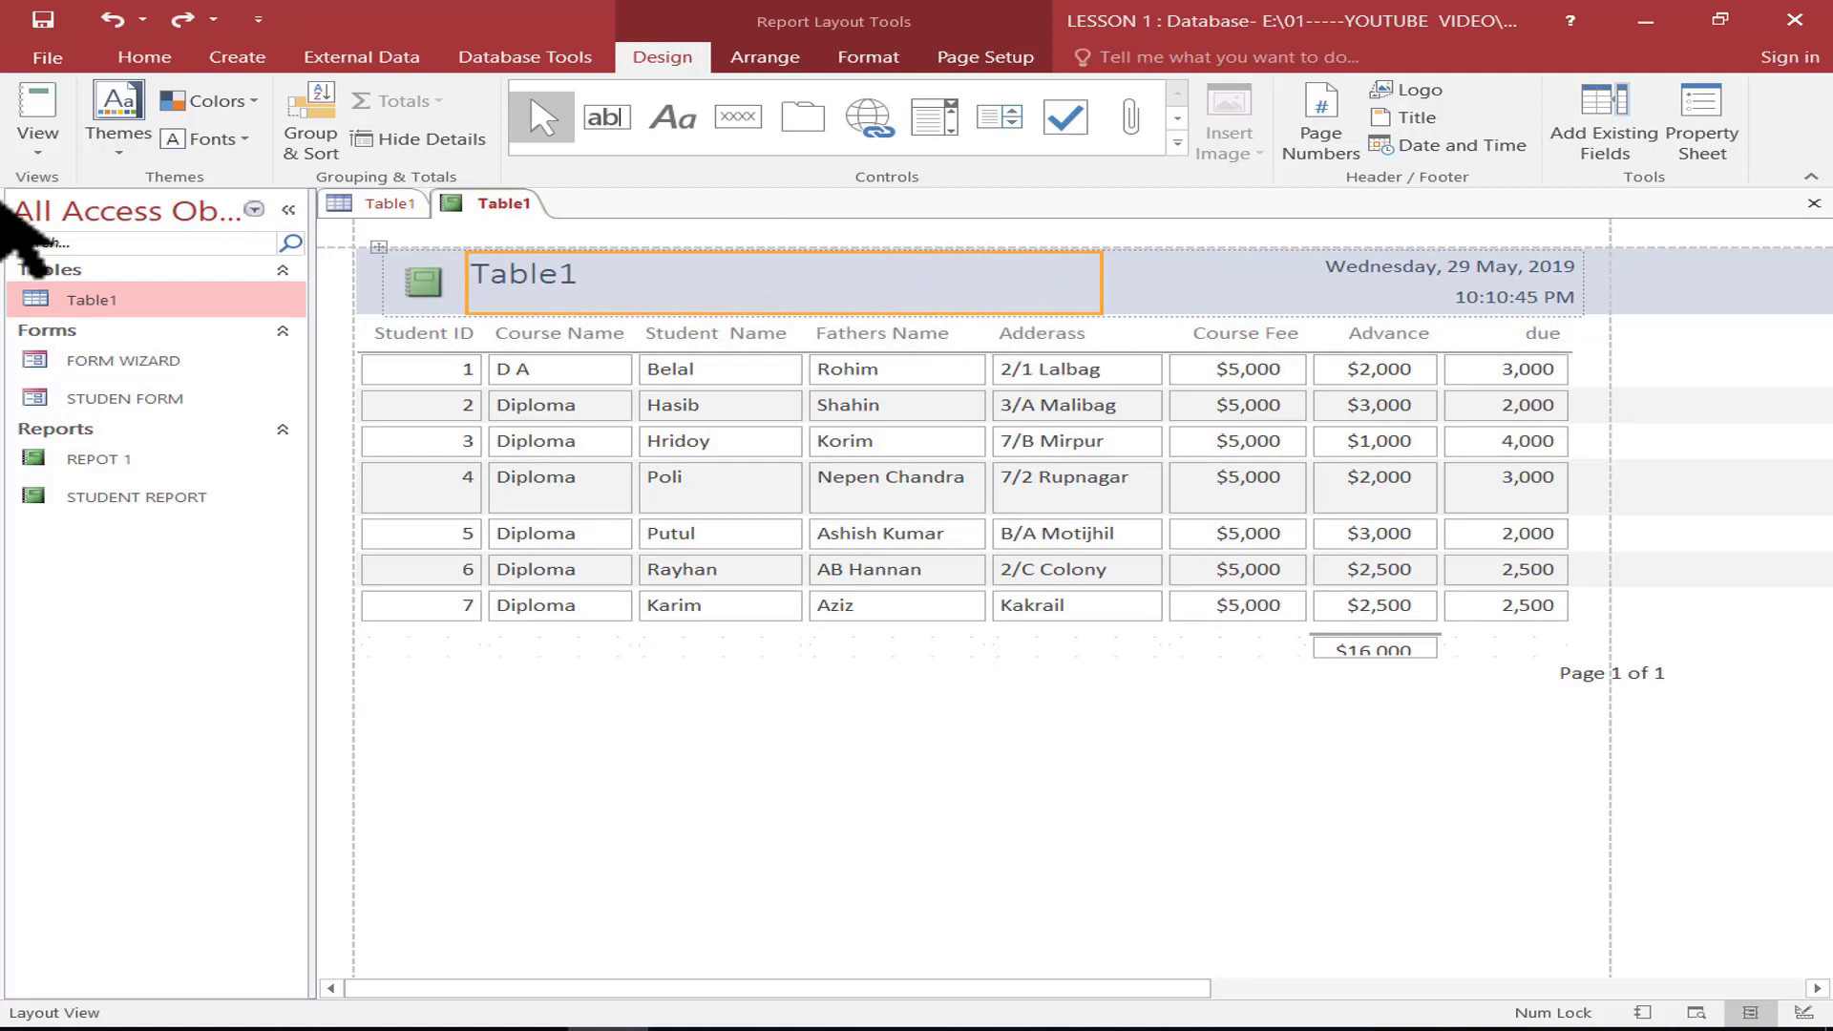
# In Design View, resize the report header controls and move the header block to start about 1.2 inches from the report's left edge
pyautogui.click(38, 144)
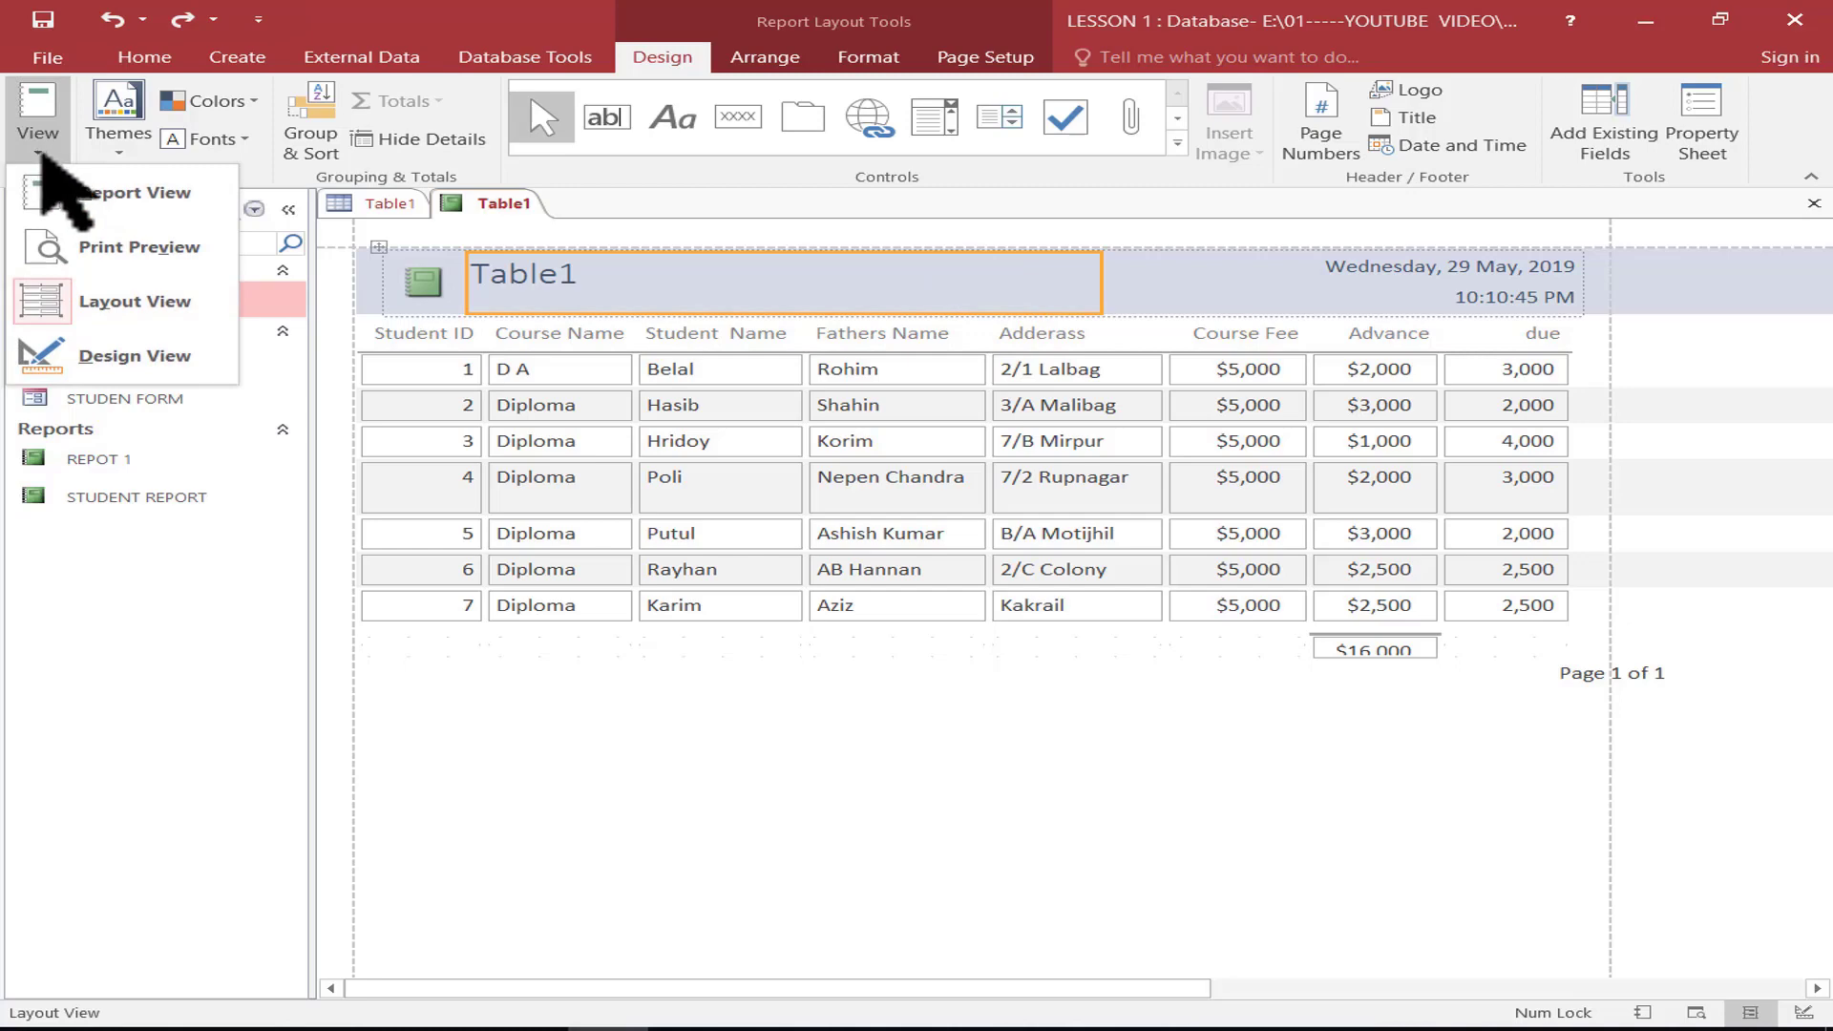
pyautogui.click(134, 358)
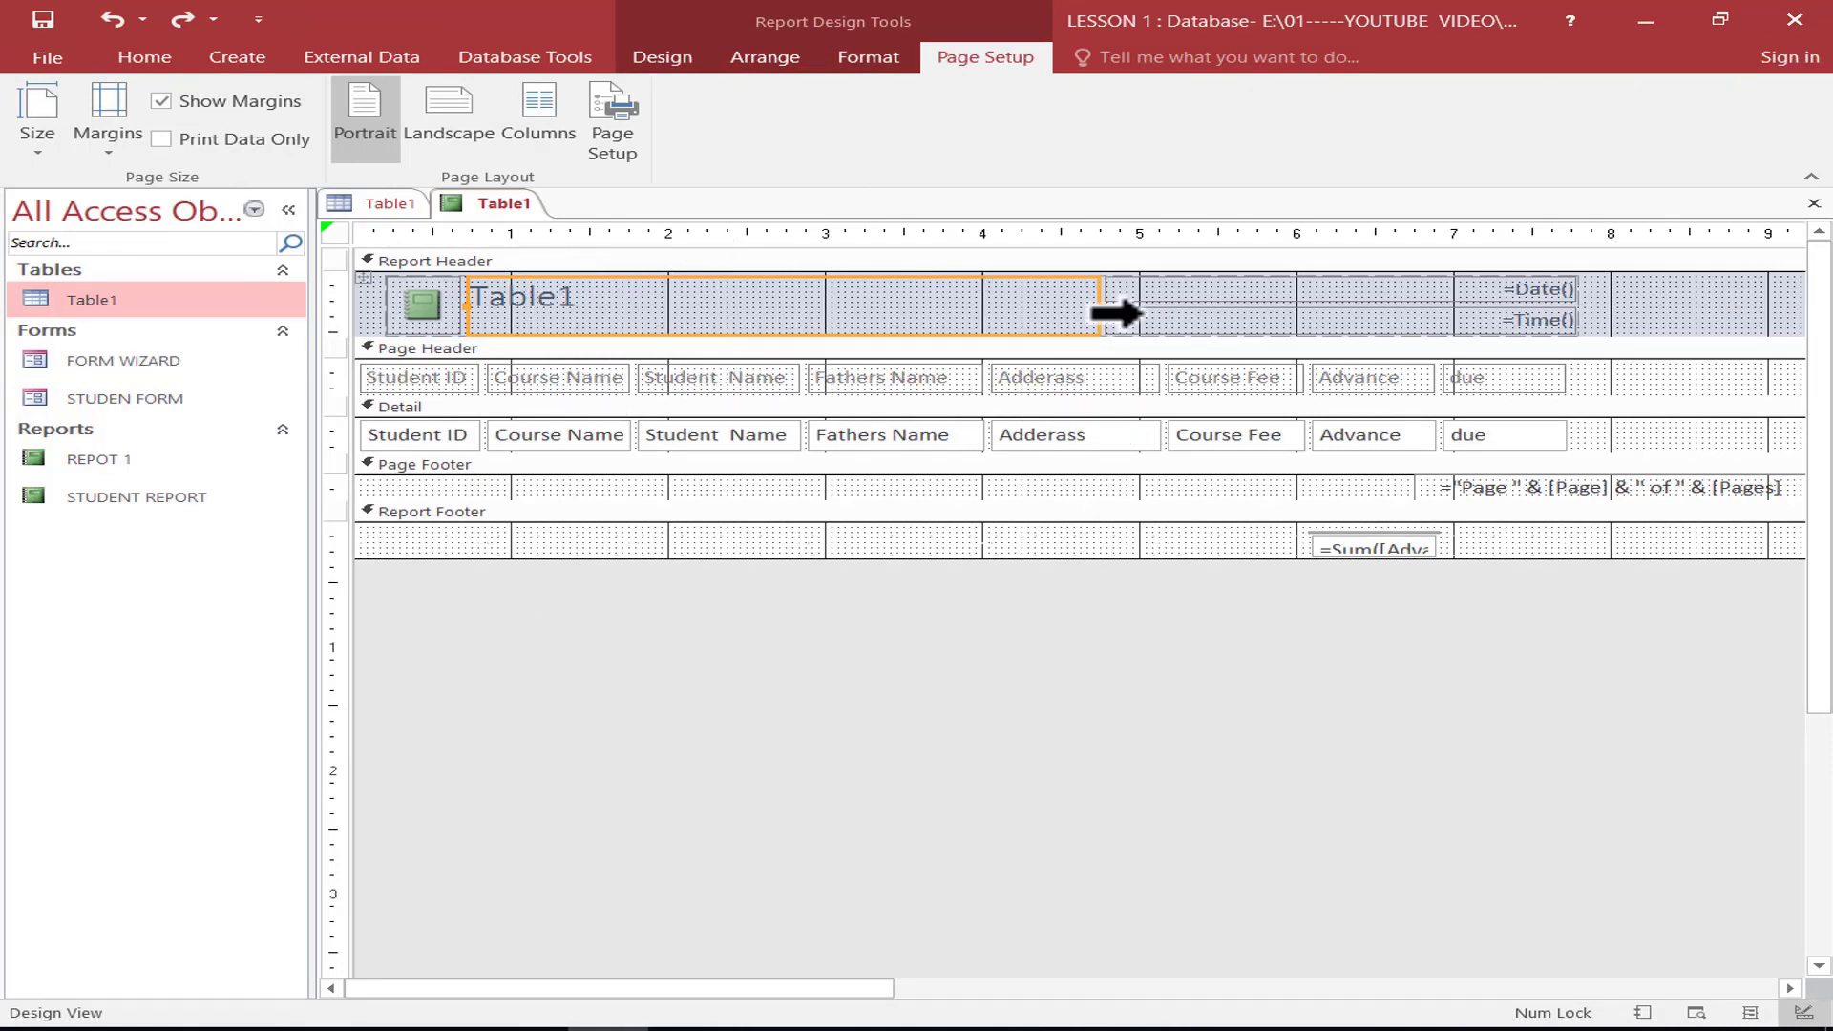
pyautogui.click(1166, 311)
pyautogui.click(1074, 318)
pyautogui.moveTo(1002, 294); pyautogui.dragTo(1240, 306)
pyautogui.click(417, 305)
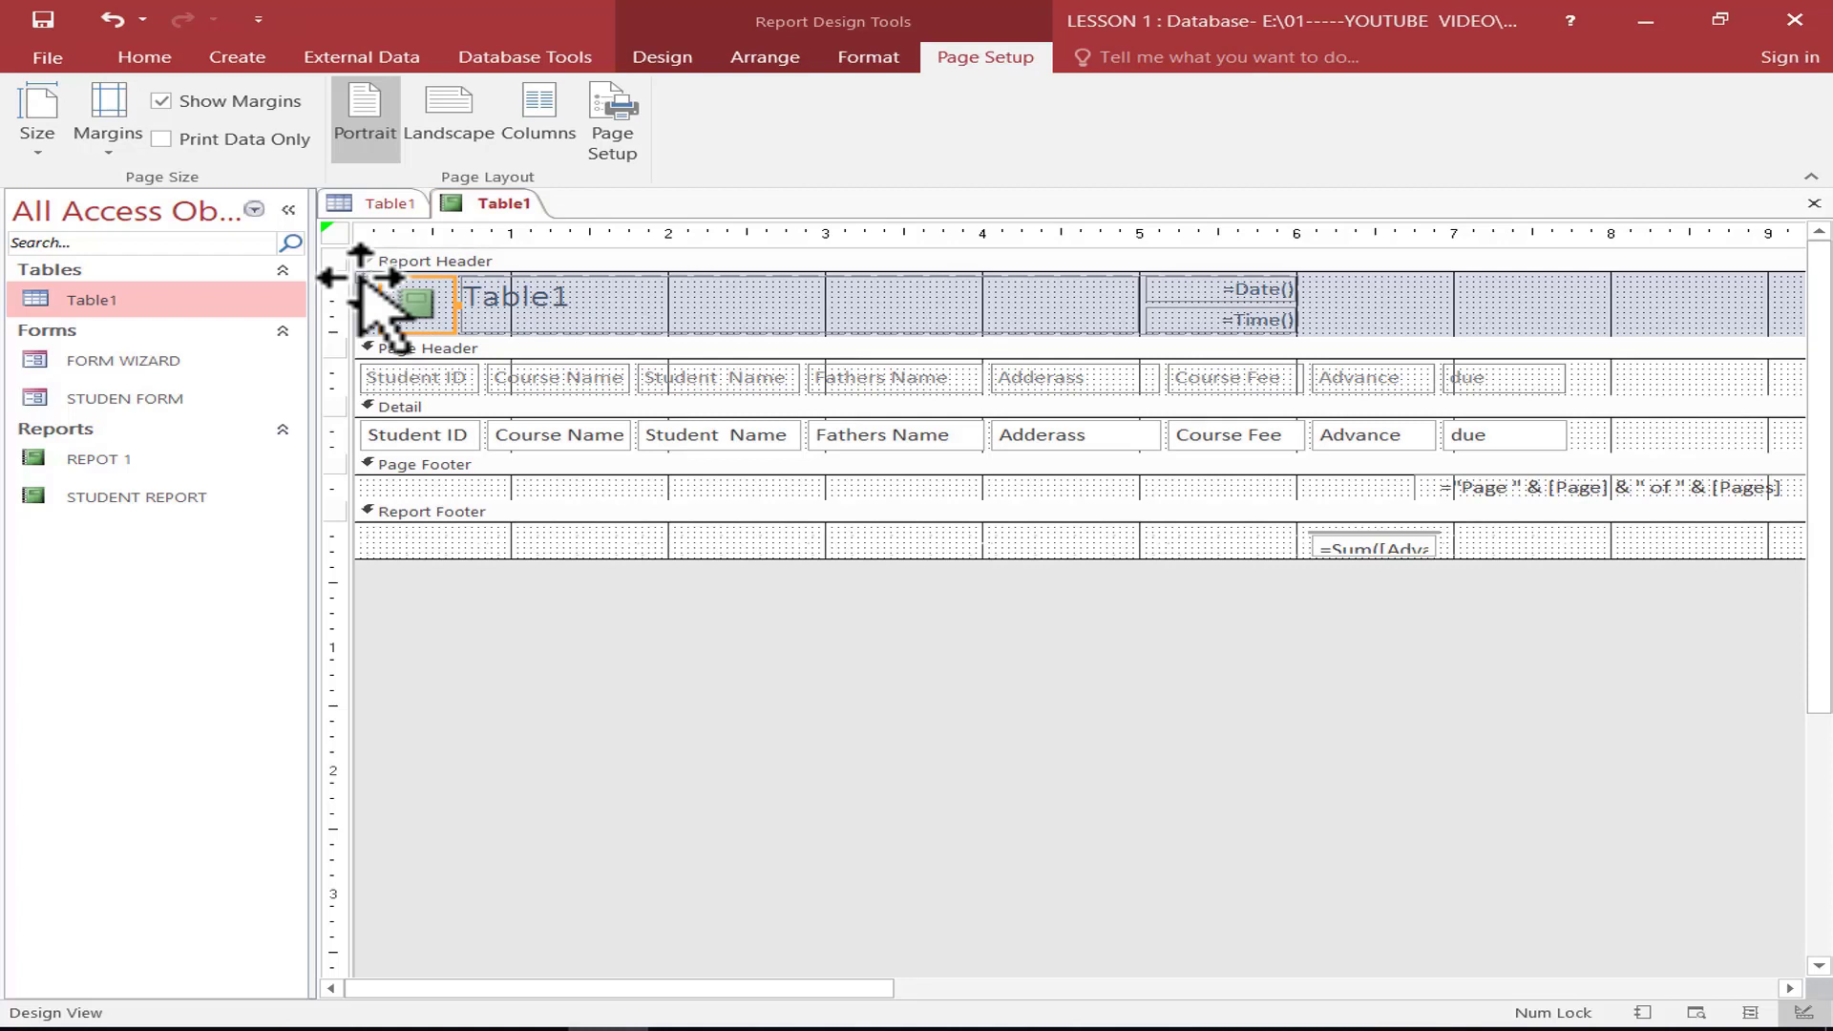
pyautogui.moveTo(363, 282); pyautogui.dragTo(530, 284)
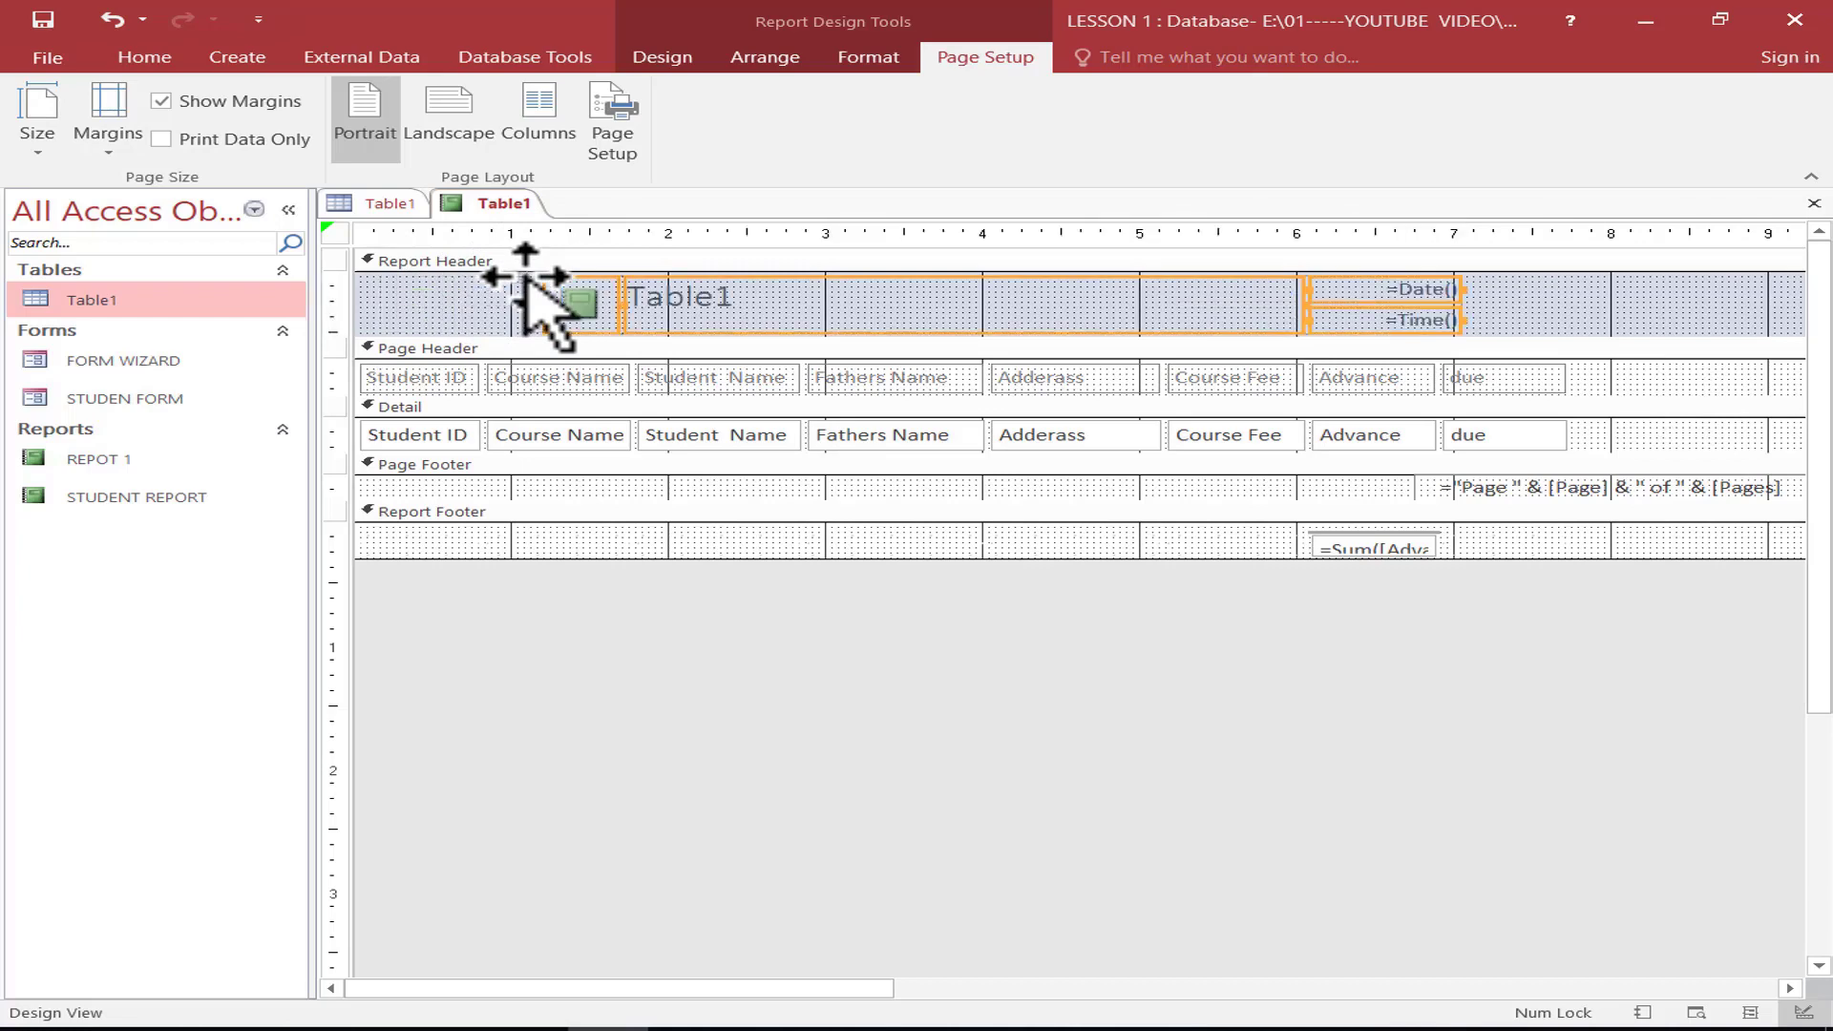
# Replace the report header title with "Repot 2" and centre it in its box
pyautogui.click(745, 304)
pyautogui.moveTo(745, 303); pyautogui.dragTo(626, 299)
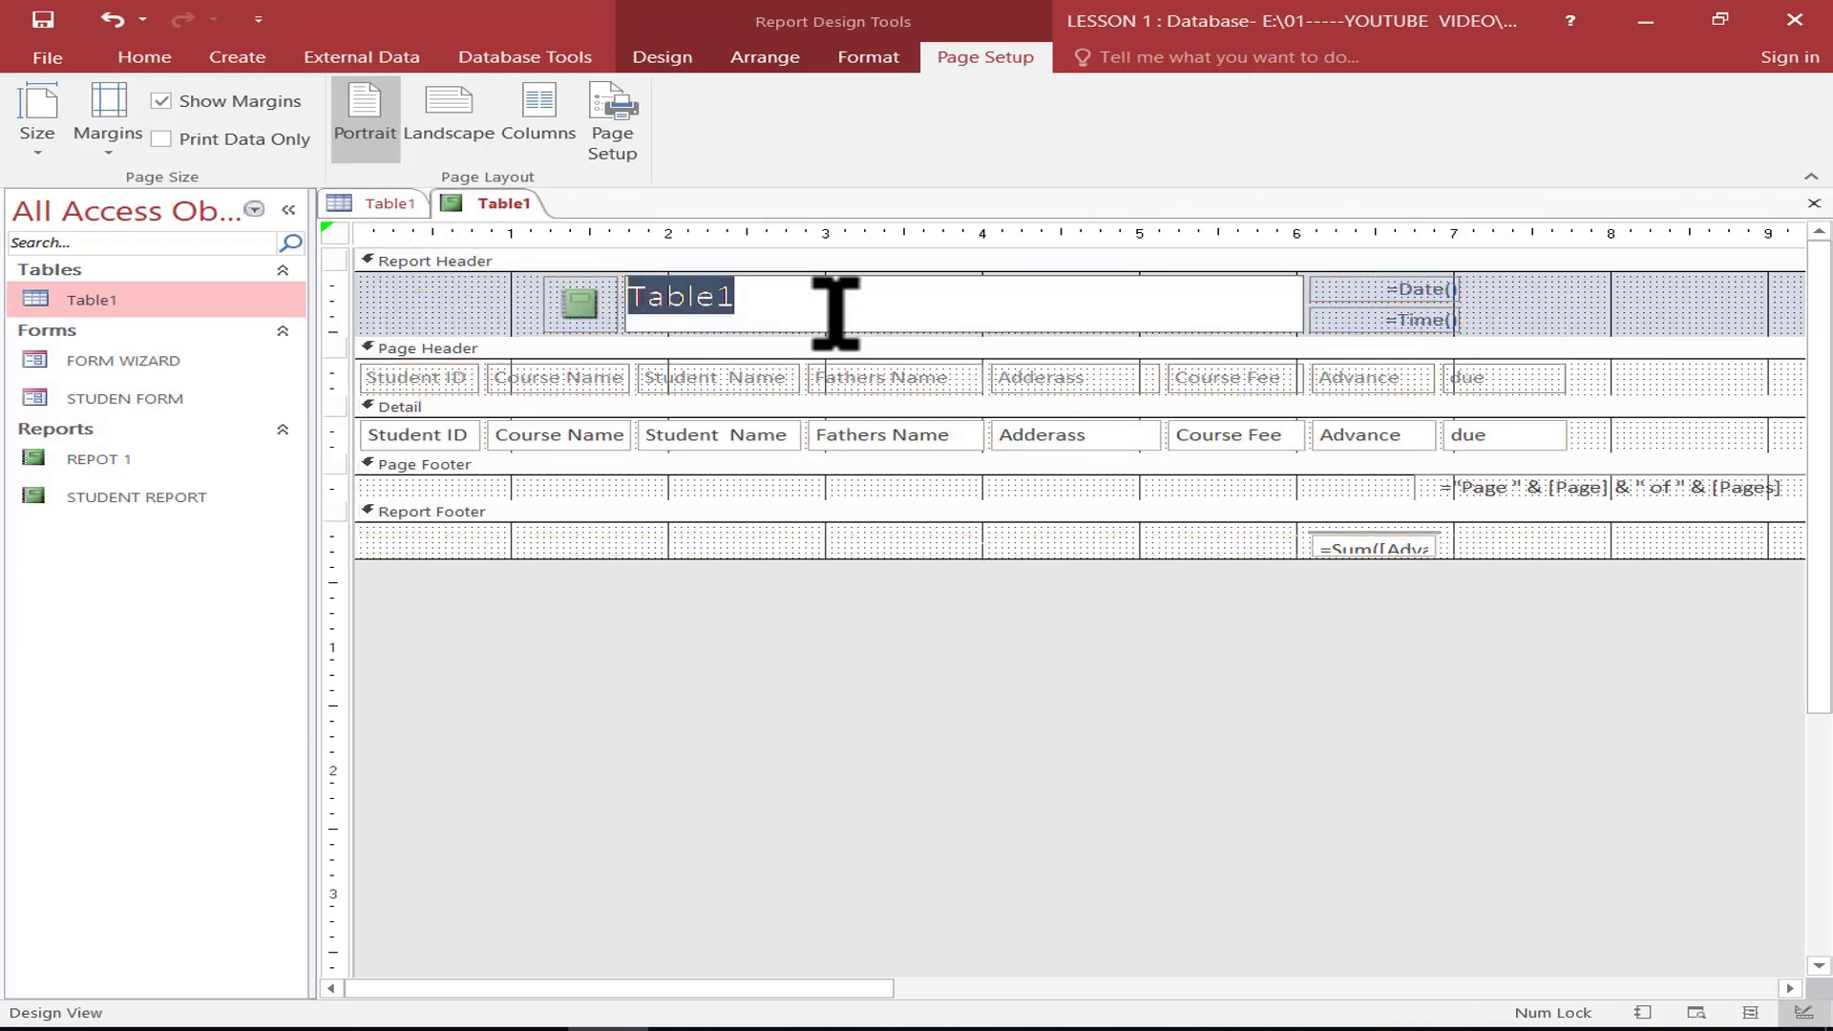
pyautogui.write('Repot 2')
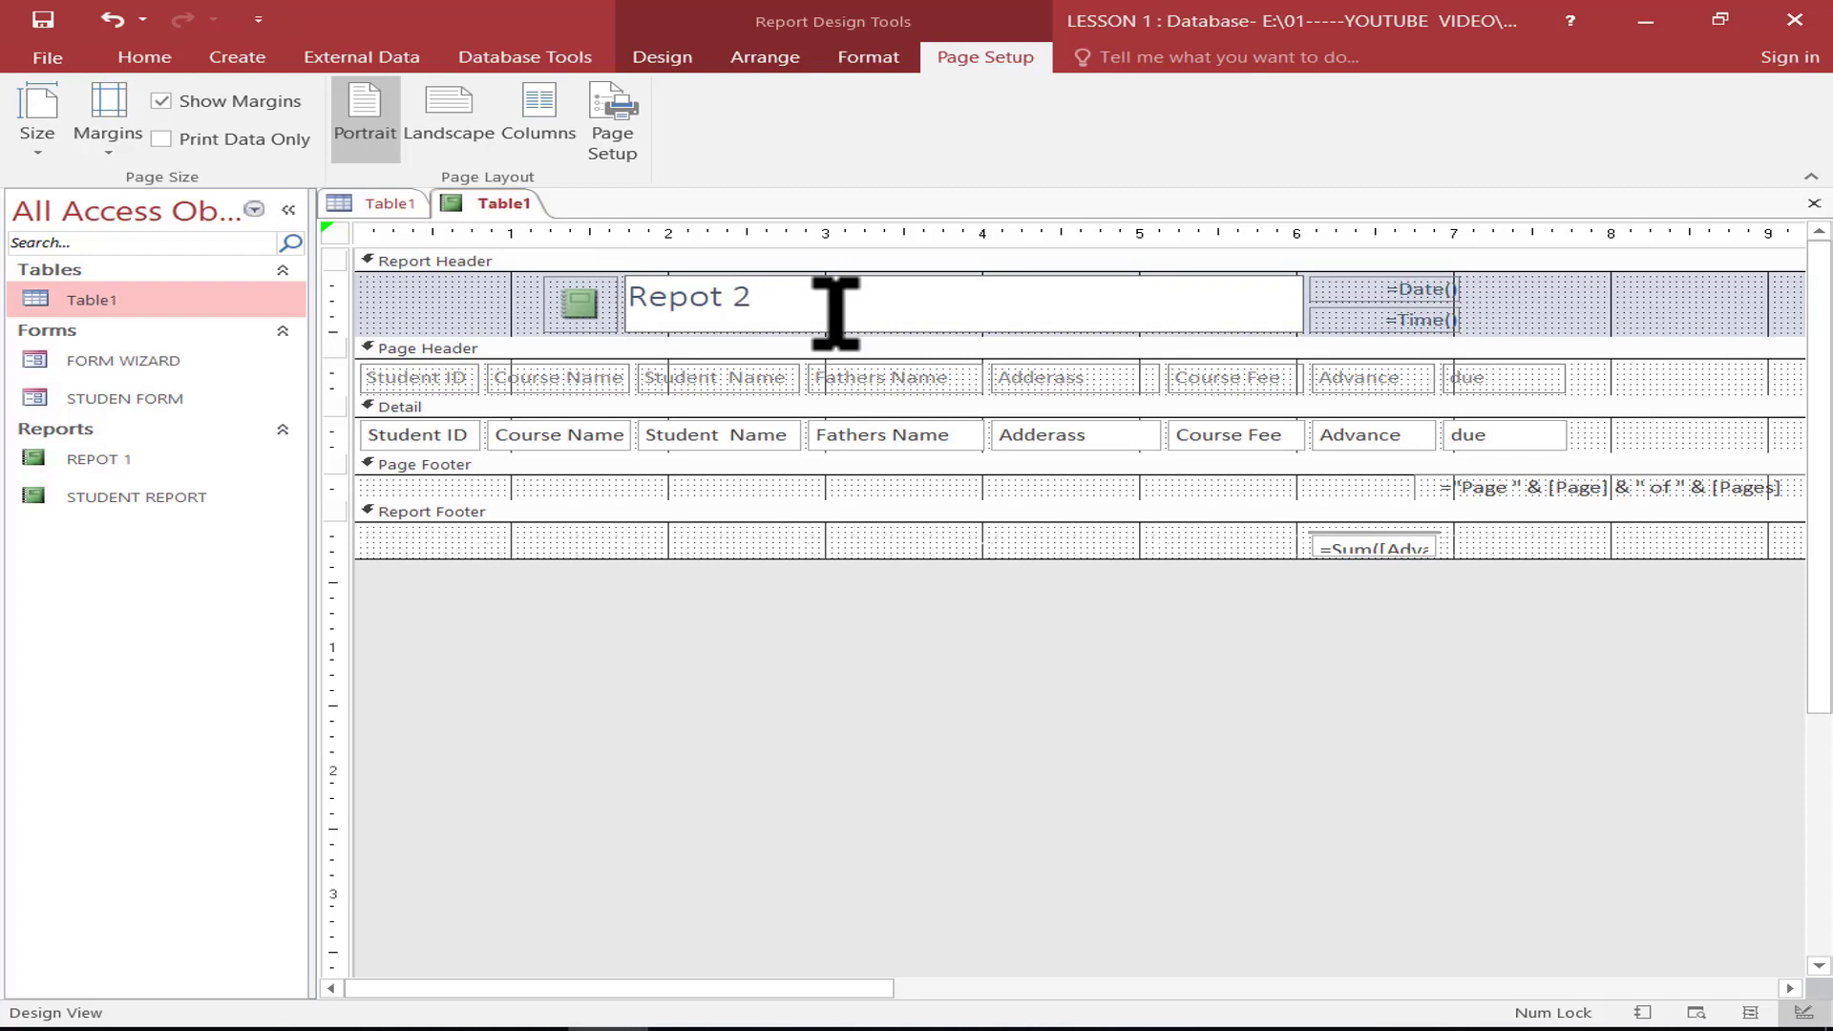
pyautogui.click(1370, 327)
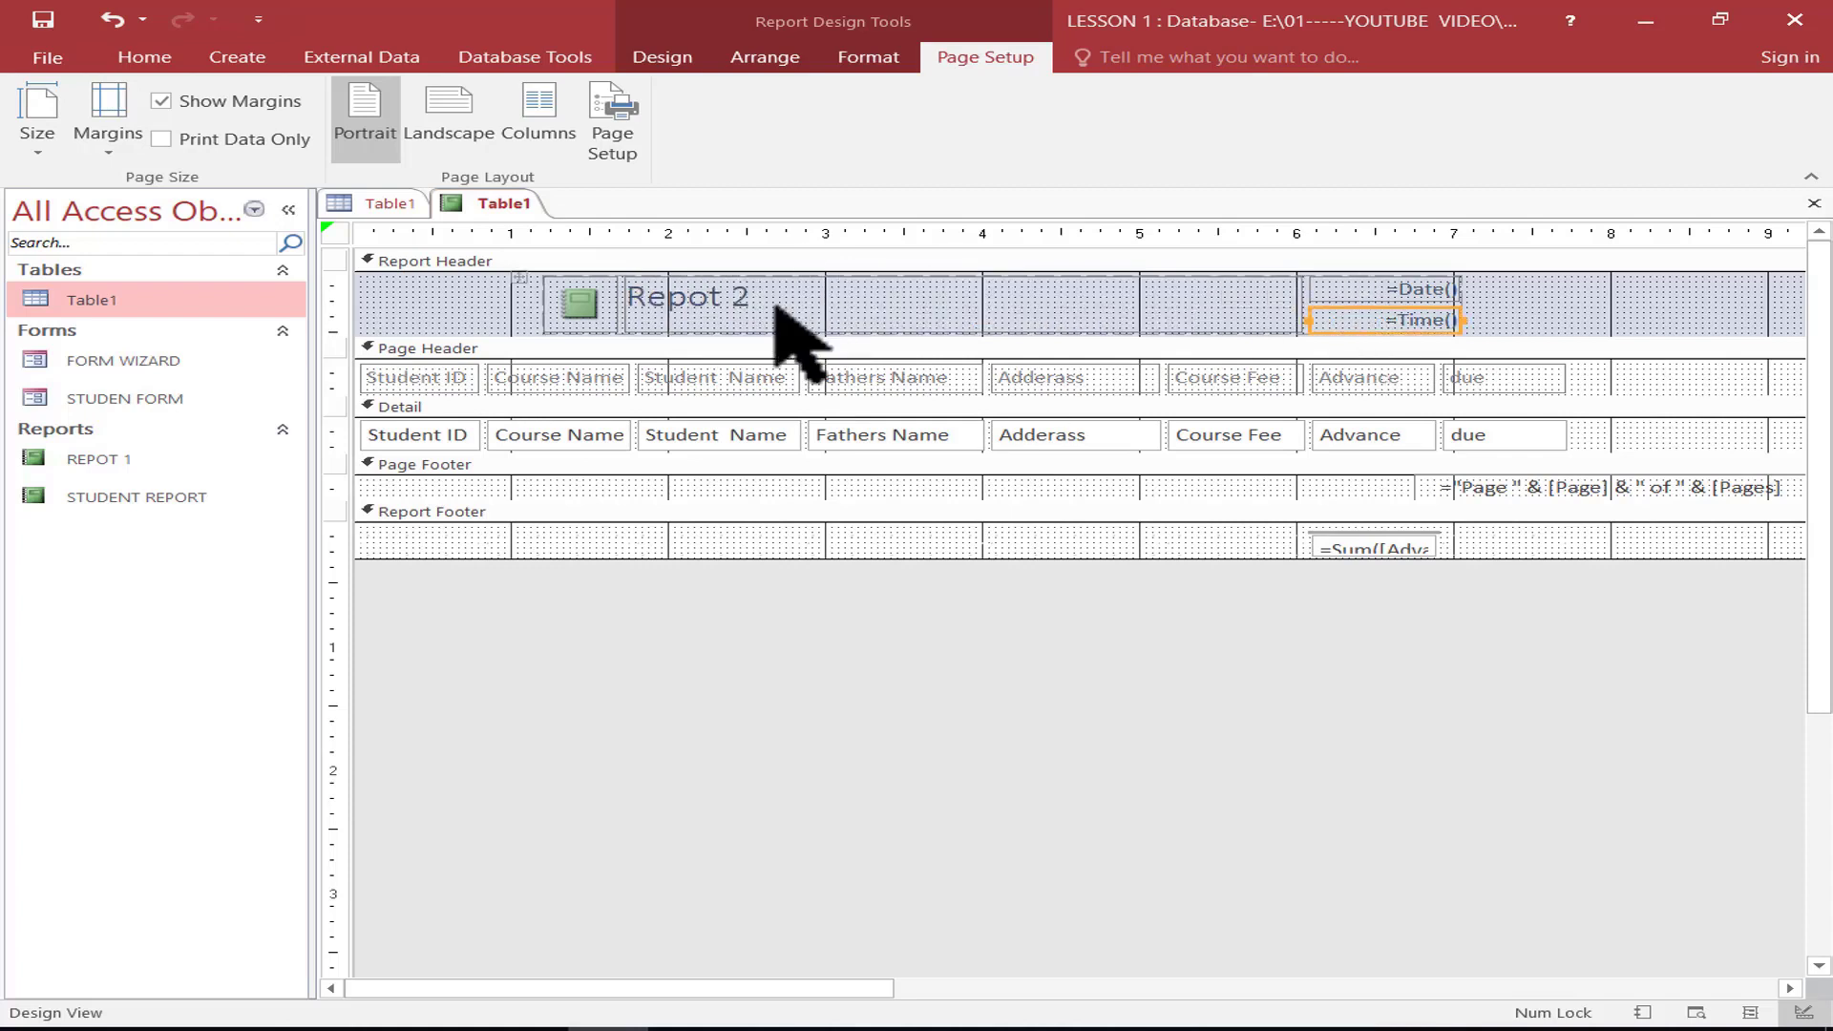
pyautogui.click(744, 307)
pyautogui.click(162, 56)
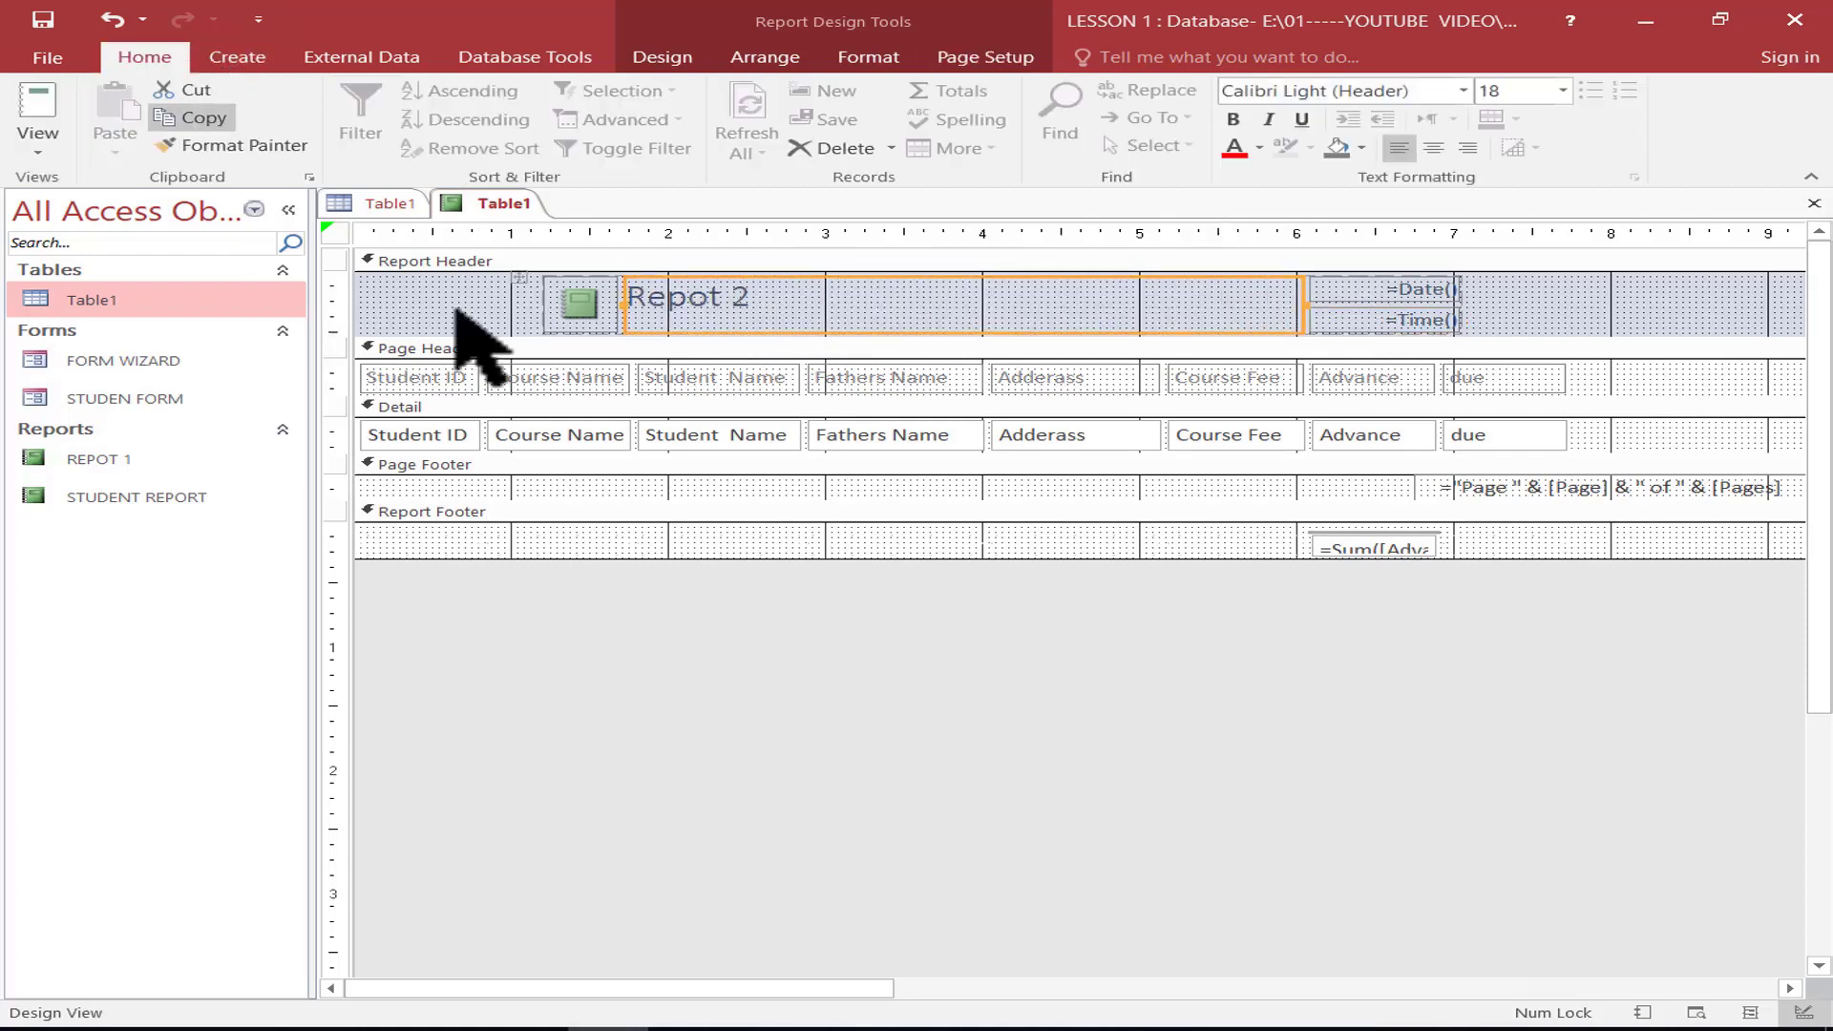
pyautogui.click(1434, 148)
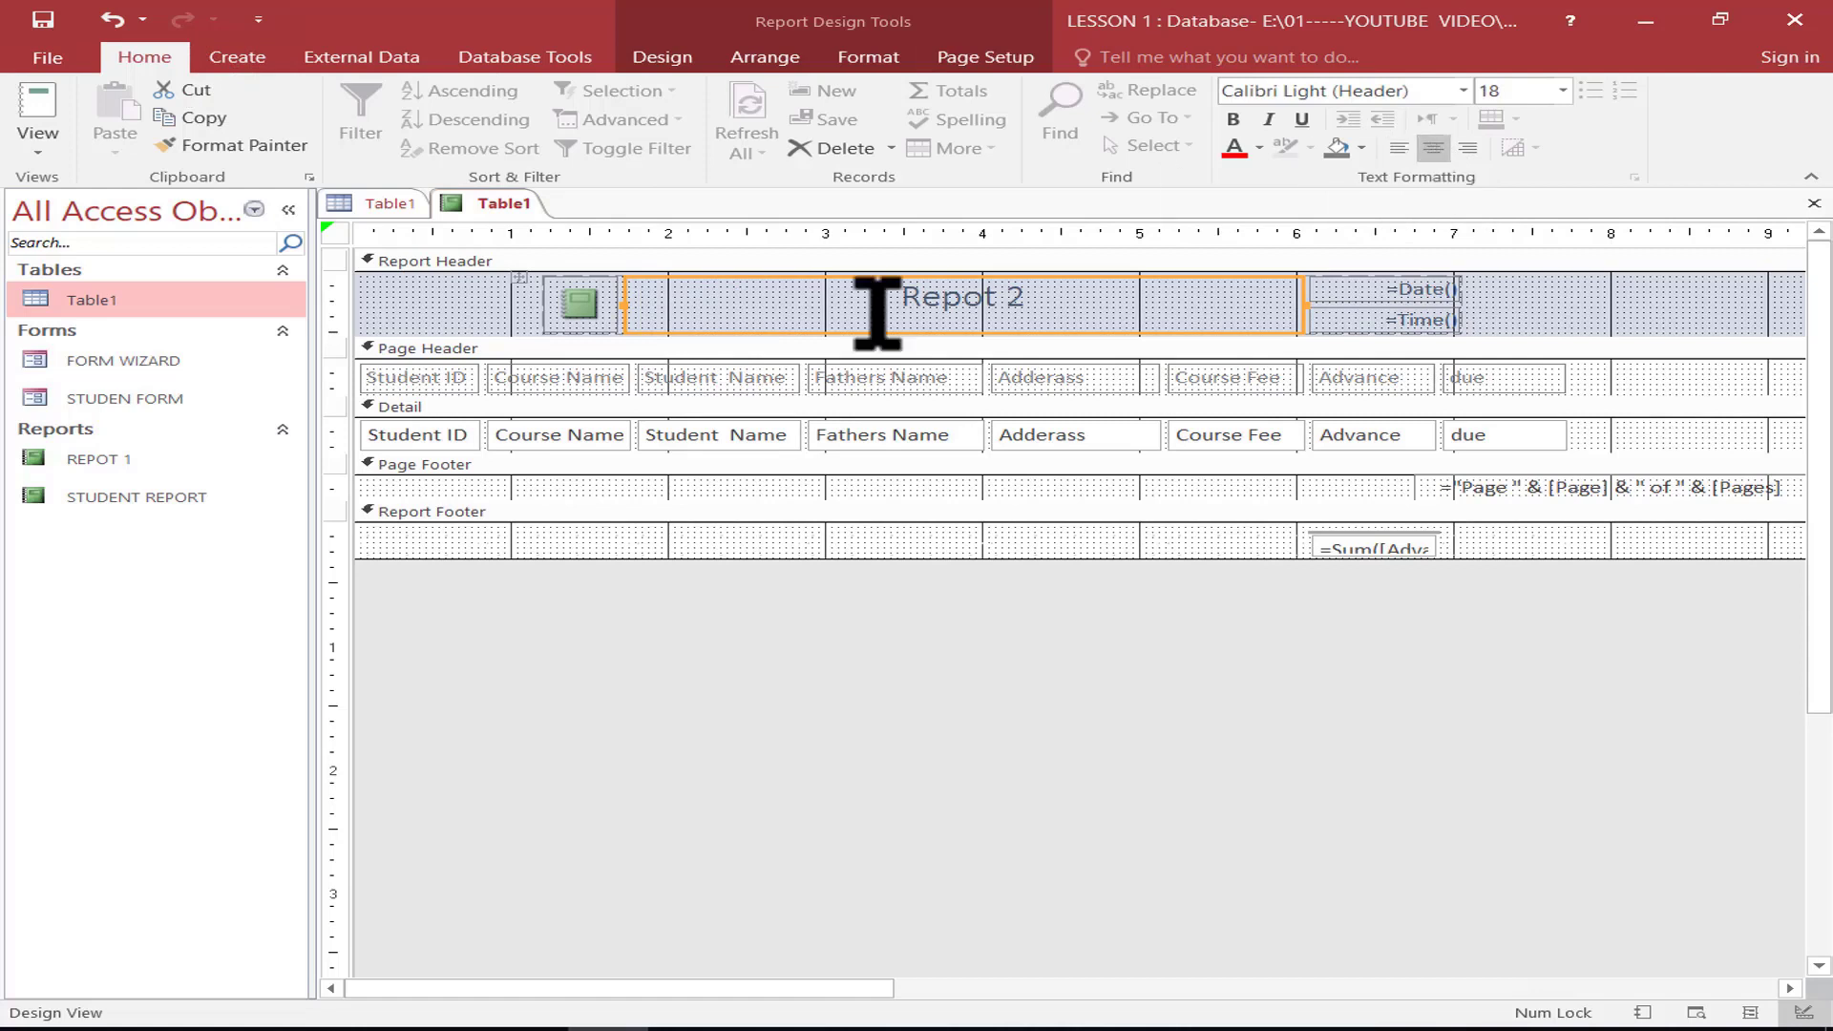
# Make the report title bold and red with font size 26
pyautogui.moveTo(1022, 291); pyautogui.dragTo(861, 286)
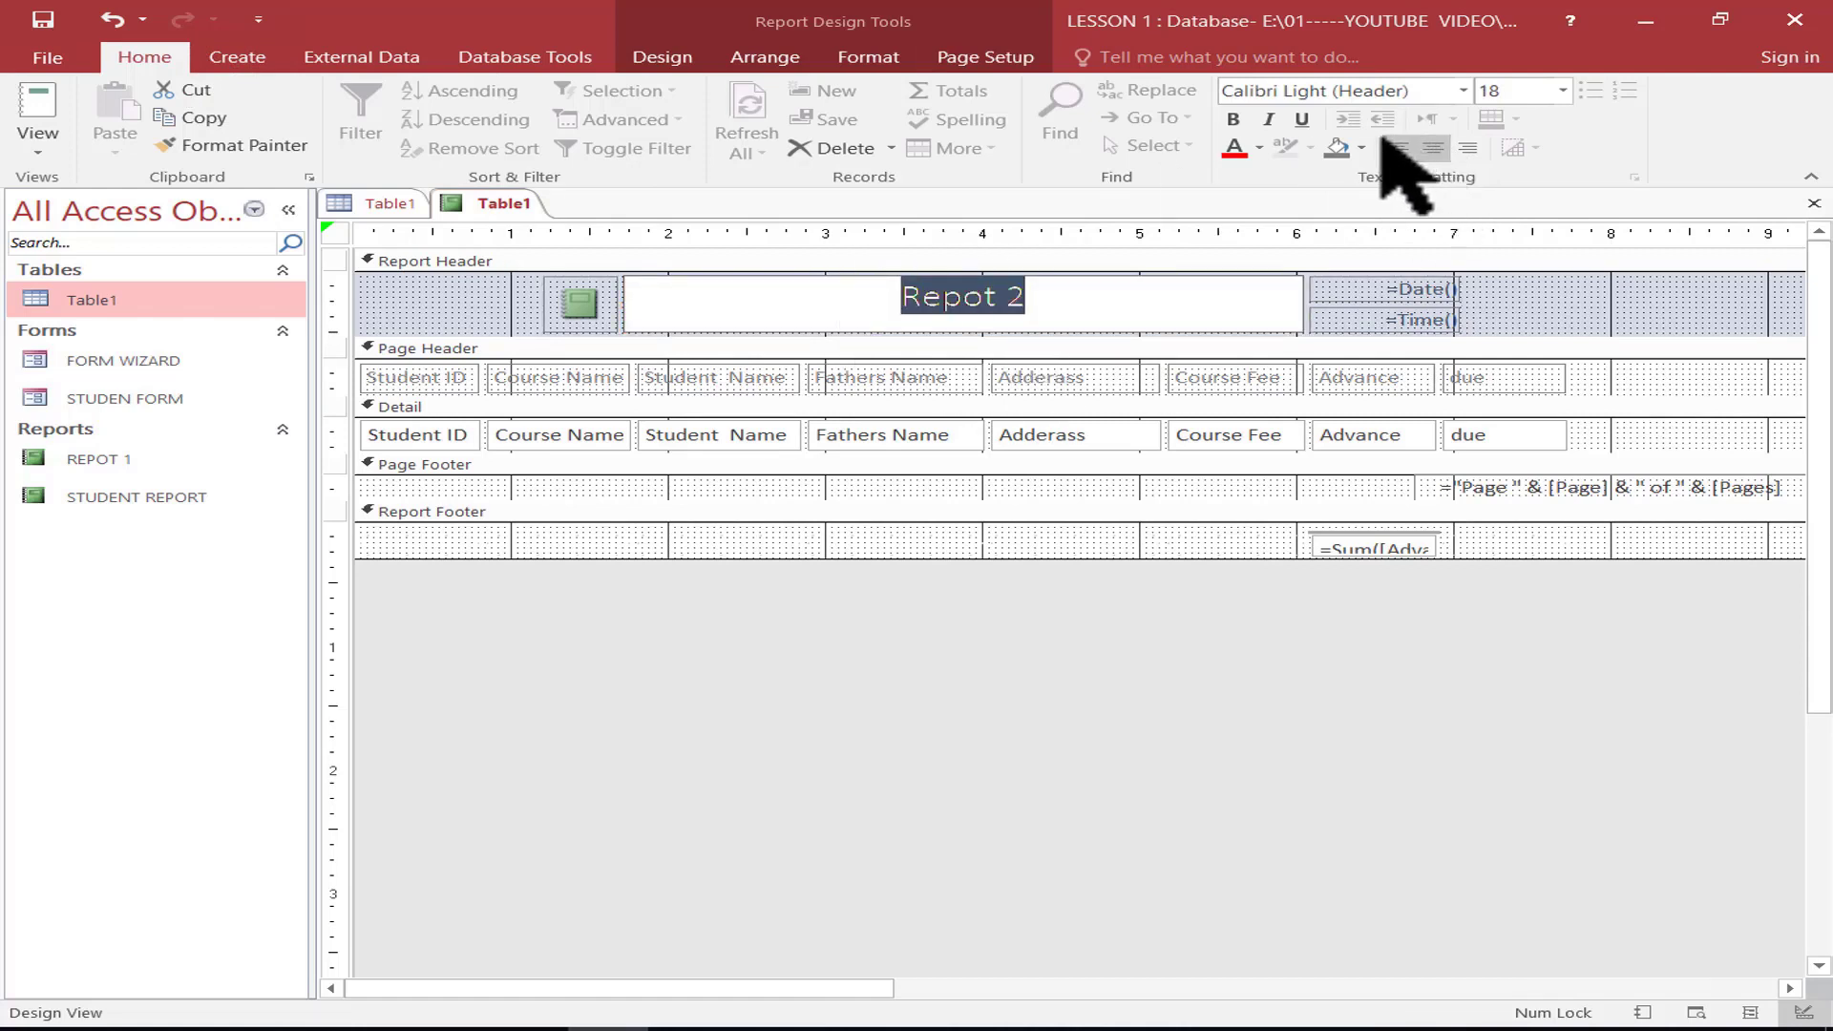
pyautogui.click(1234, 119)
pyautogui.click(1259, 148)
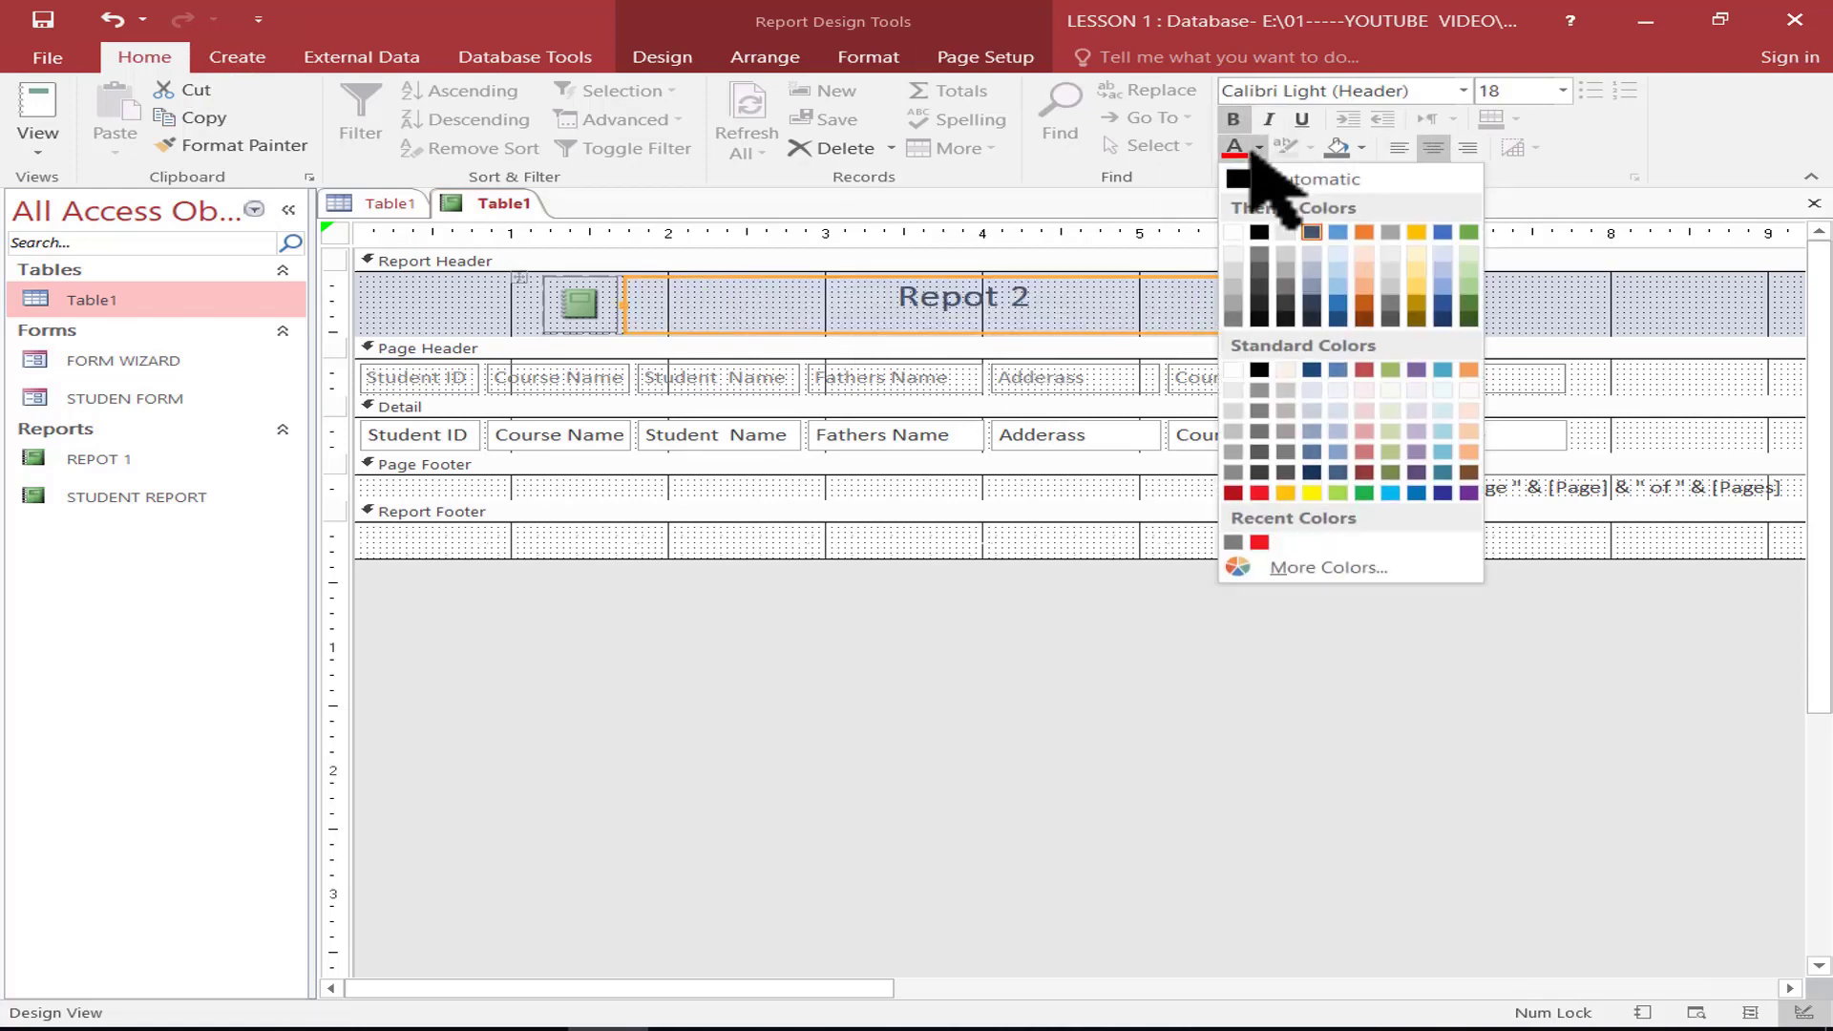
pyautogui.click(1259, 492)
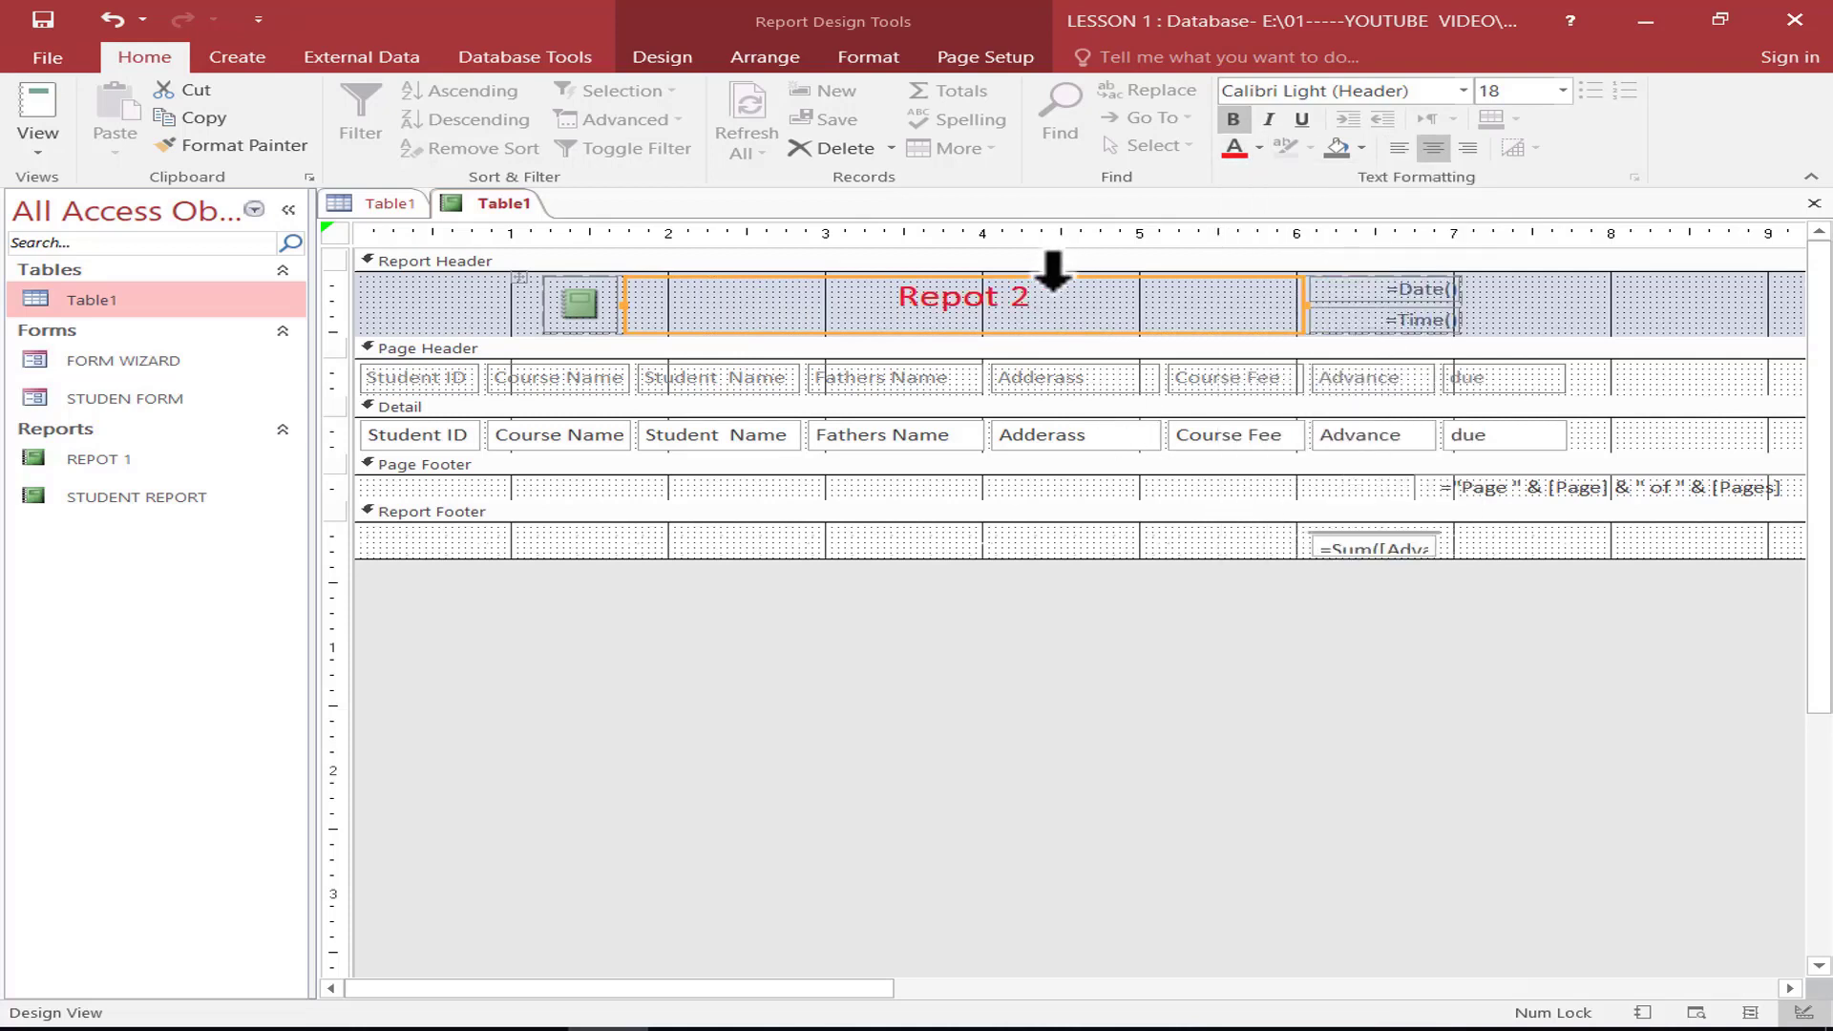
pyautogui.click(1563, 92)
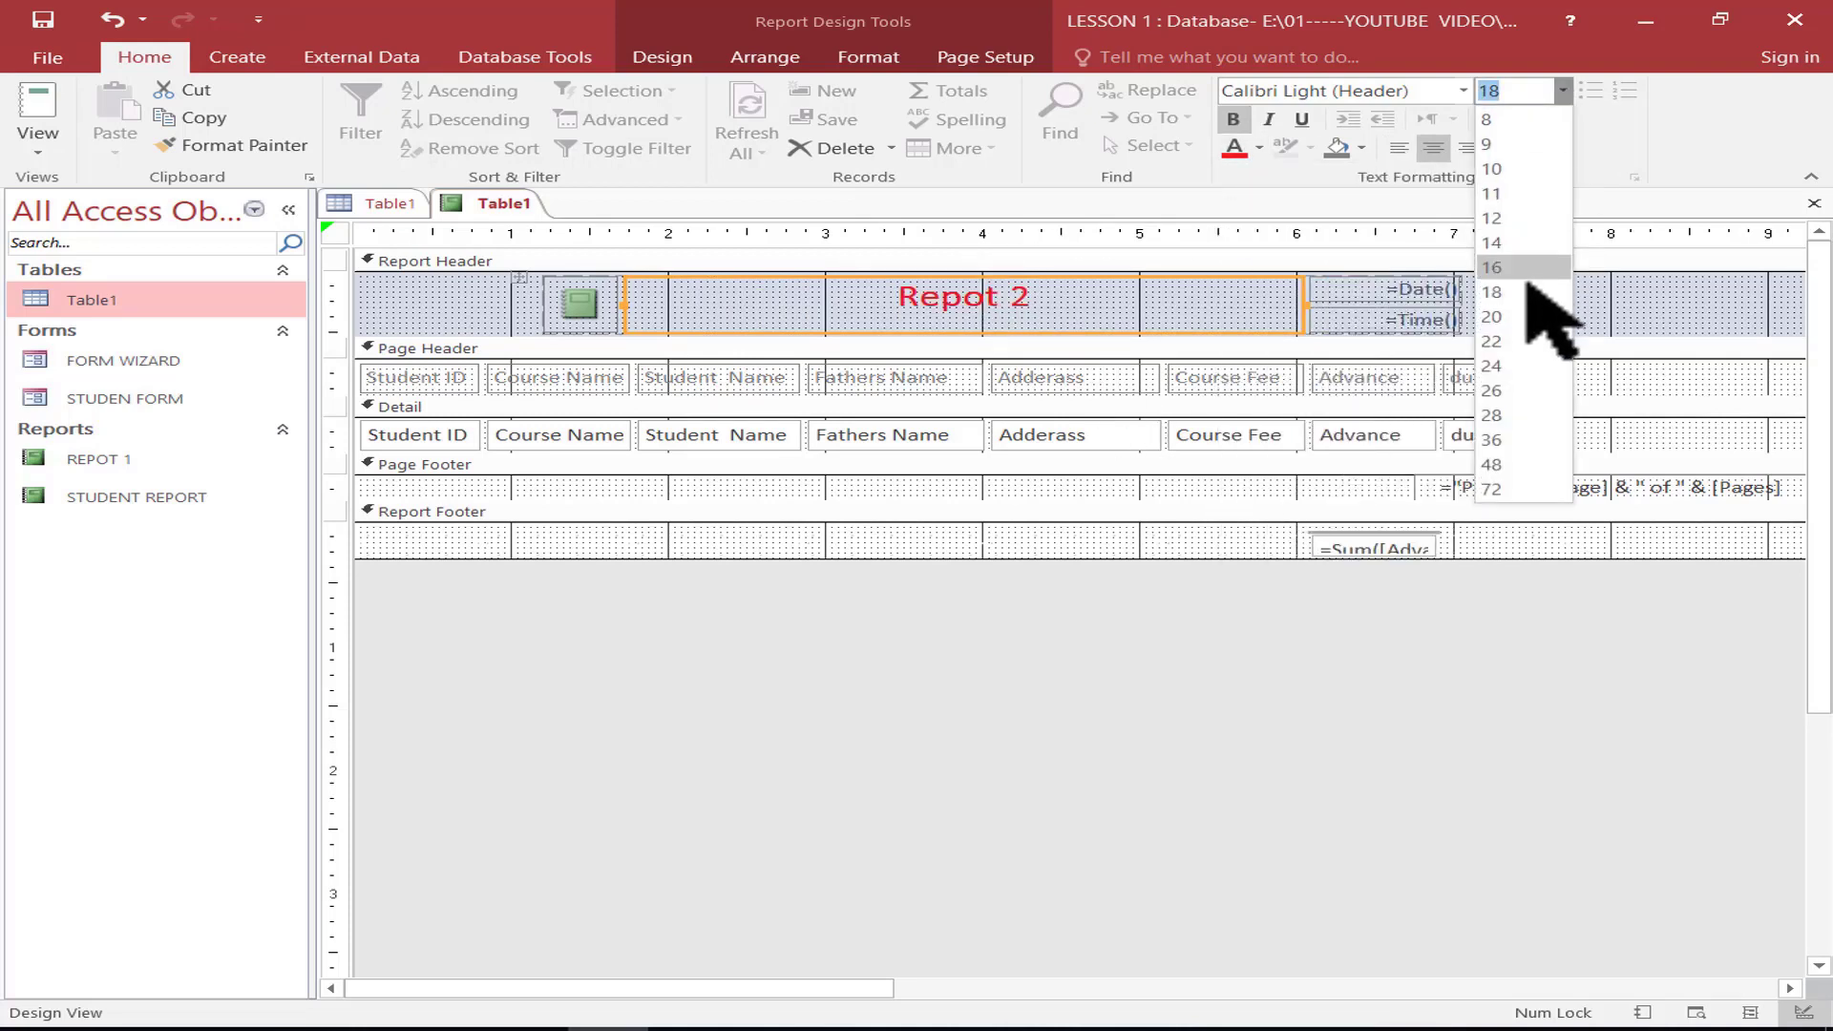
pyautogui.click(1506, 391)
pyautogui.click(554, 302)
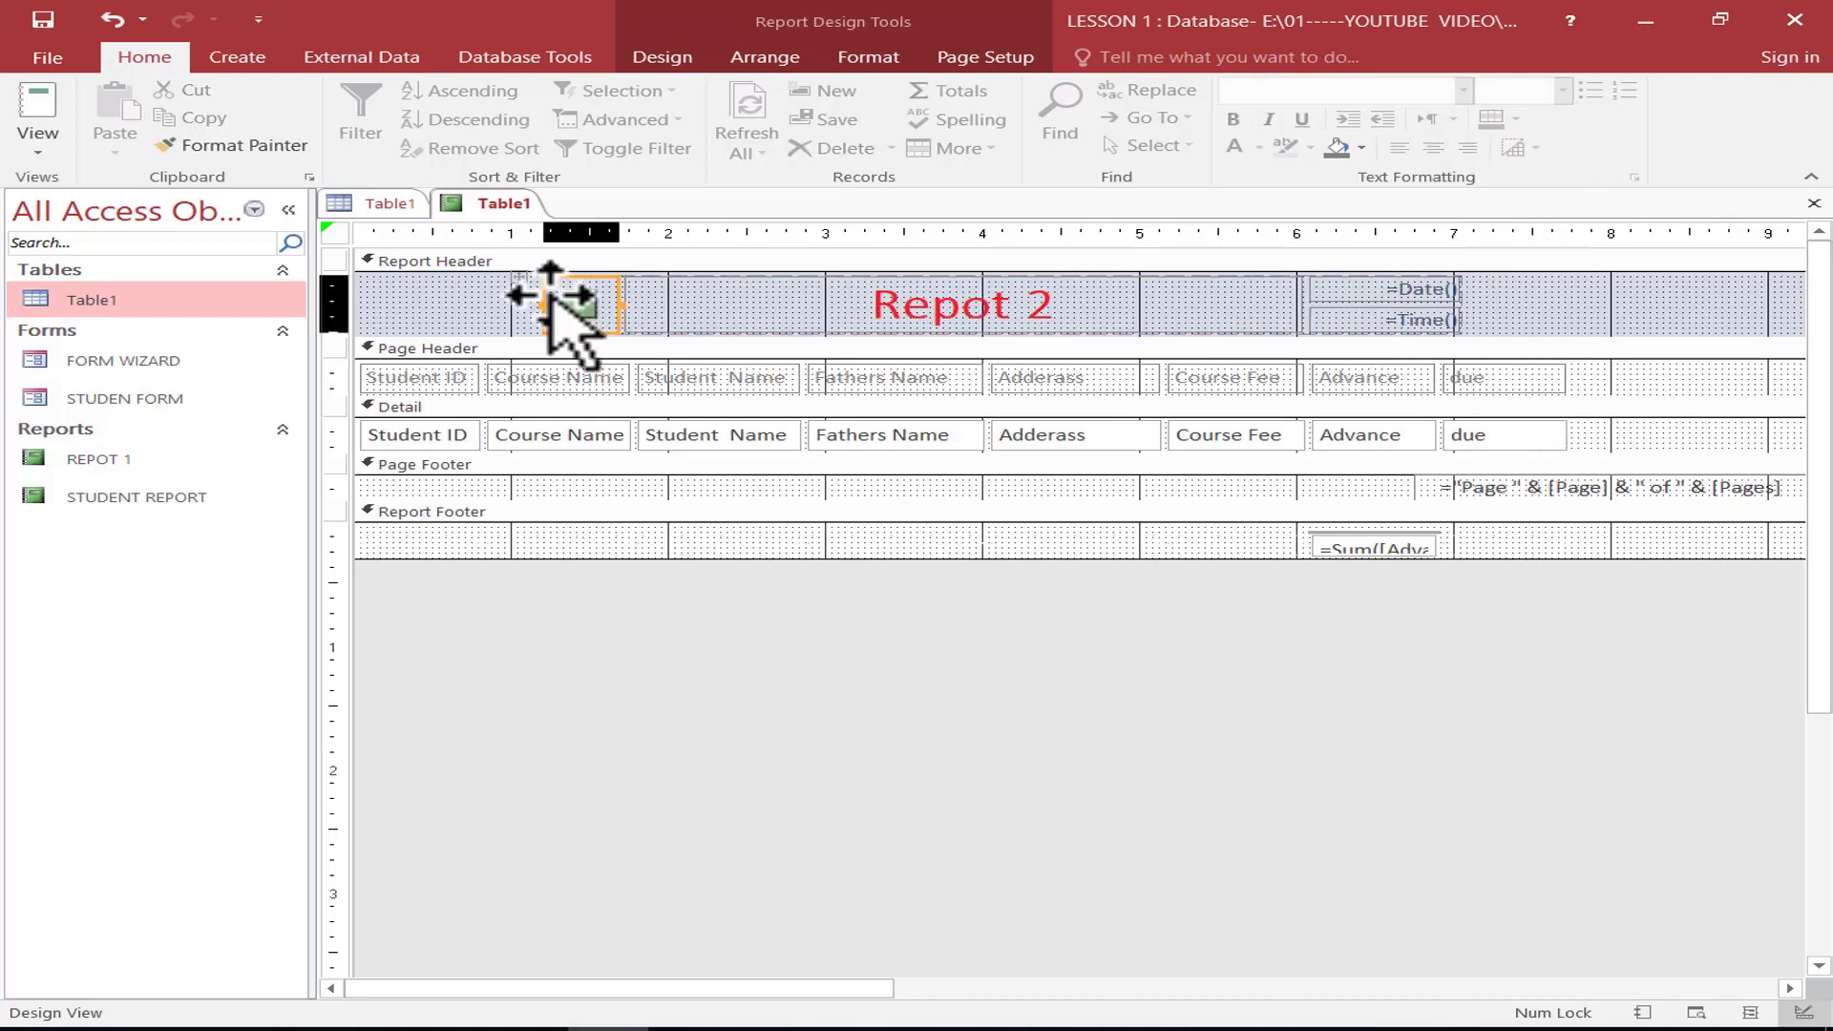
pyautogui.moveTo(554, 302); pyautogui.dragTo(571, 308)
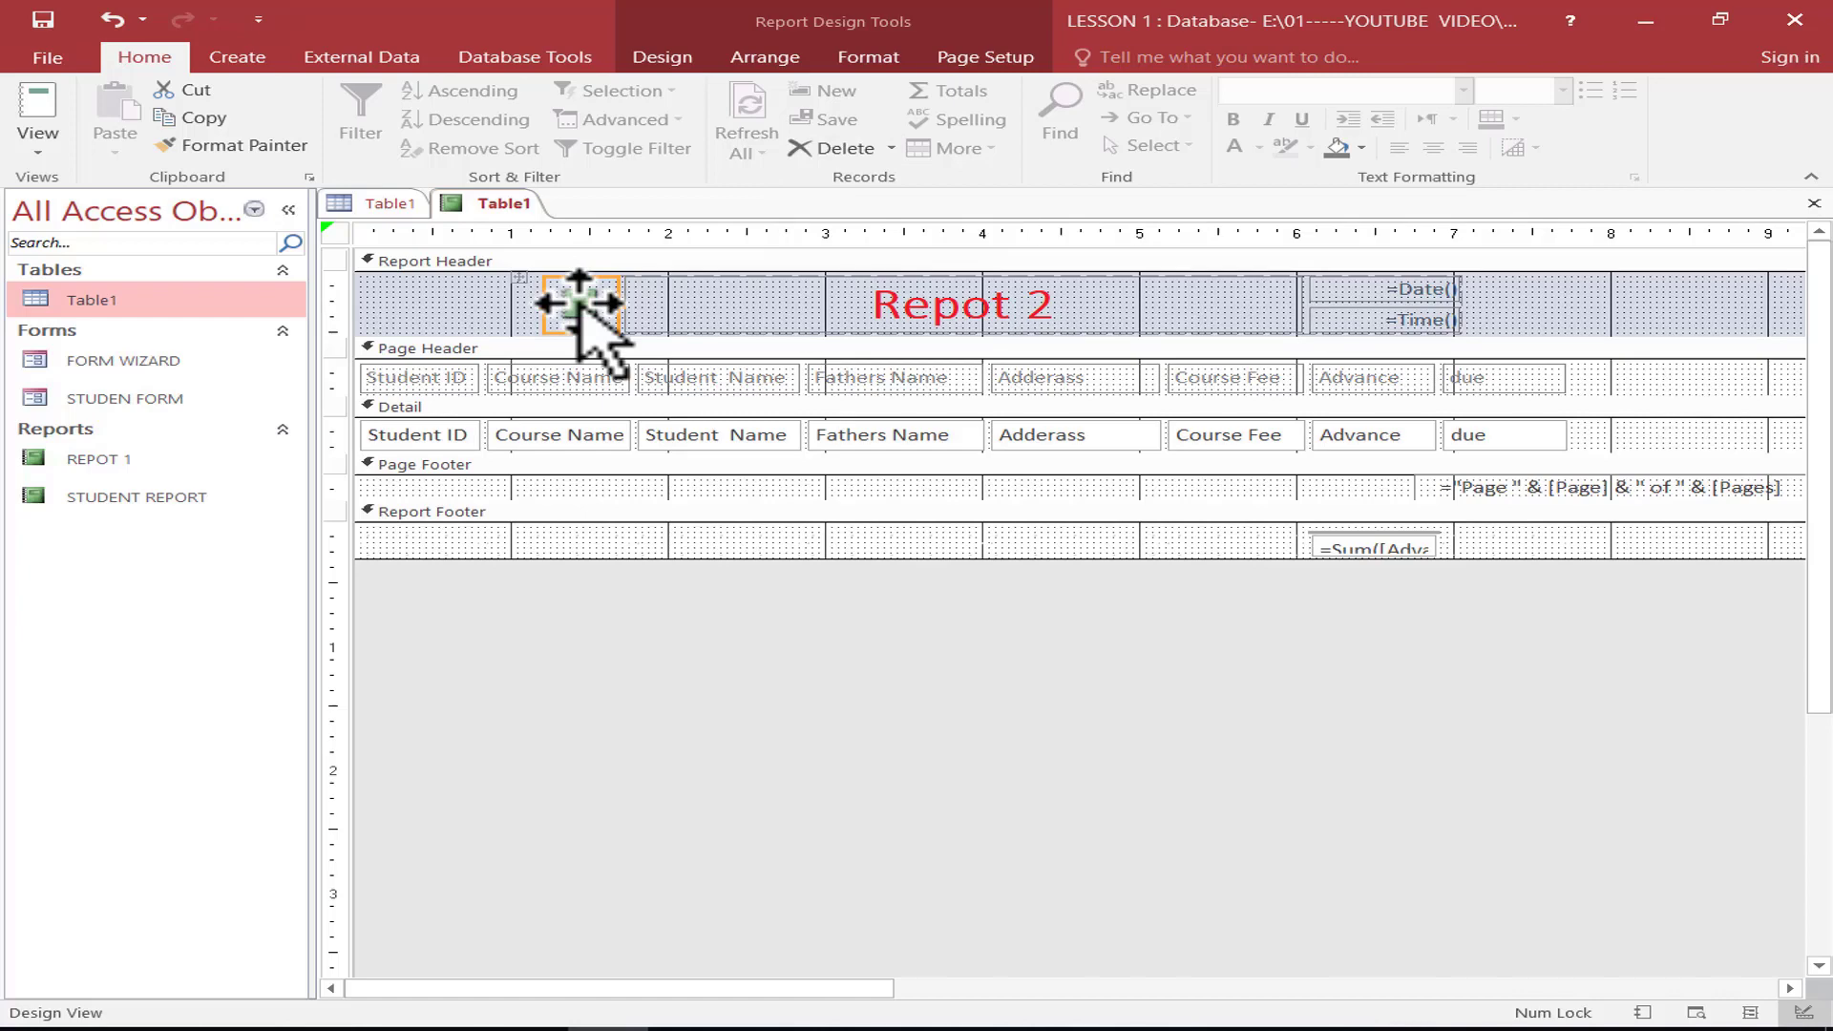
pyautogui.click(764, 59)
pyautogui.click(689, 59)
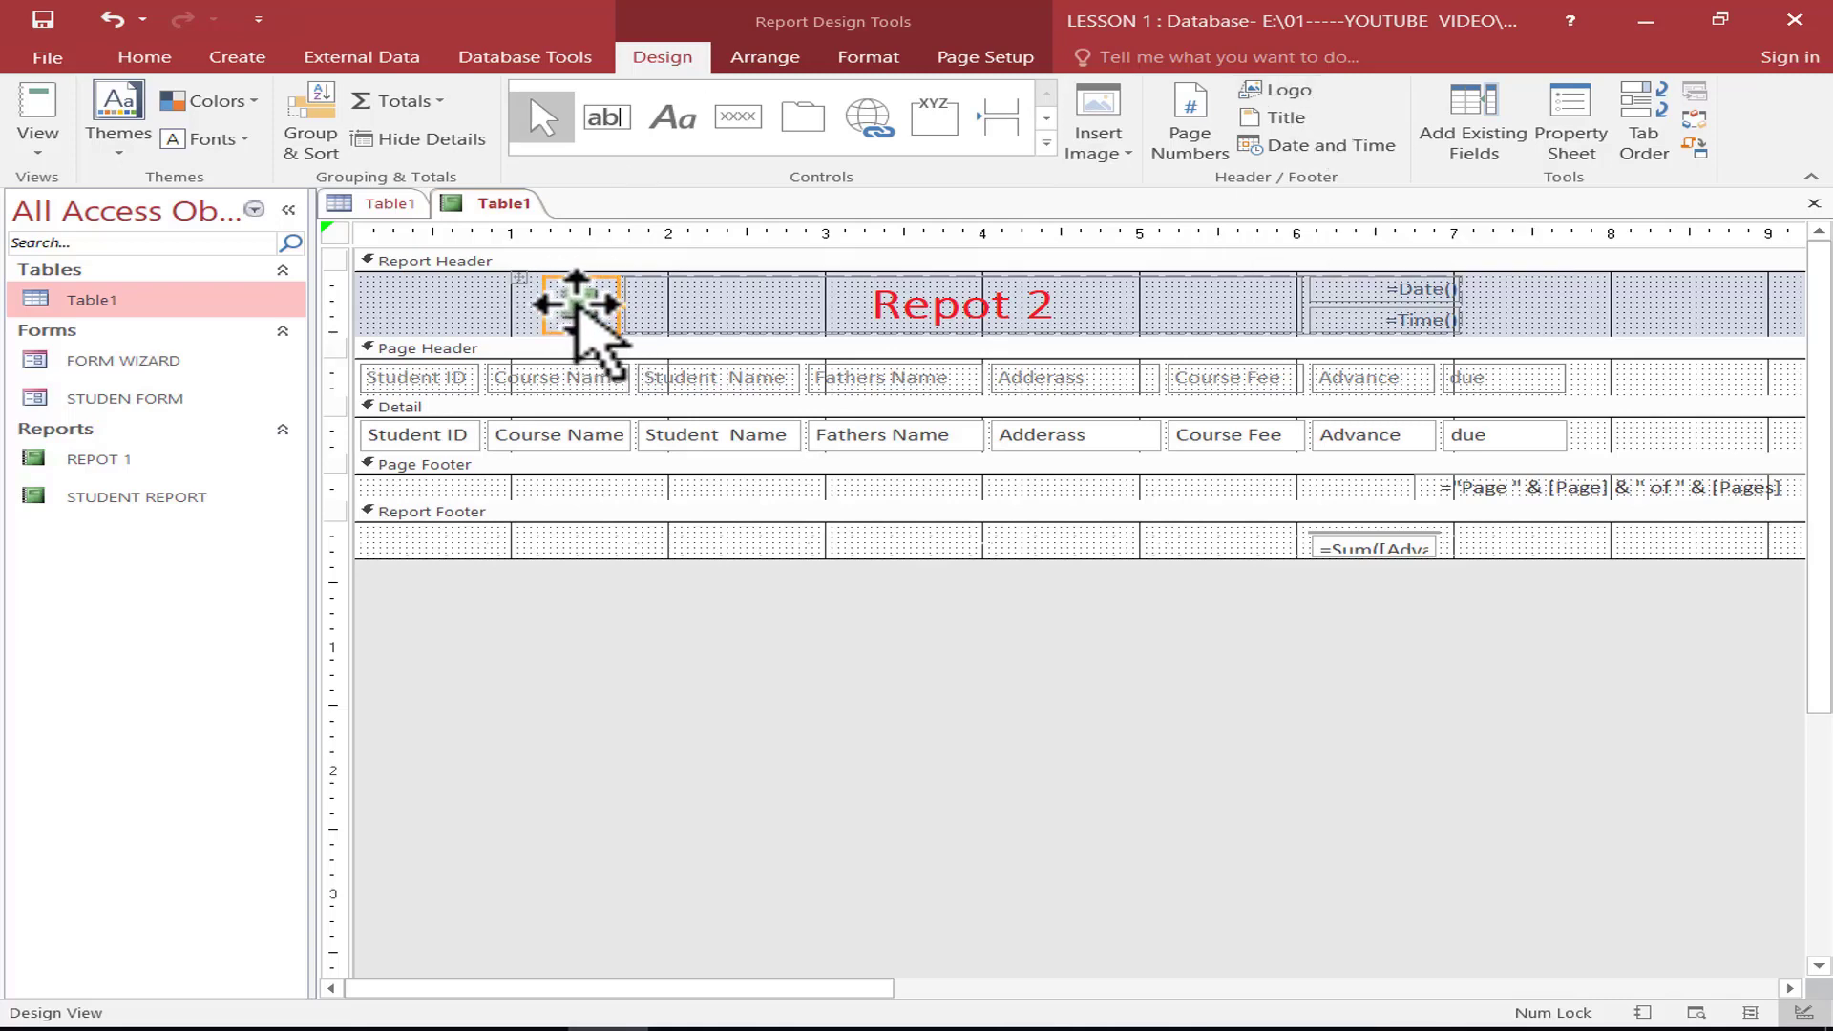
# Widen the header's date and time boxes to line up with the right edge of the due column
pyautogui.moveTo(1432, 292); pyautogui.dragTo(1534, 296)
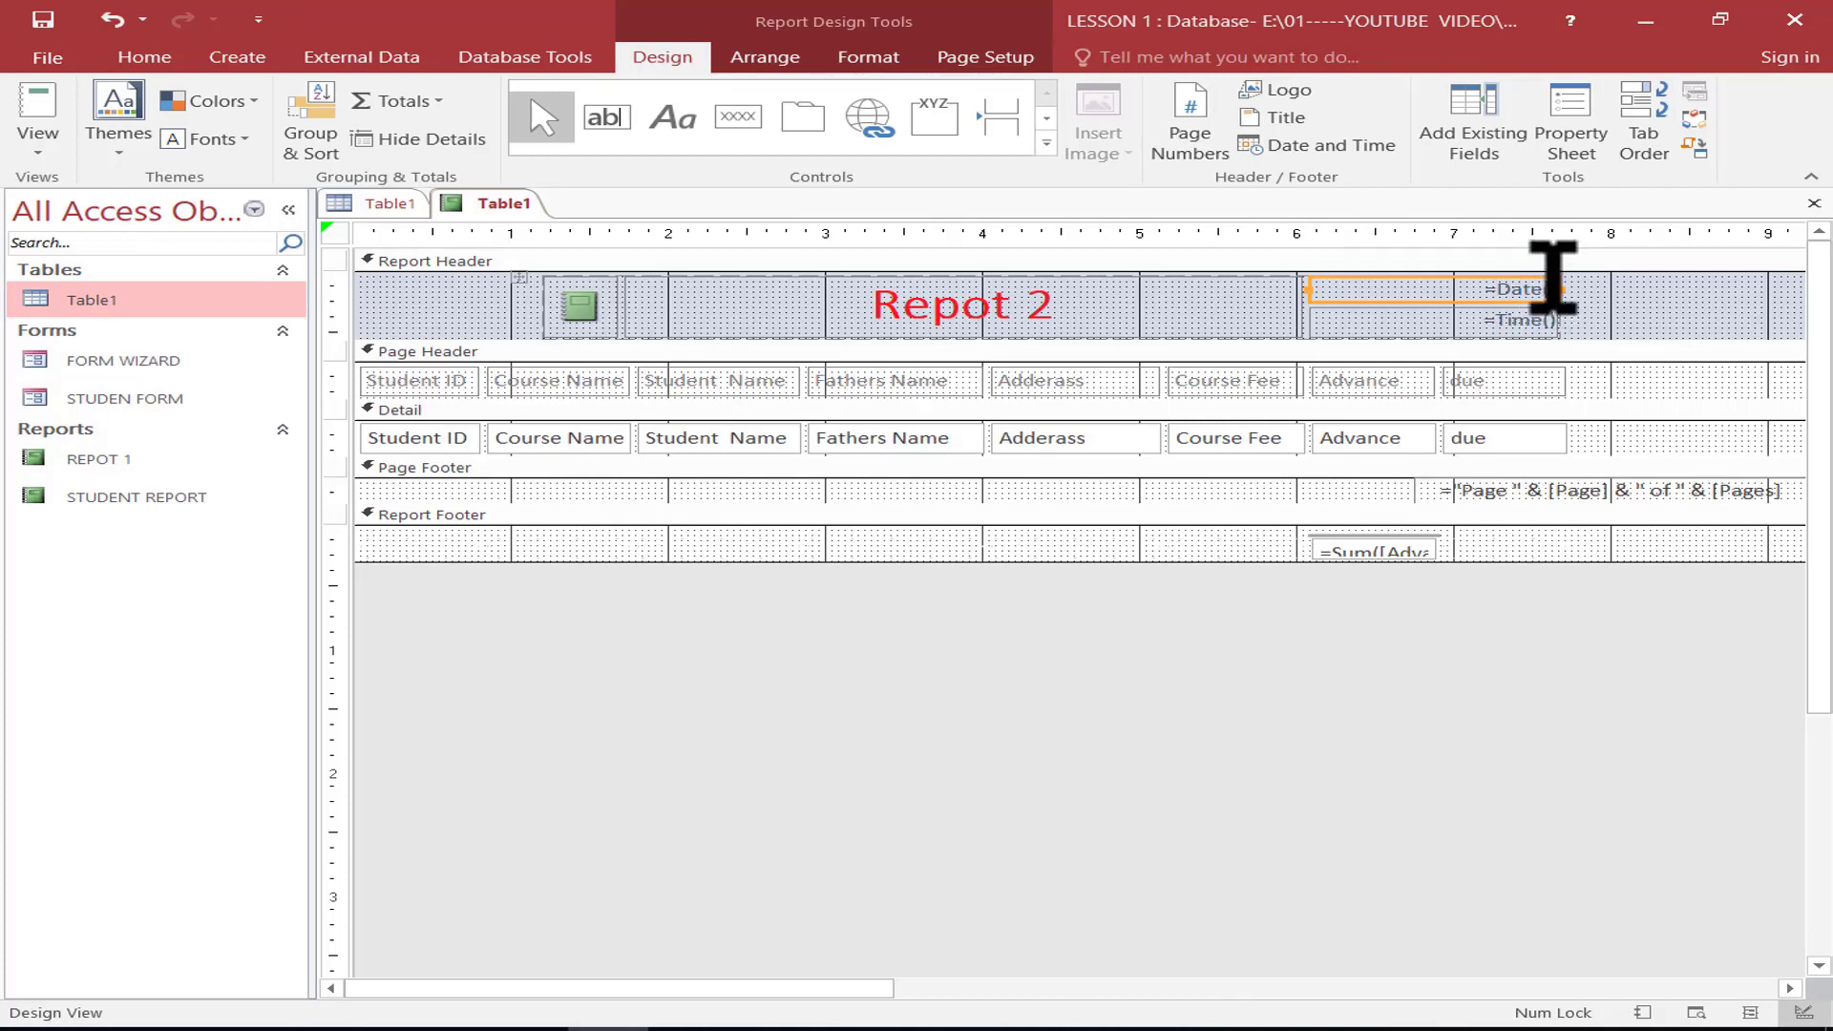
# Delete the date, time and logo from the report header, move the title to start about 1.5 inches in, and show Report View
pyautogui.click(1511, 321)
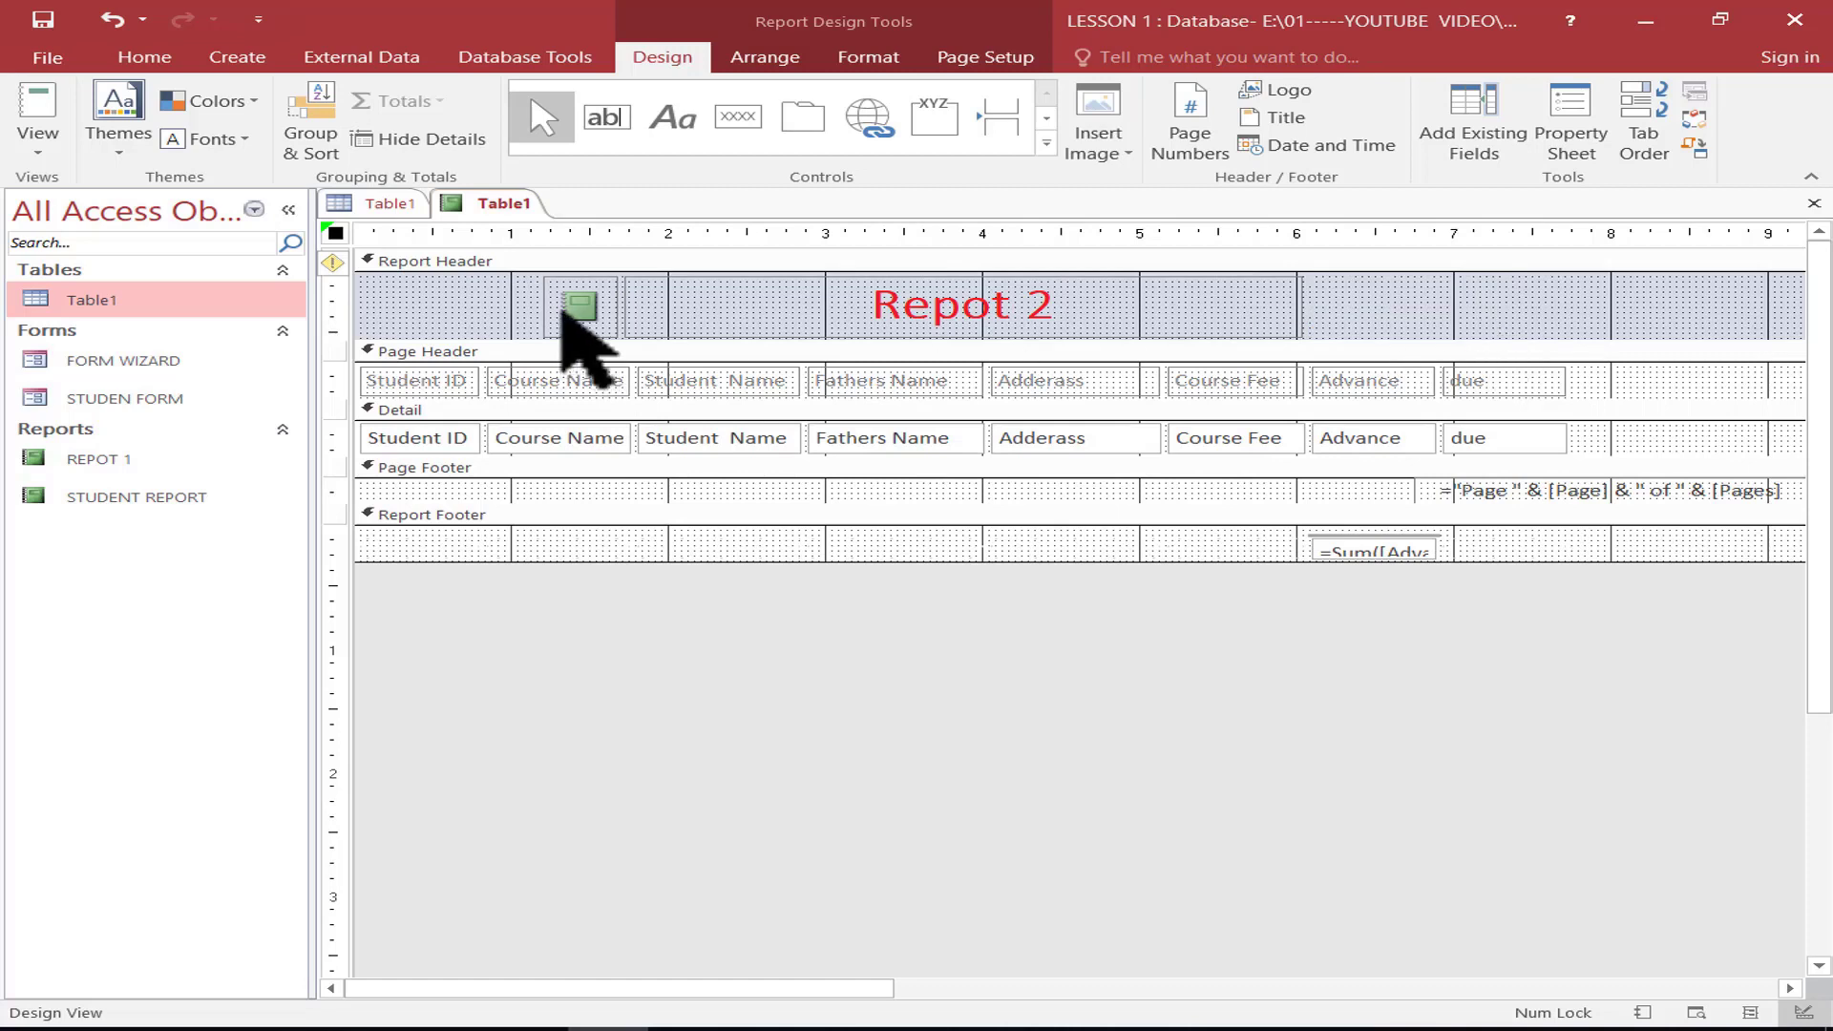
pyautogui.click(578, 315)
pyautogui.press('Delete')
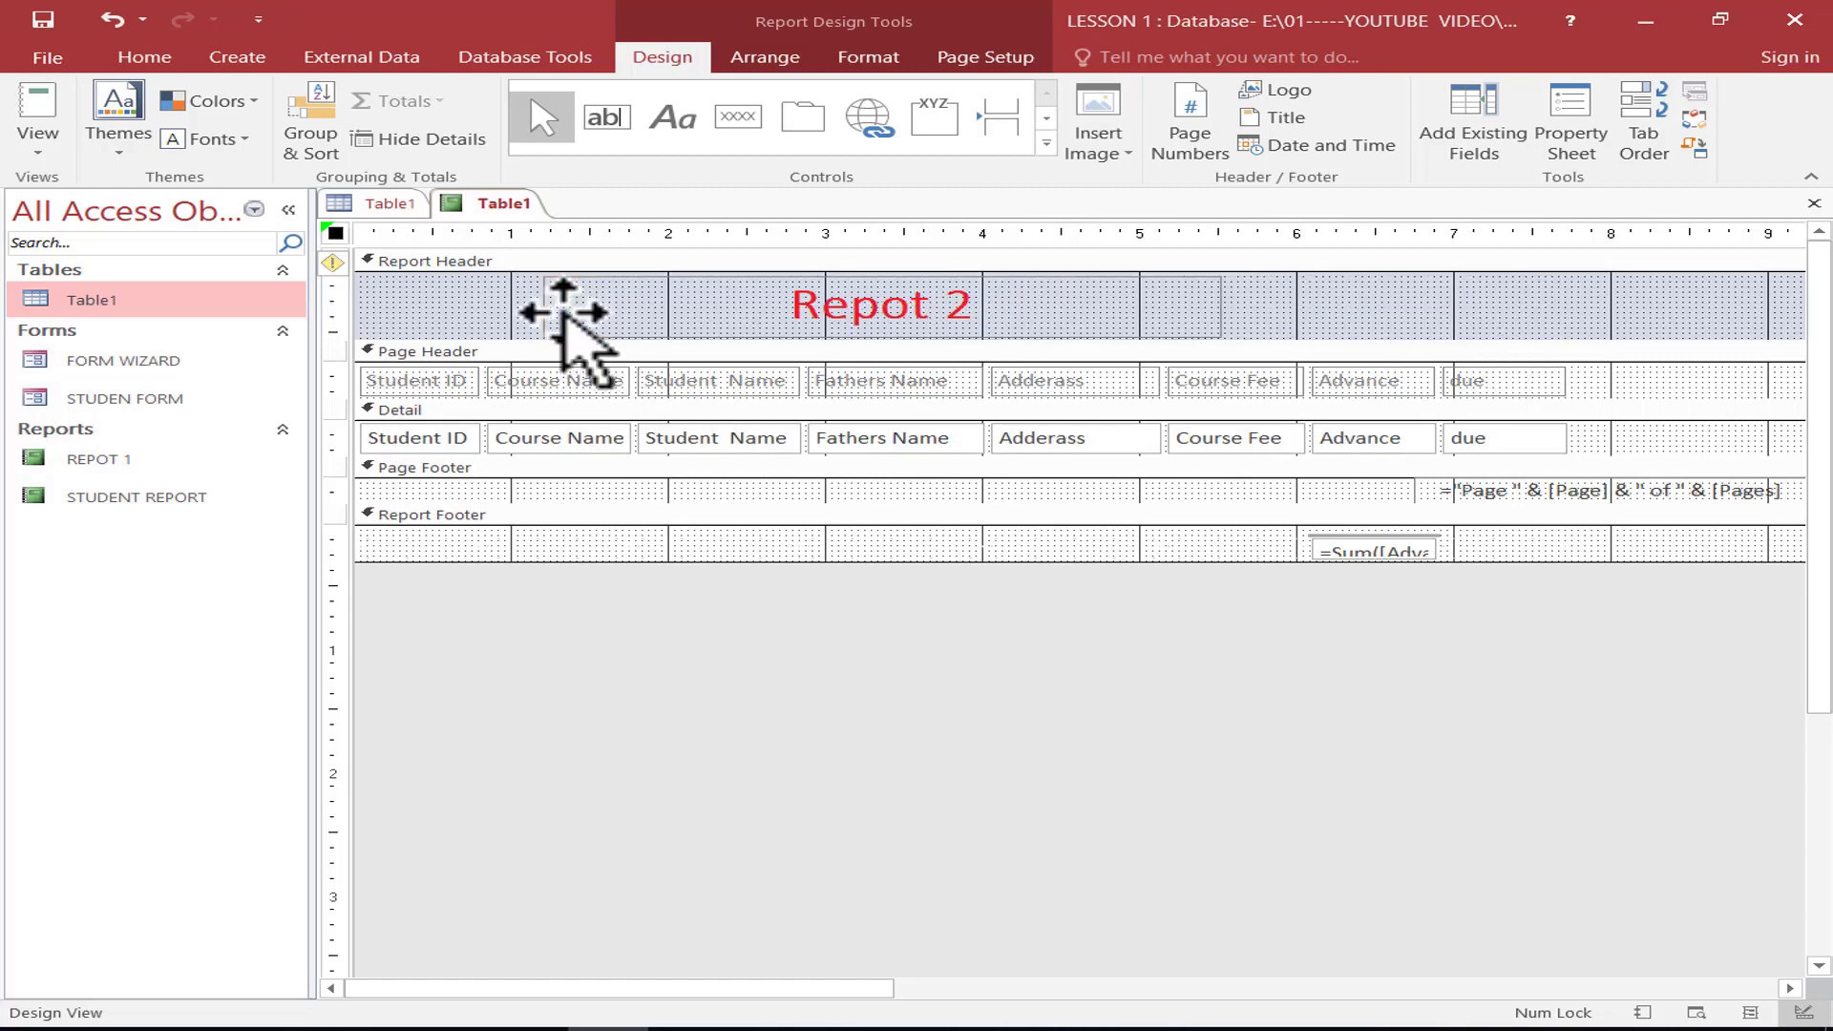
pyautogui.click(449, 330)
pyautogui.click(43, 138)
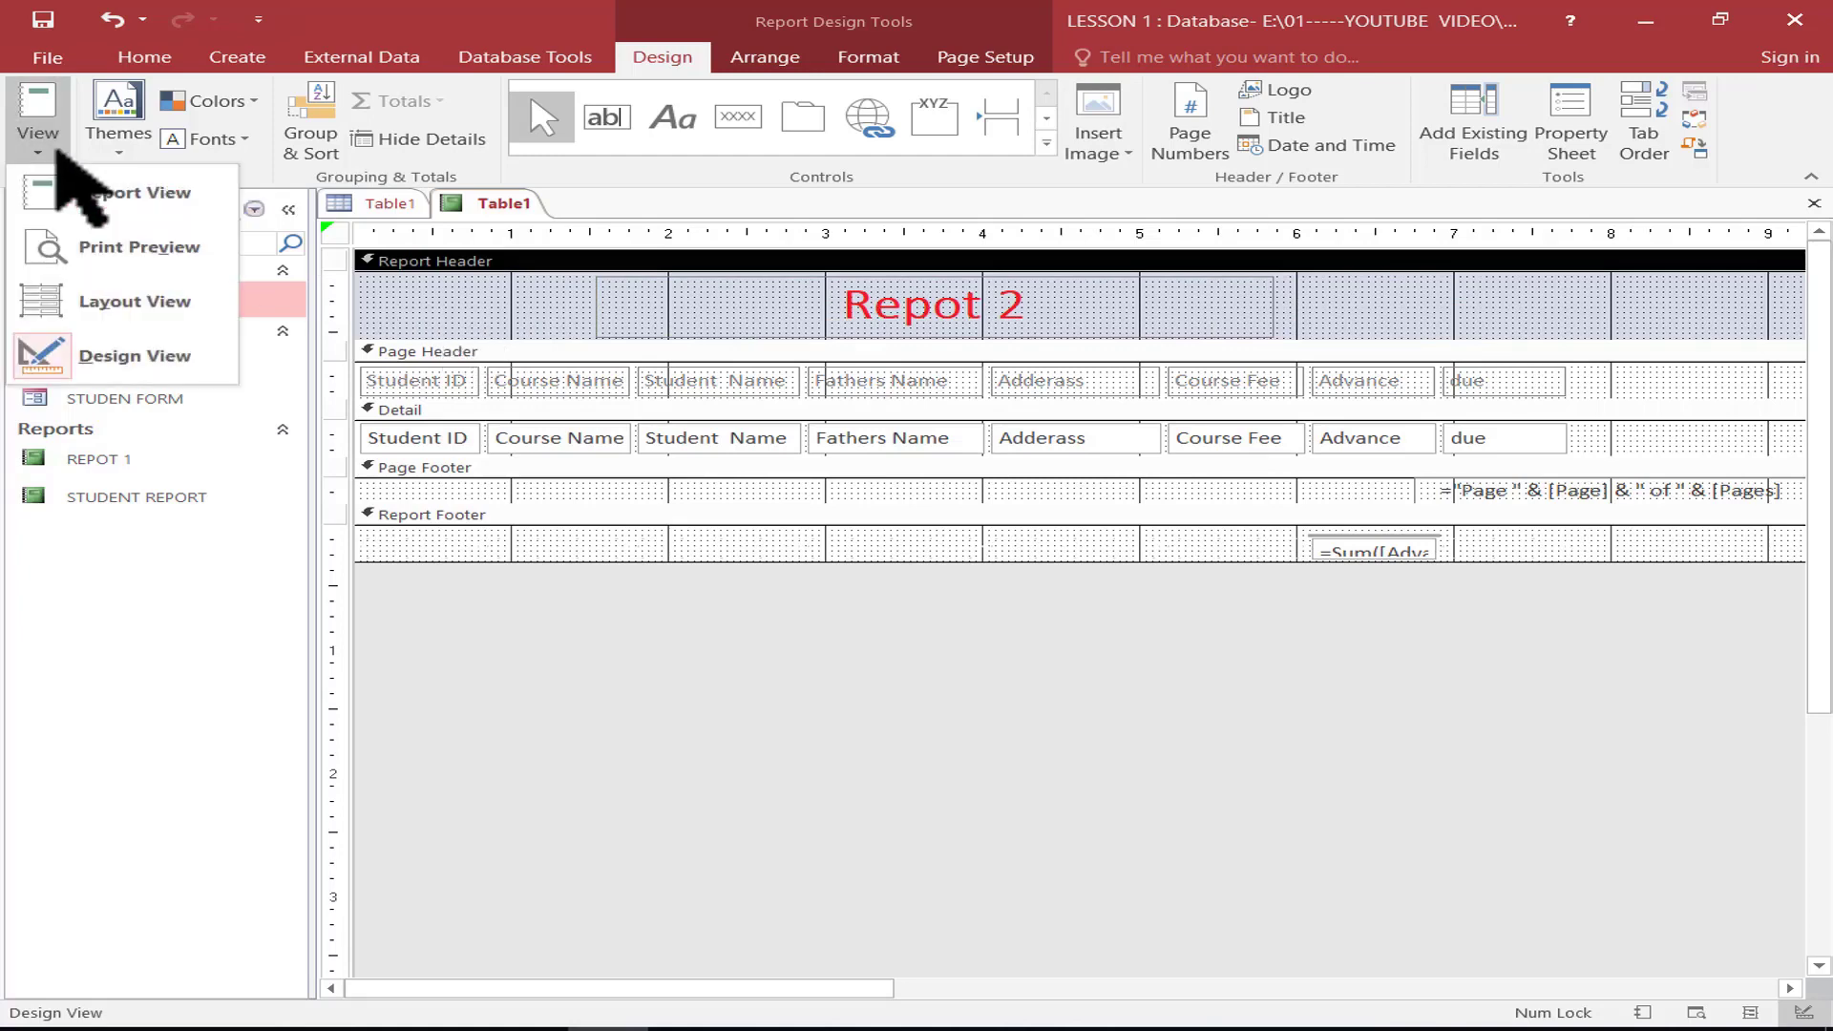
pyautogui.click(123, 192)
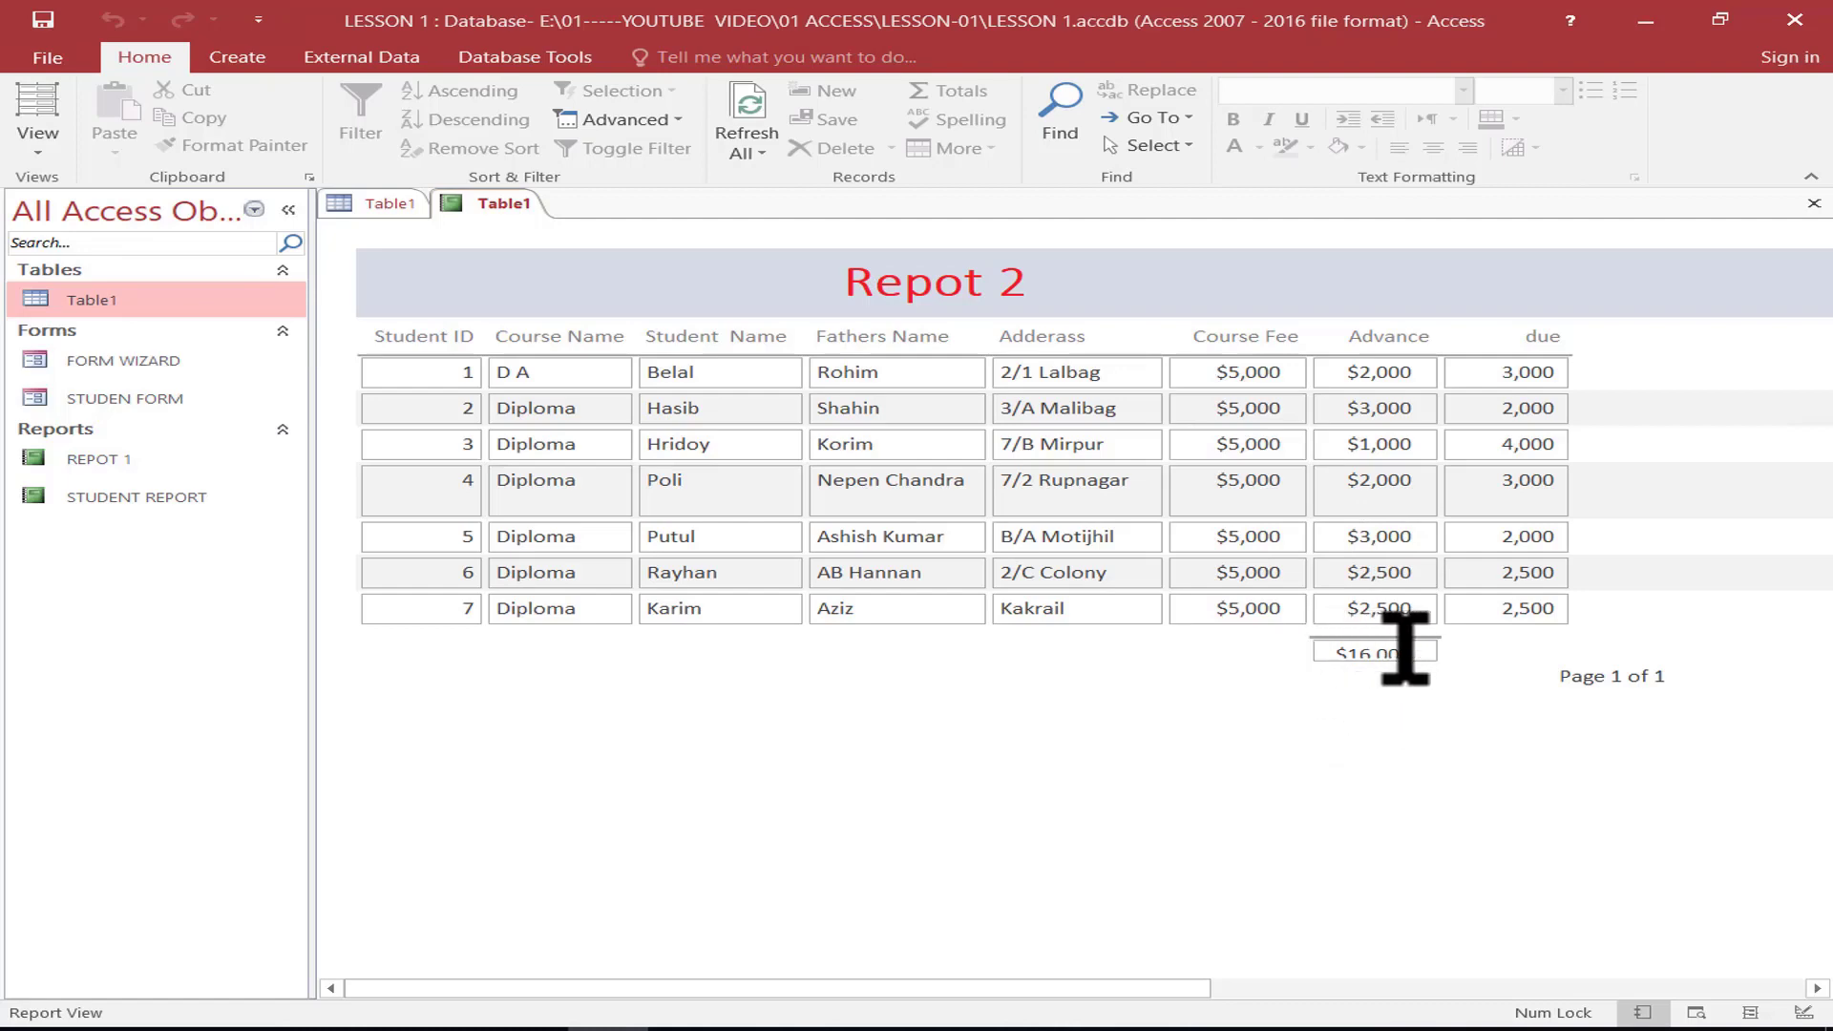
# In Design View, delete the Advance sum from the report footer and check the result in Report View
pyautogui.click(38, 141)
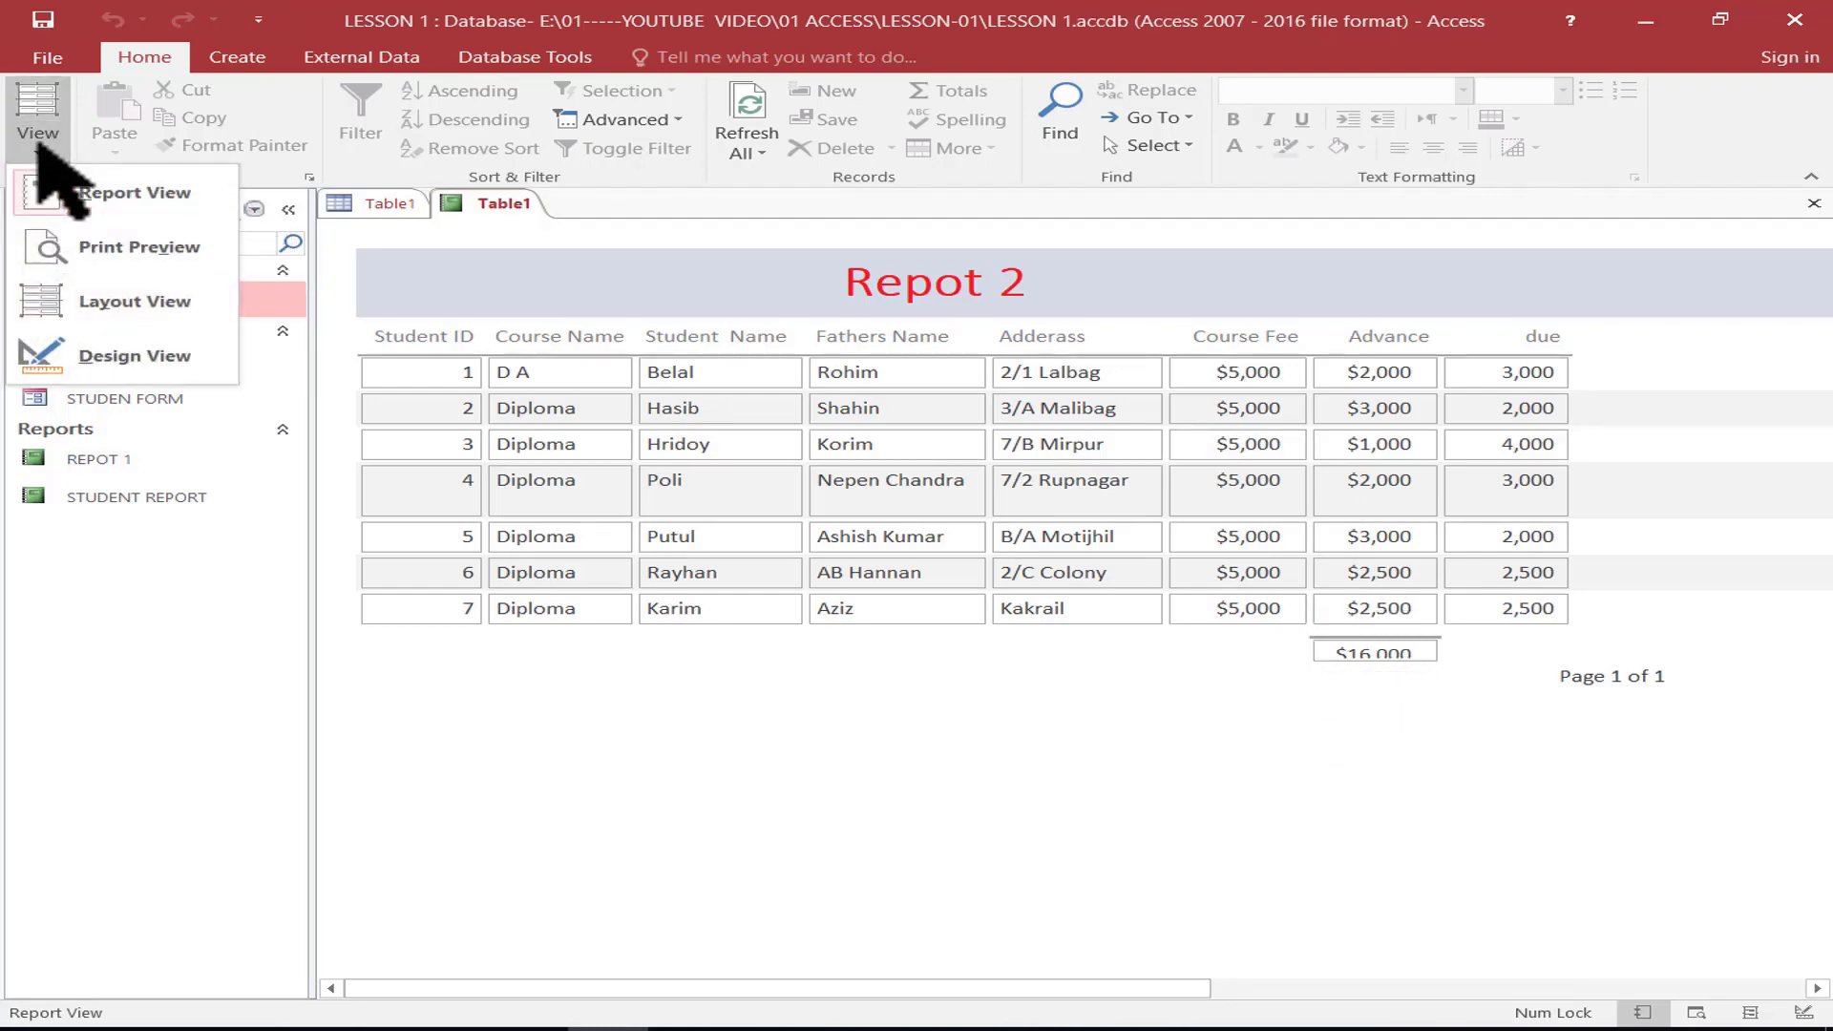
pyautogui.click(113, 359)
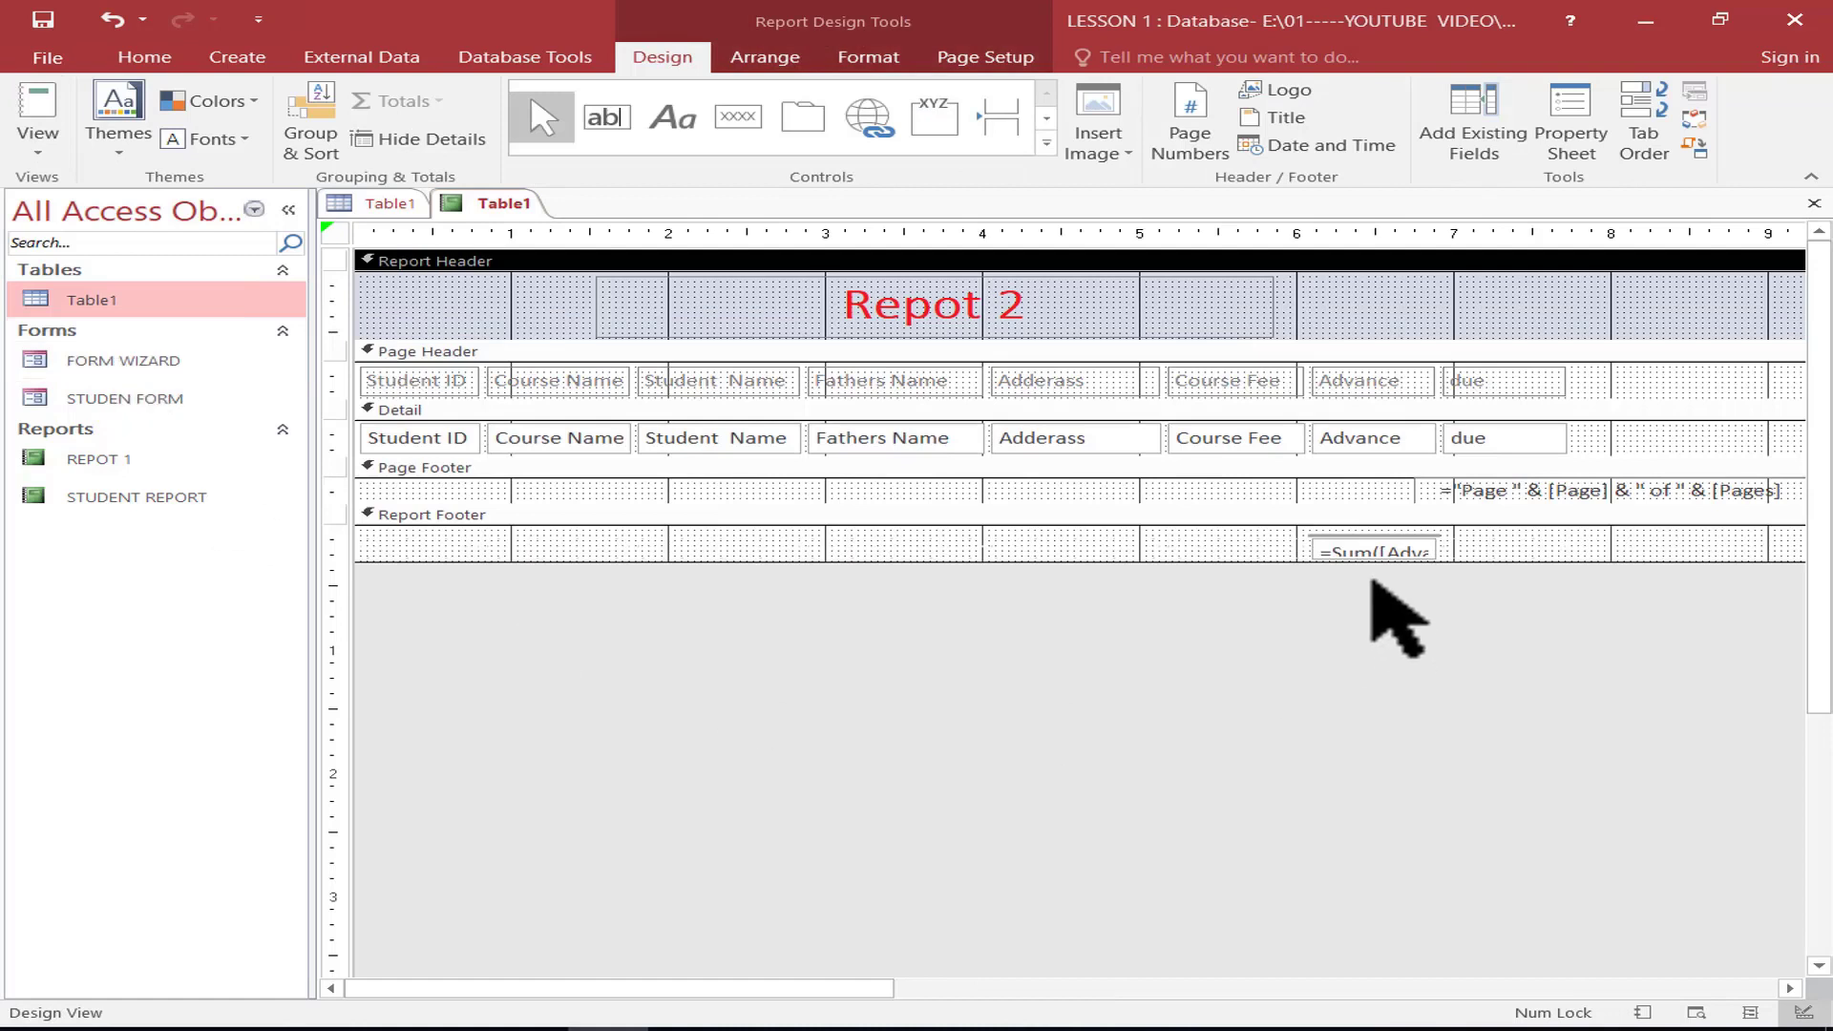
pyautogui.click(1372, 550)
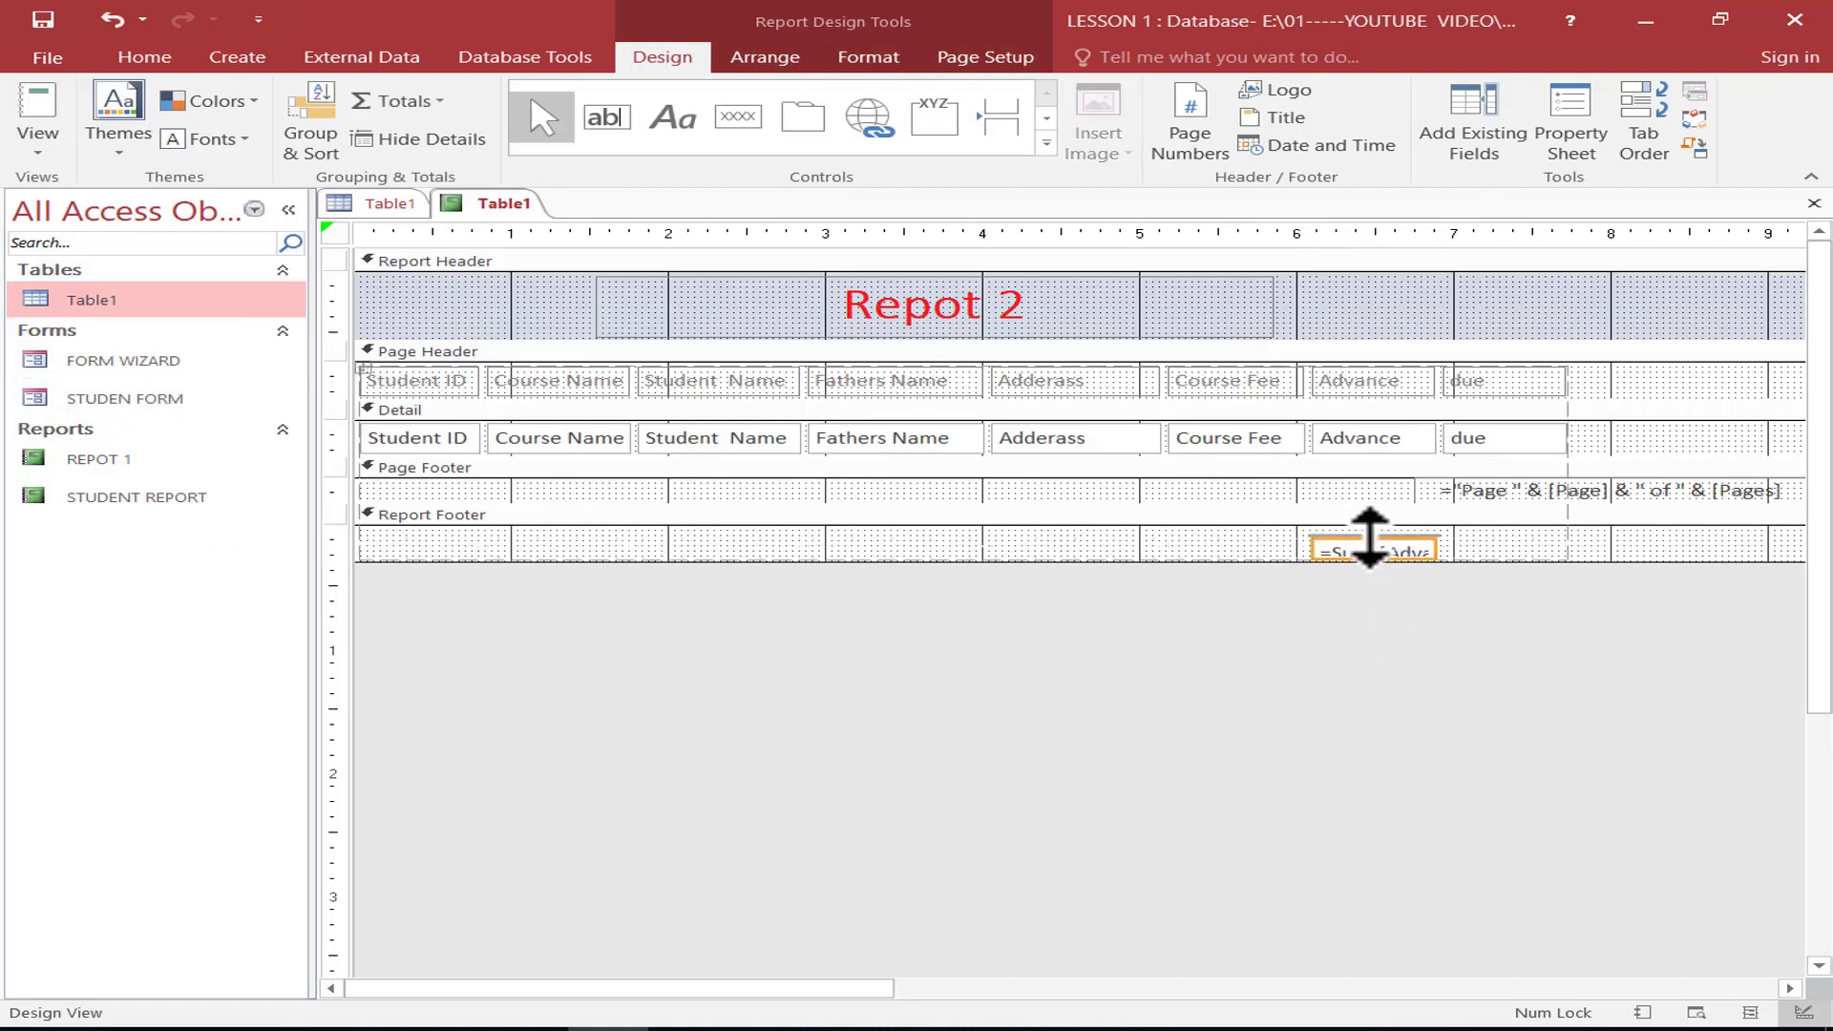
pyautogui.click(1370, 538)
pyautogui.click(1371, 539)
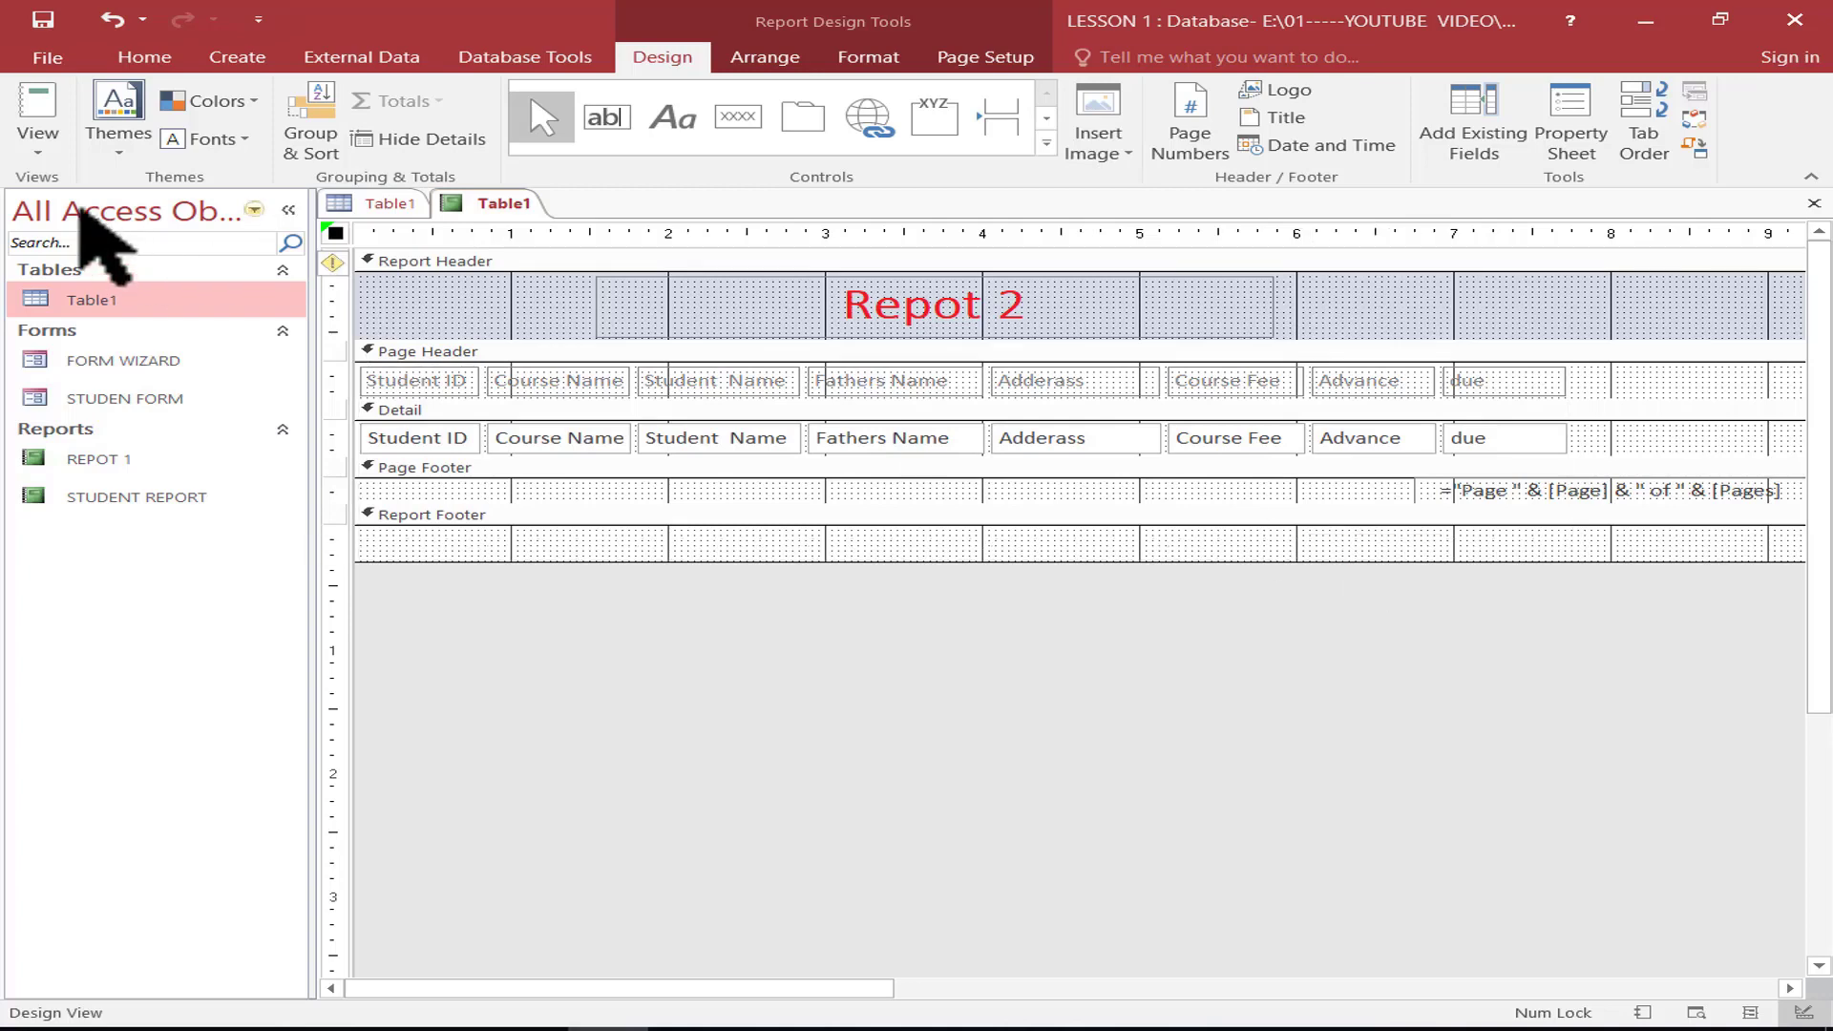
pyautogui.click(46, 148)
pyautogui.click(119, 196)
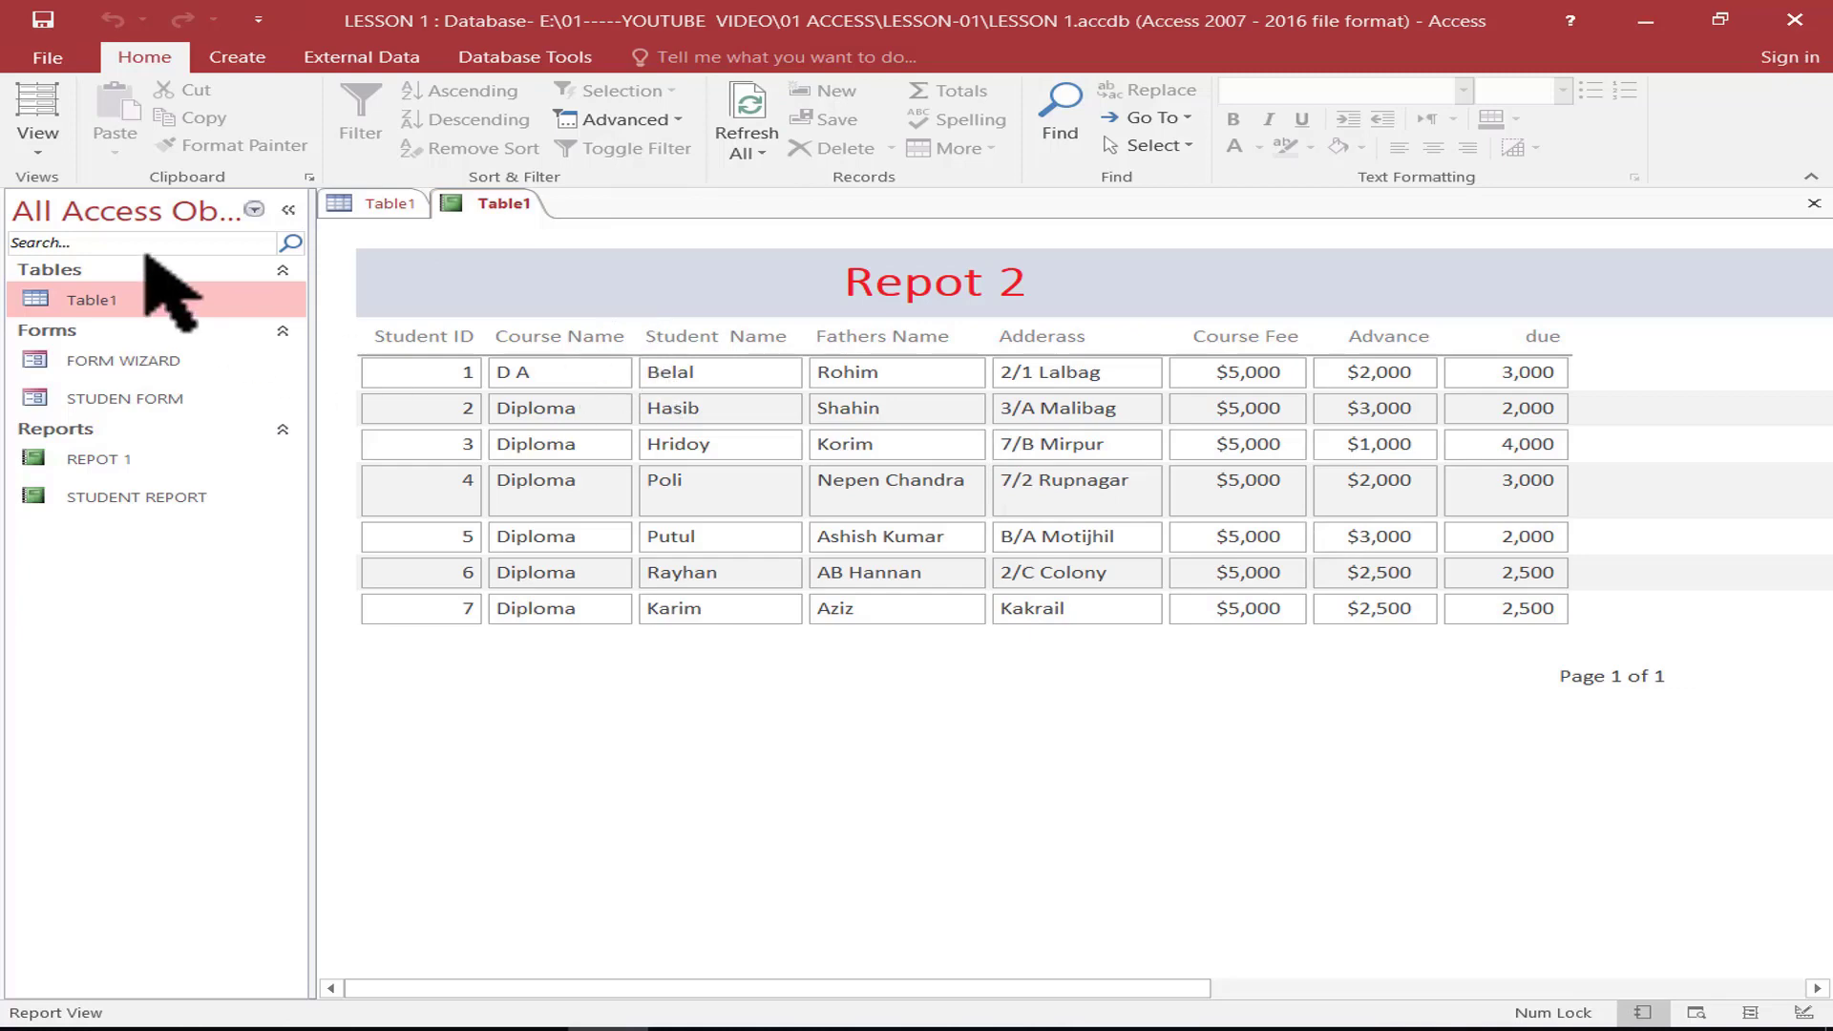
# Back in Design View, start a group level and view its available fields, then discard it without choosing one
pyautogui.click(40, 143)
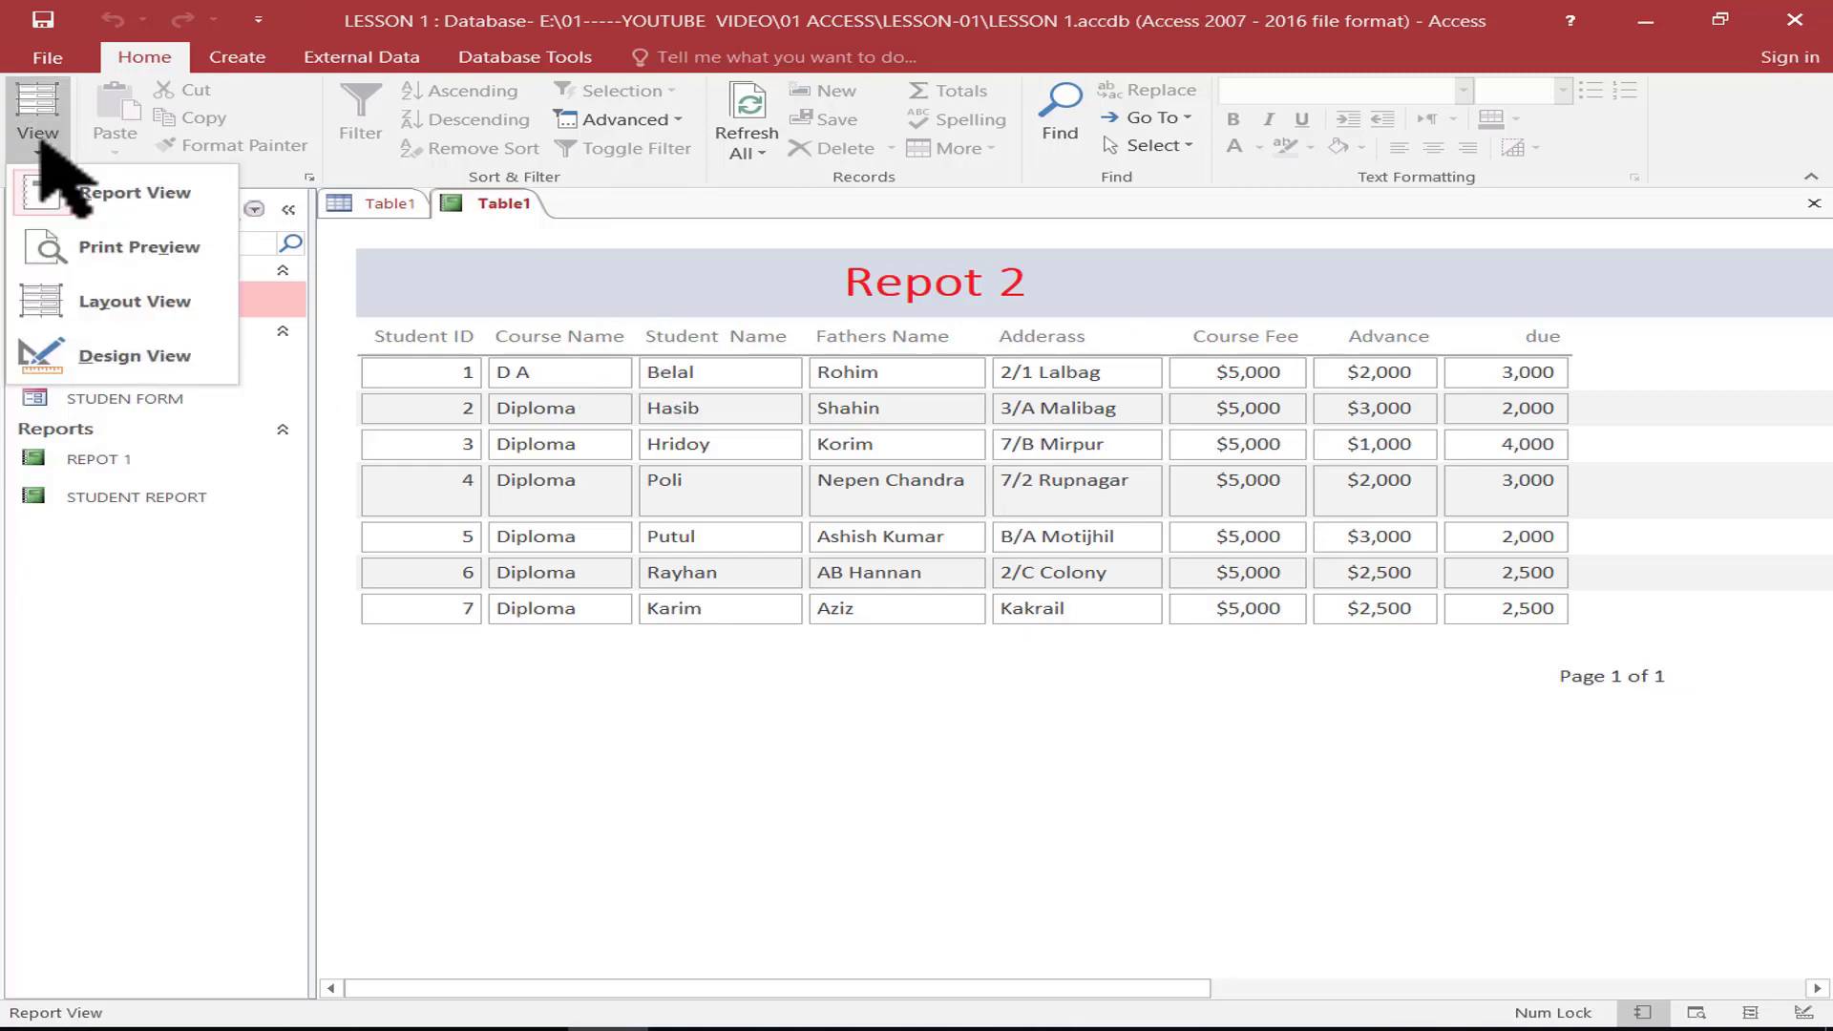
pyautogui.click(139, 358)
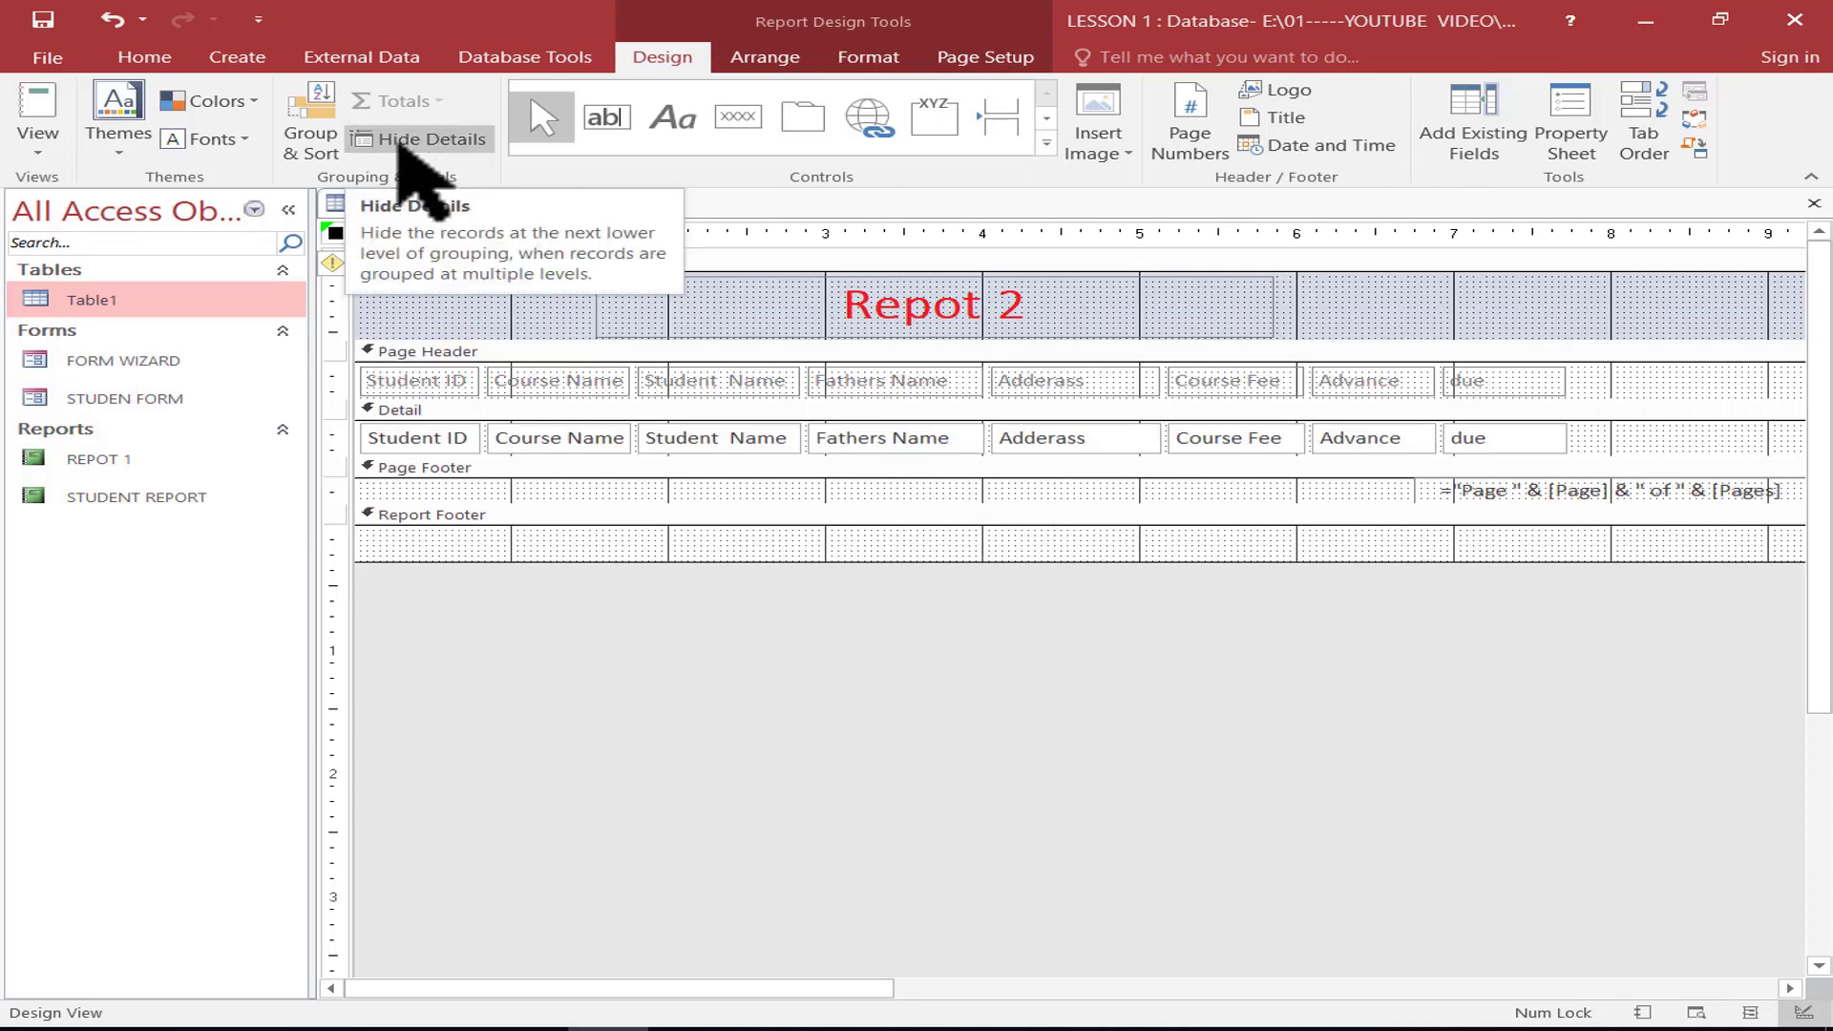
pyautogui.click(303, 141)
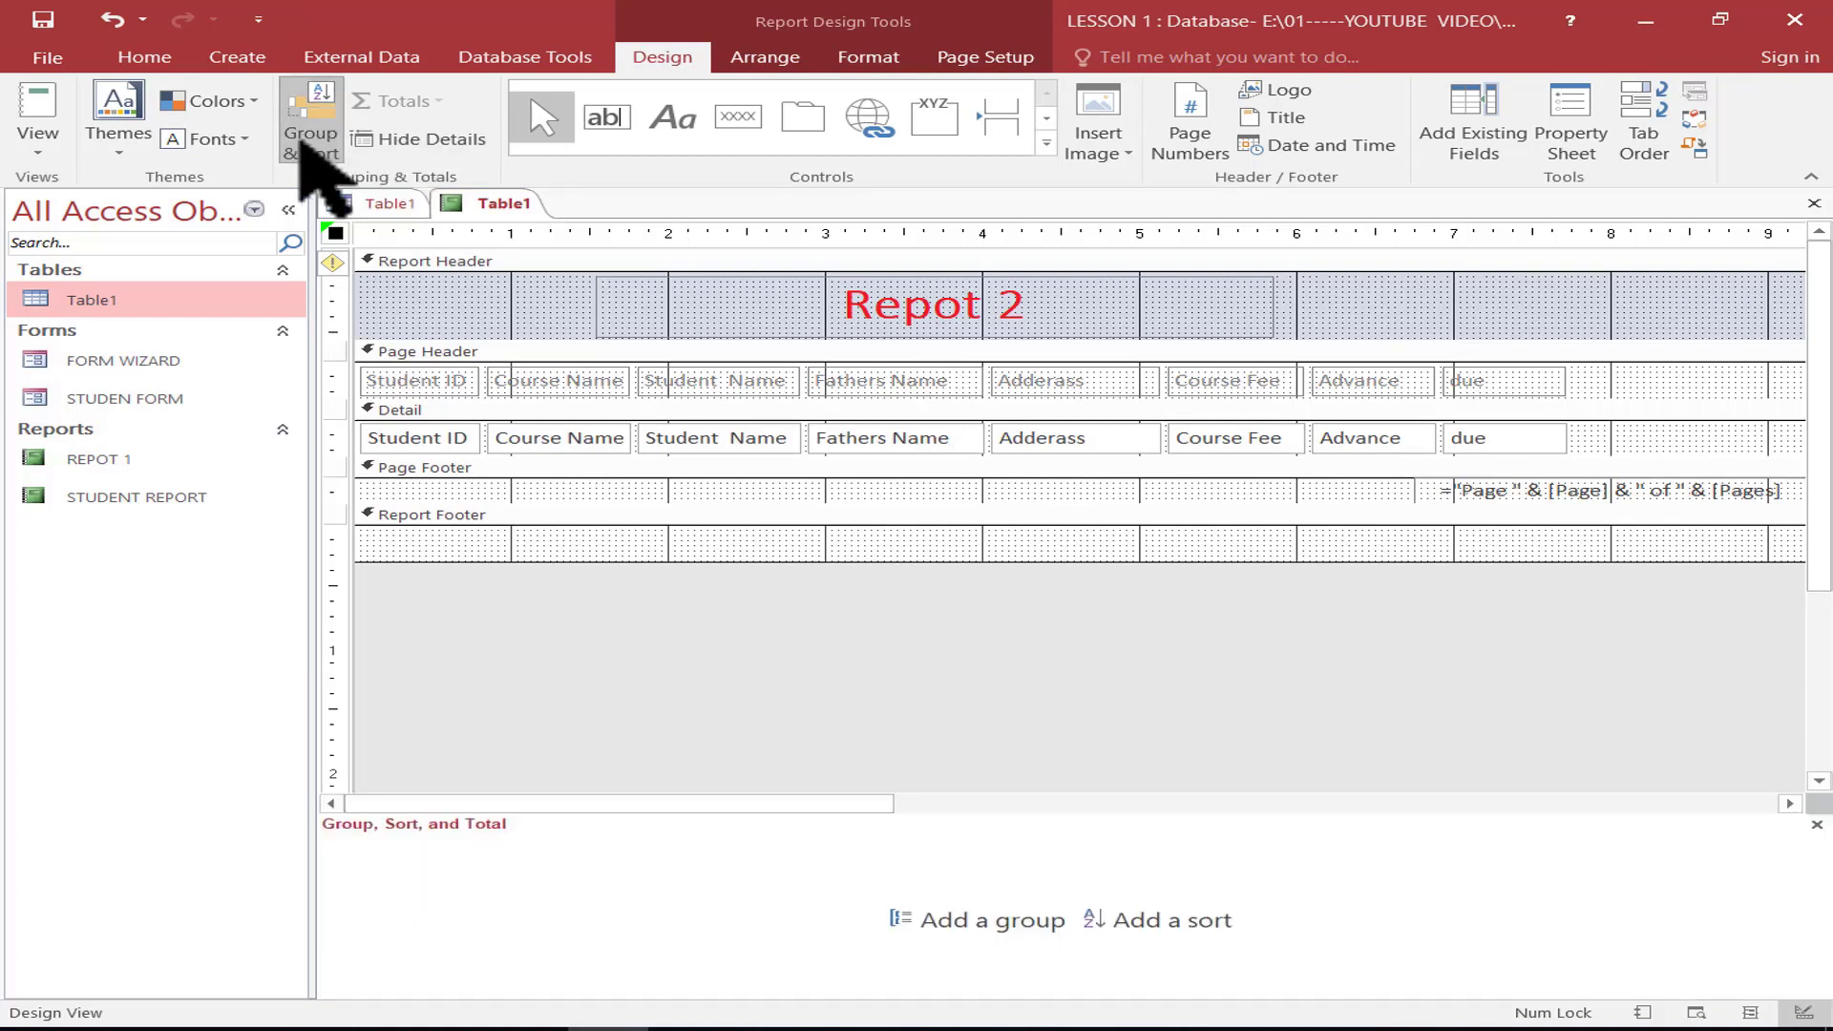
pyautogui.click(303, 141)
pyautogui.click(305, 139)
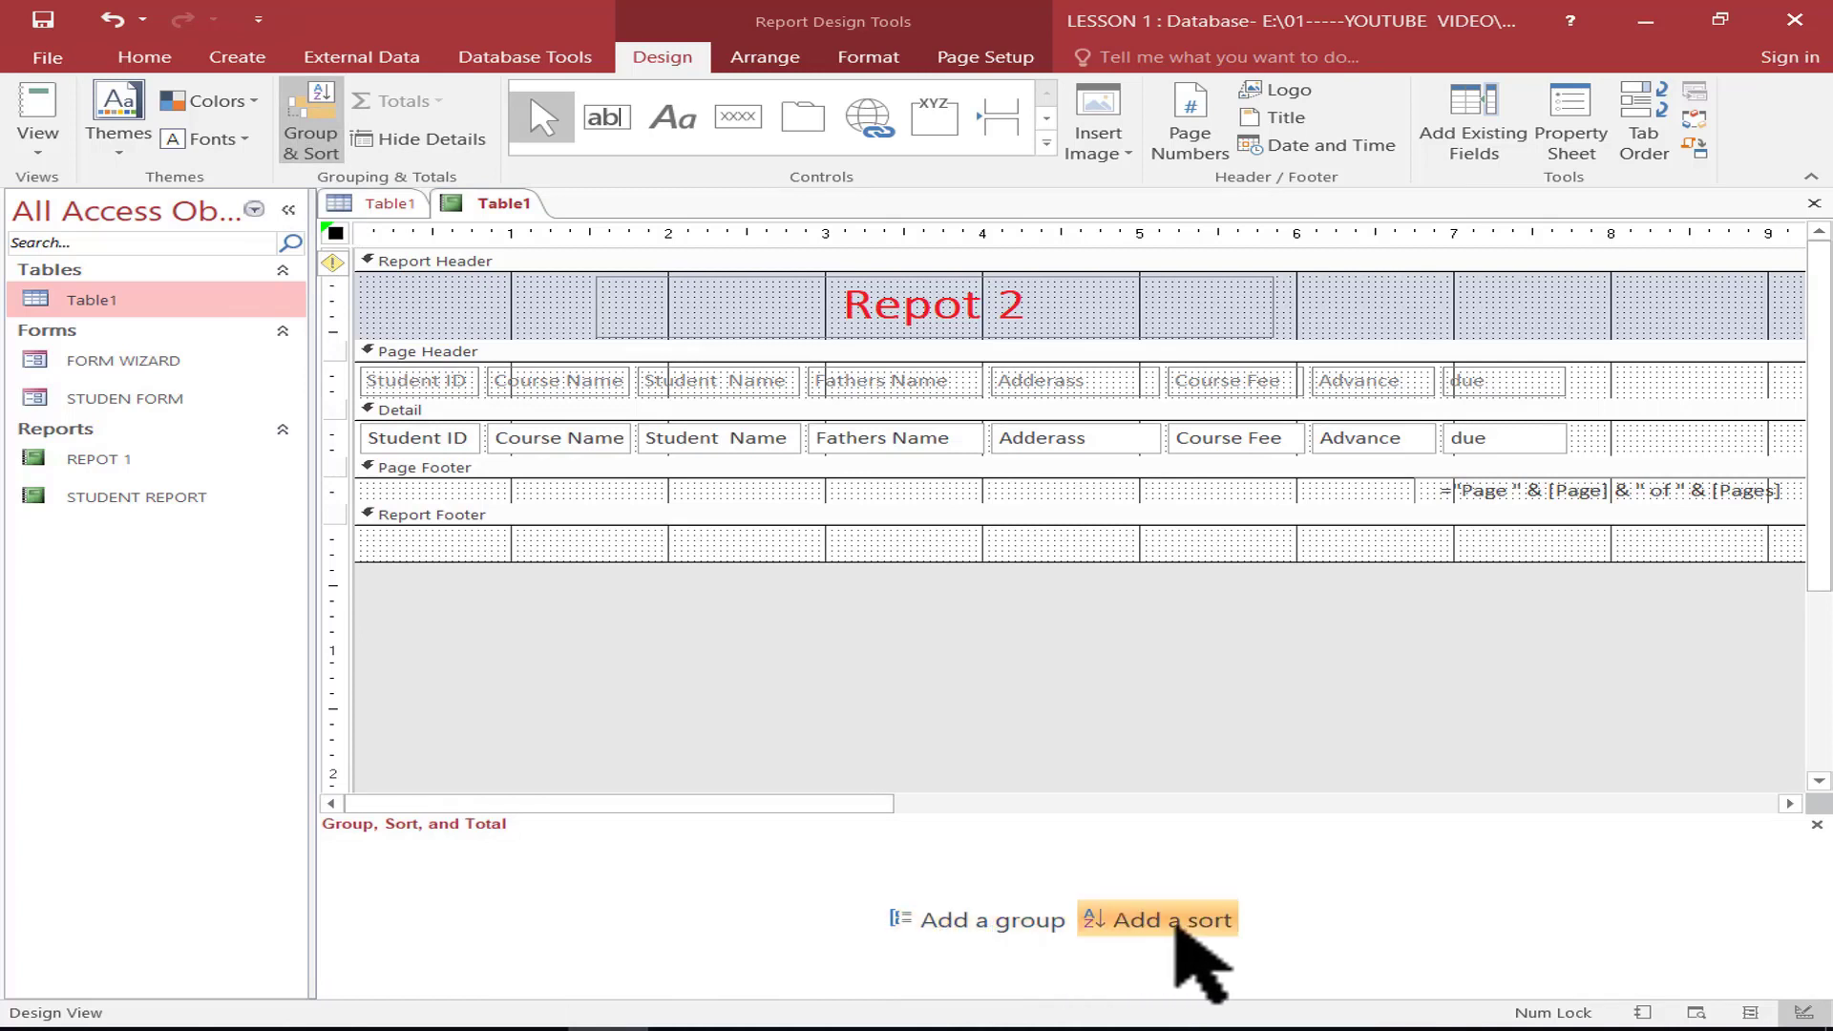
pyautogui.click(991, 921)
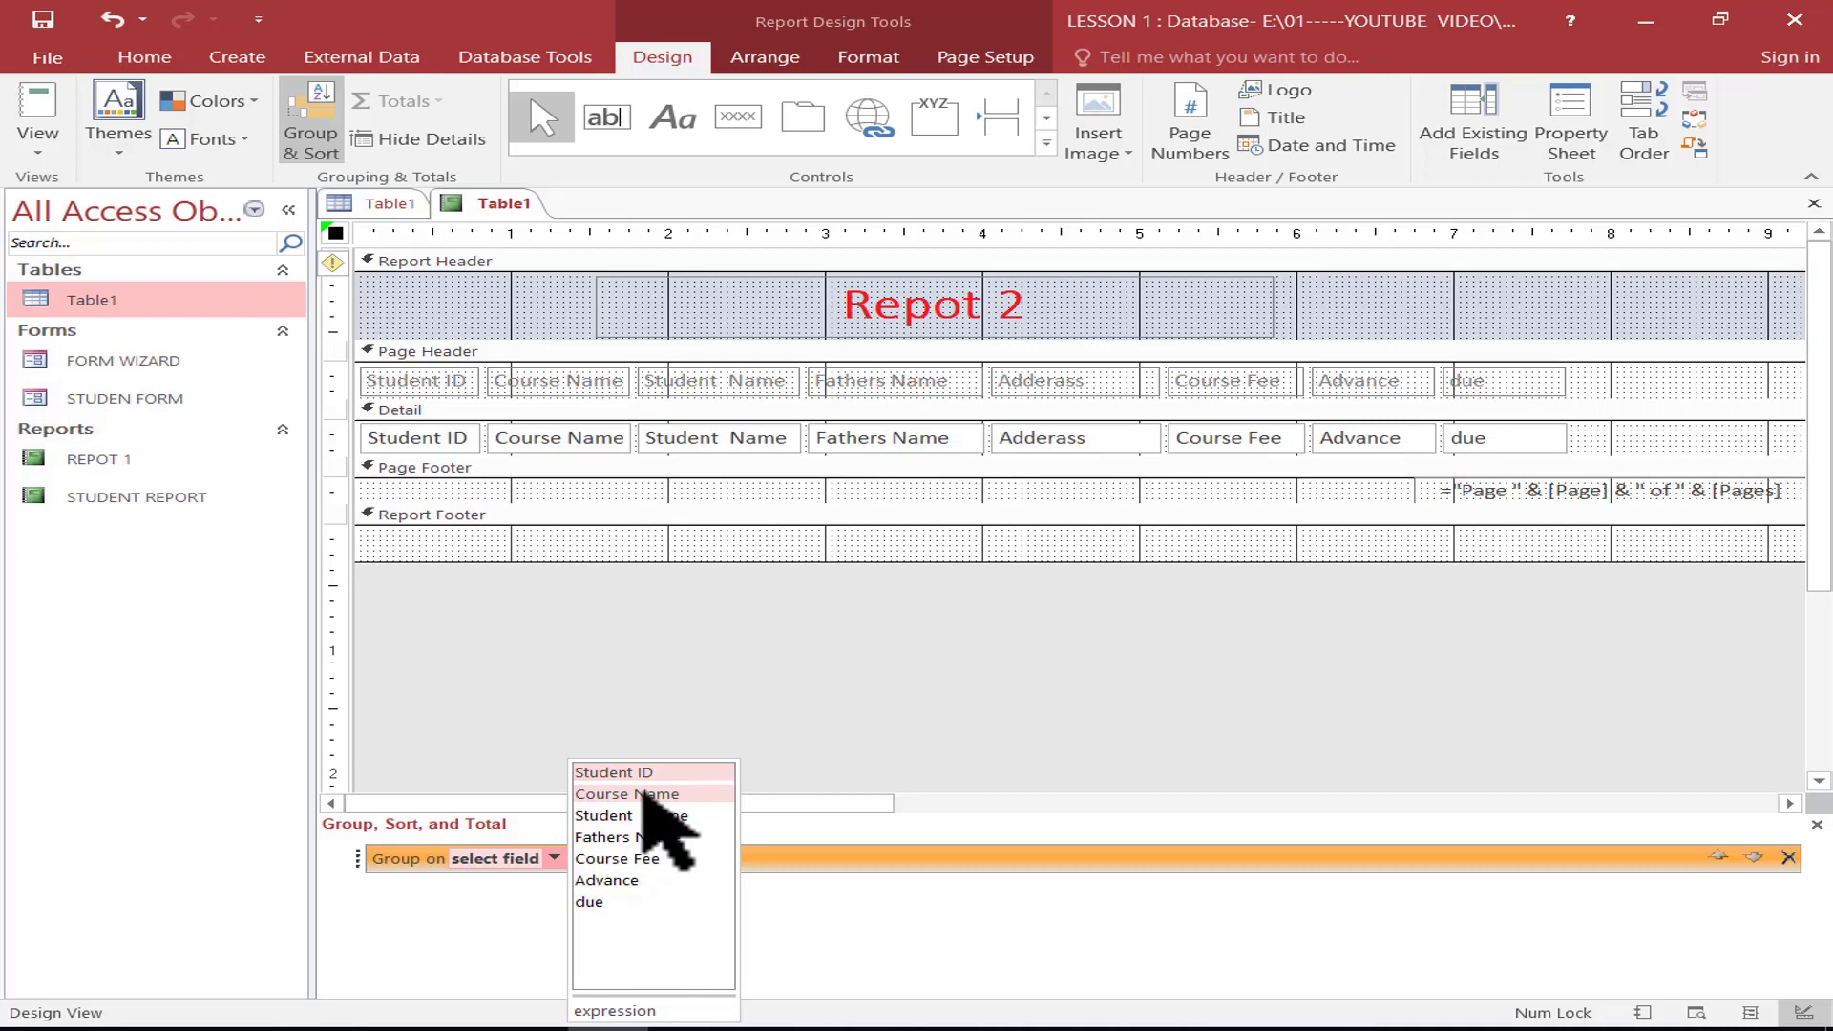
pyautogui.press('Escape')
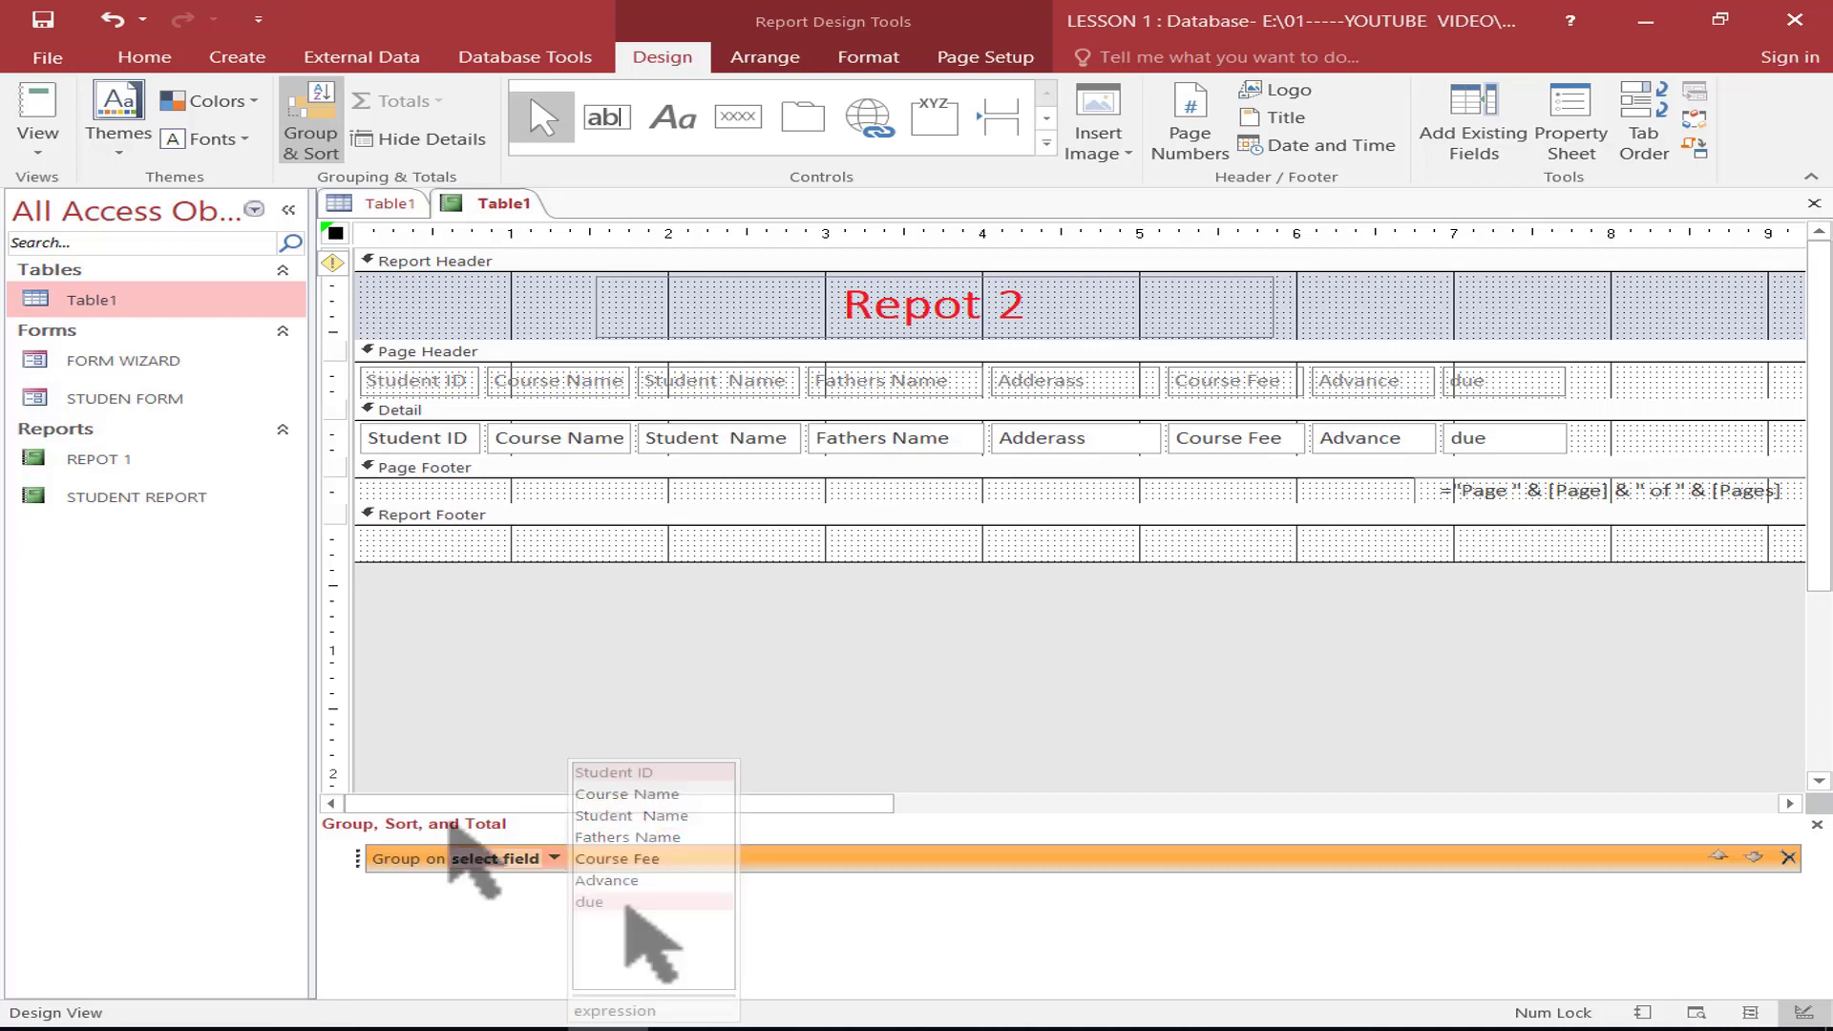
pyautogui.click(315, 134)
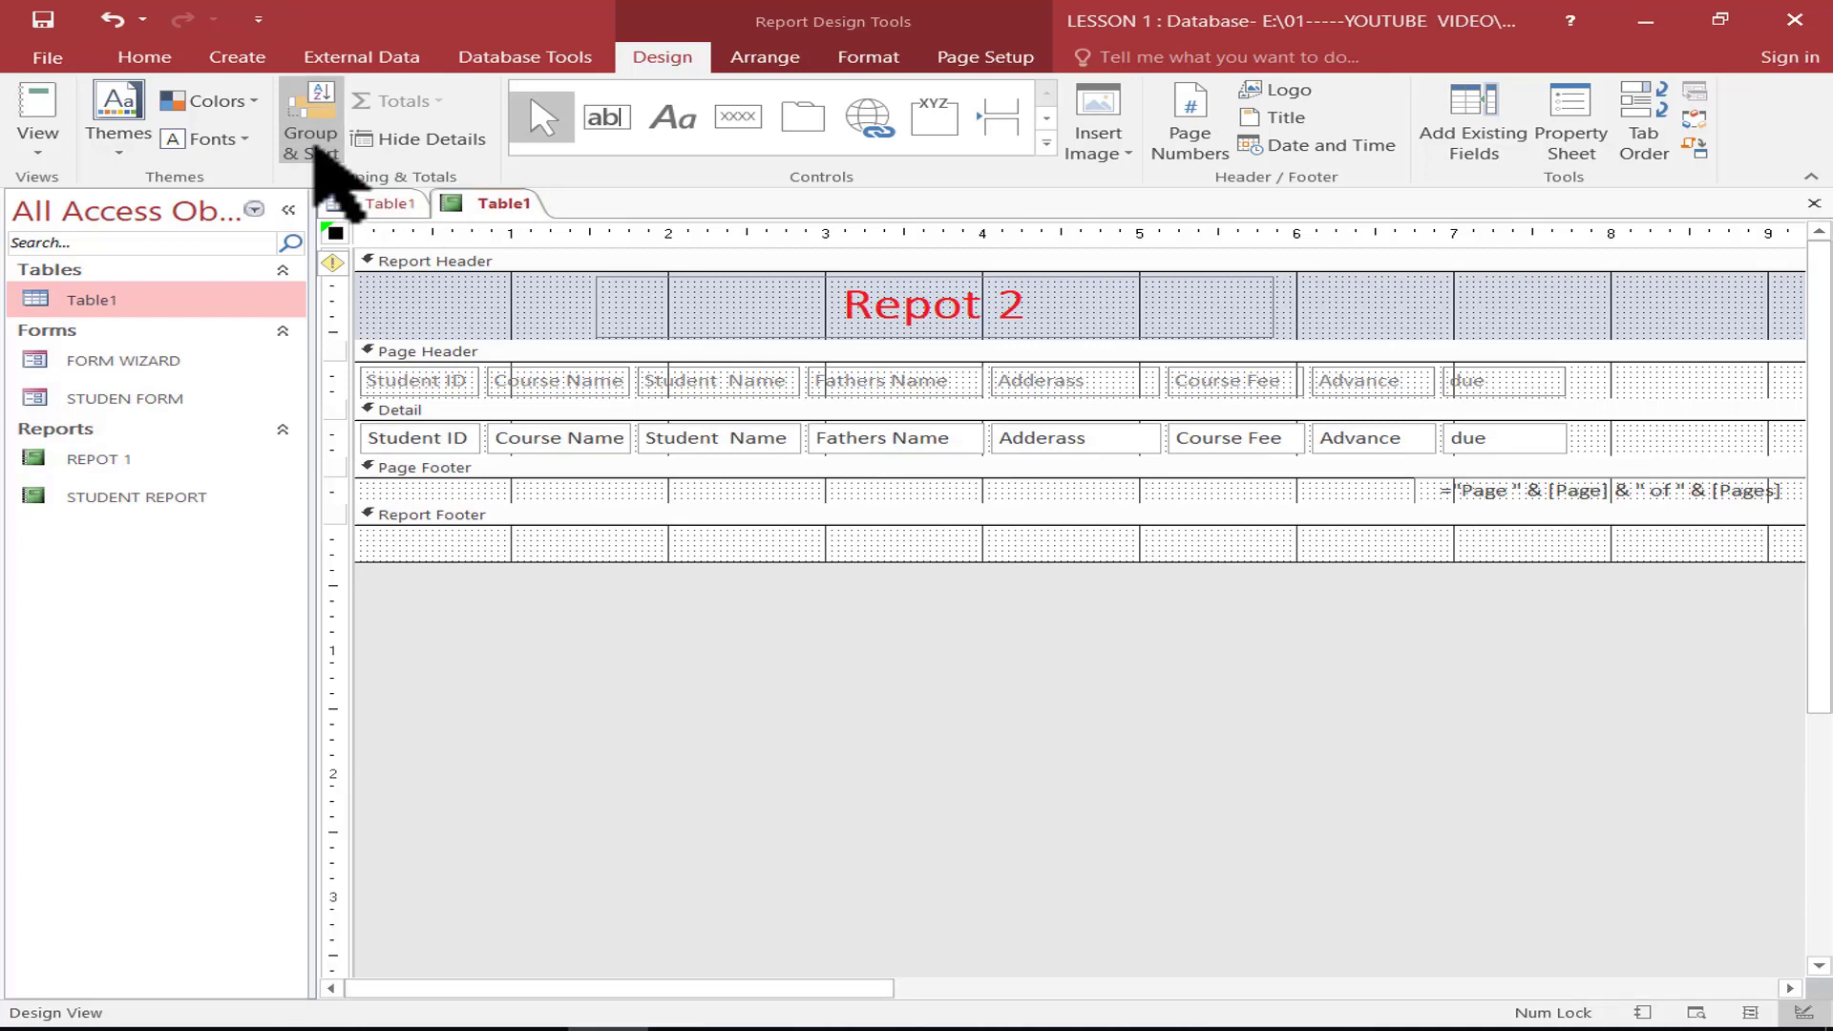
# Start a sort level and view its available fields, then close the grouping and sorting settings without choosing one
pyautogui.click(315, 133)
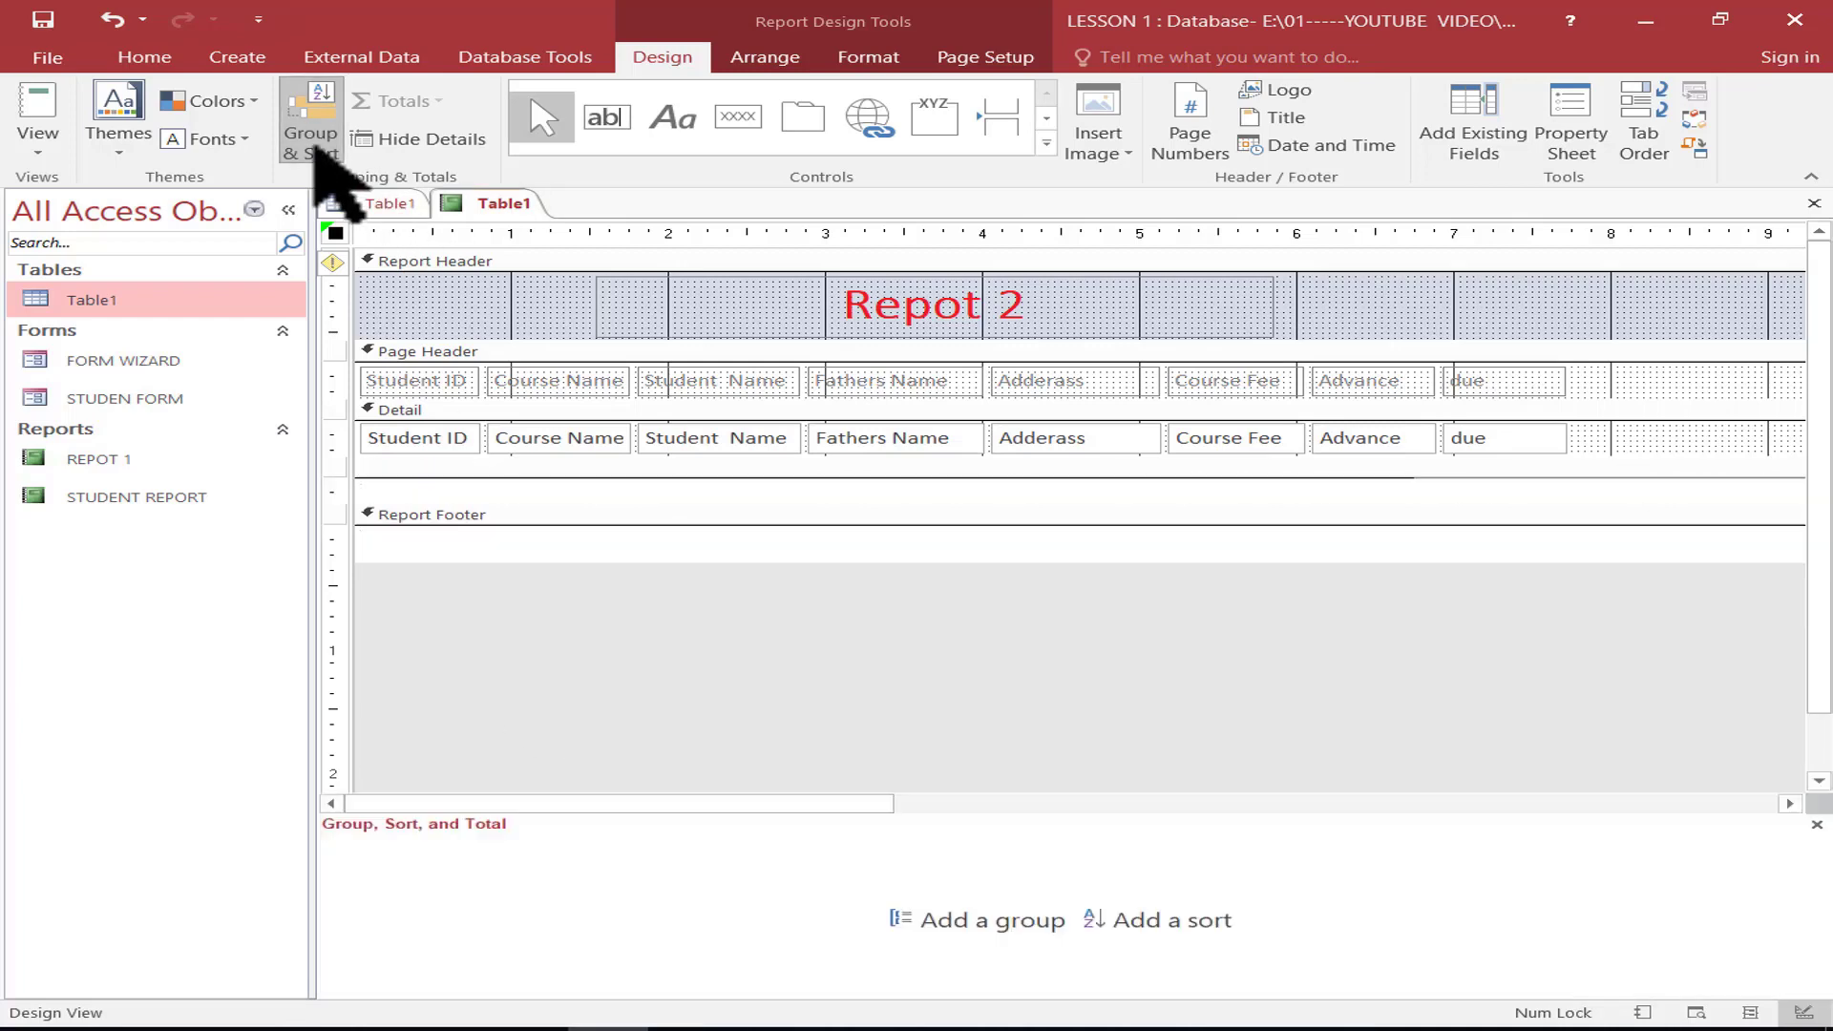
pyautogui.click(1158, 921)
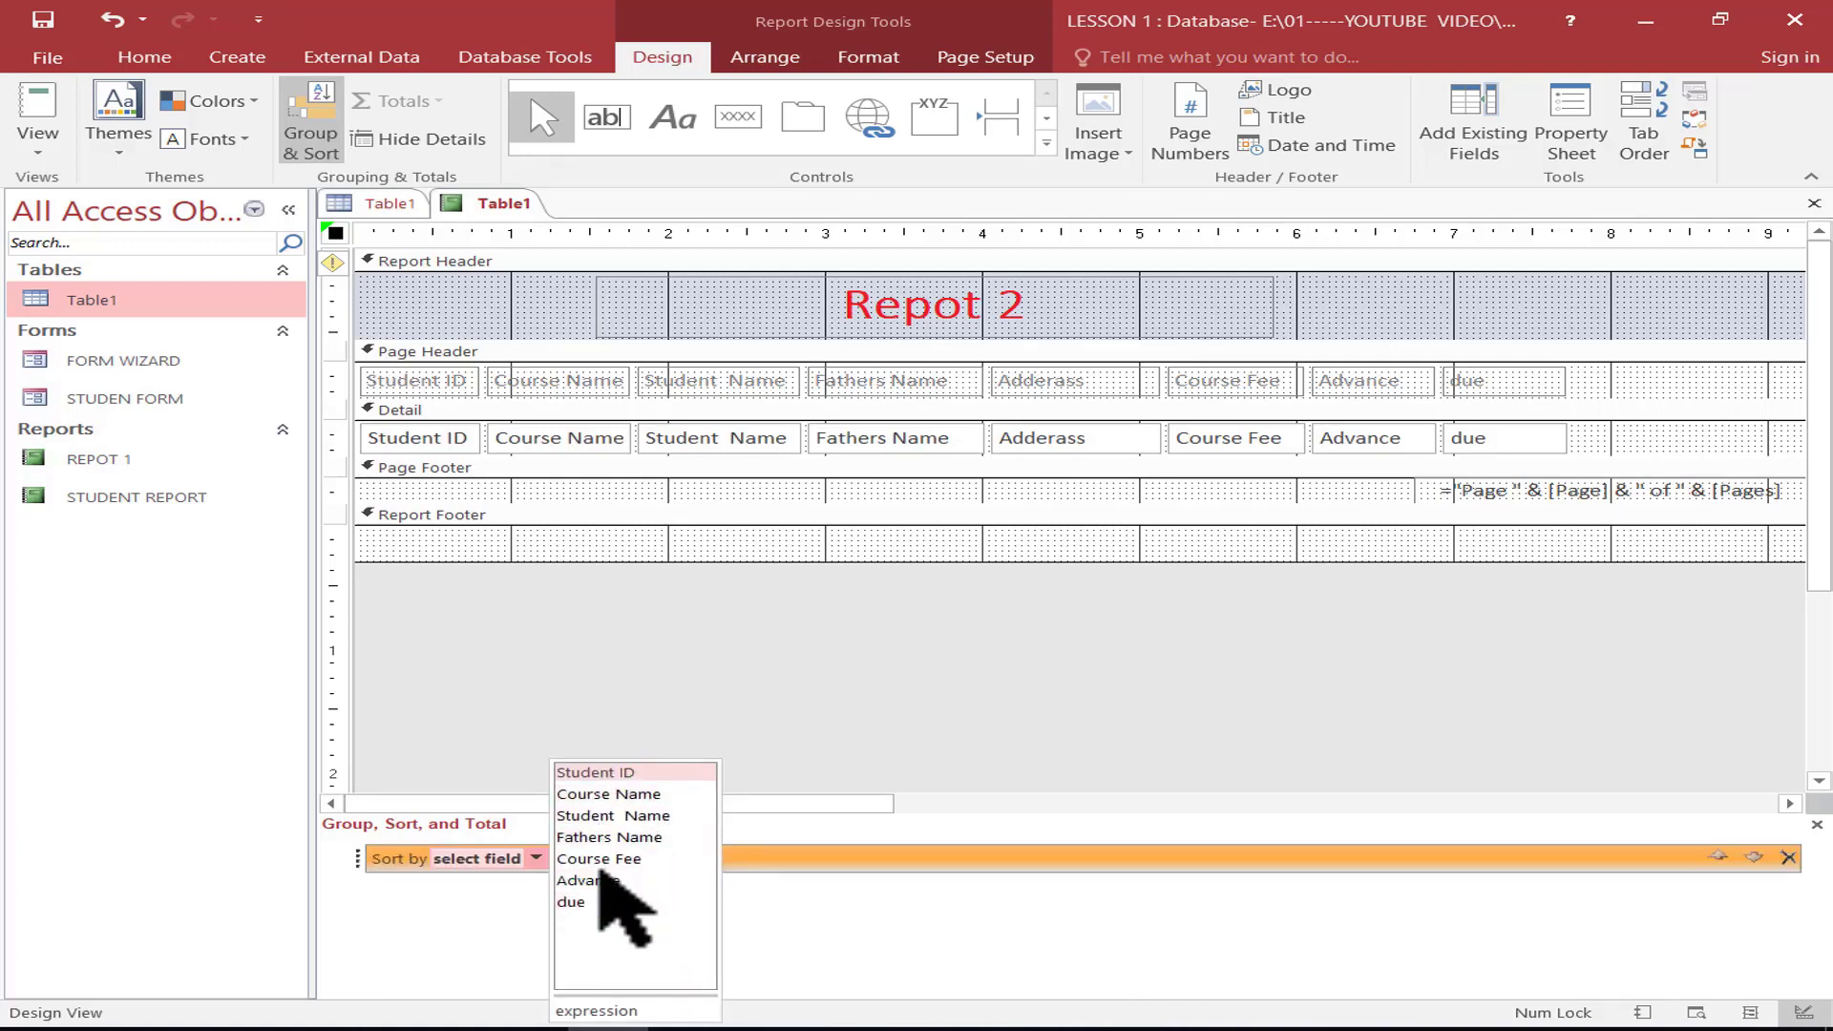
pyautogui.click(859, 955)
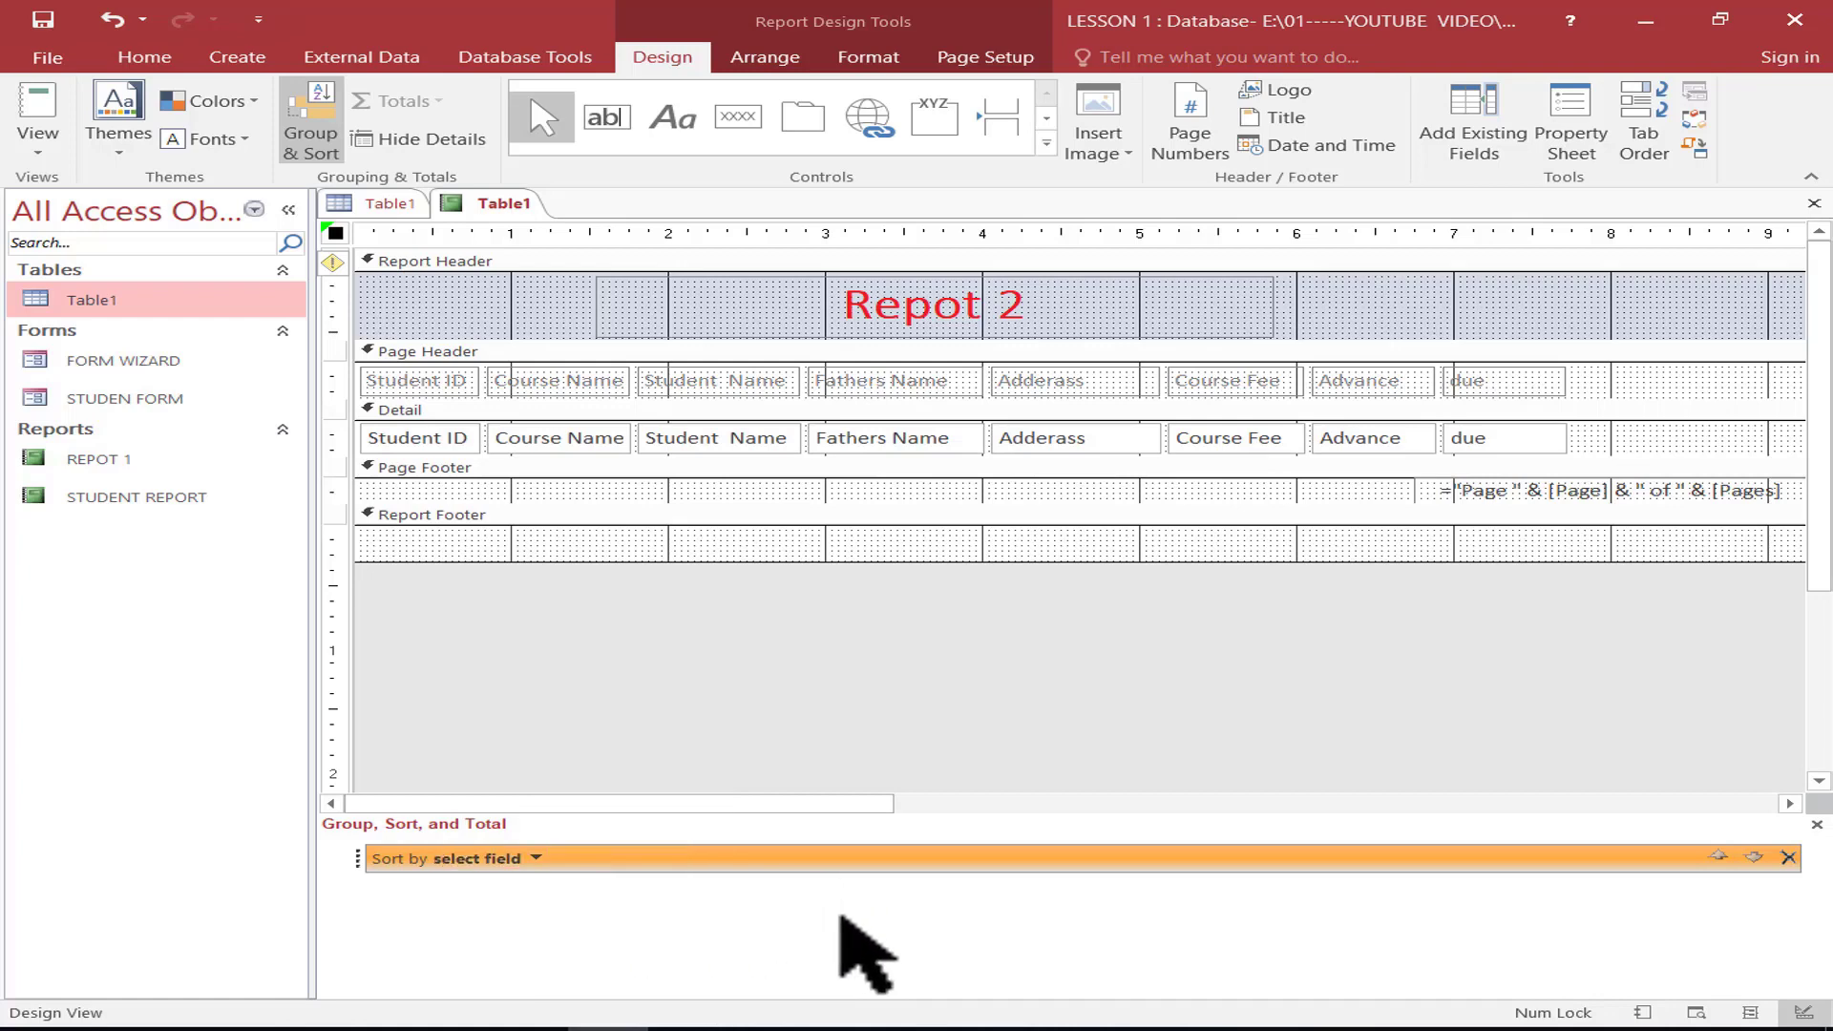
pyautogui.click(320, 160)
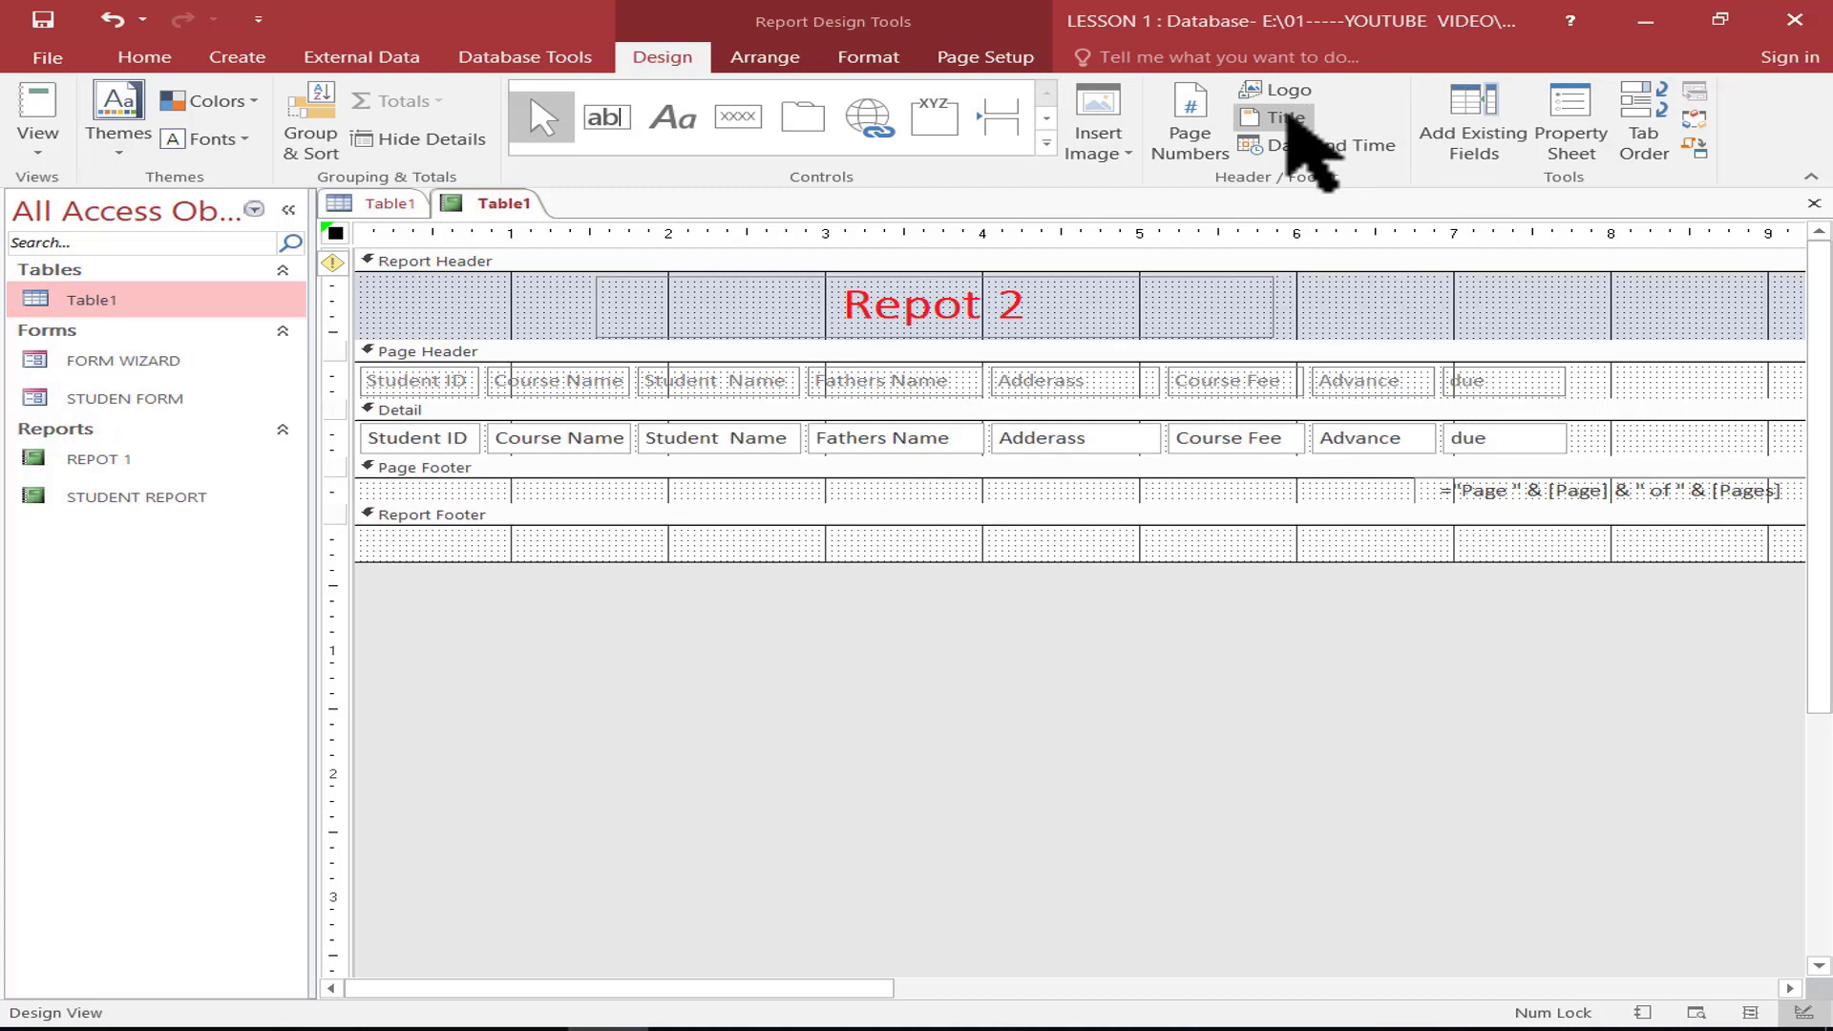
# Open the report title for editing and try the Date and Time command with both date and time included
pyautogui.click(1294, 113)
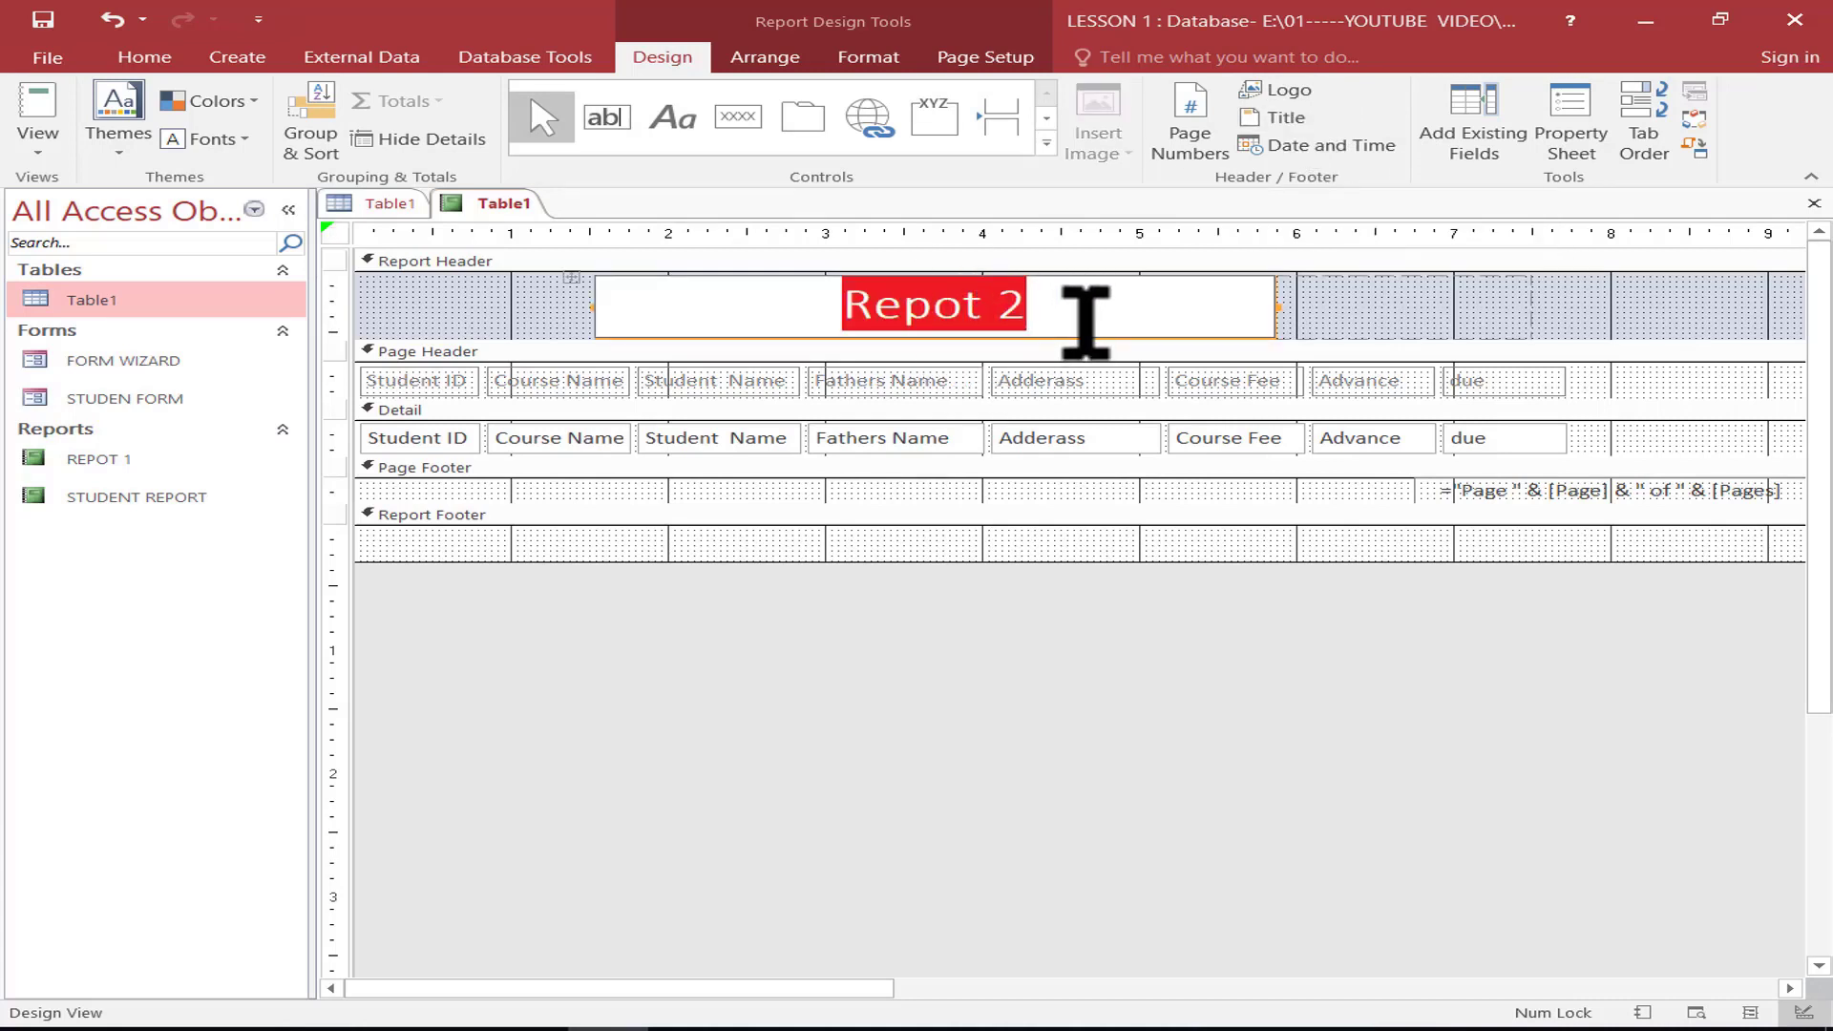
pyautogui.click(1315, 143)
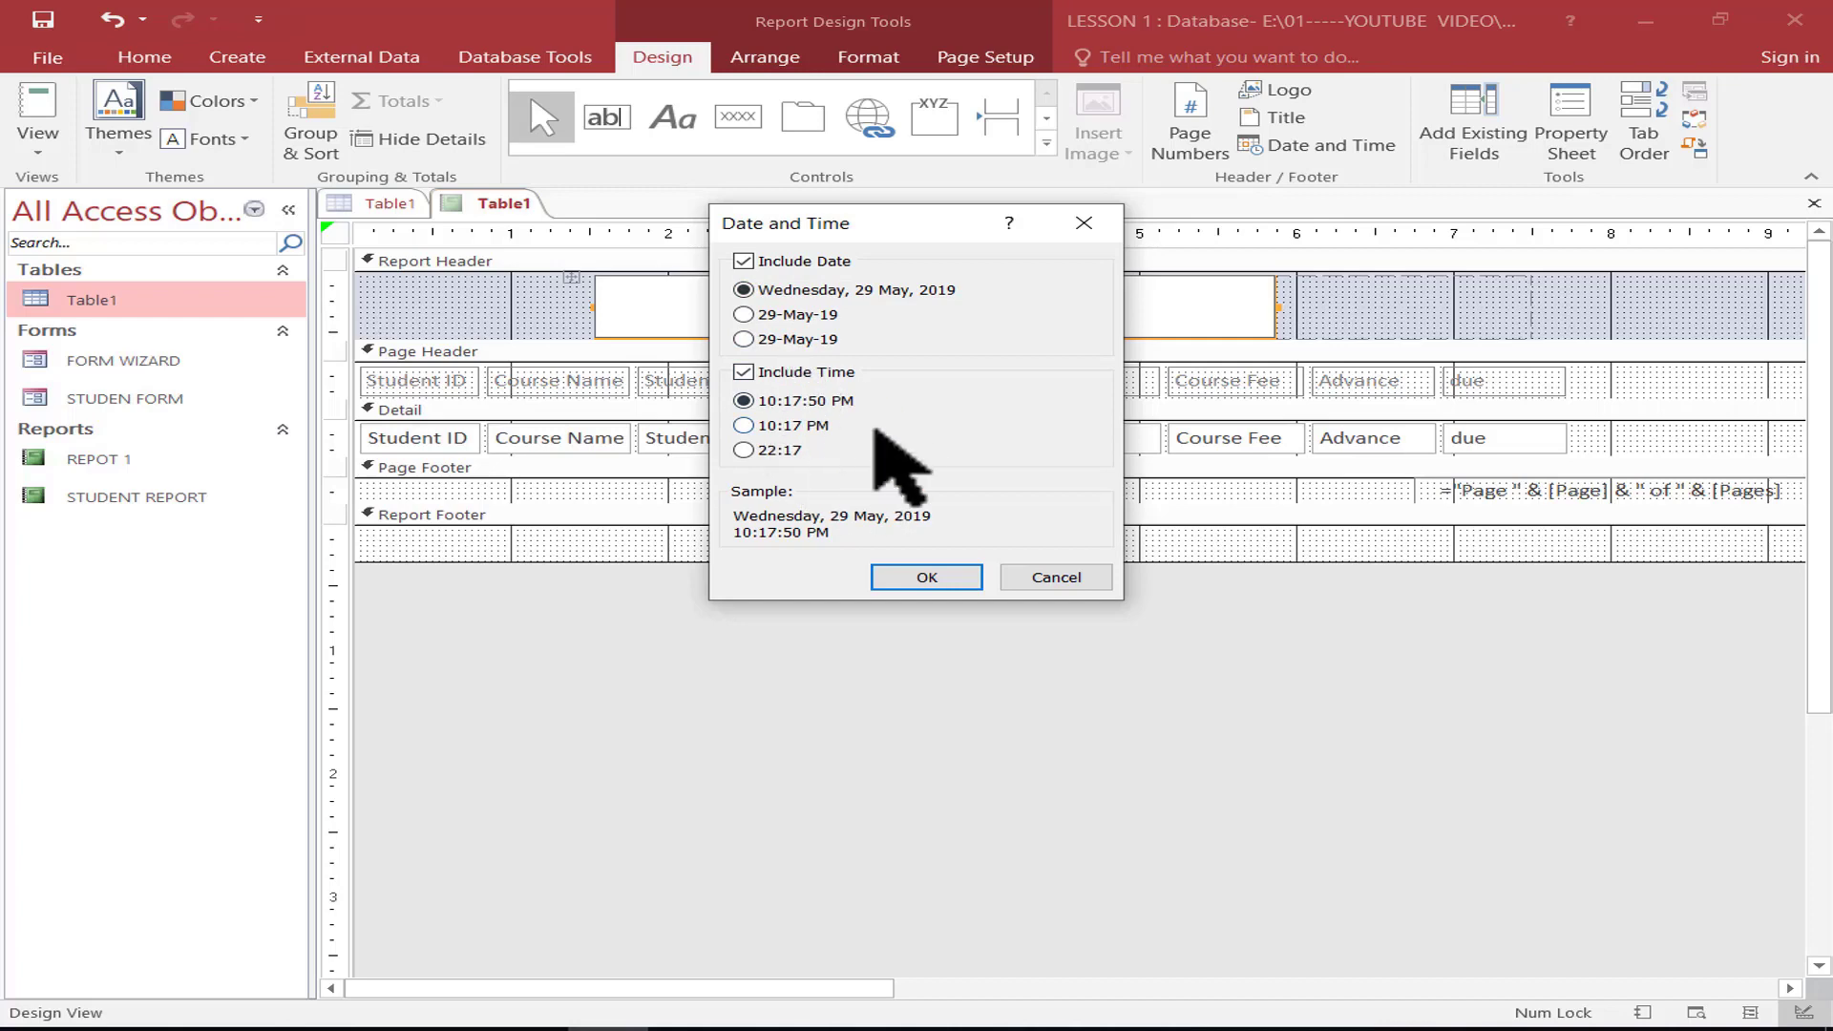
pyautogui.click(931, 577)
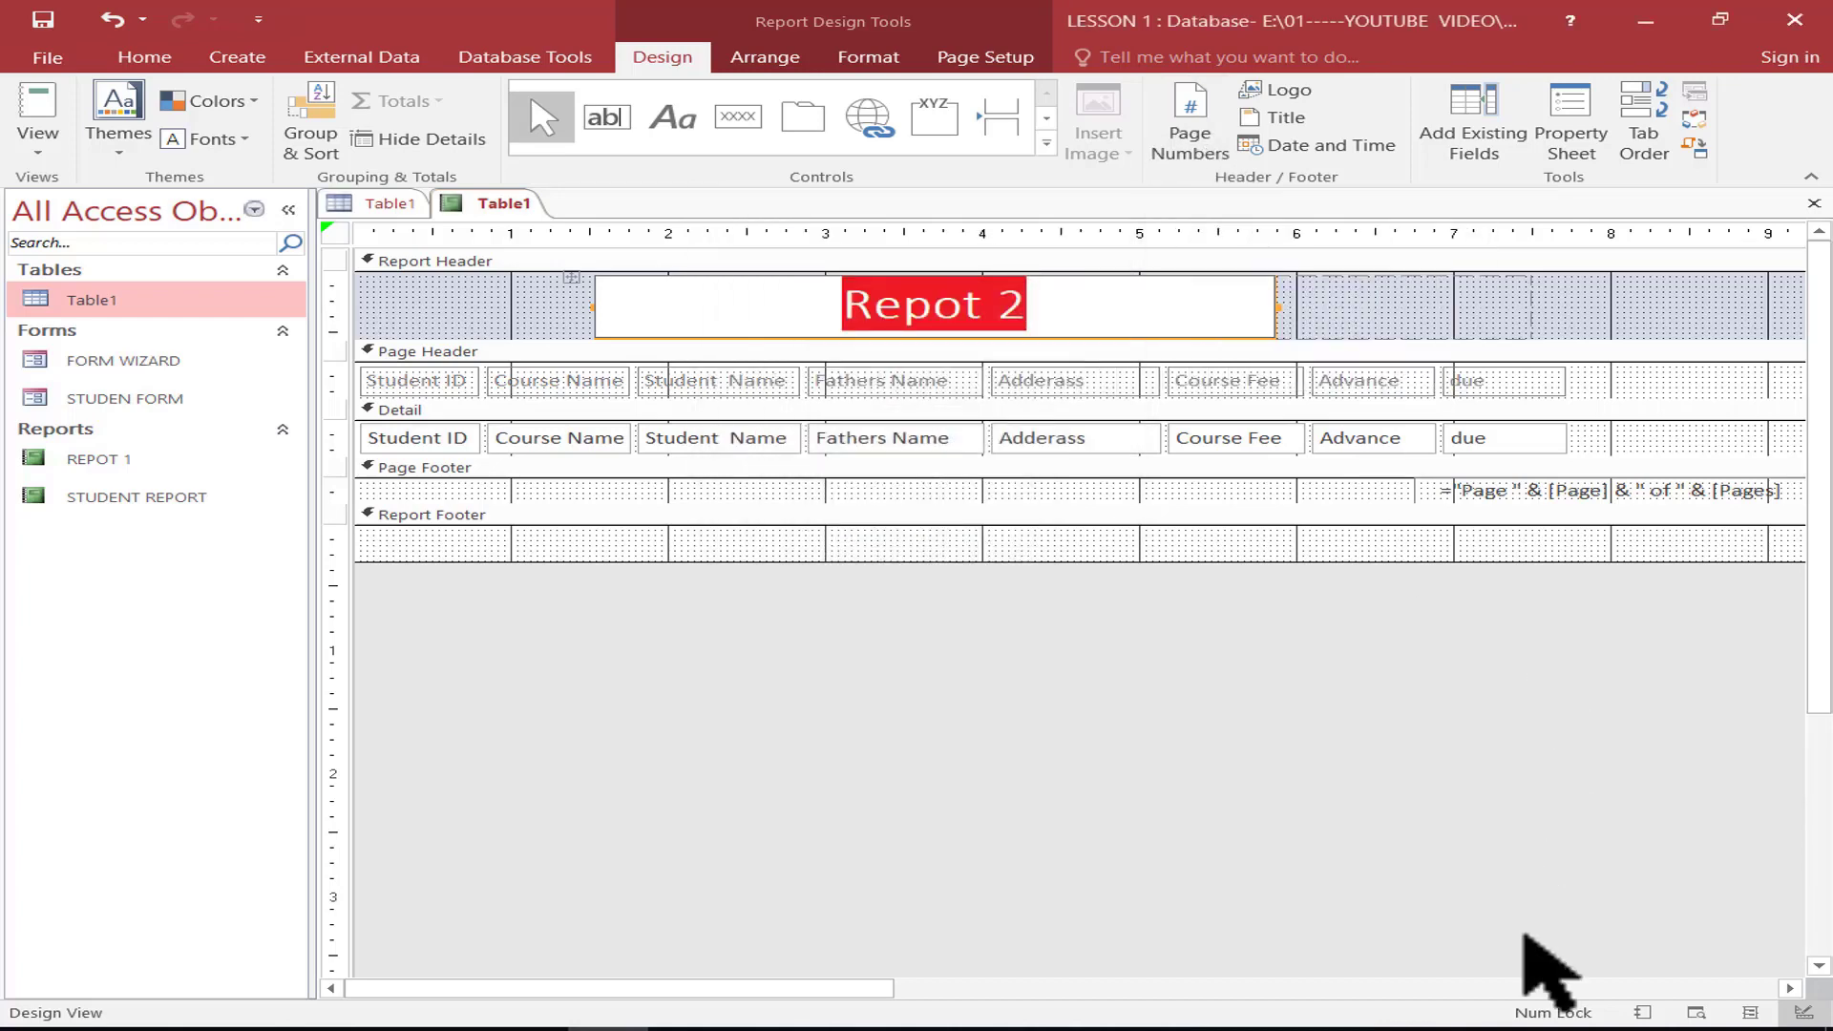
# Examine the report in Report View and Layout View, and return to Design View
pyautogui.click(43, 144)
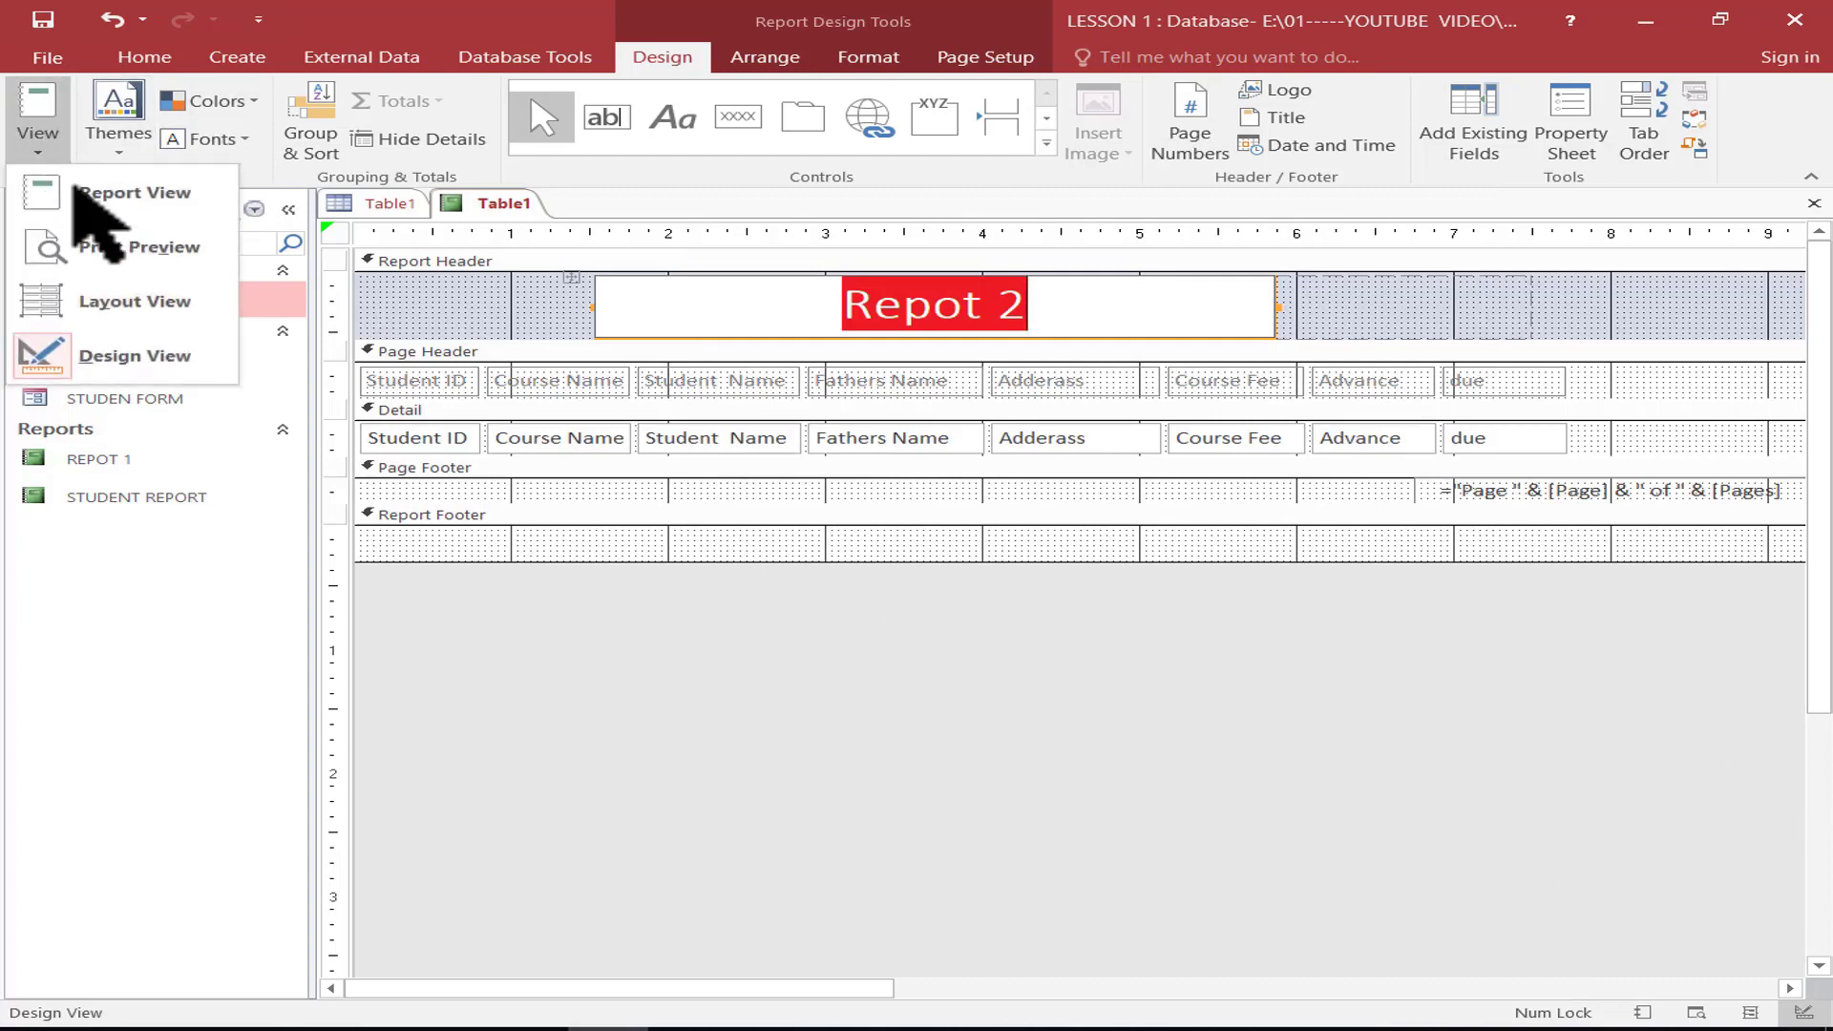
pyautogui.click(115, 191)
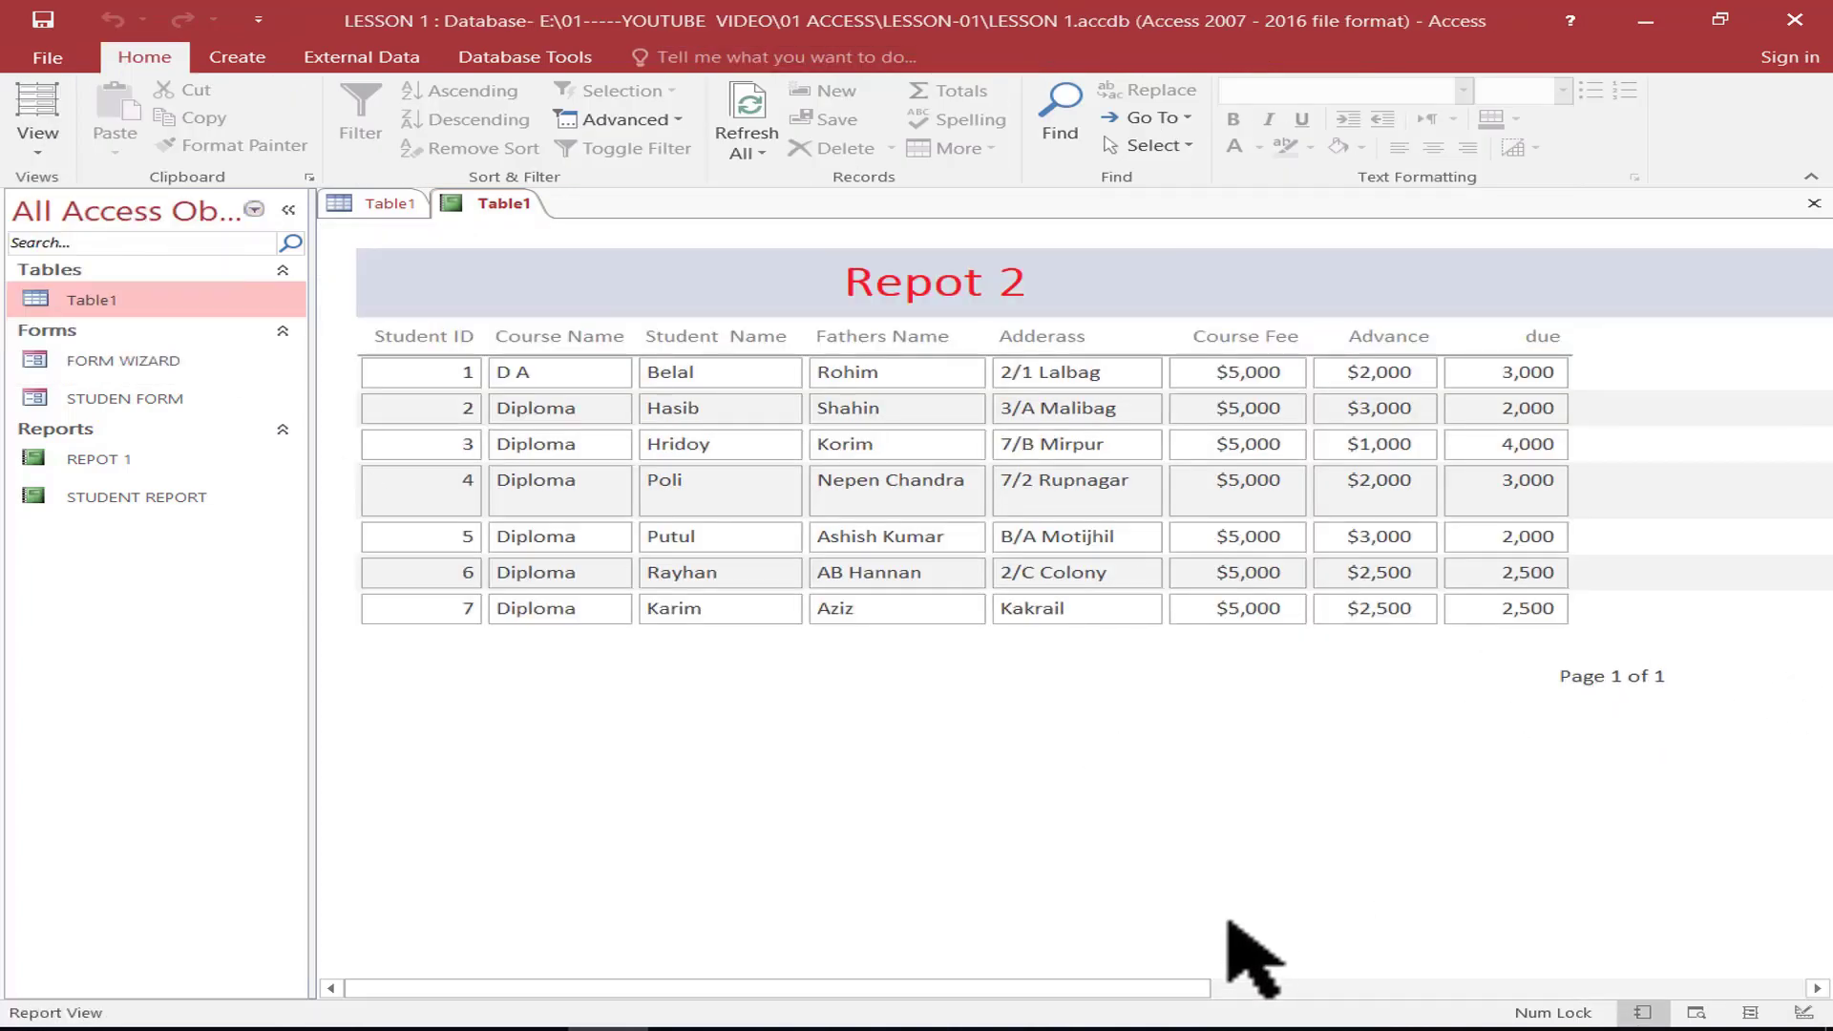
pyautogui.click(38, 138)
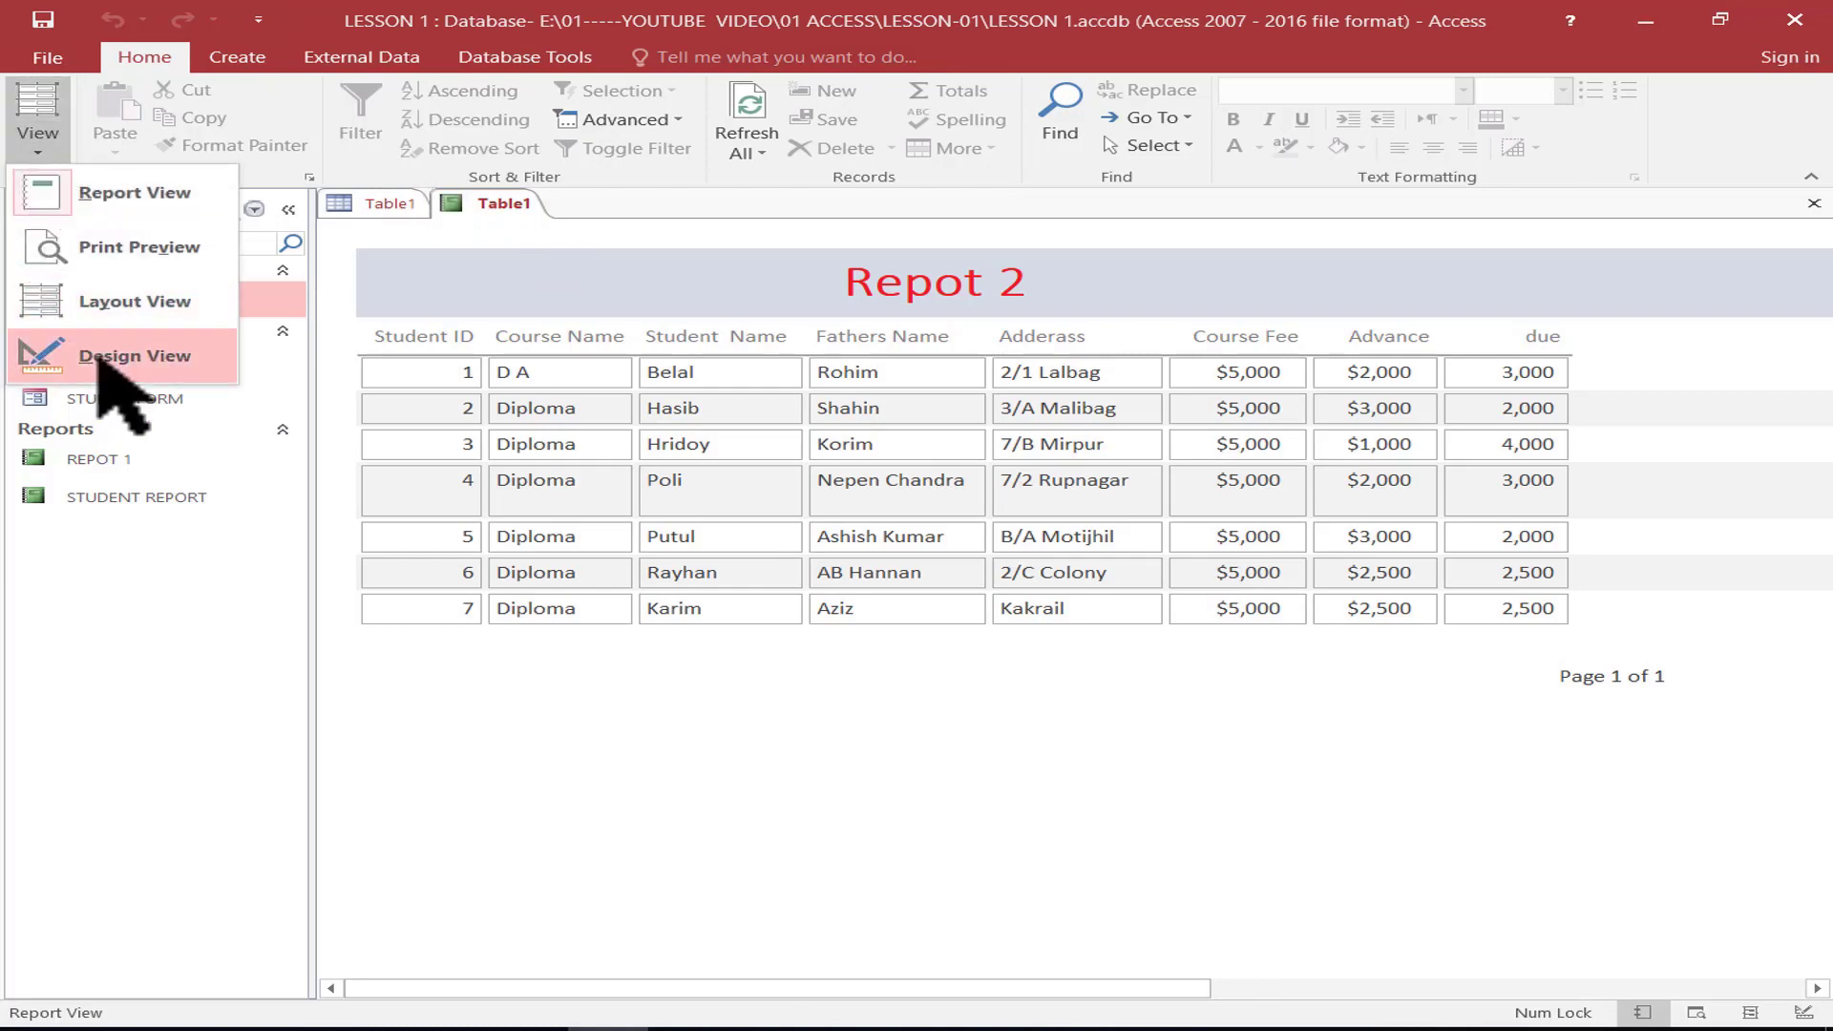
pyautogui.click(122, 303)
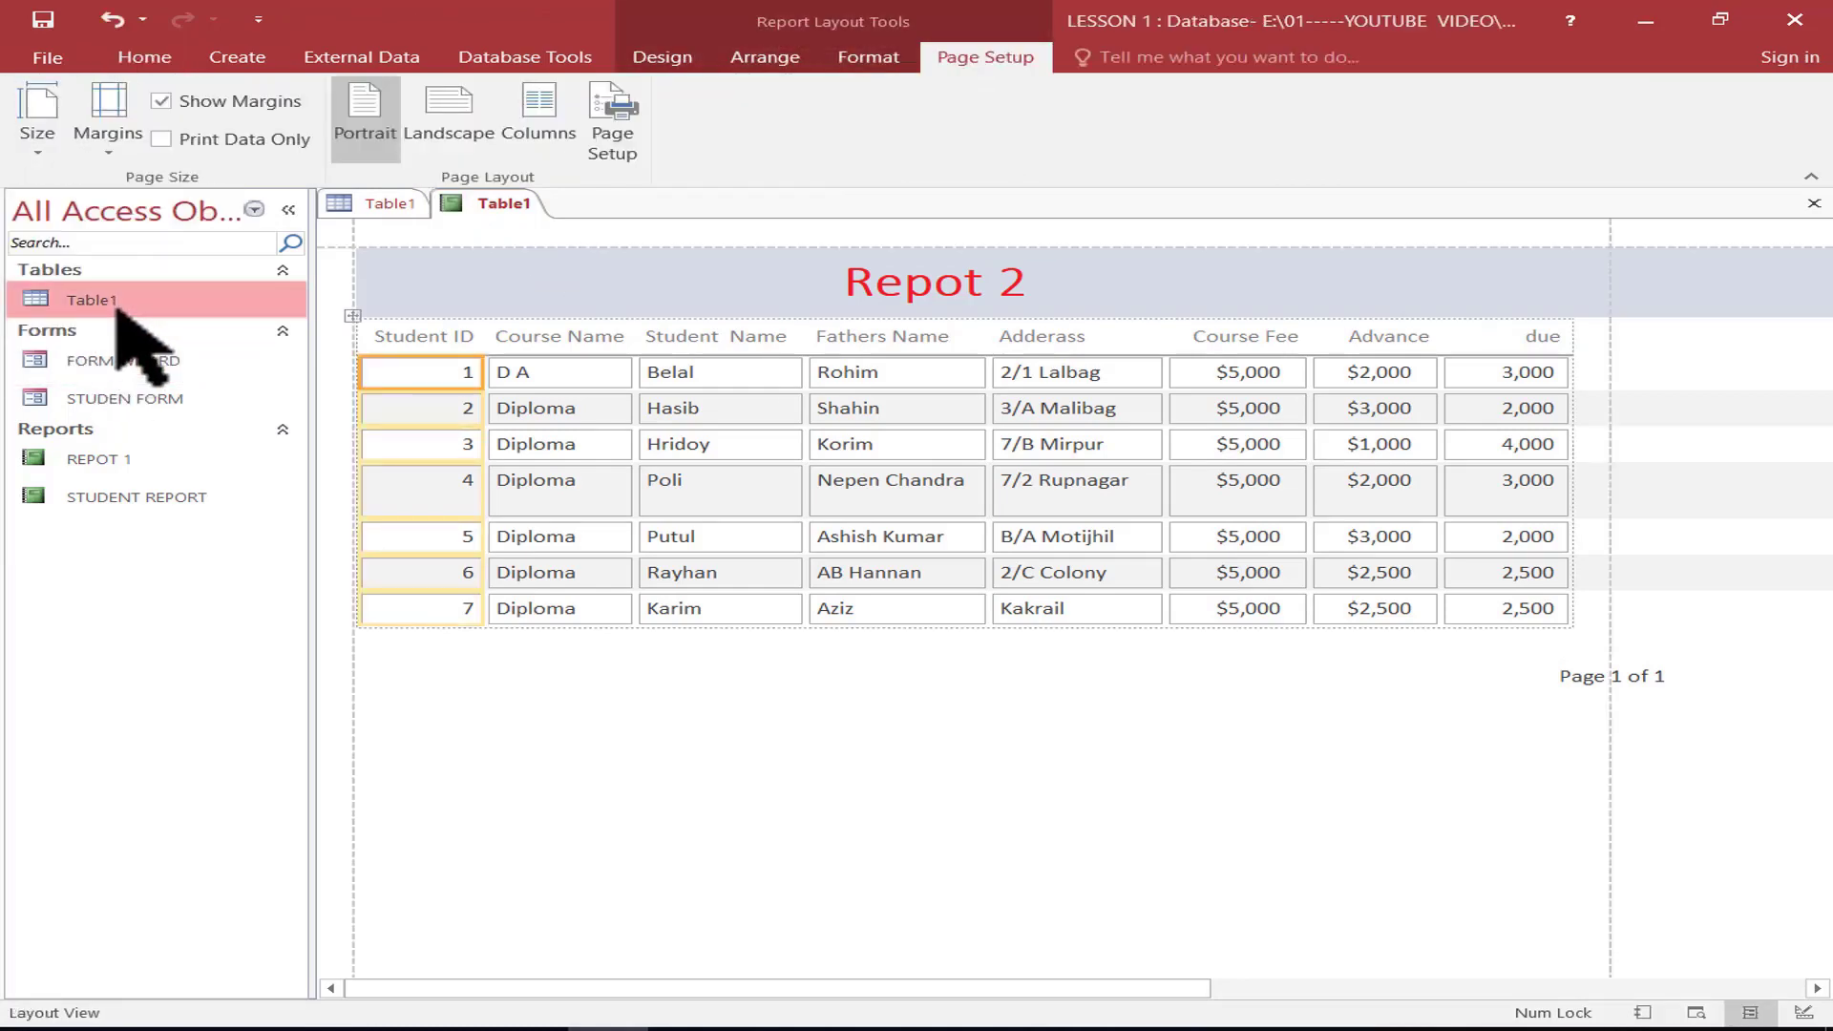
pyautogui.click(59, 143)
pyautogui.click(134, 53)
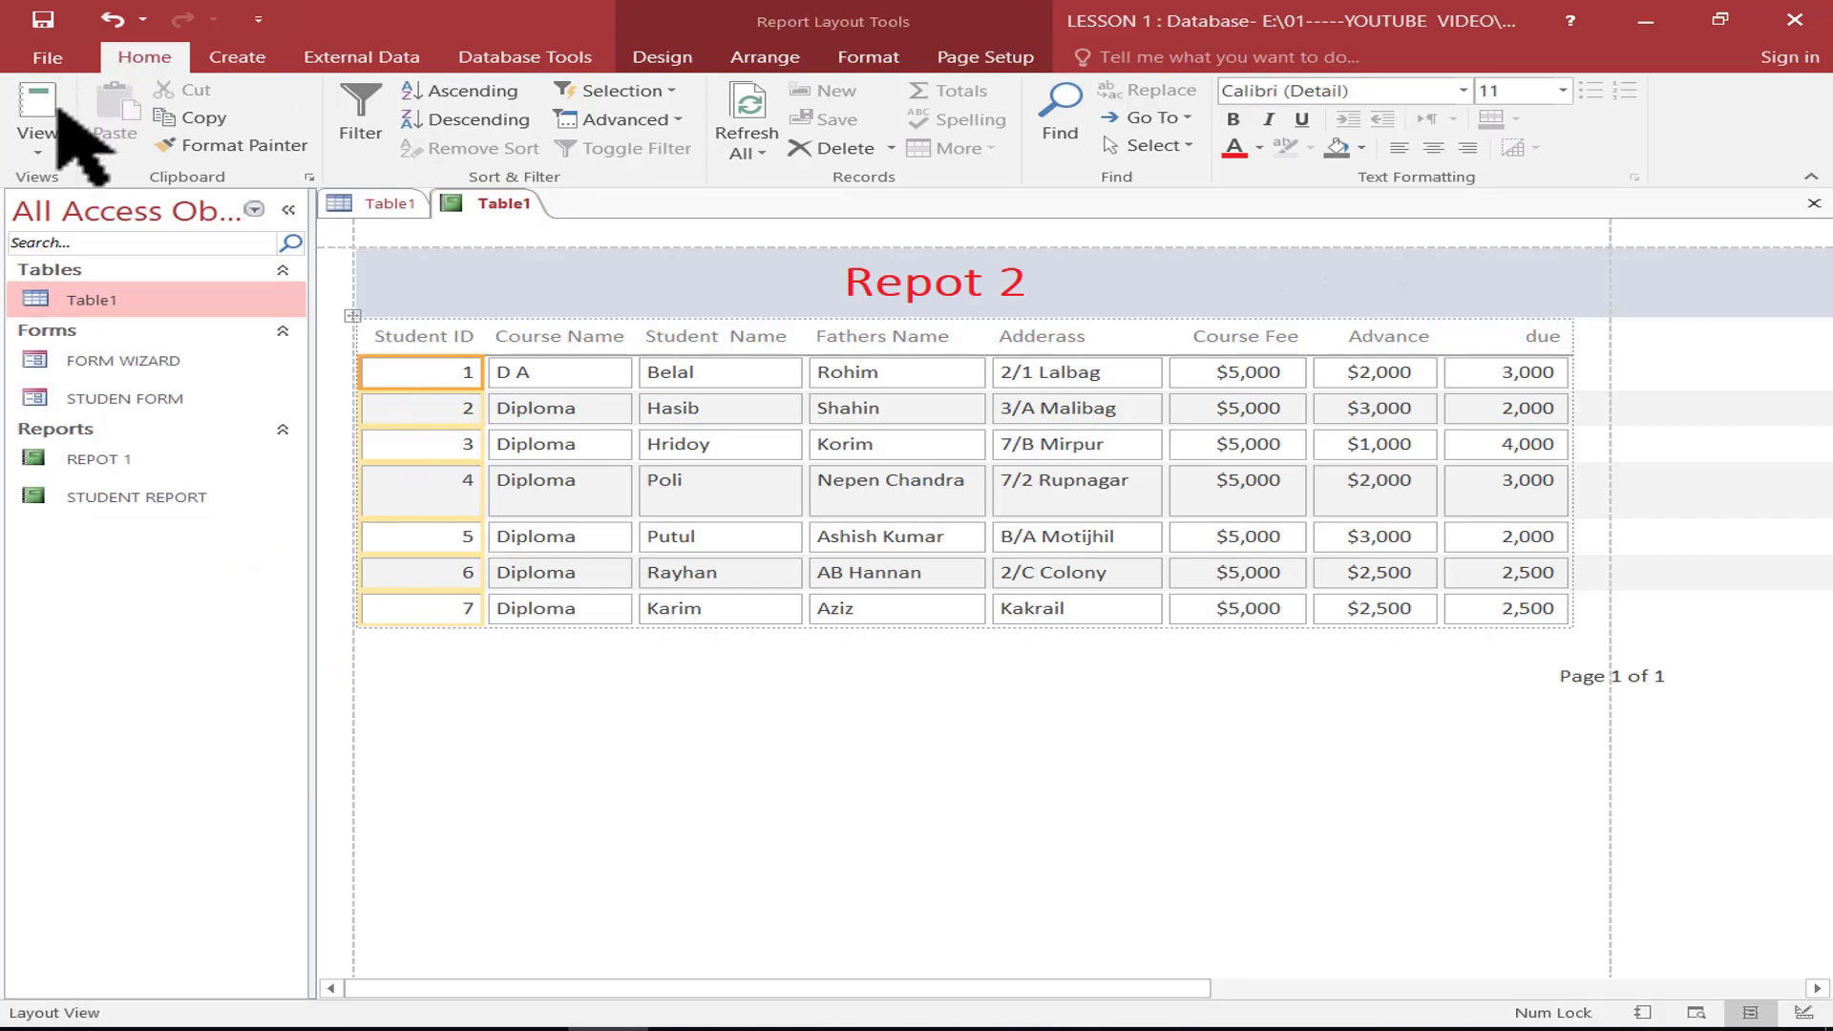
pyautogui.click(43, 144)
pyautogui.click(117, 351)
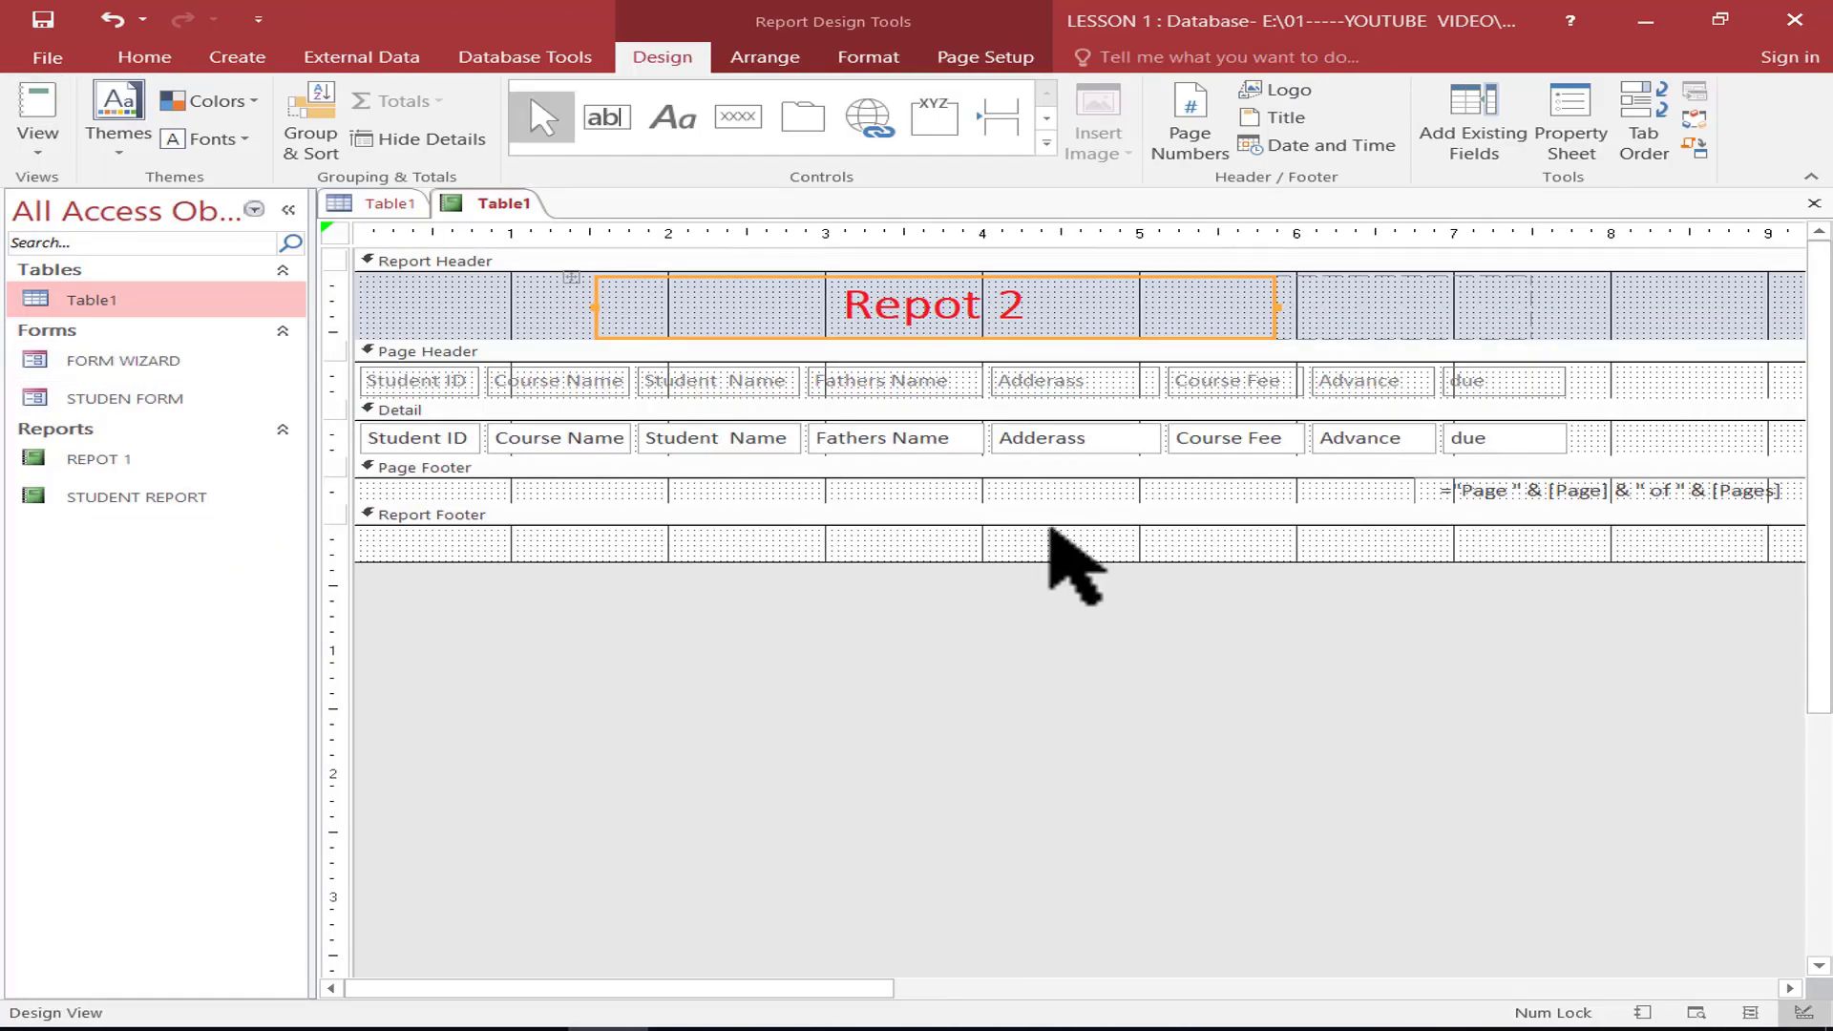
# Insert a centred Page N number in the page header, hidden on the first page, and check it in Report View
pyautogui.click(1189, 134)
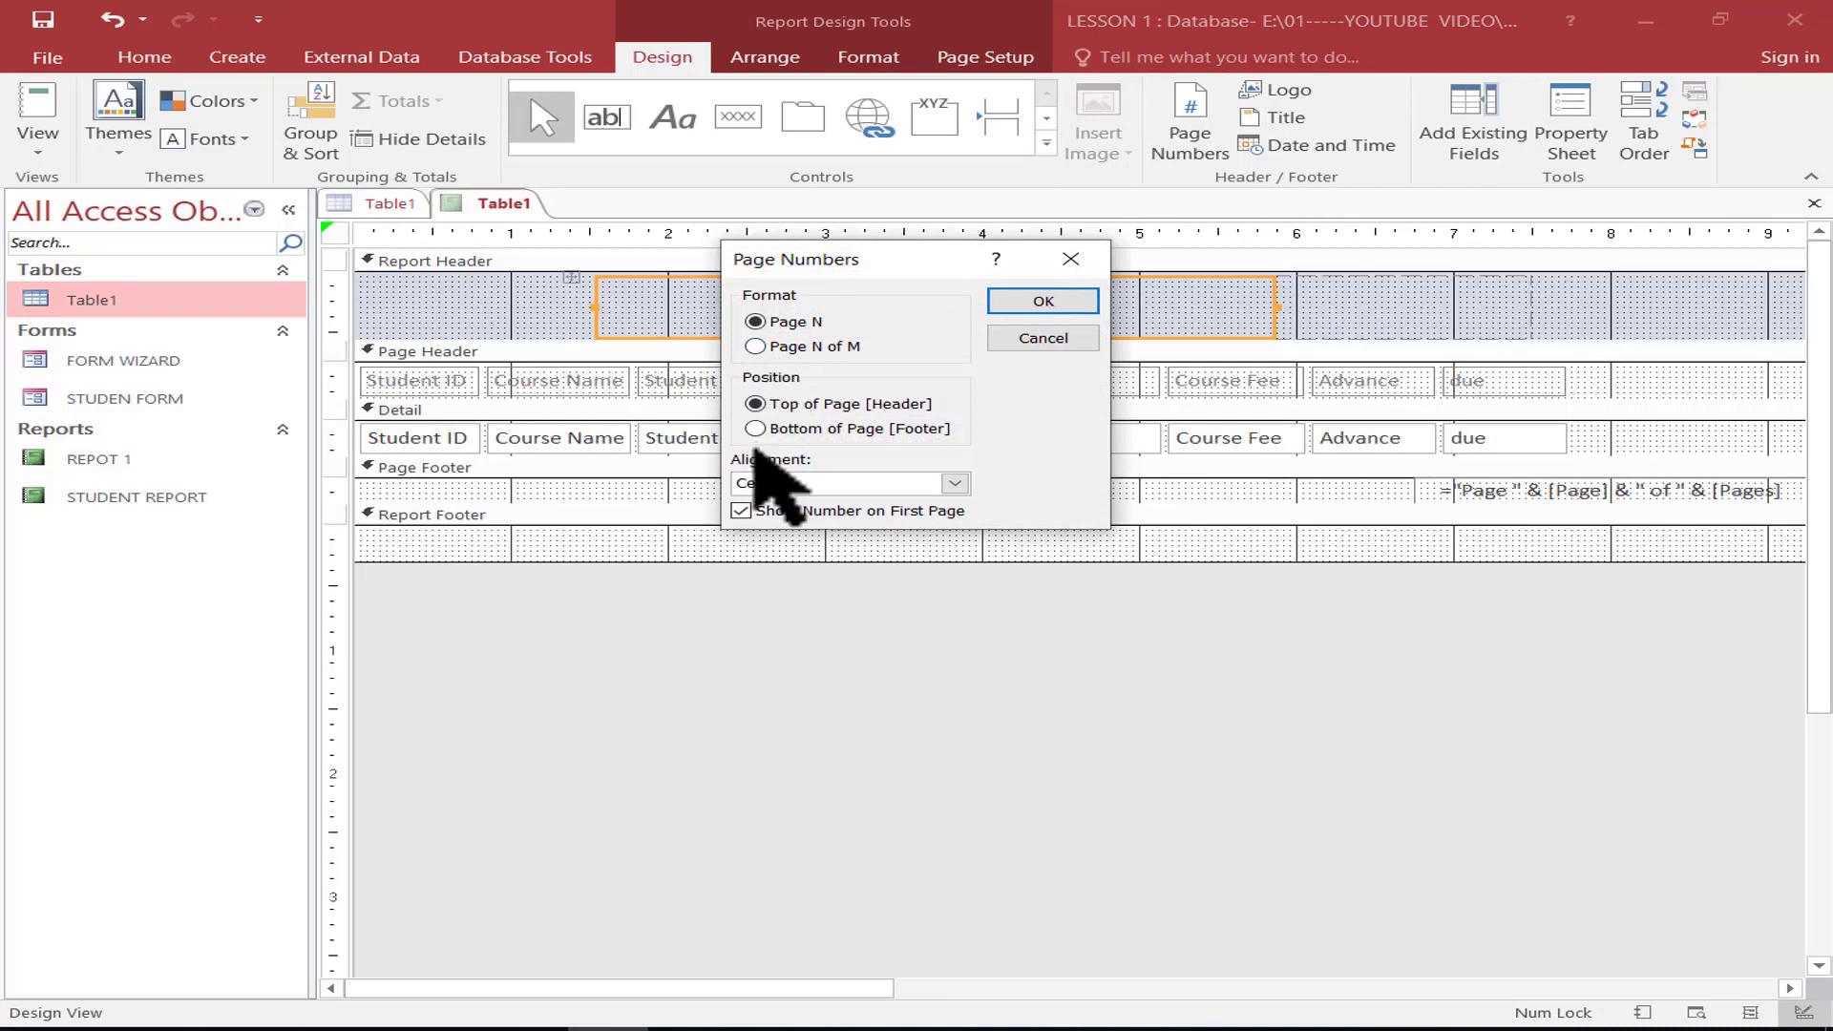
pyautogui.click(953, 484)
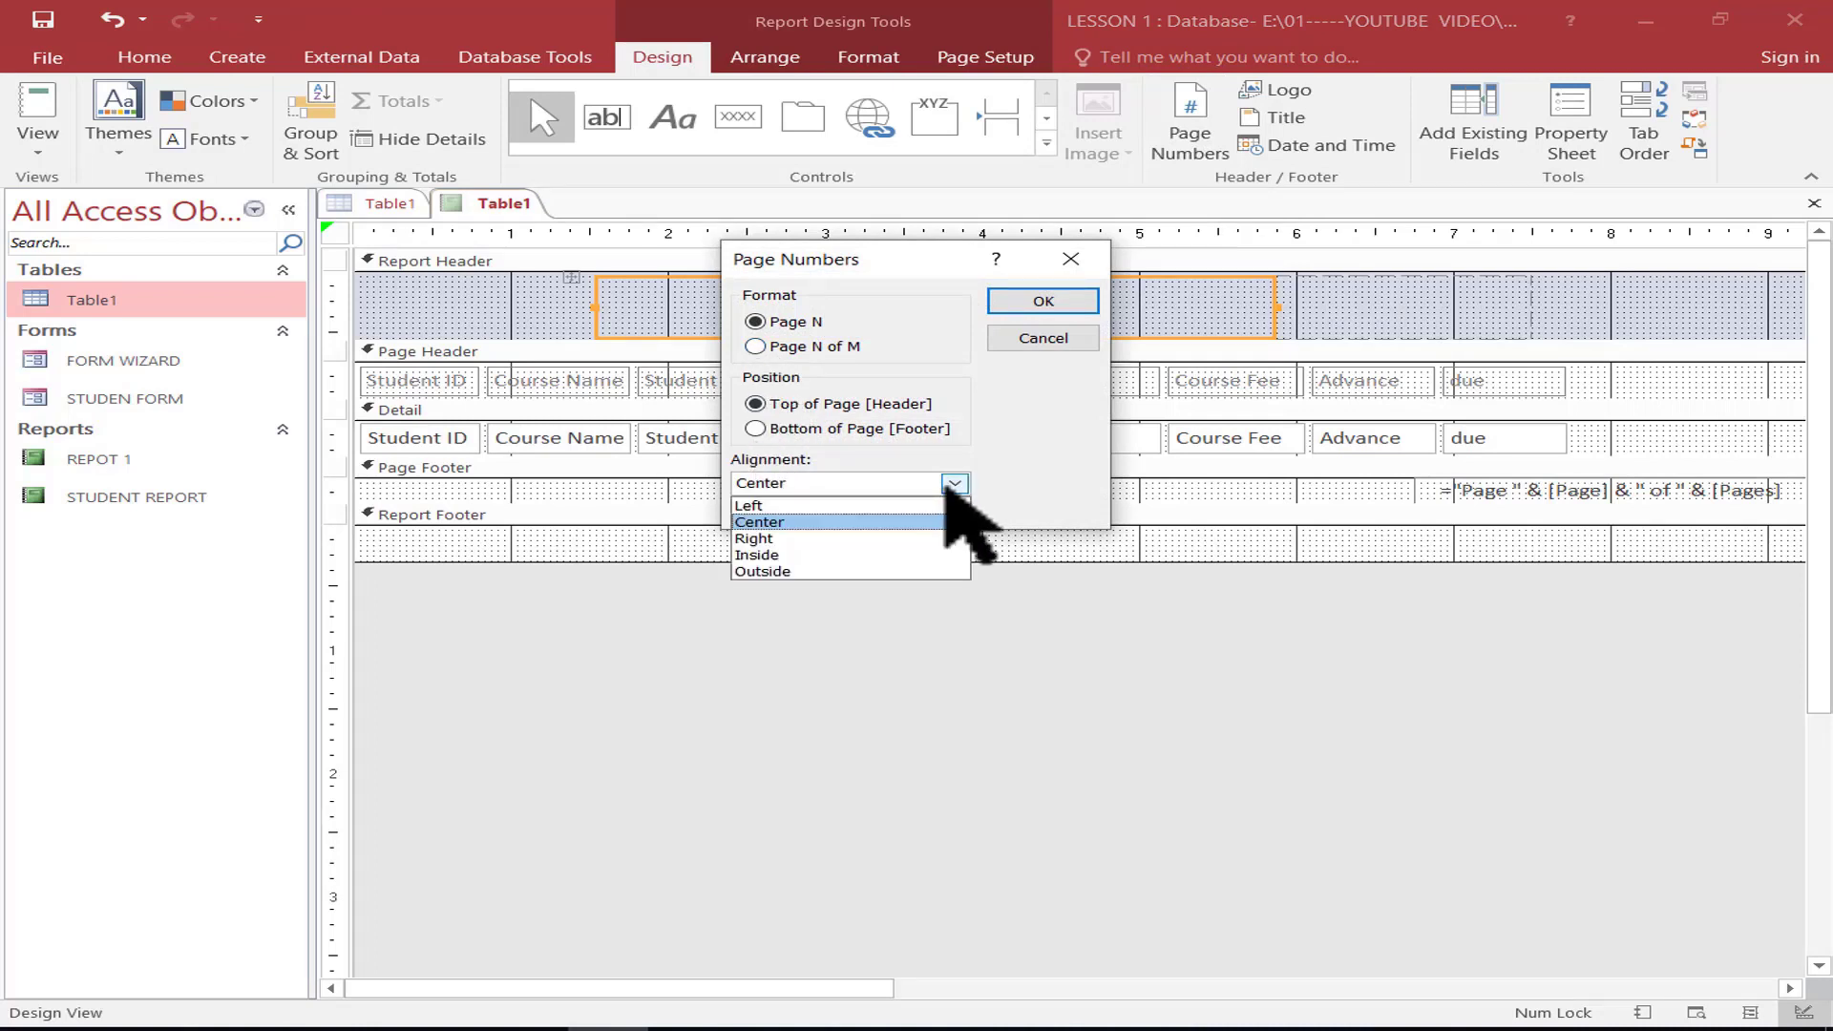
pyautogui.click(976, 395)
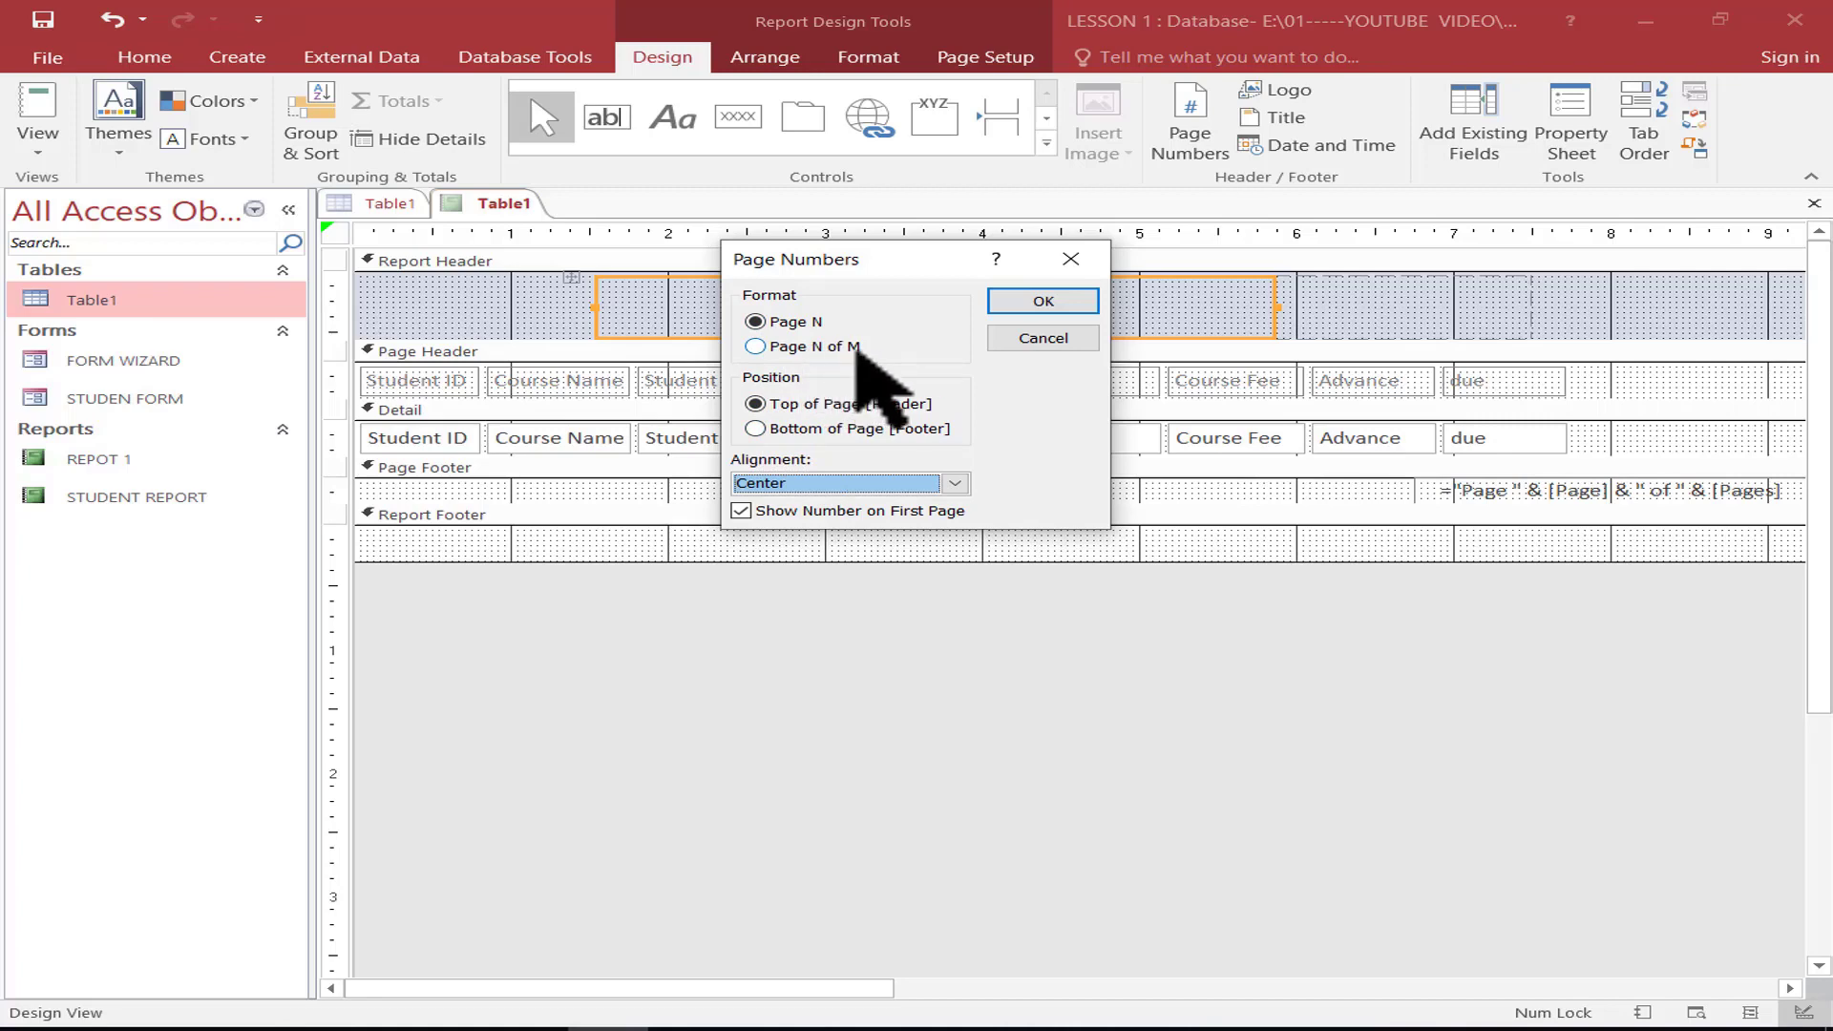
pyautogui.press('Escape')
pyautogui.click(38, 148)
pyautogui.click(133, 192)
# Return to Design View, switch to Layout View, and move the page footer's page number inside the page margin, below the table
pyautogui.click(40, 148)
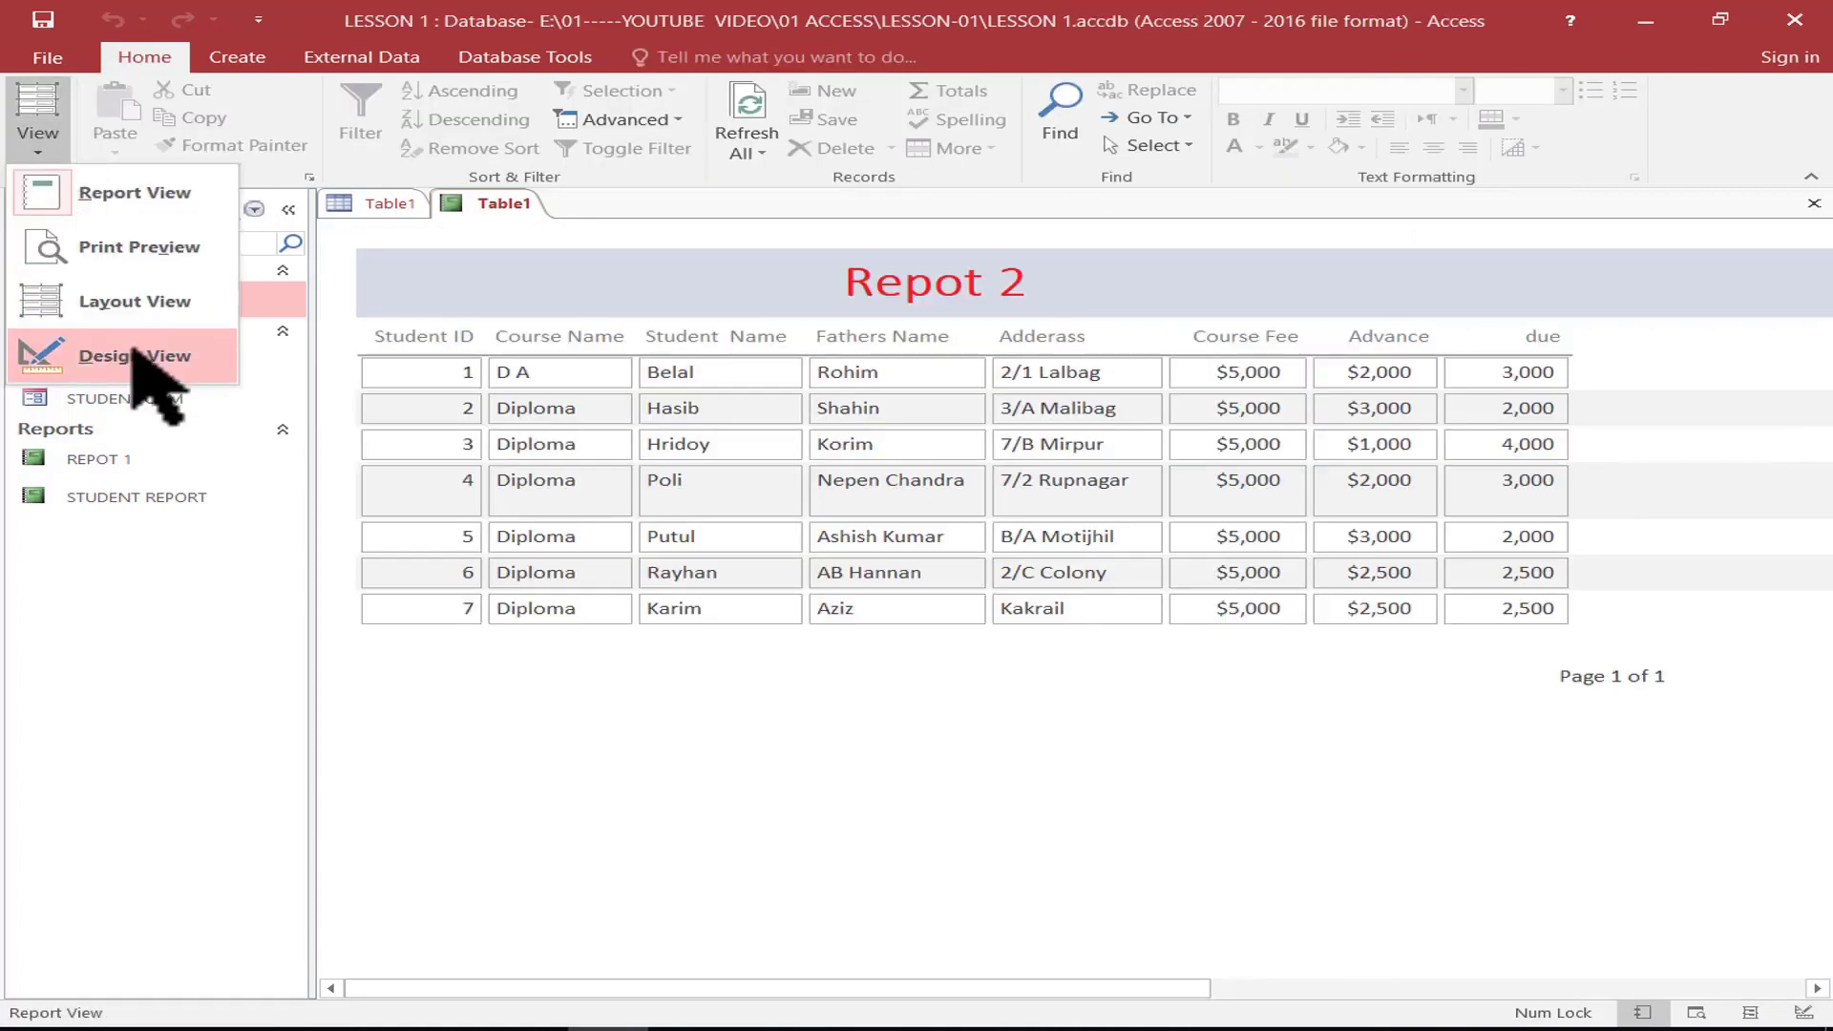
pyautogui.click(133, 353)
pyautogui.moveTo(913, 985); pyautogui.dragTo(696, 798)
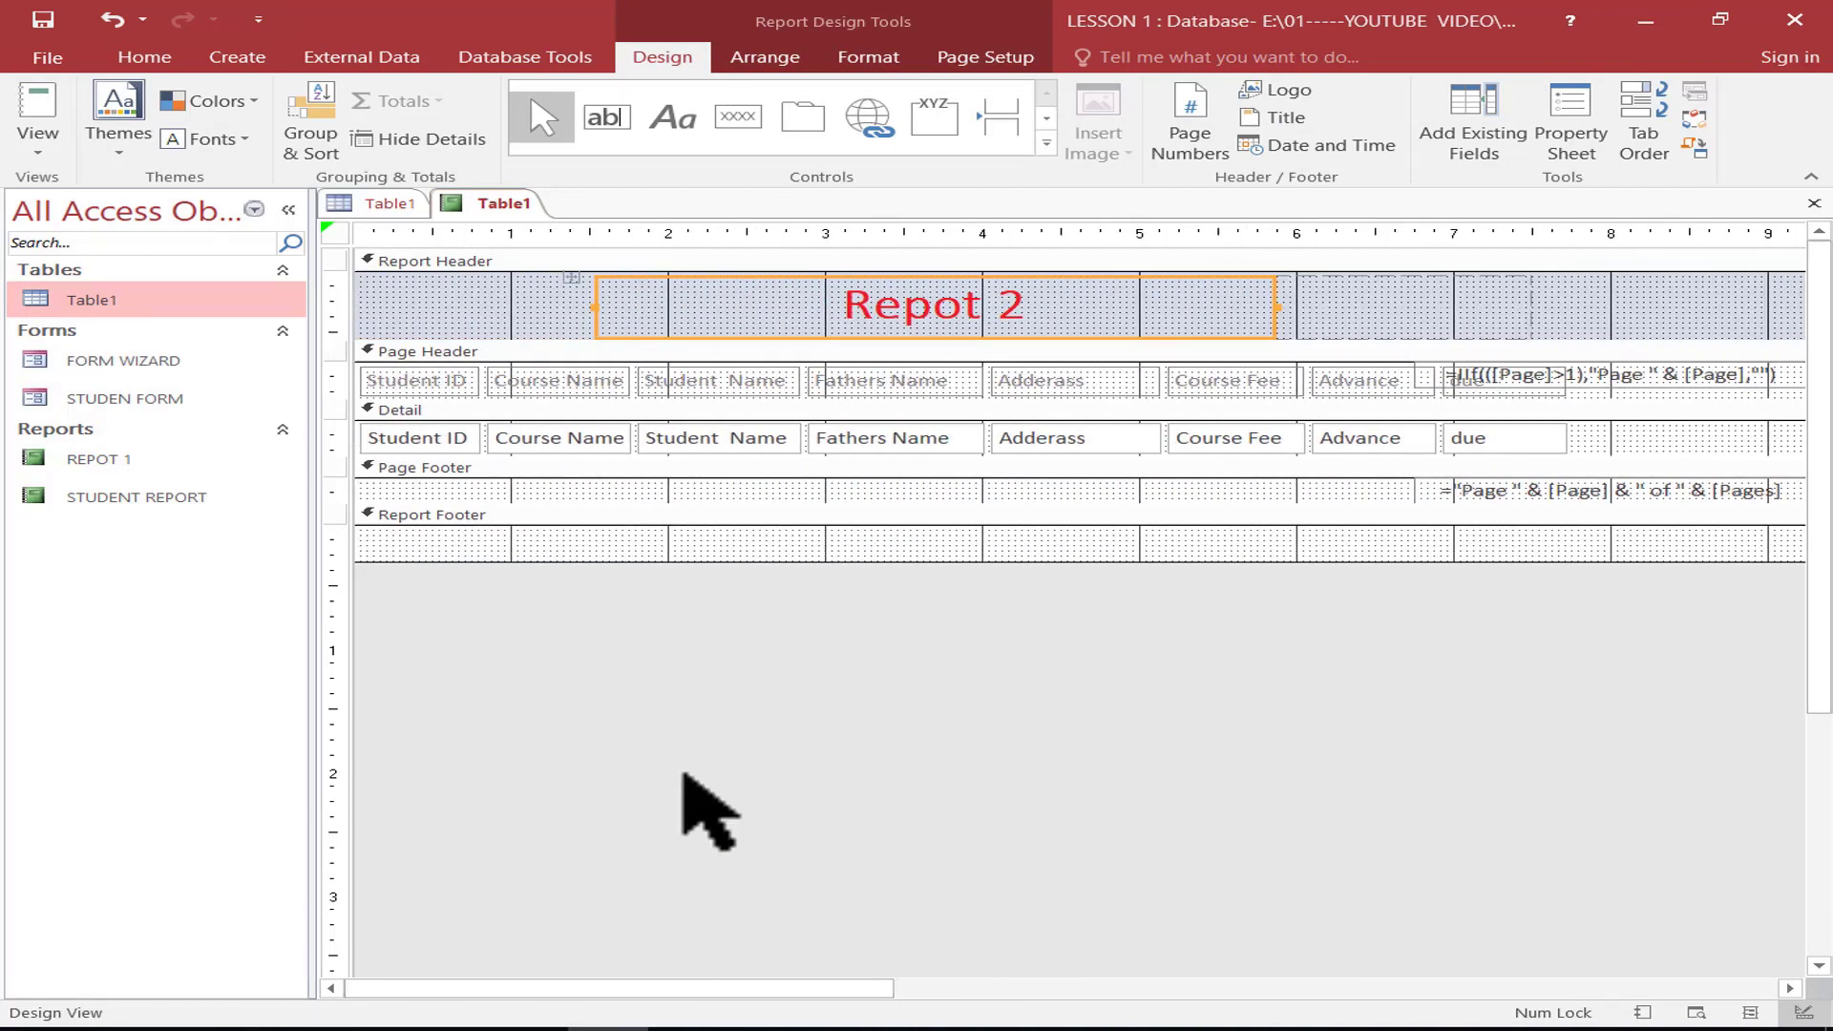
pyautogui.click(39, 144)
pyautogui.click(58, 303)
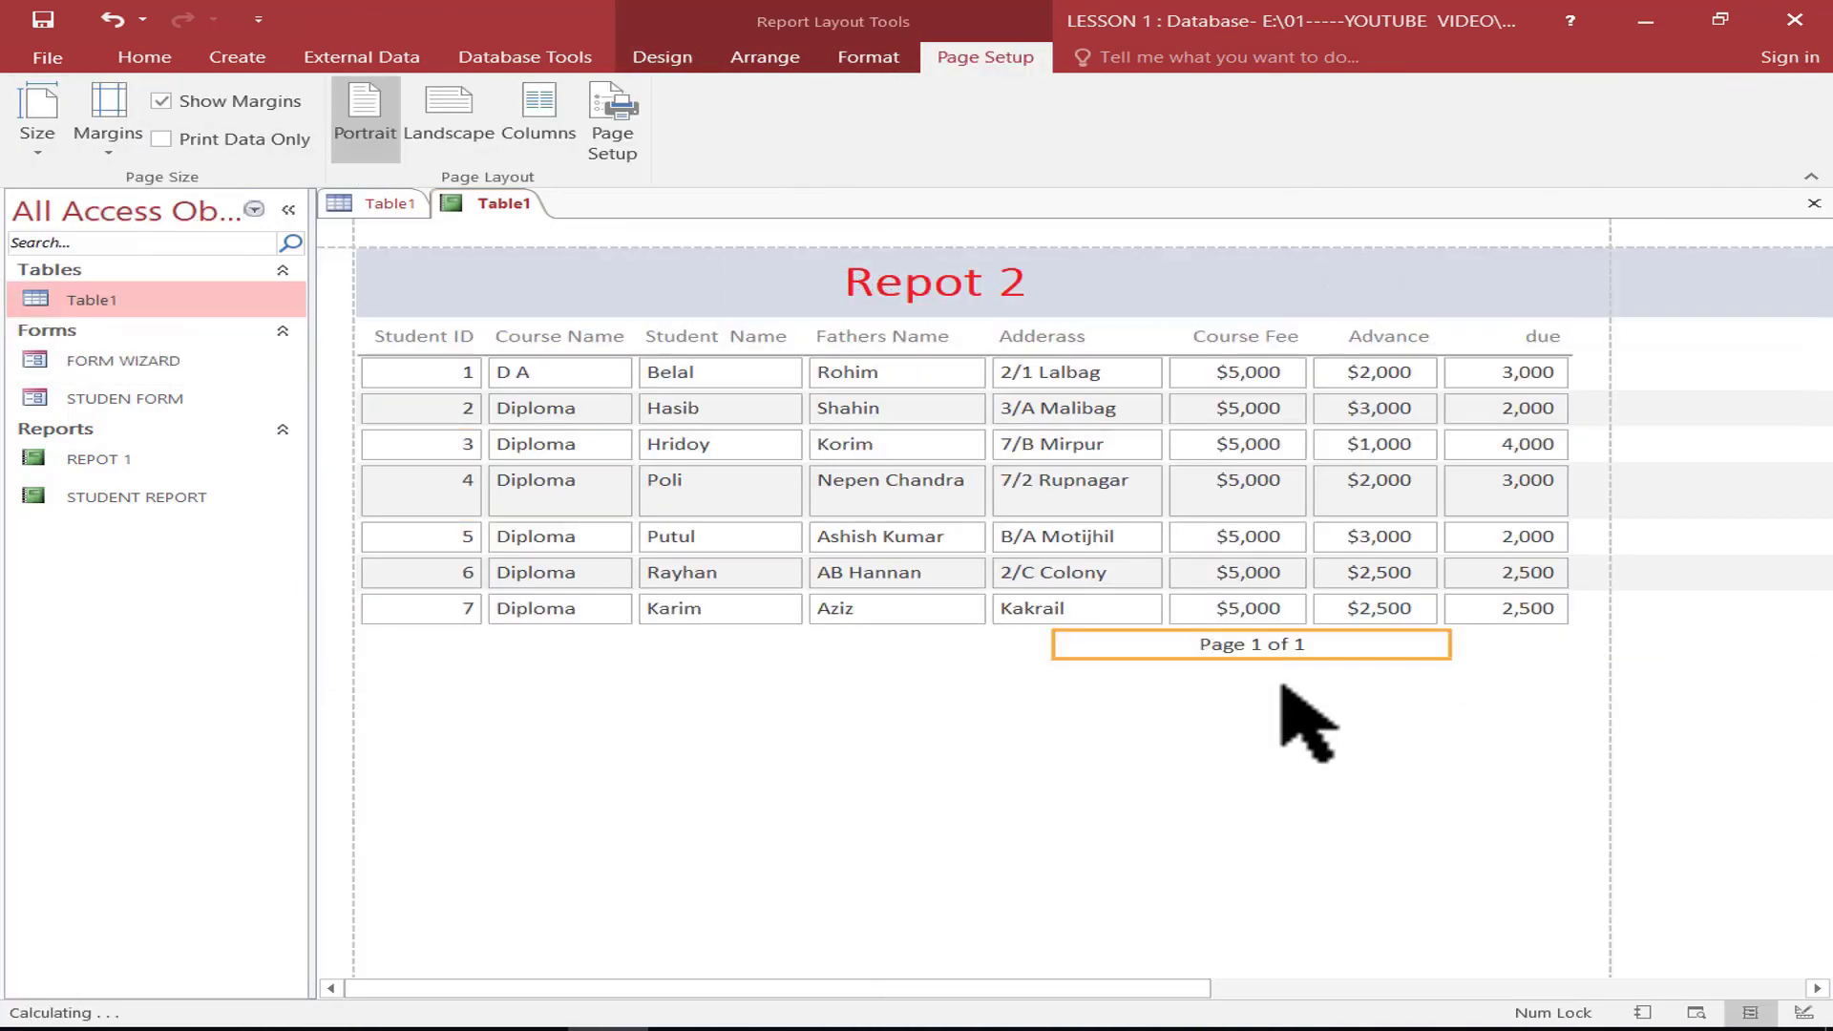
# Move the footer's page number further below the table and review the page footer section's properties
pyautogui.moveTo(1269, 645)
pyautogui.mouseDown()
pyautogui.moveTo(1337, 668)
pyautogui.moveTo(1265, 674)
pyautogui.mouseUp()
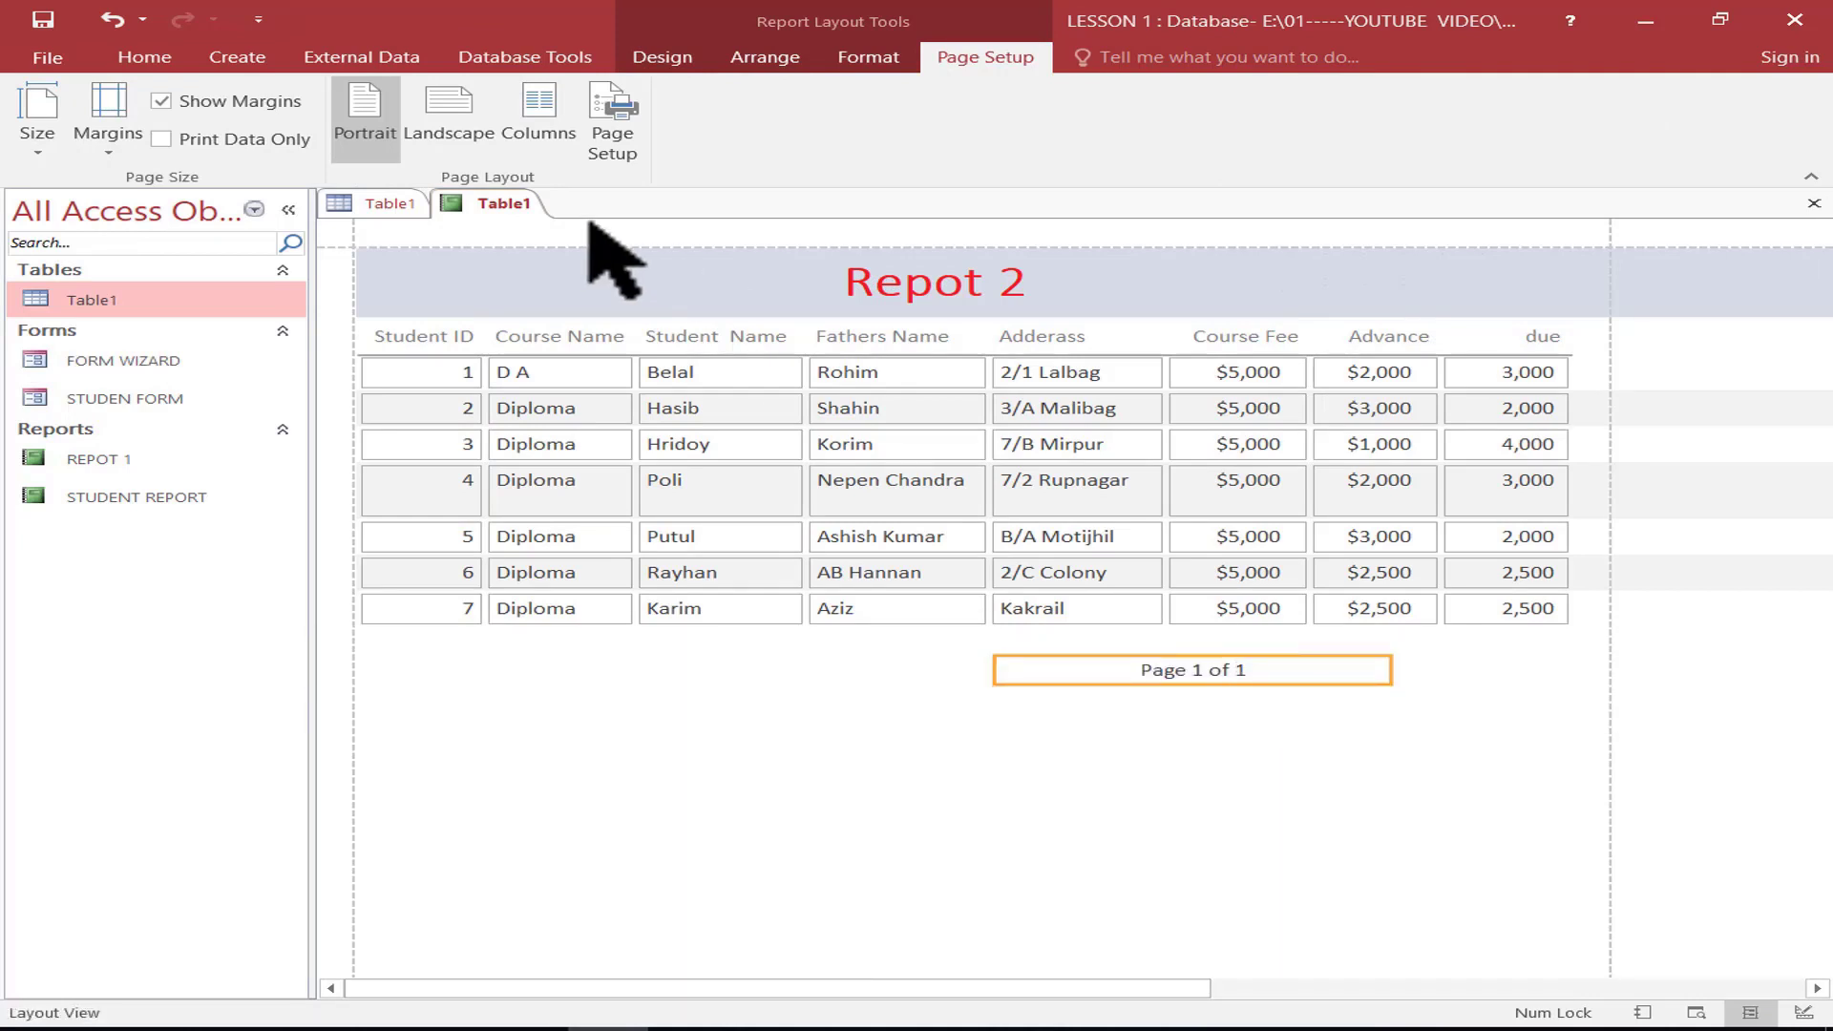
pyautogui.click(659, 58)
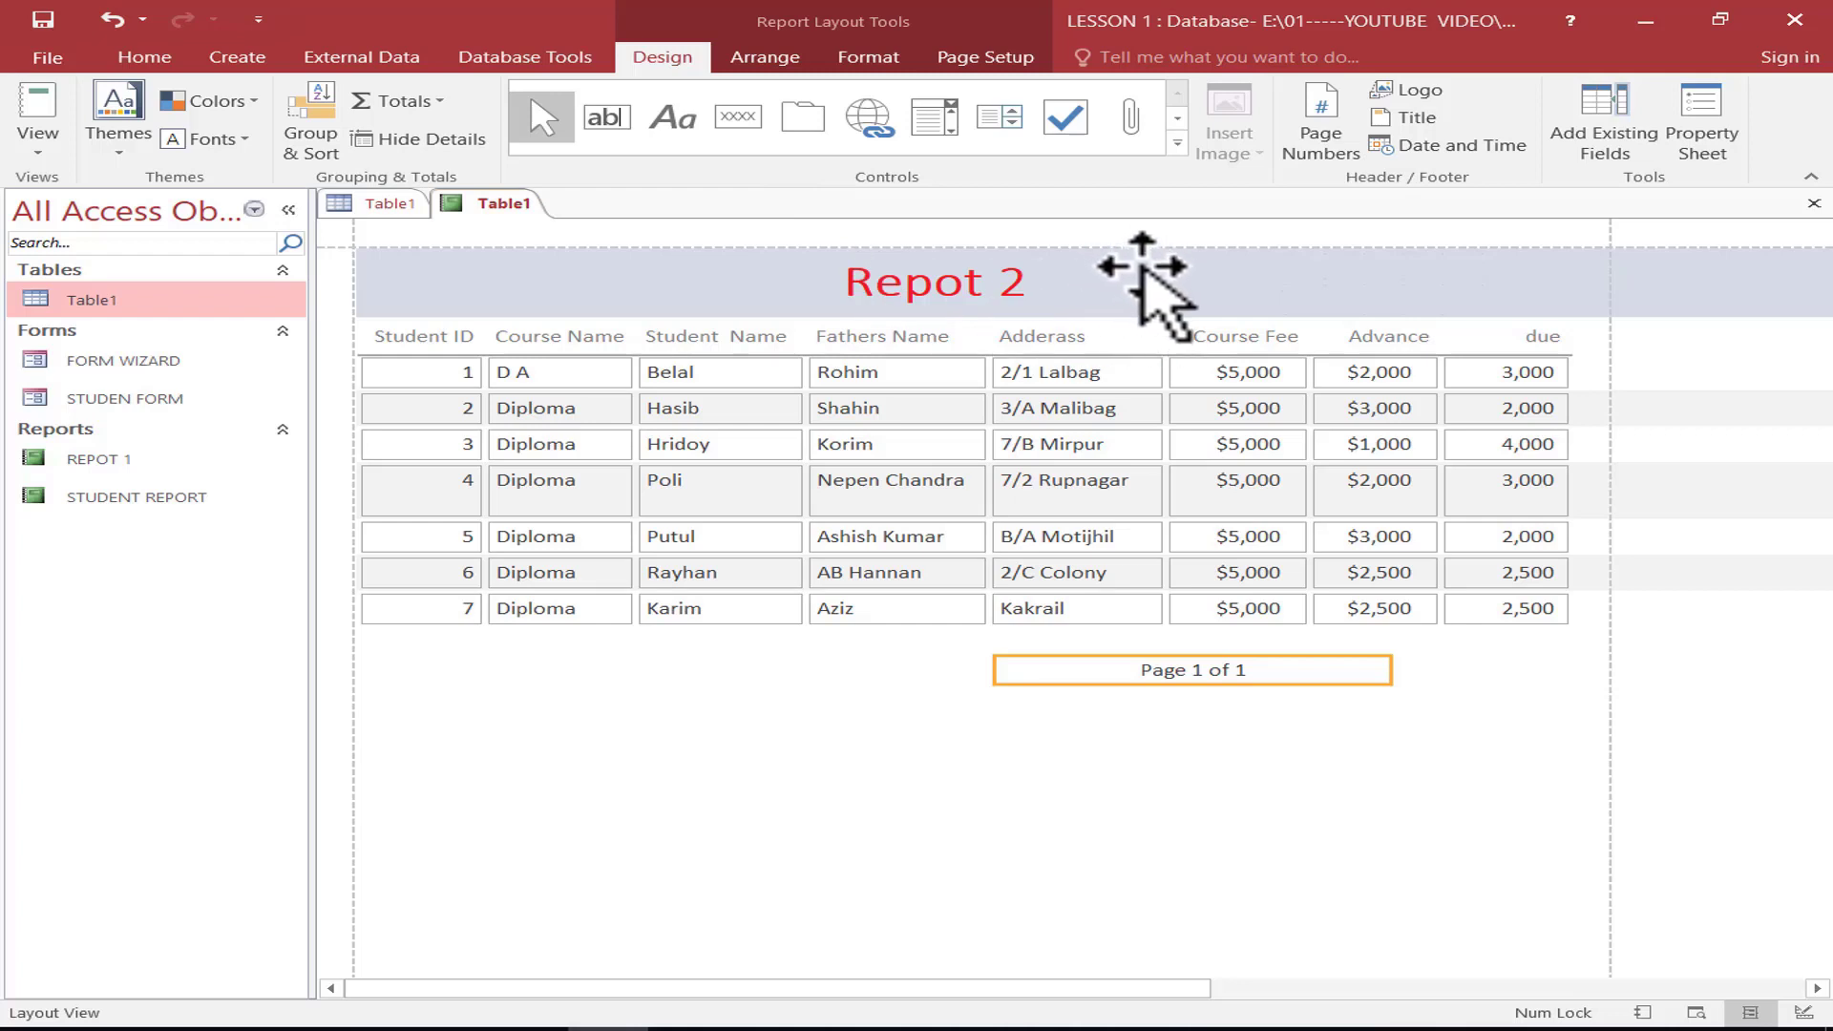
pyautogui.click(1178, 144)
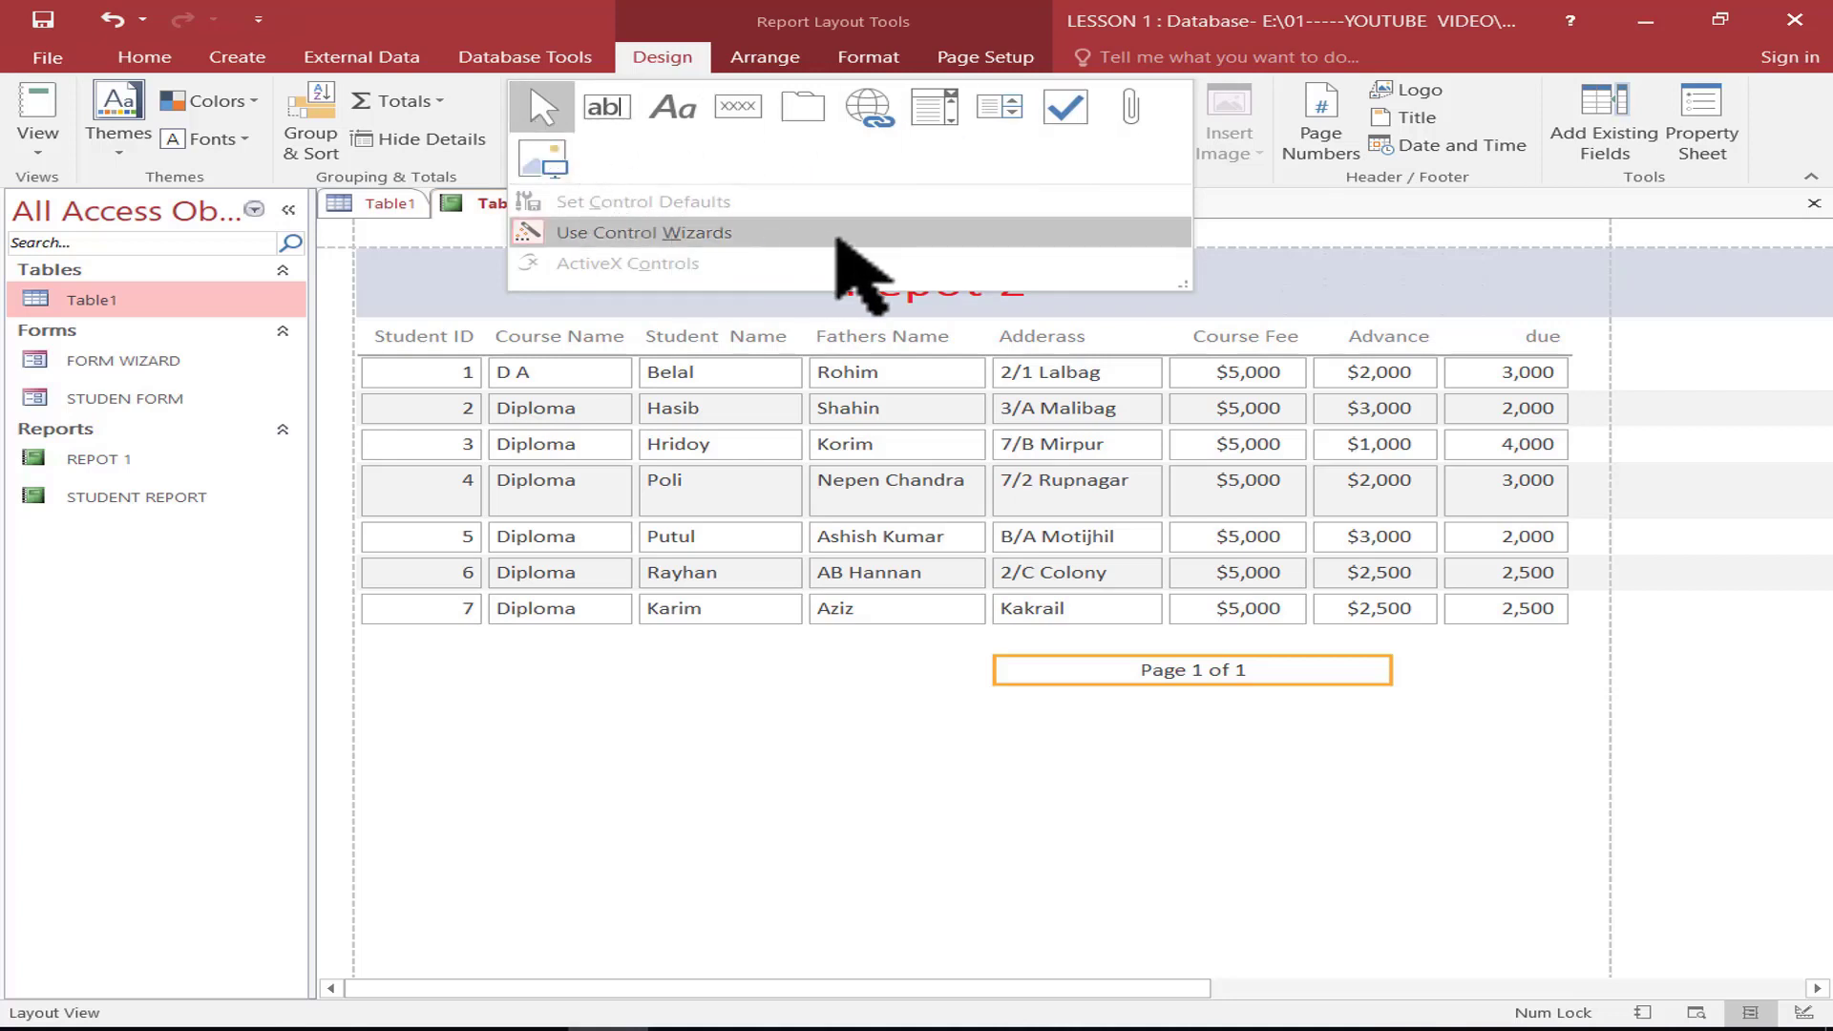
pyautogui.click(1260, 263)
pyautogui.click(1690, 143)
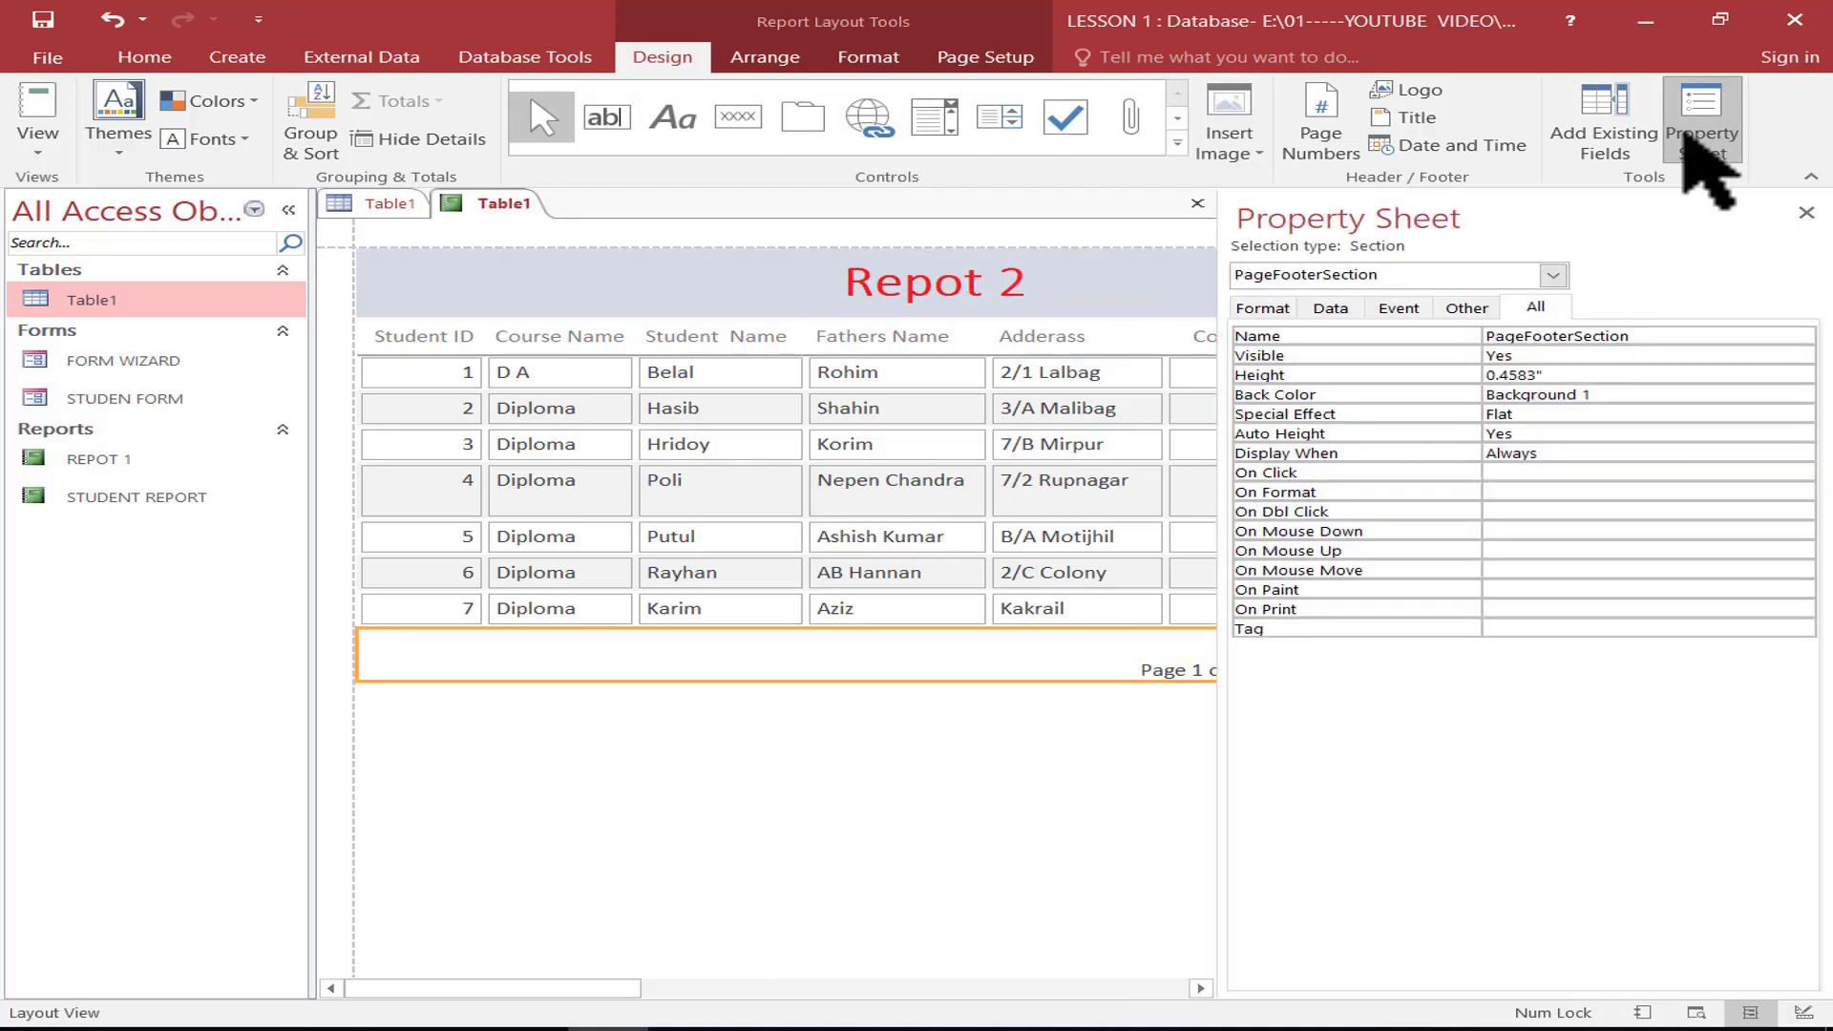
pyautogui.click(1553, 275)
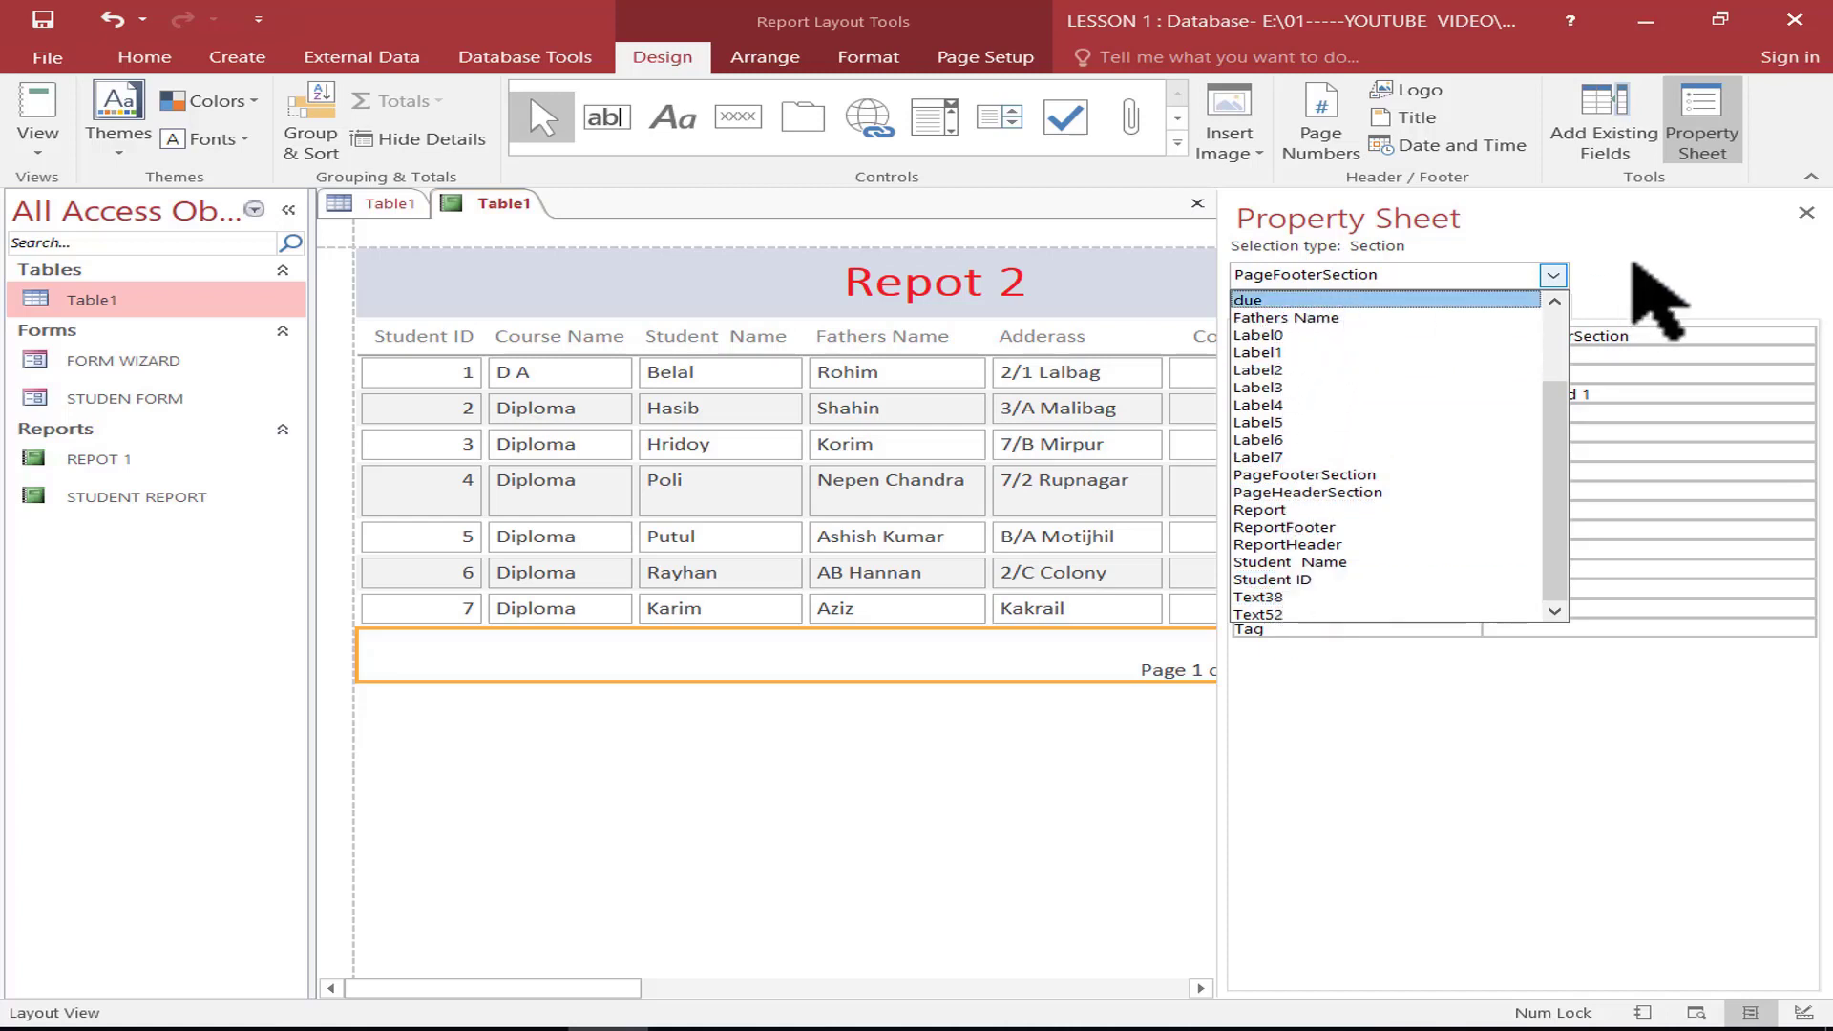
pyautogui.click(1657, 295)
pyautogui.click(1802, 209)
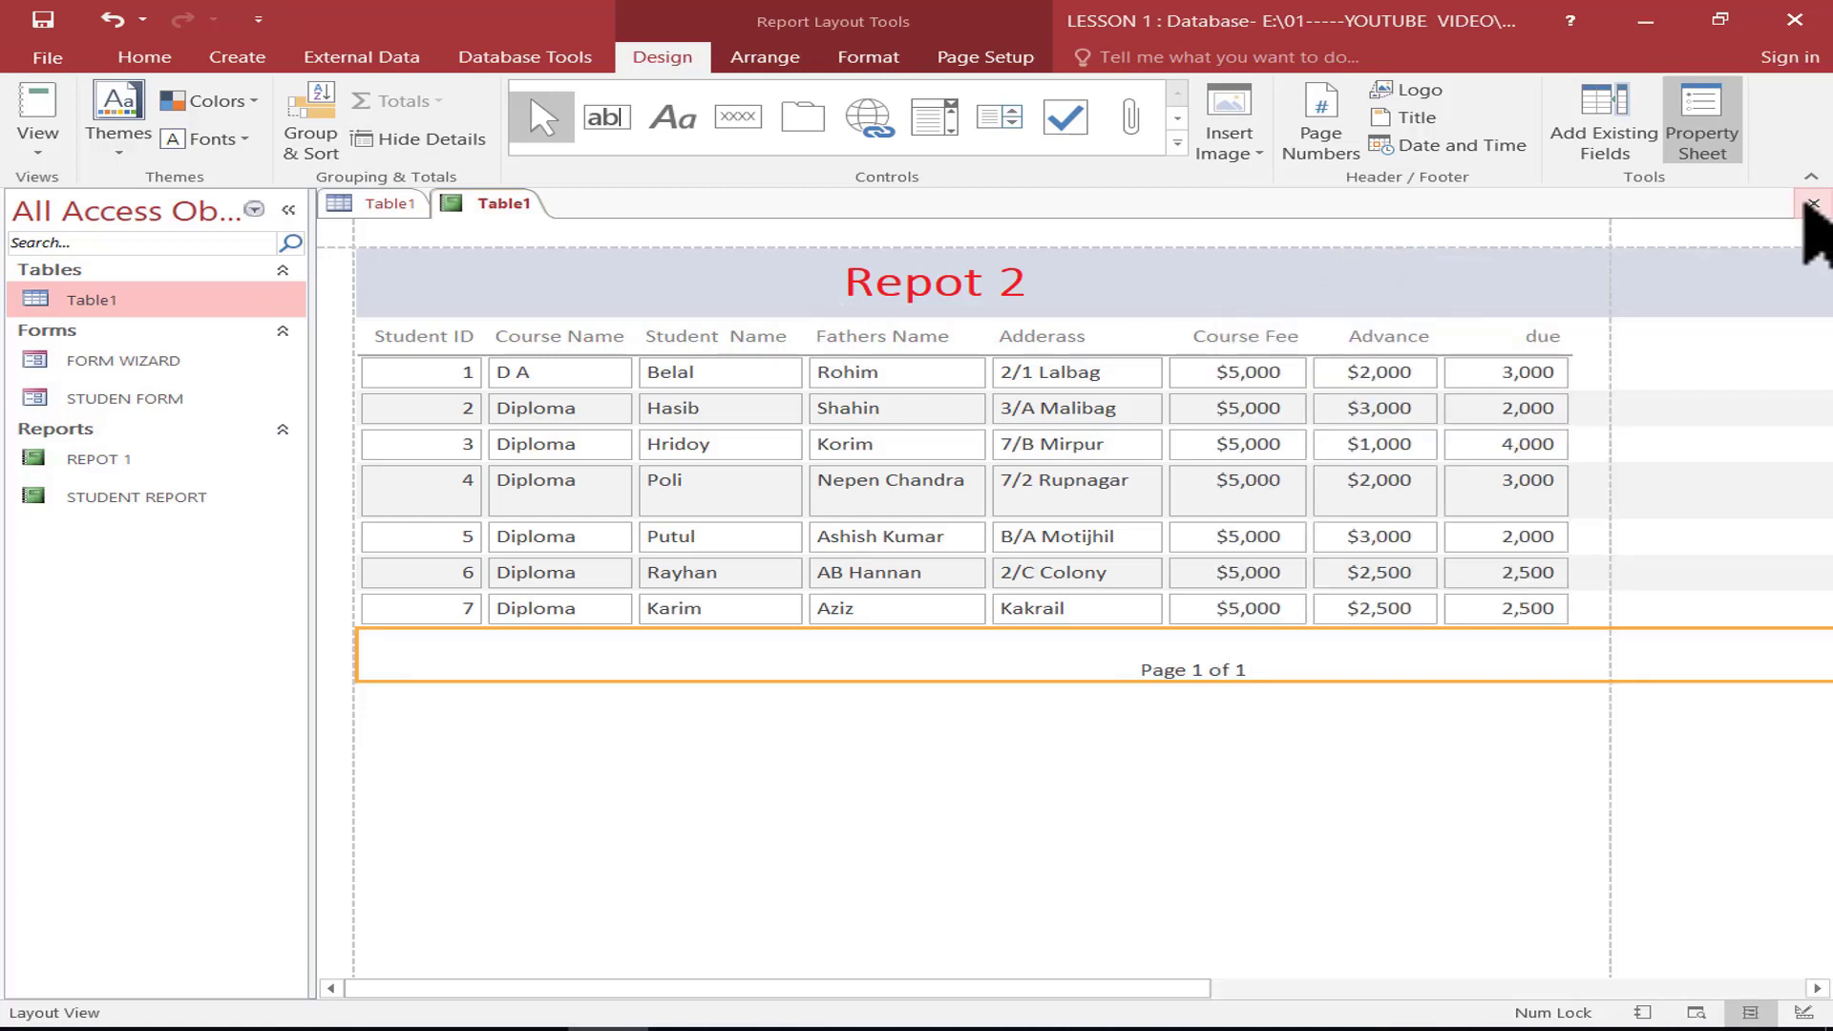
pyautogui.click(1704, 143)
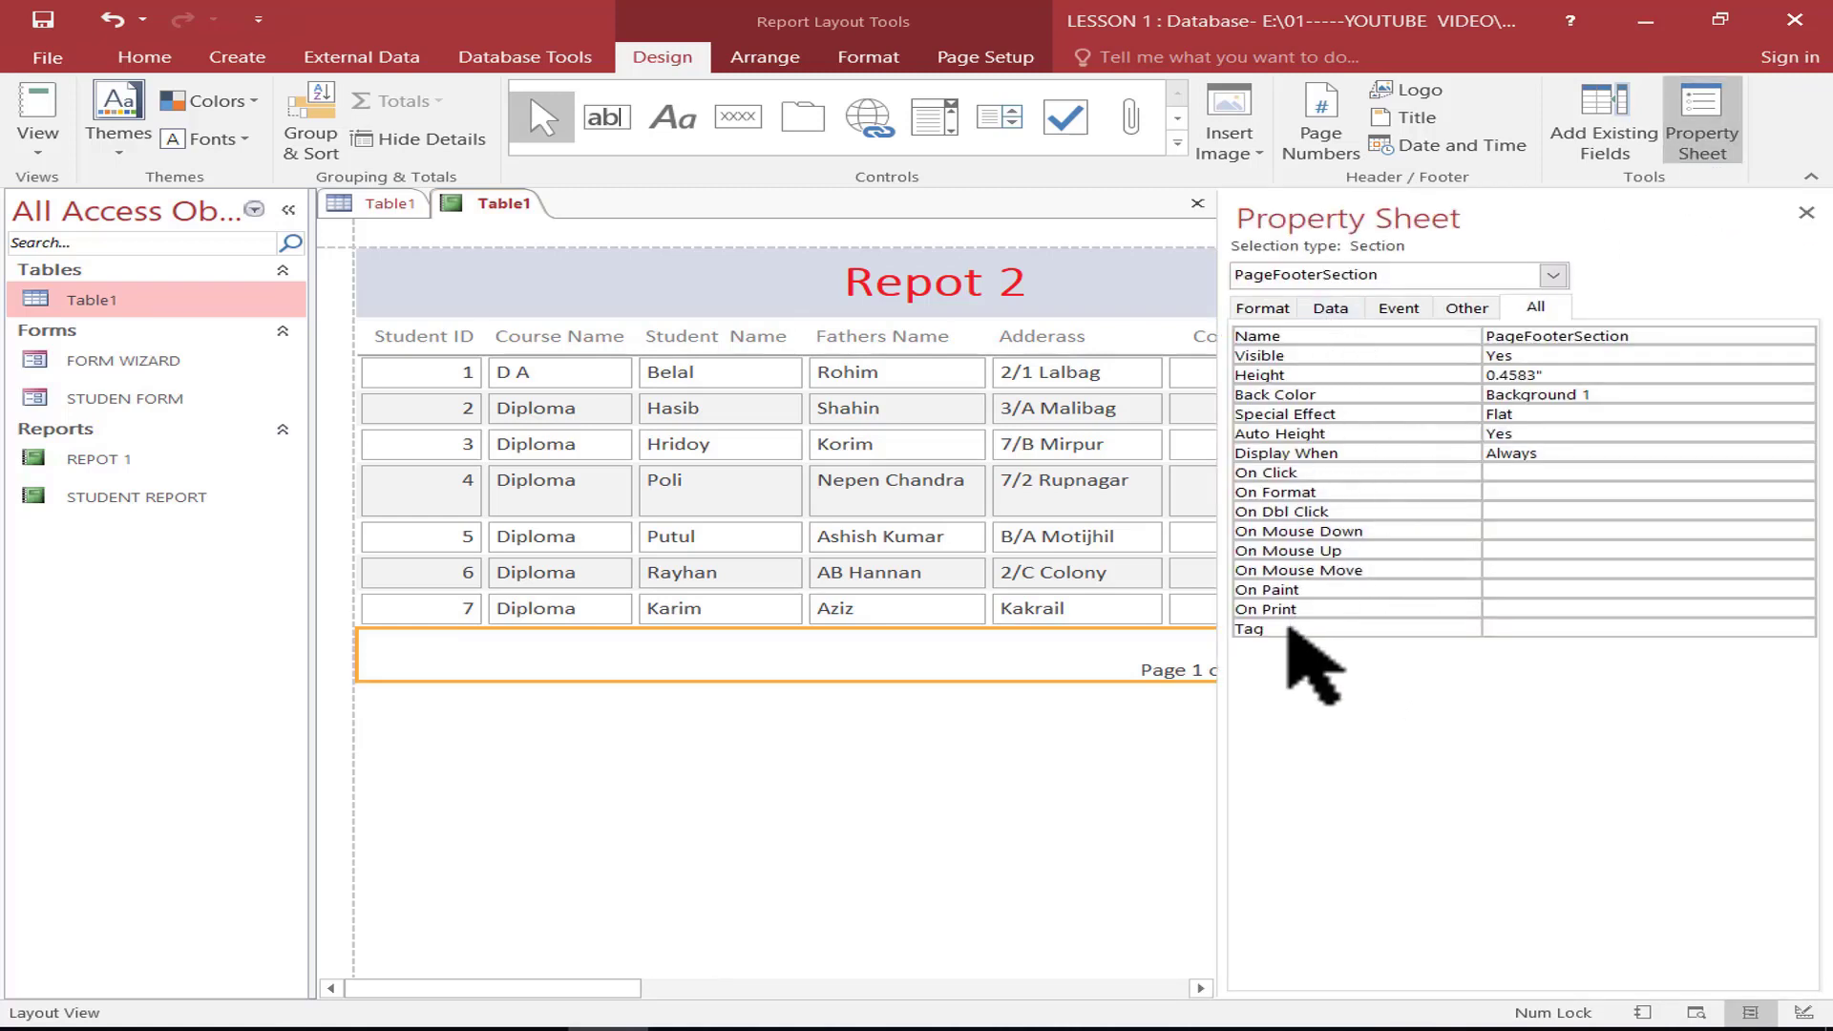
pyautogui.click(1805, 212)
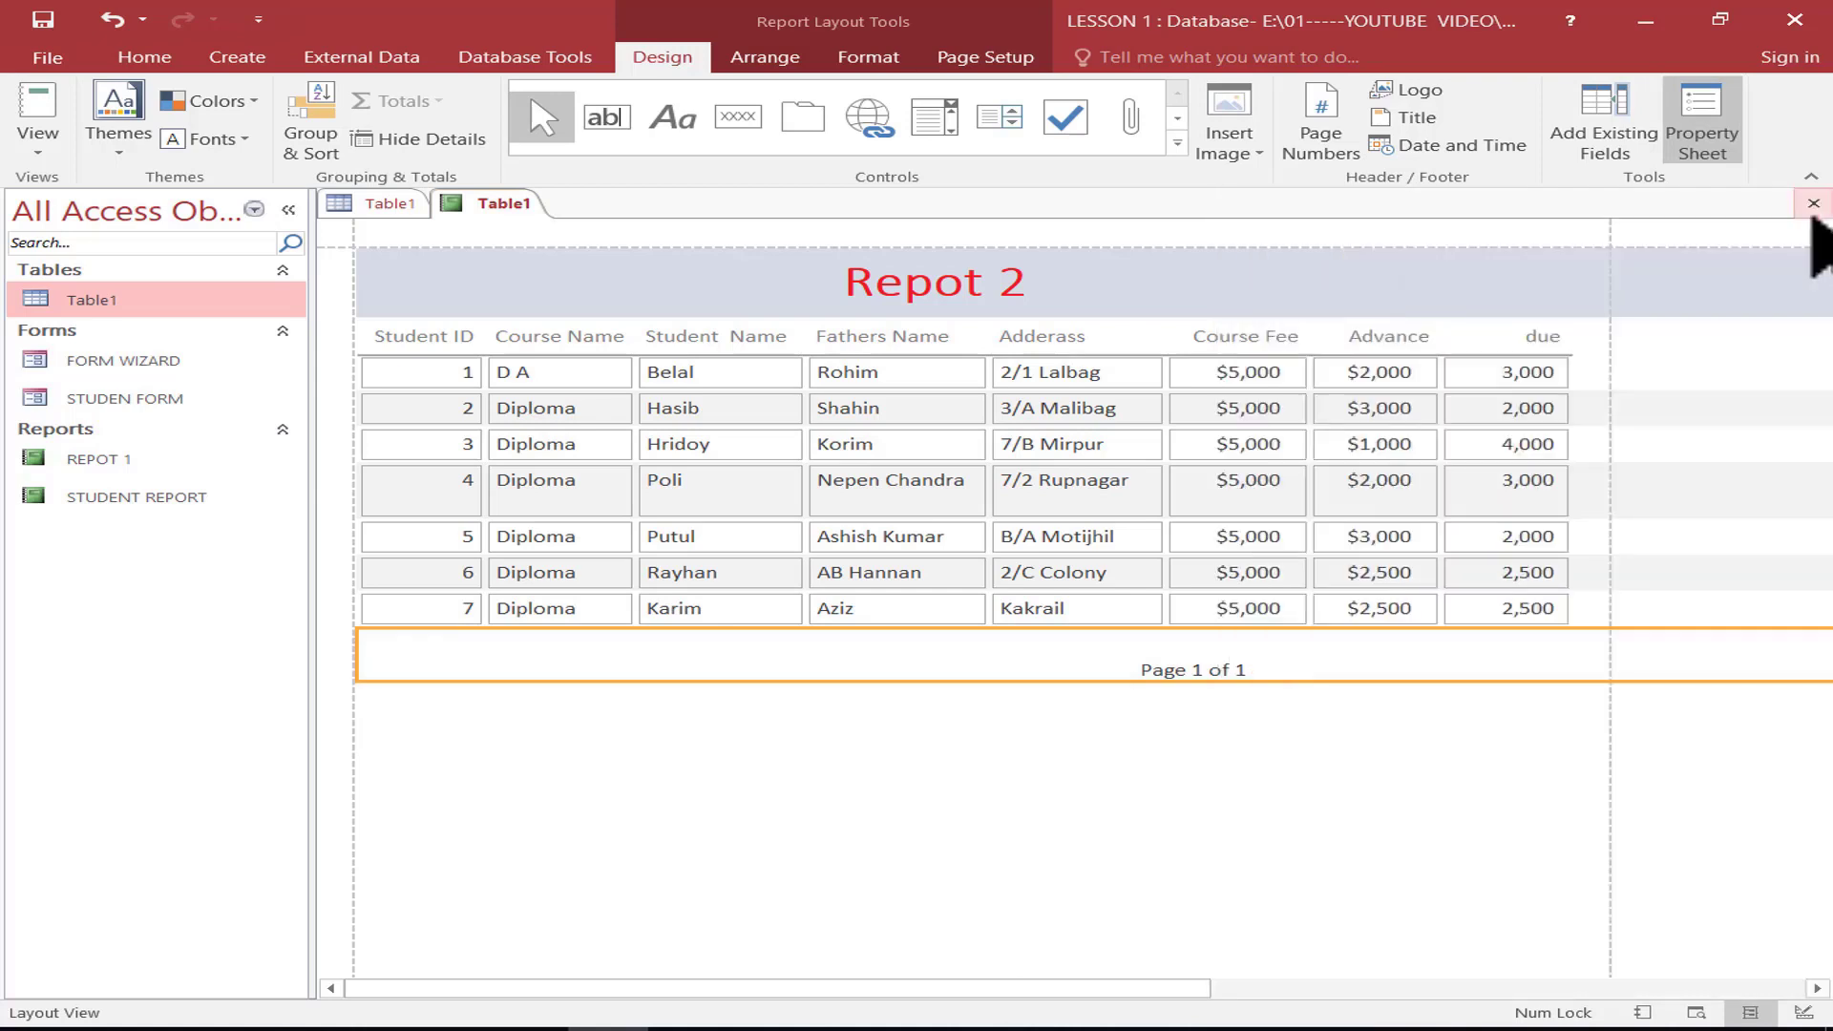
# Delete the footer's "Page 1 of 1" number and insert a centred Page N number in the page footer, shown on the first page
pyautogui.click(1061, 679)
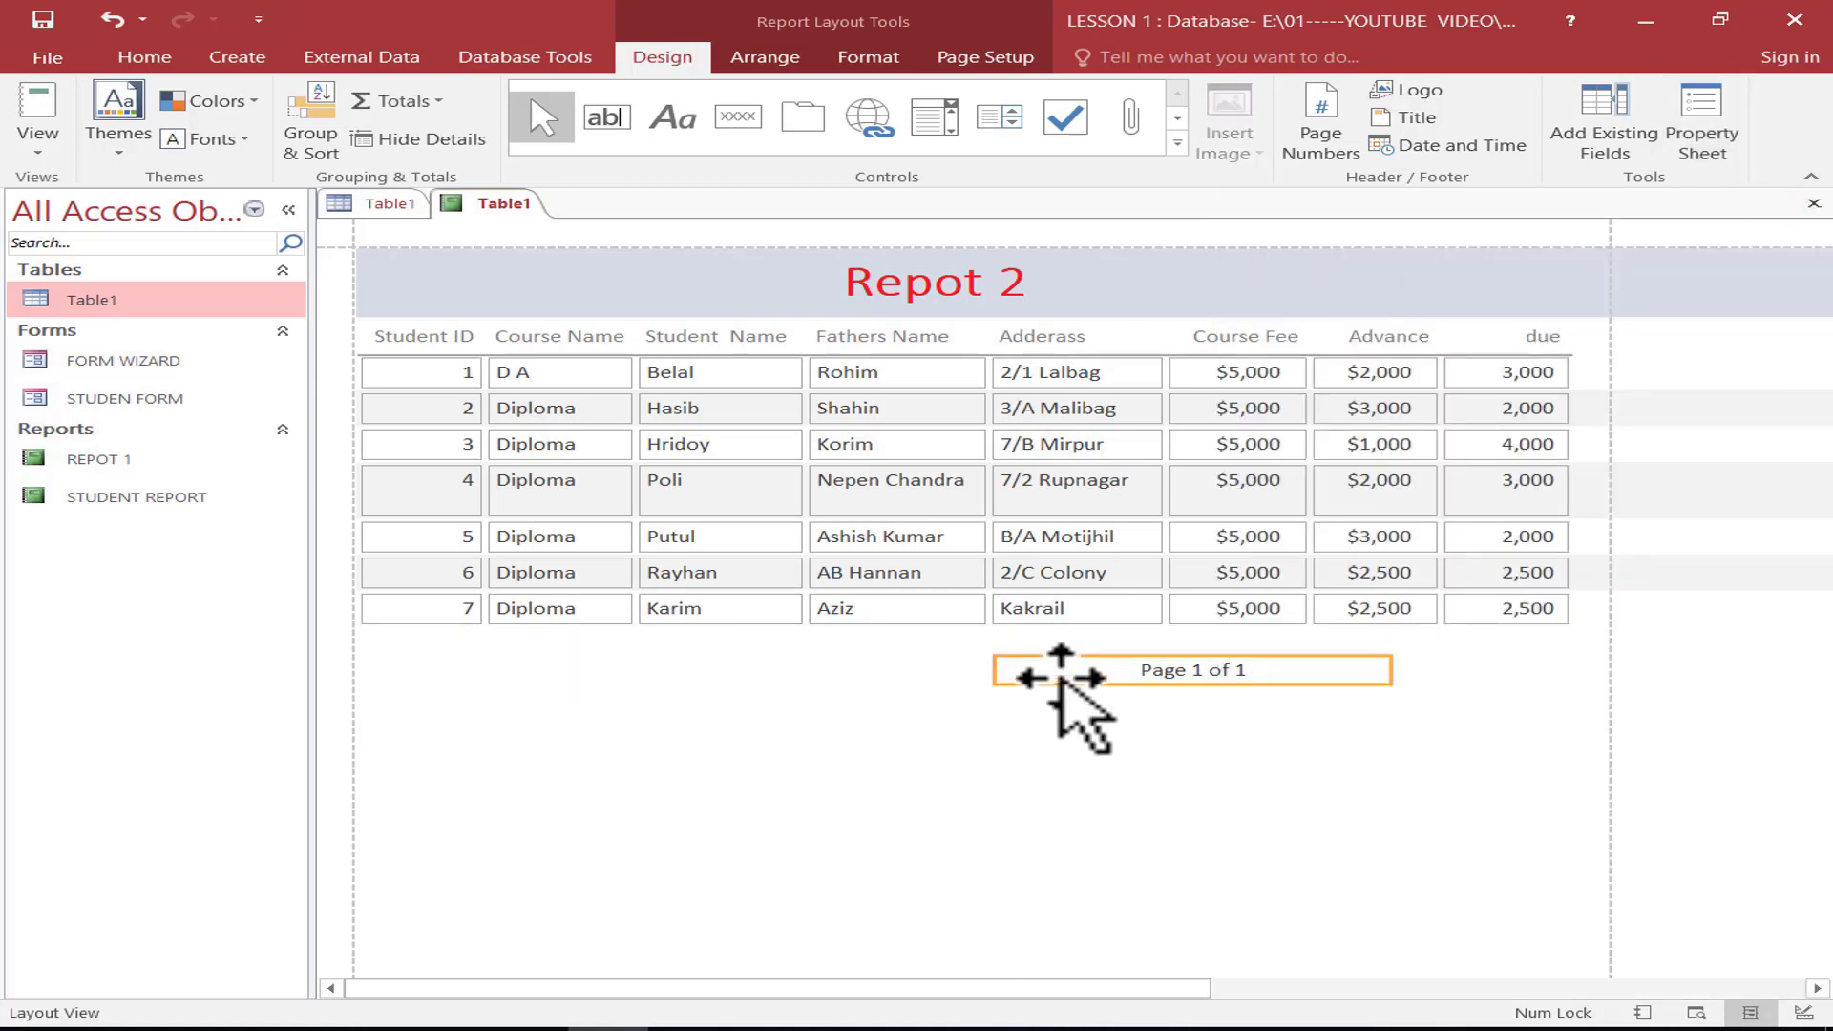
pyautogui.press('Delete')
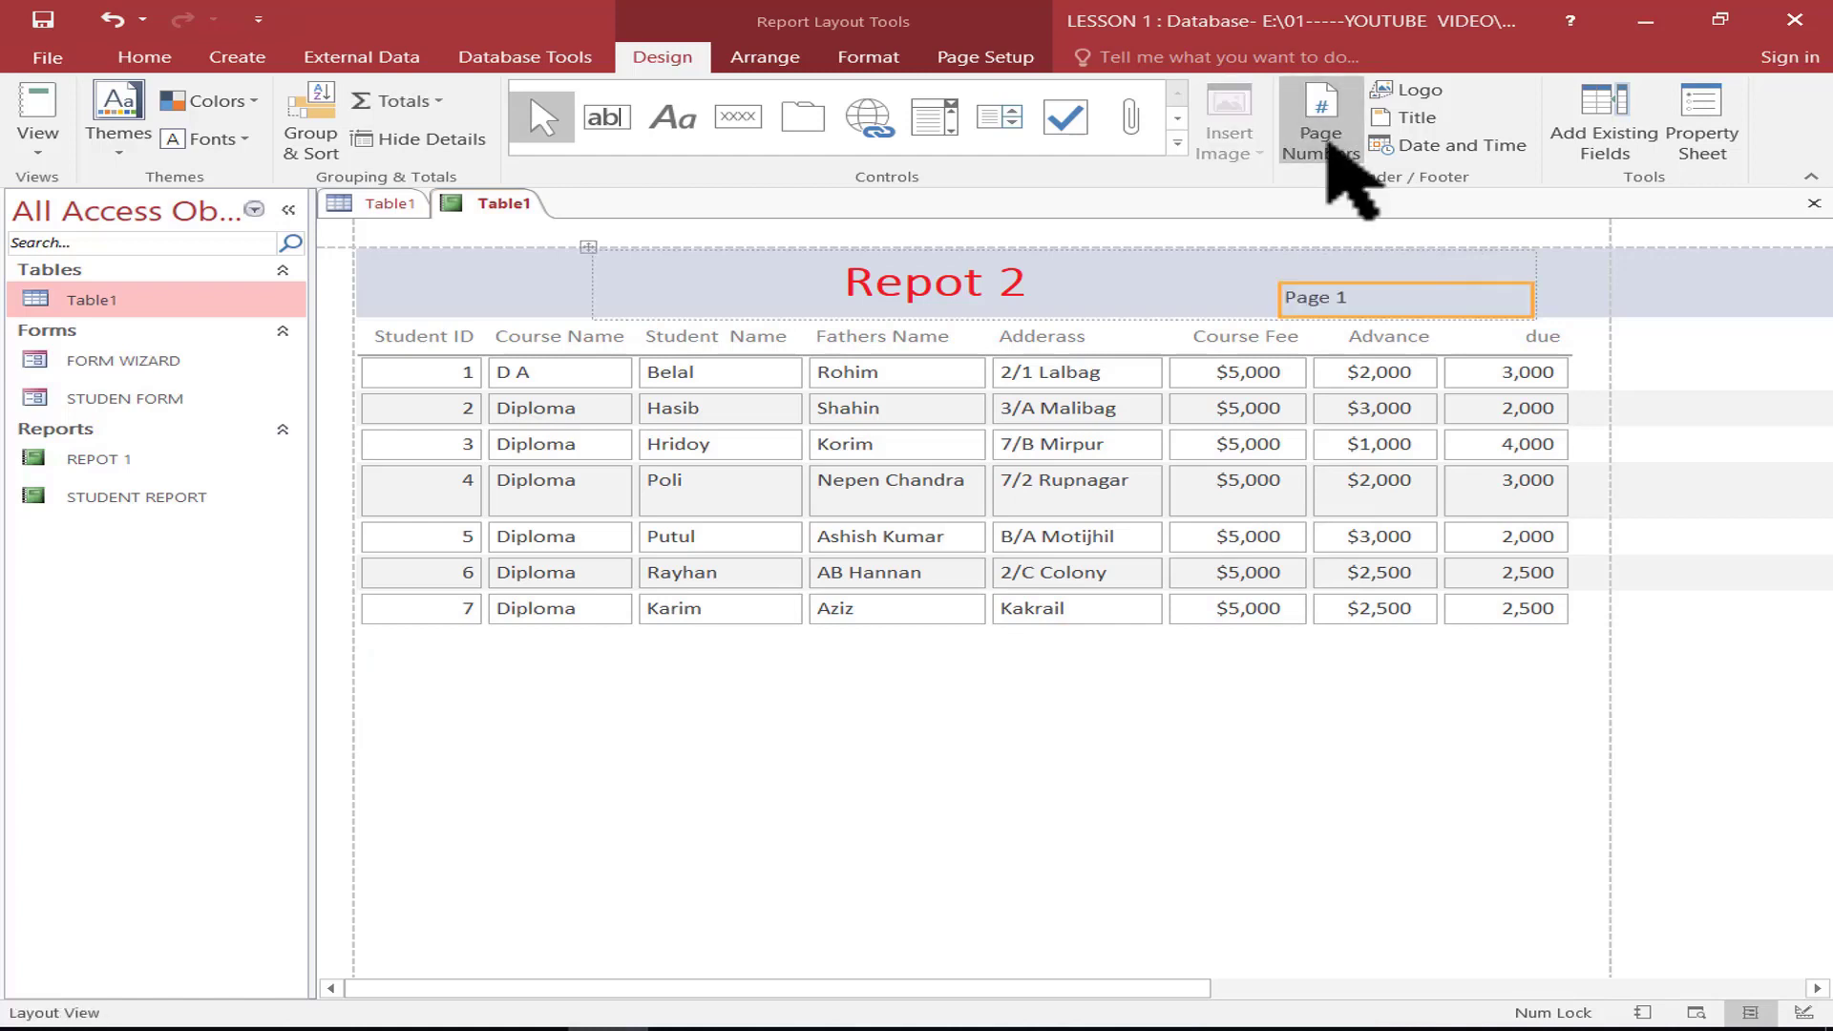
pyautogui.click(1321, 128)
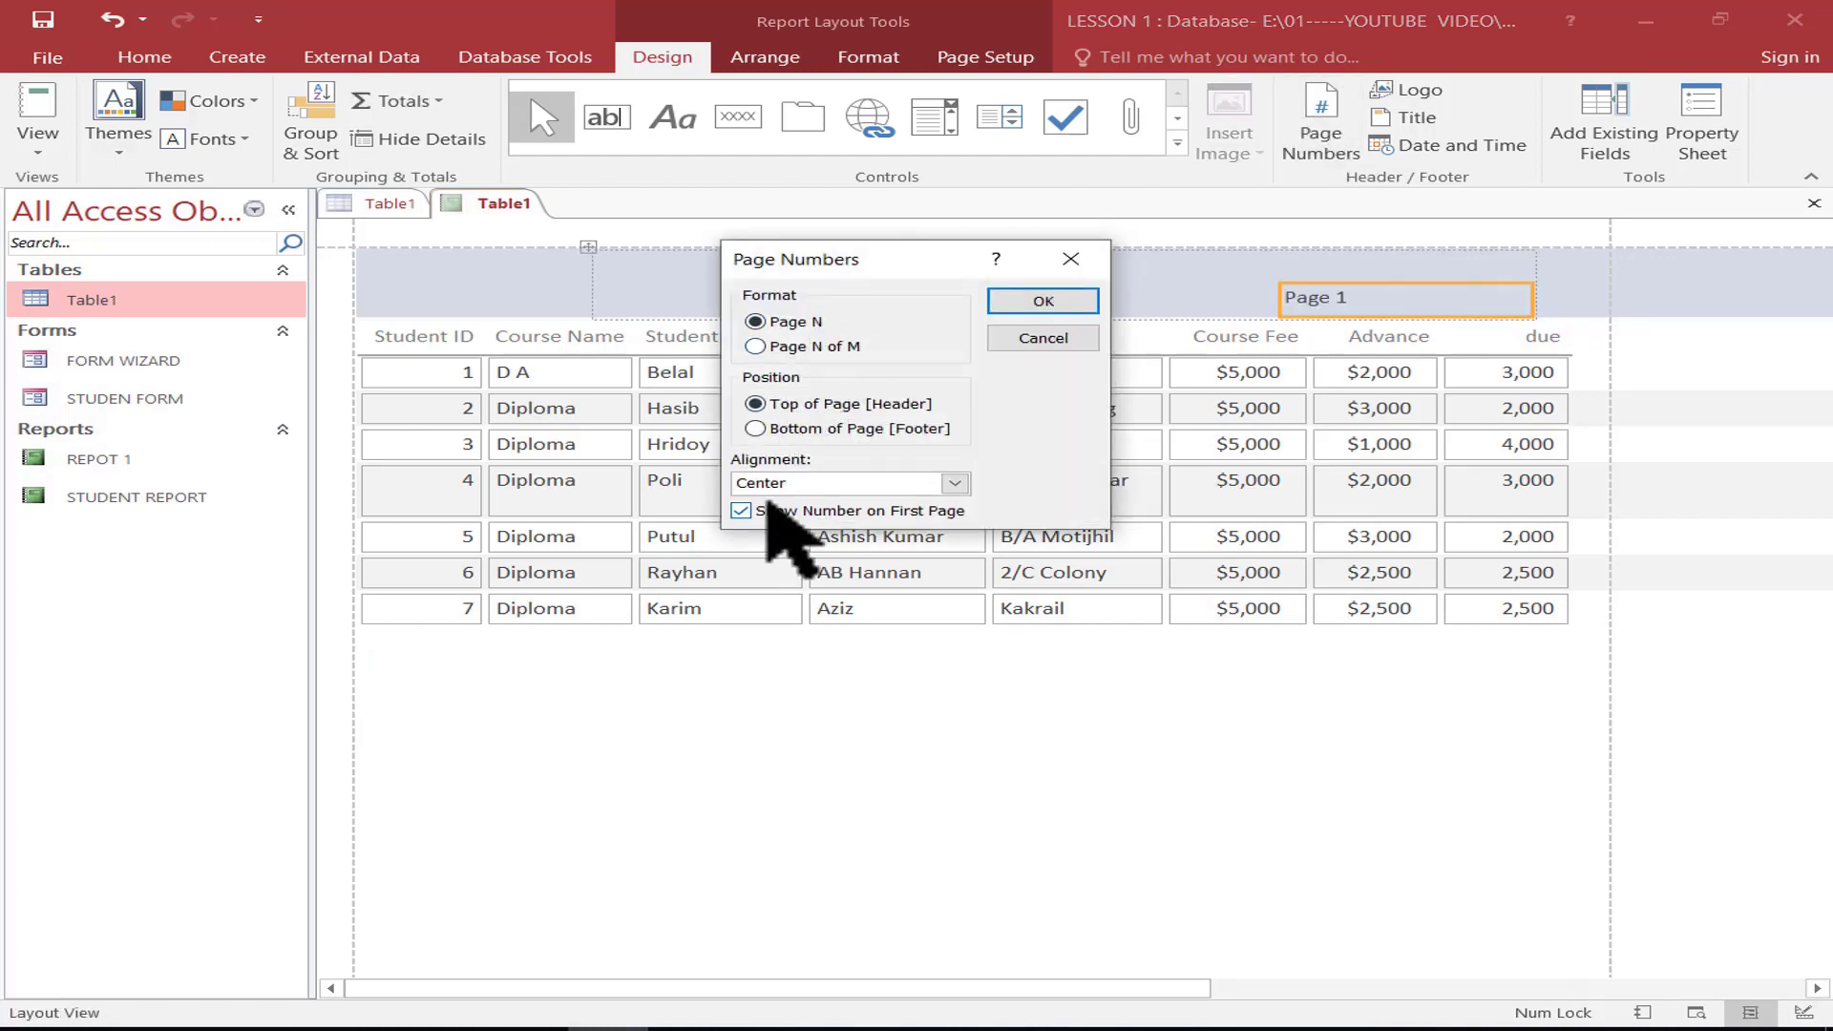
pyautogui.click(1043, 300)
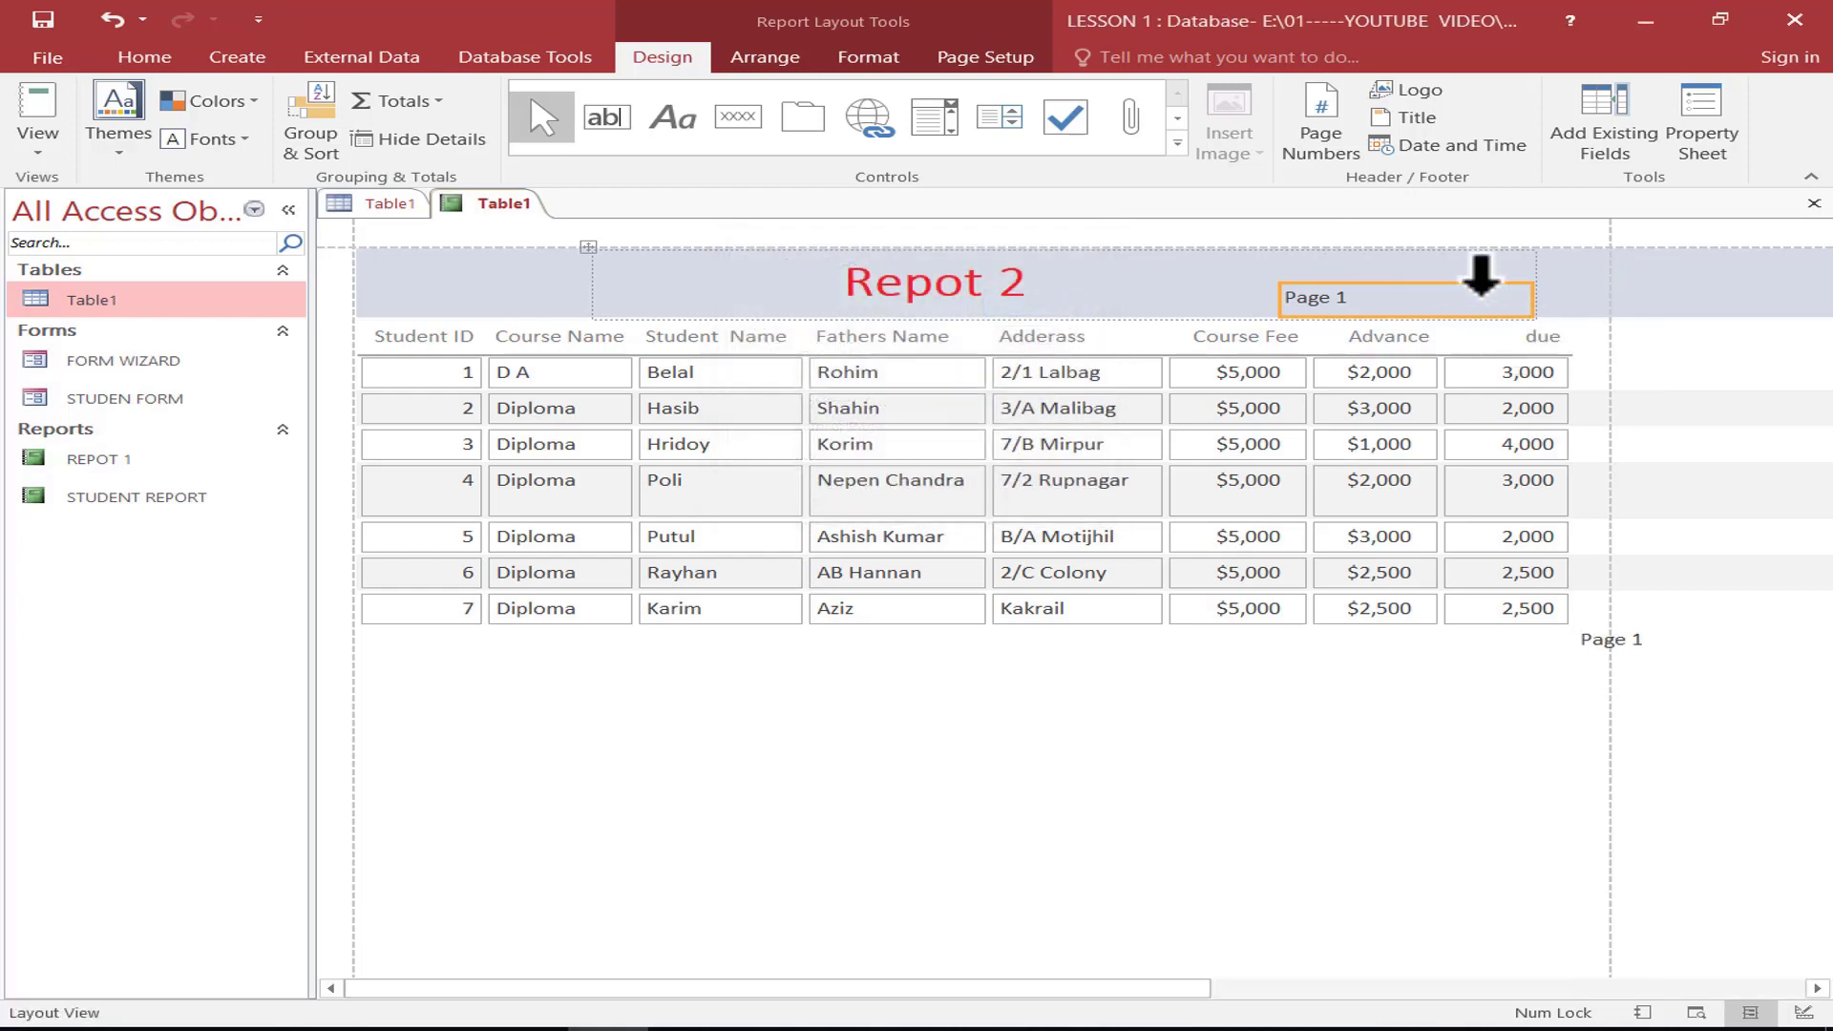
# Delete the page number beside the report title and move the new footer page number inside the margin, below the table
pyautogui.press('Delete')
pyautogui.moveTo(1595, 654); pyautogui.dragTo(1268, 704)
# Examine the report in Print Preview, check the Print settings without printing, and close the preview
pyautogui.click(48, 126)
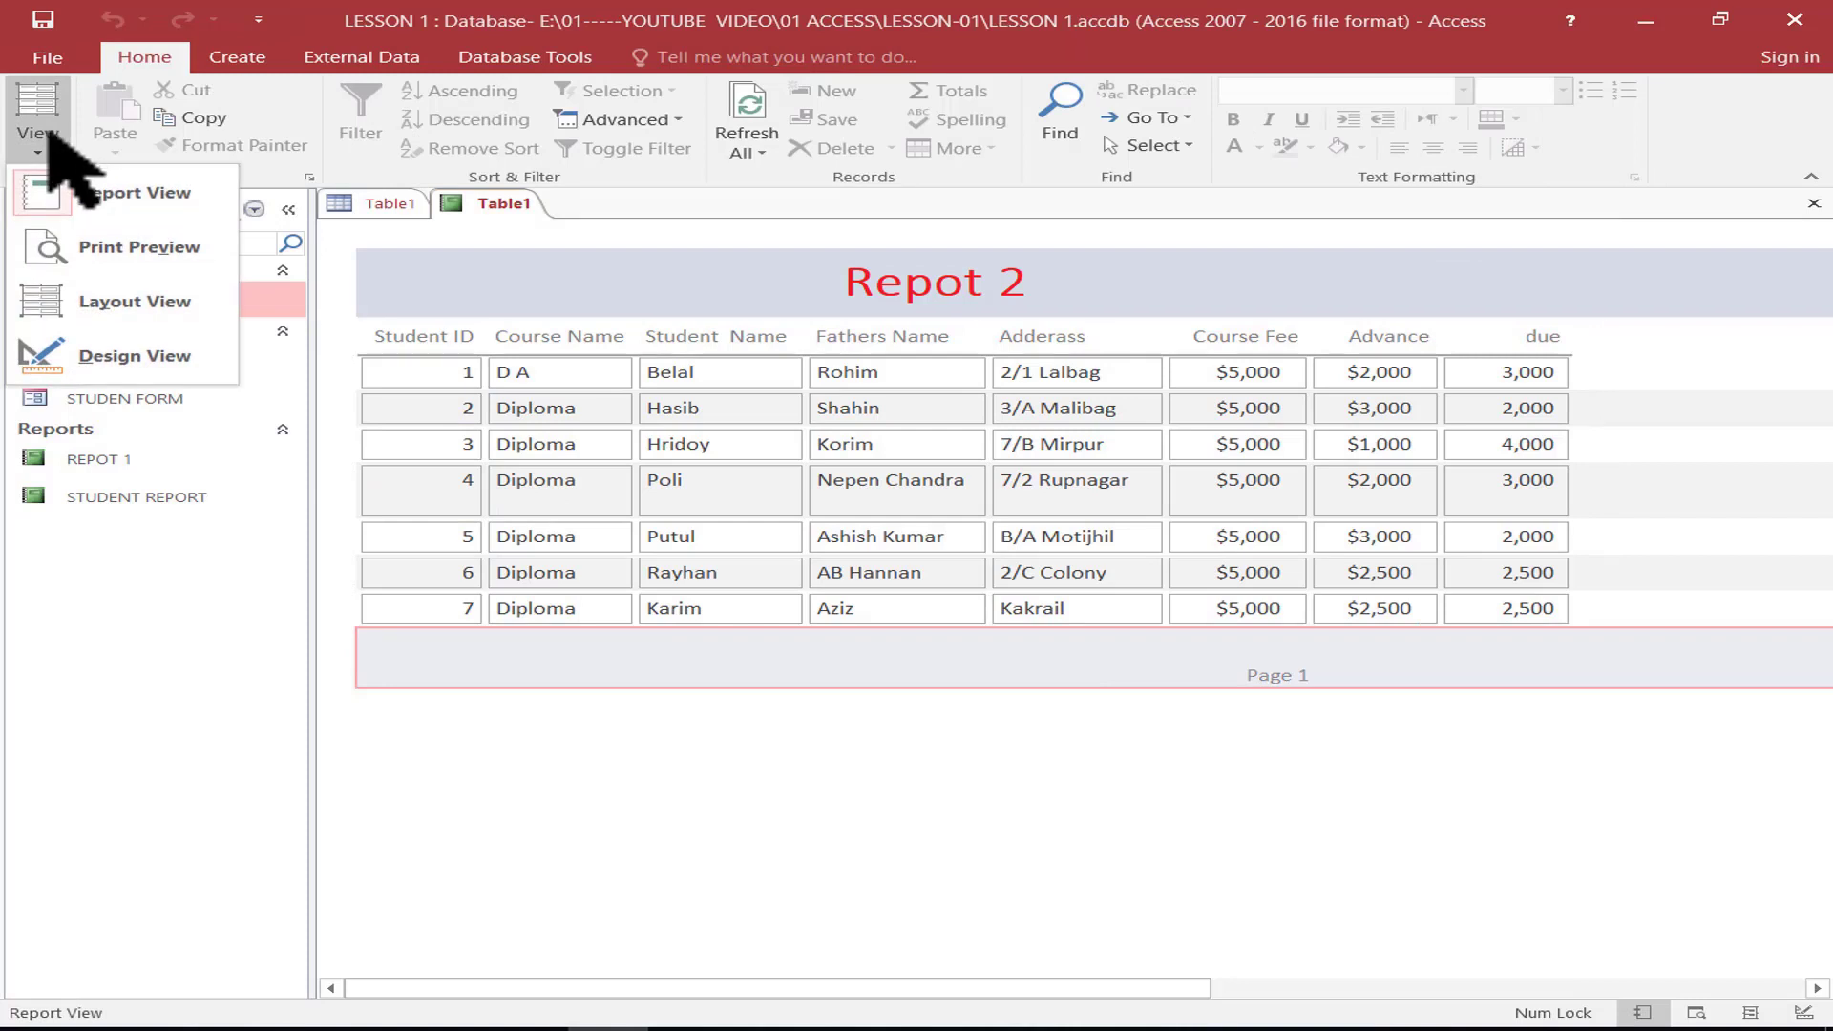
pyautogui.click(140, 248)
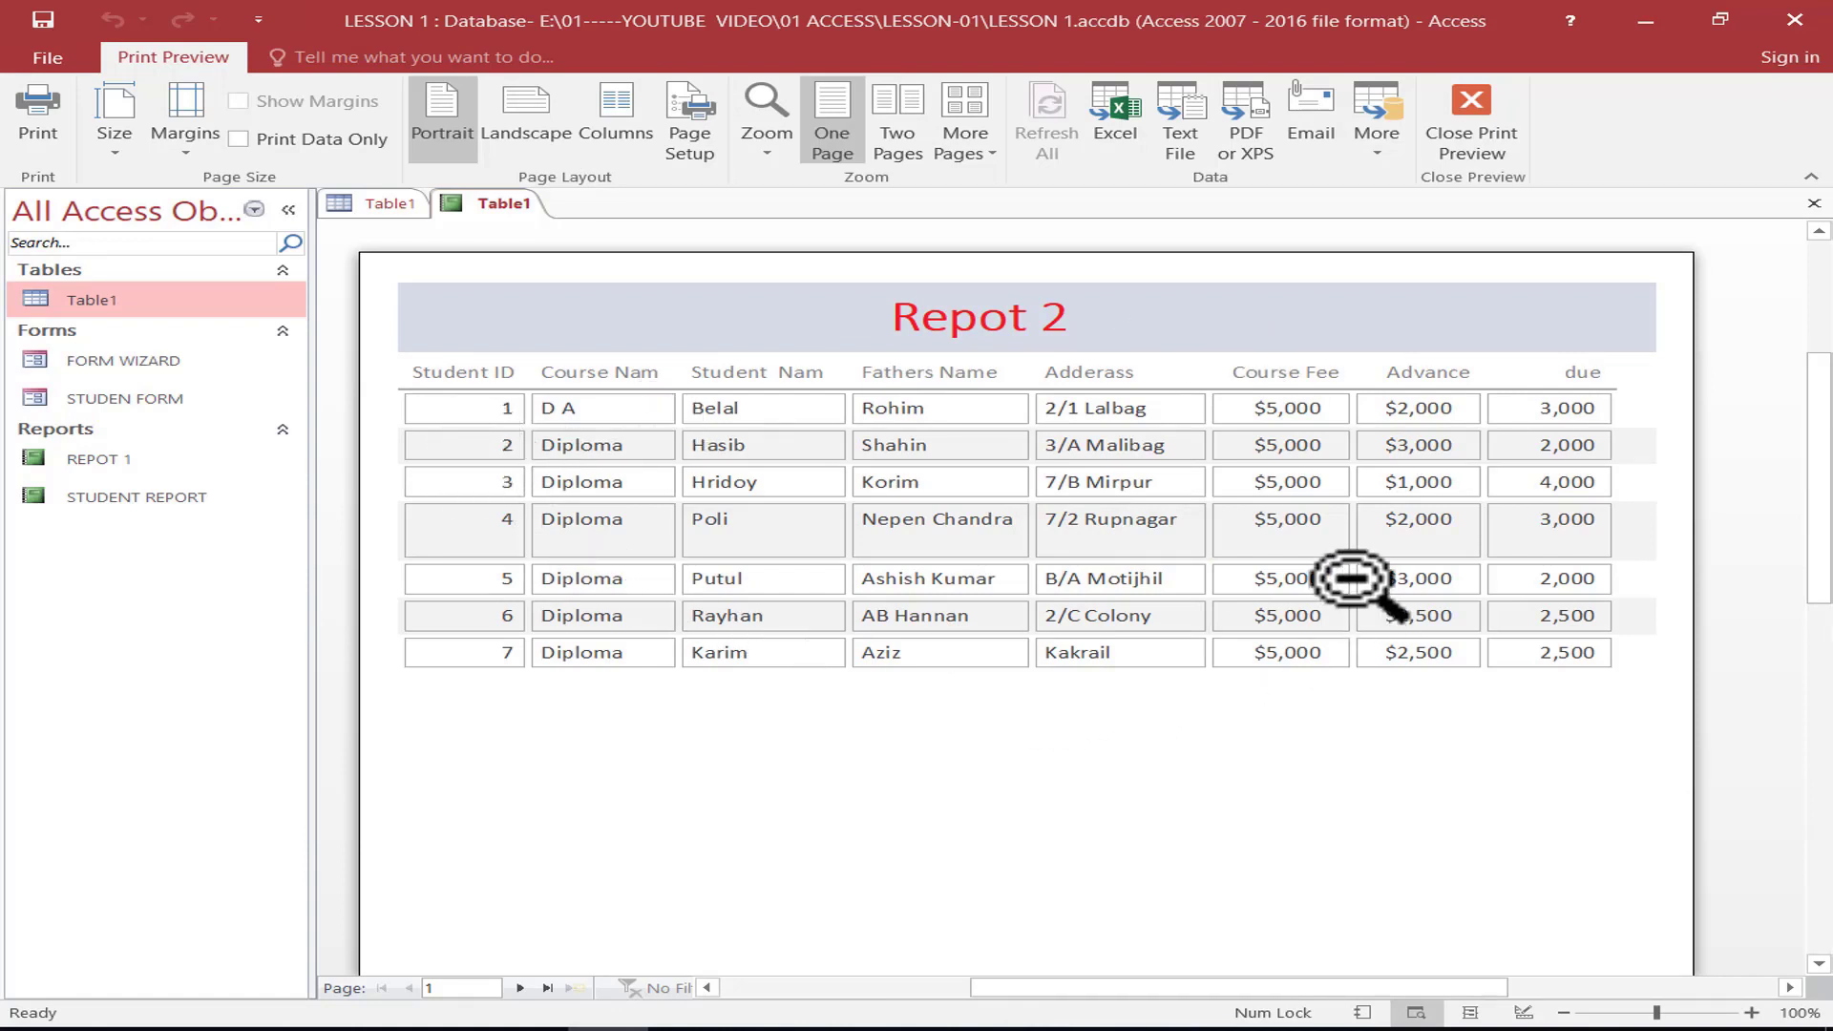
pyautogui.scroll(-2, 1360, 585)
pyautogui.scroll(-3, 1360, 585)
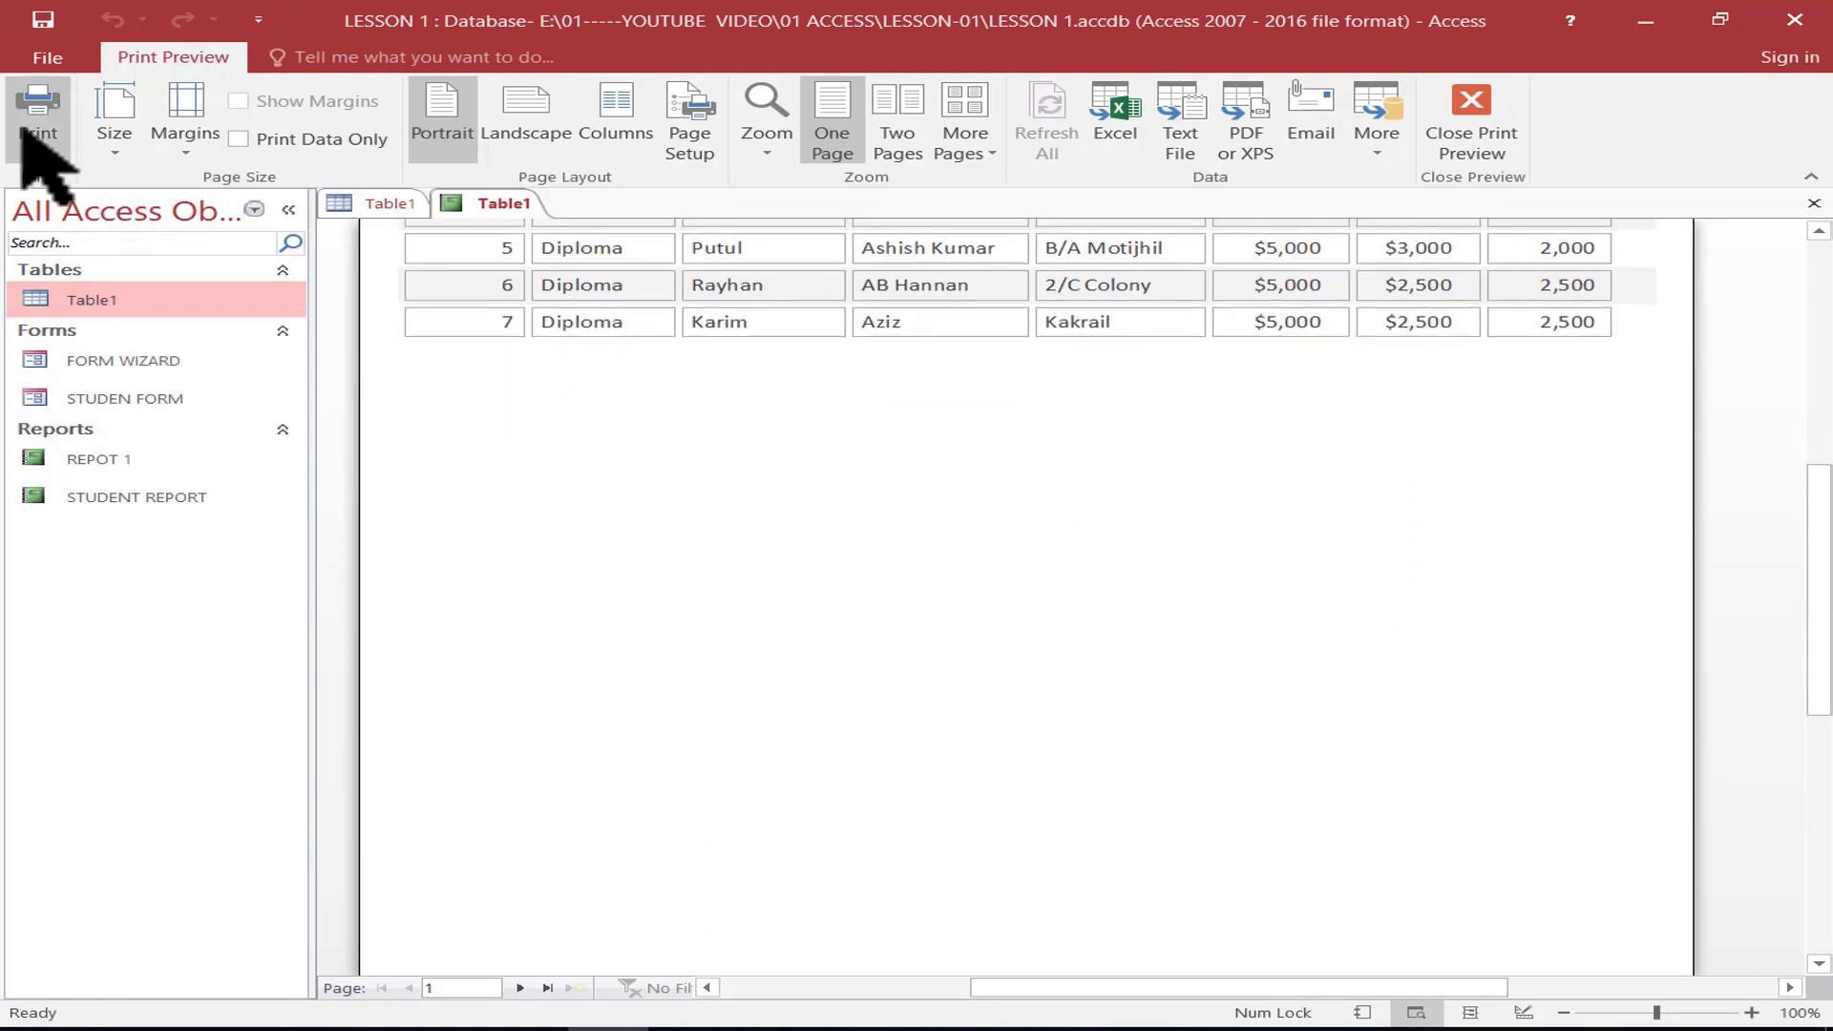
pyautogui.click(24, 134)
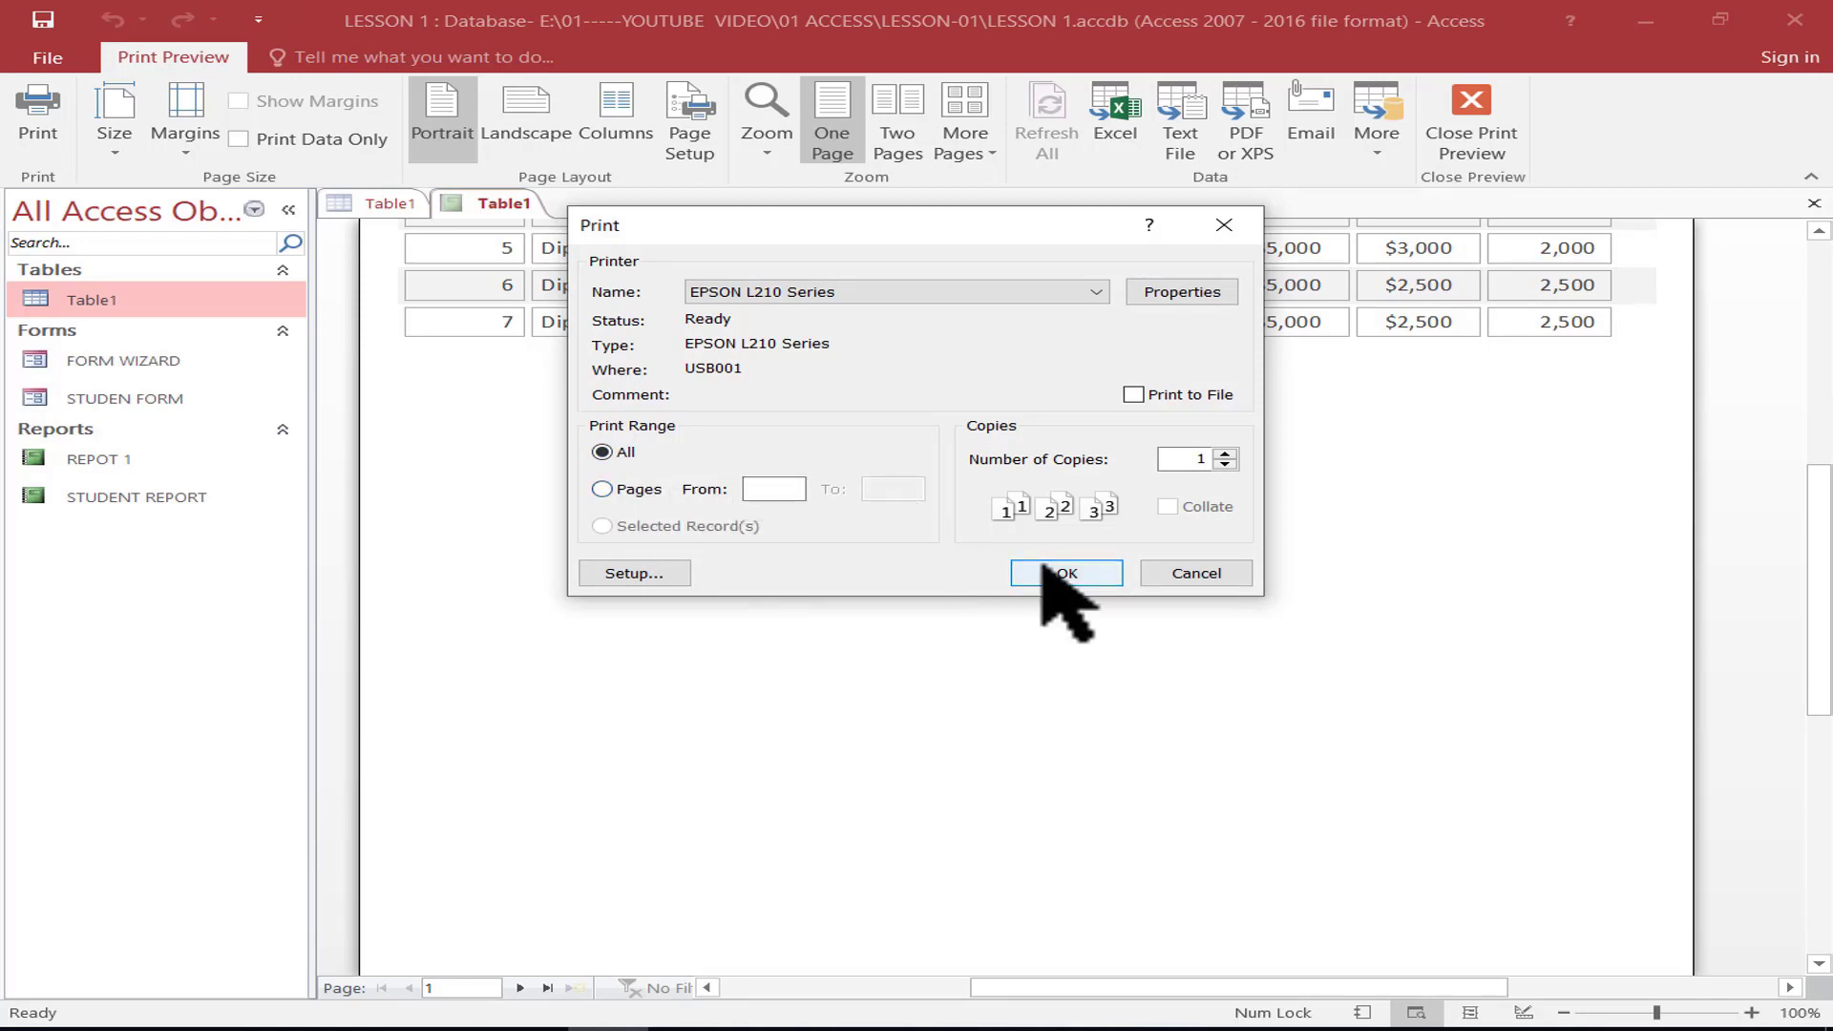
pyautogui.click(1196, 572)
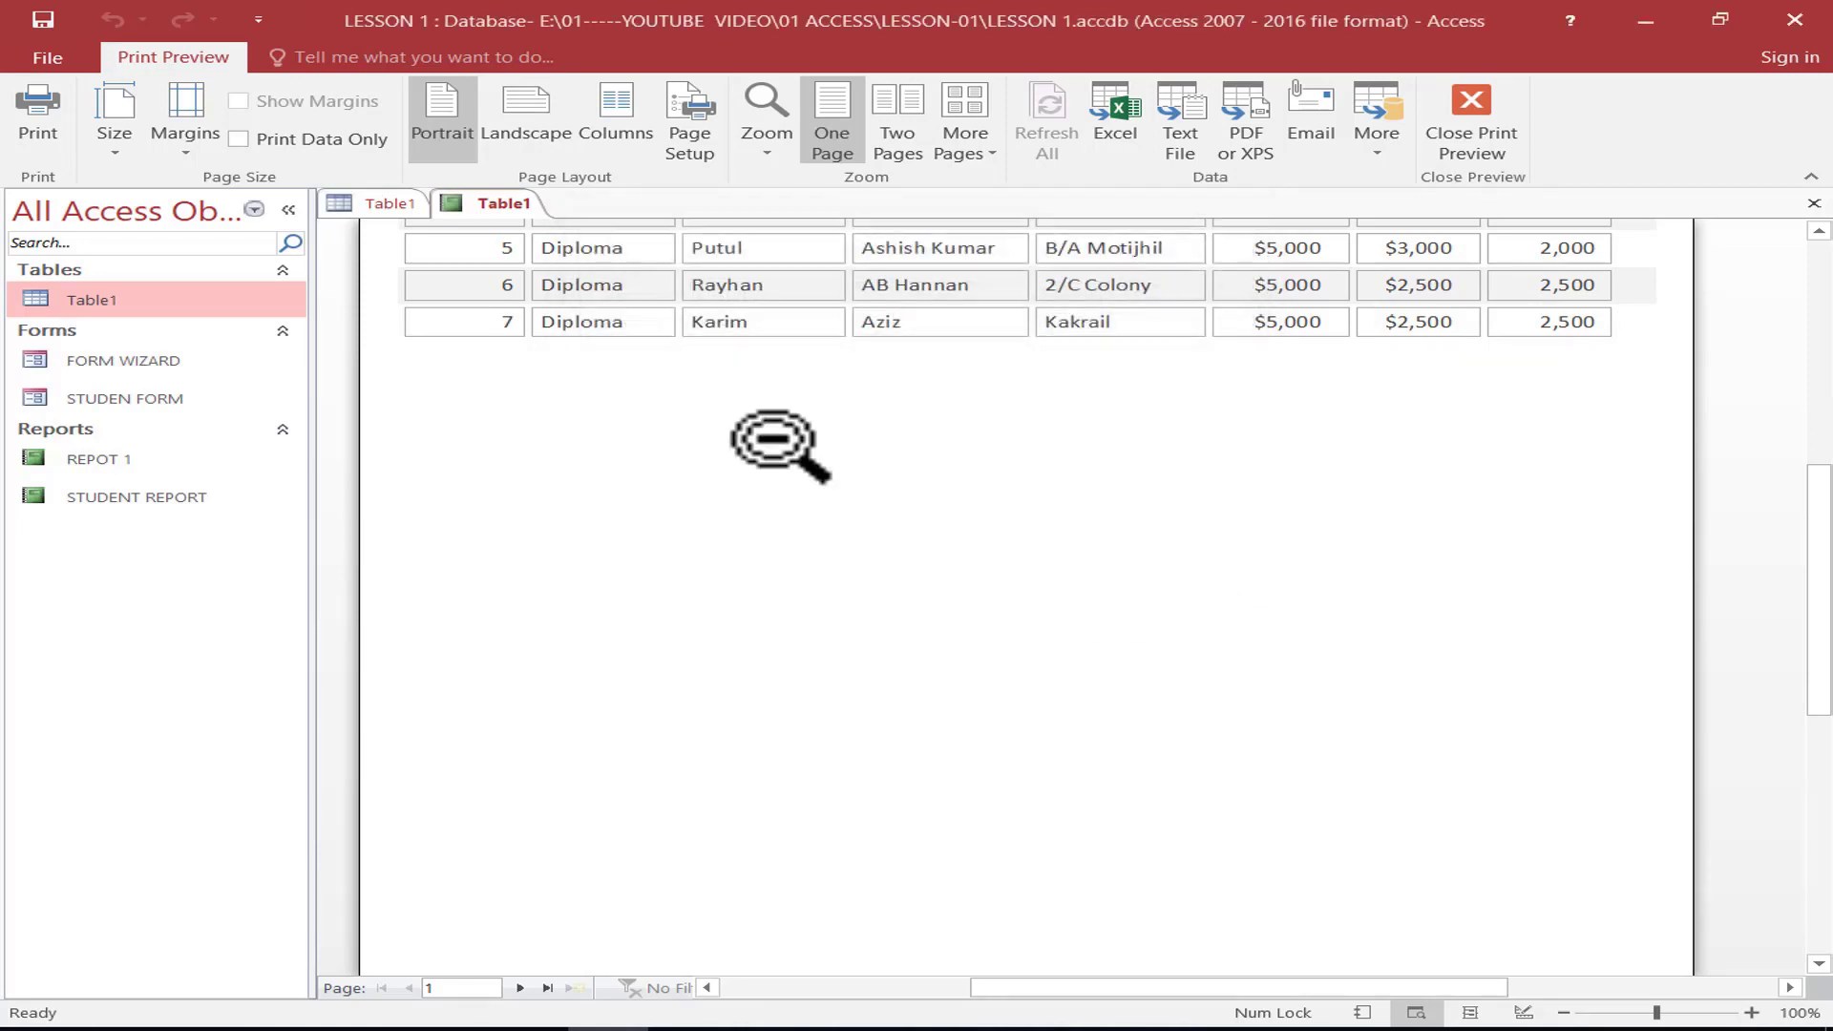
pyautogui.click(1499, 110)
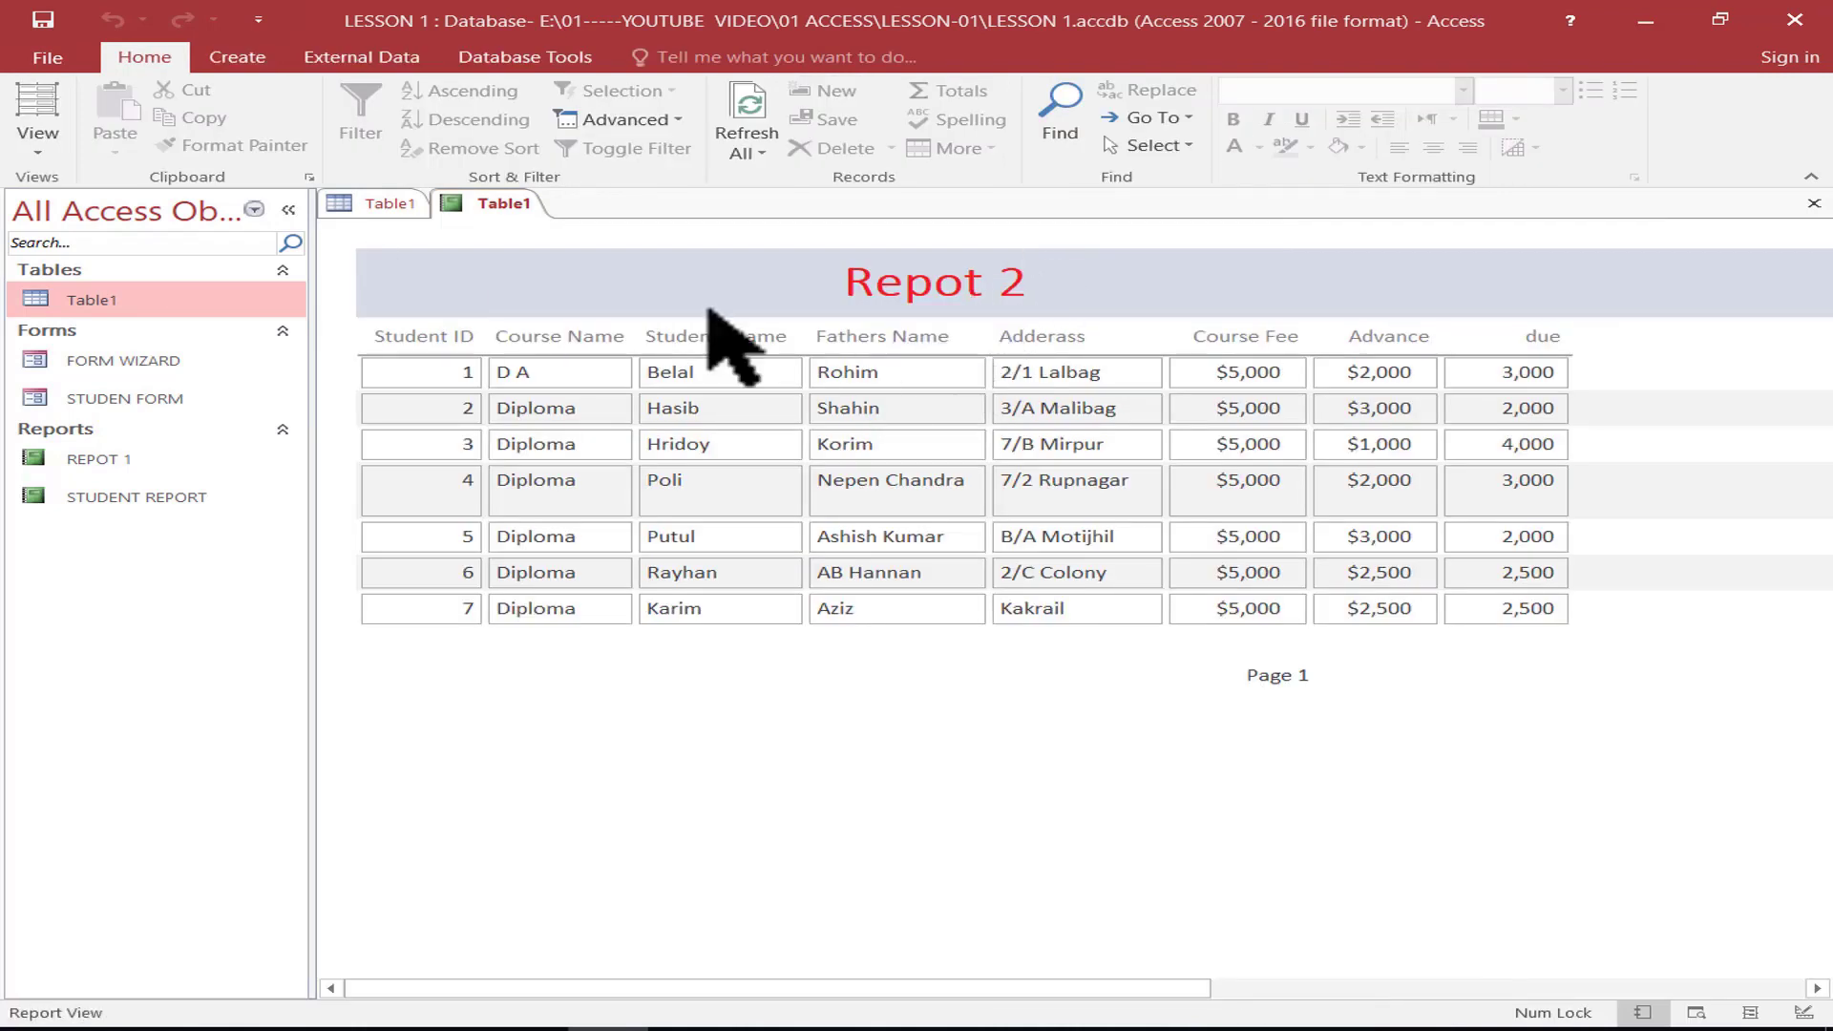
# Find the first student's name in the report with a whole-field search
pyautogui.click(1059, 119)
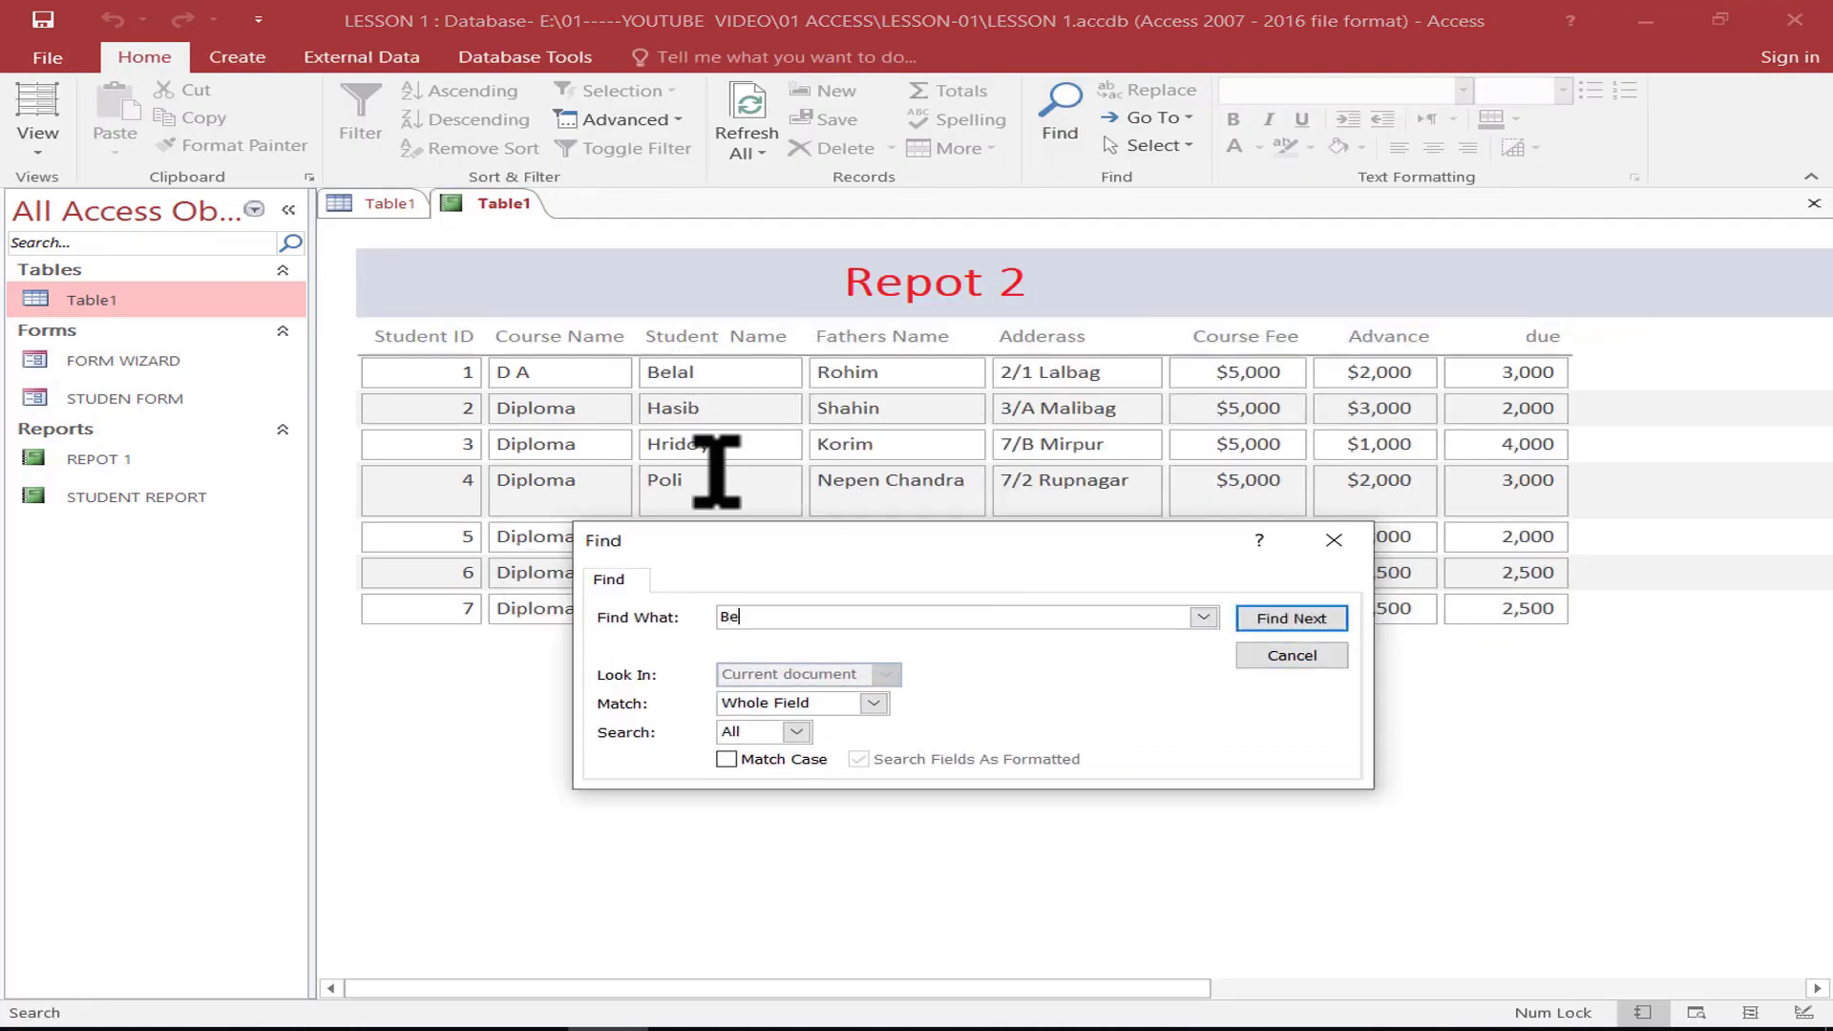
pyautogui.click(1289, 619)
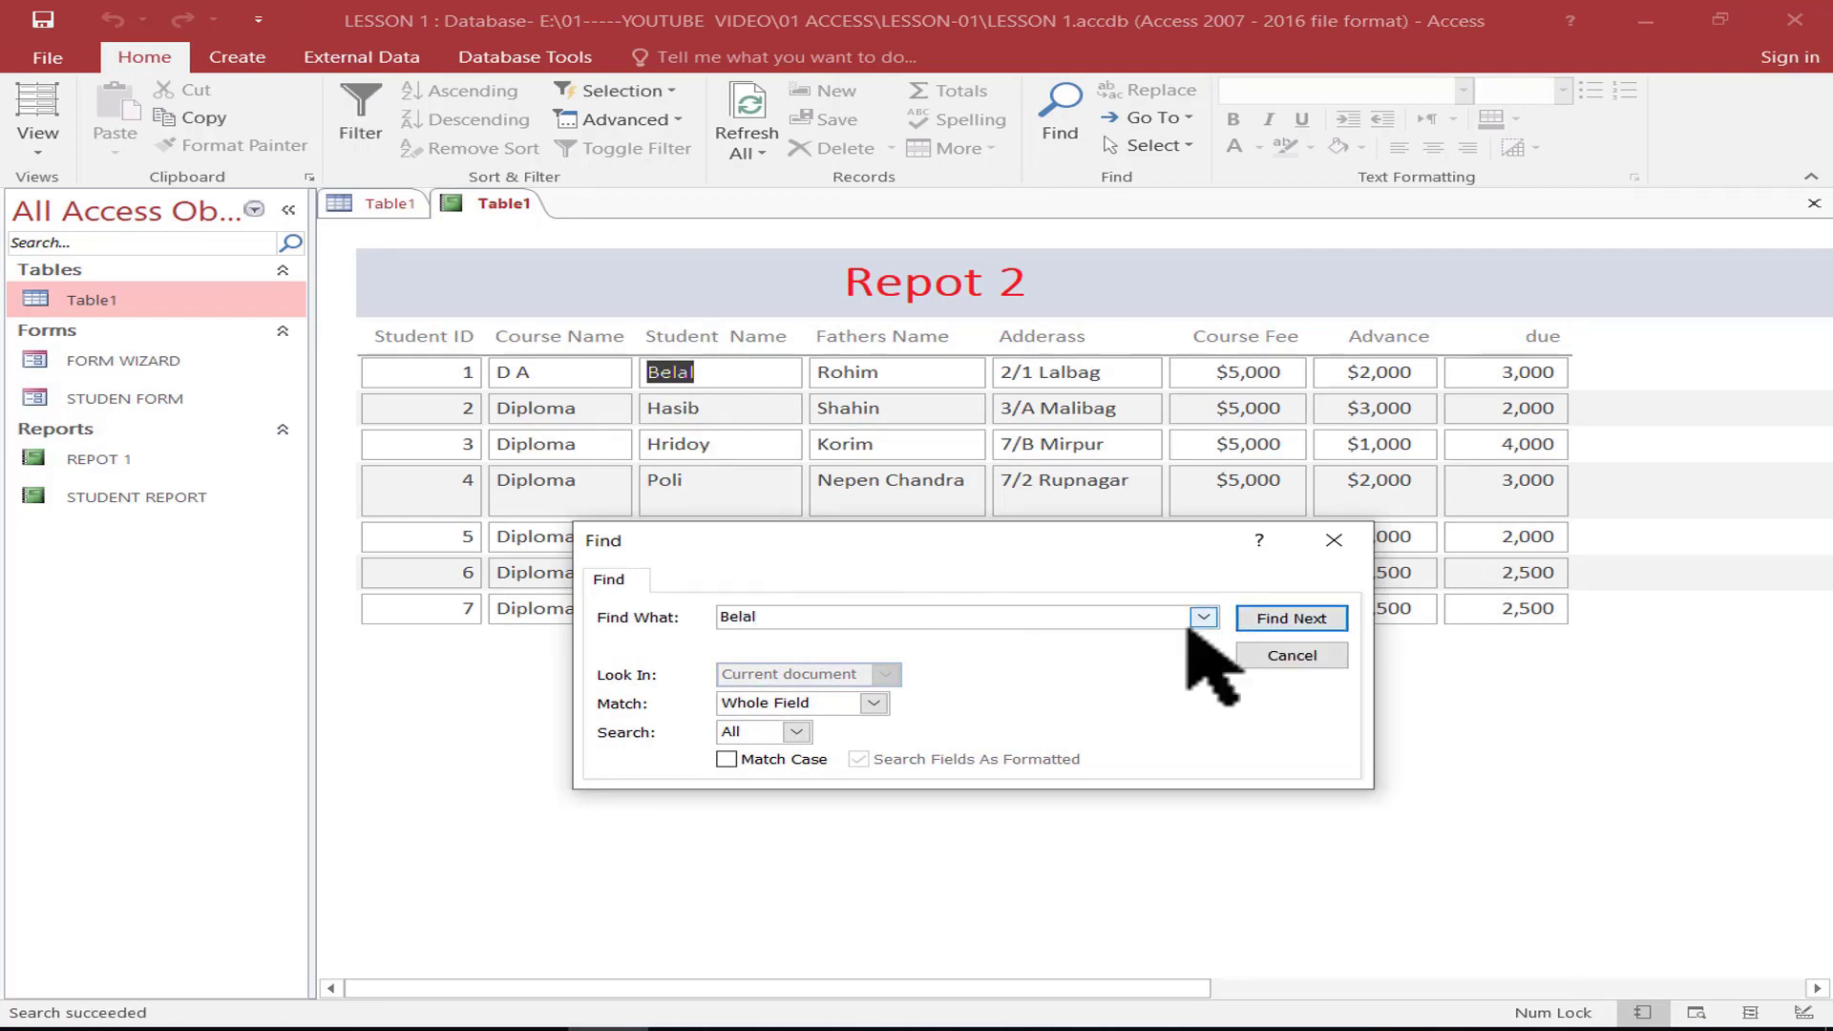
pyautogui.click(1337, 544)
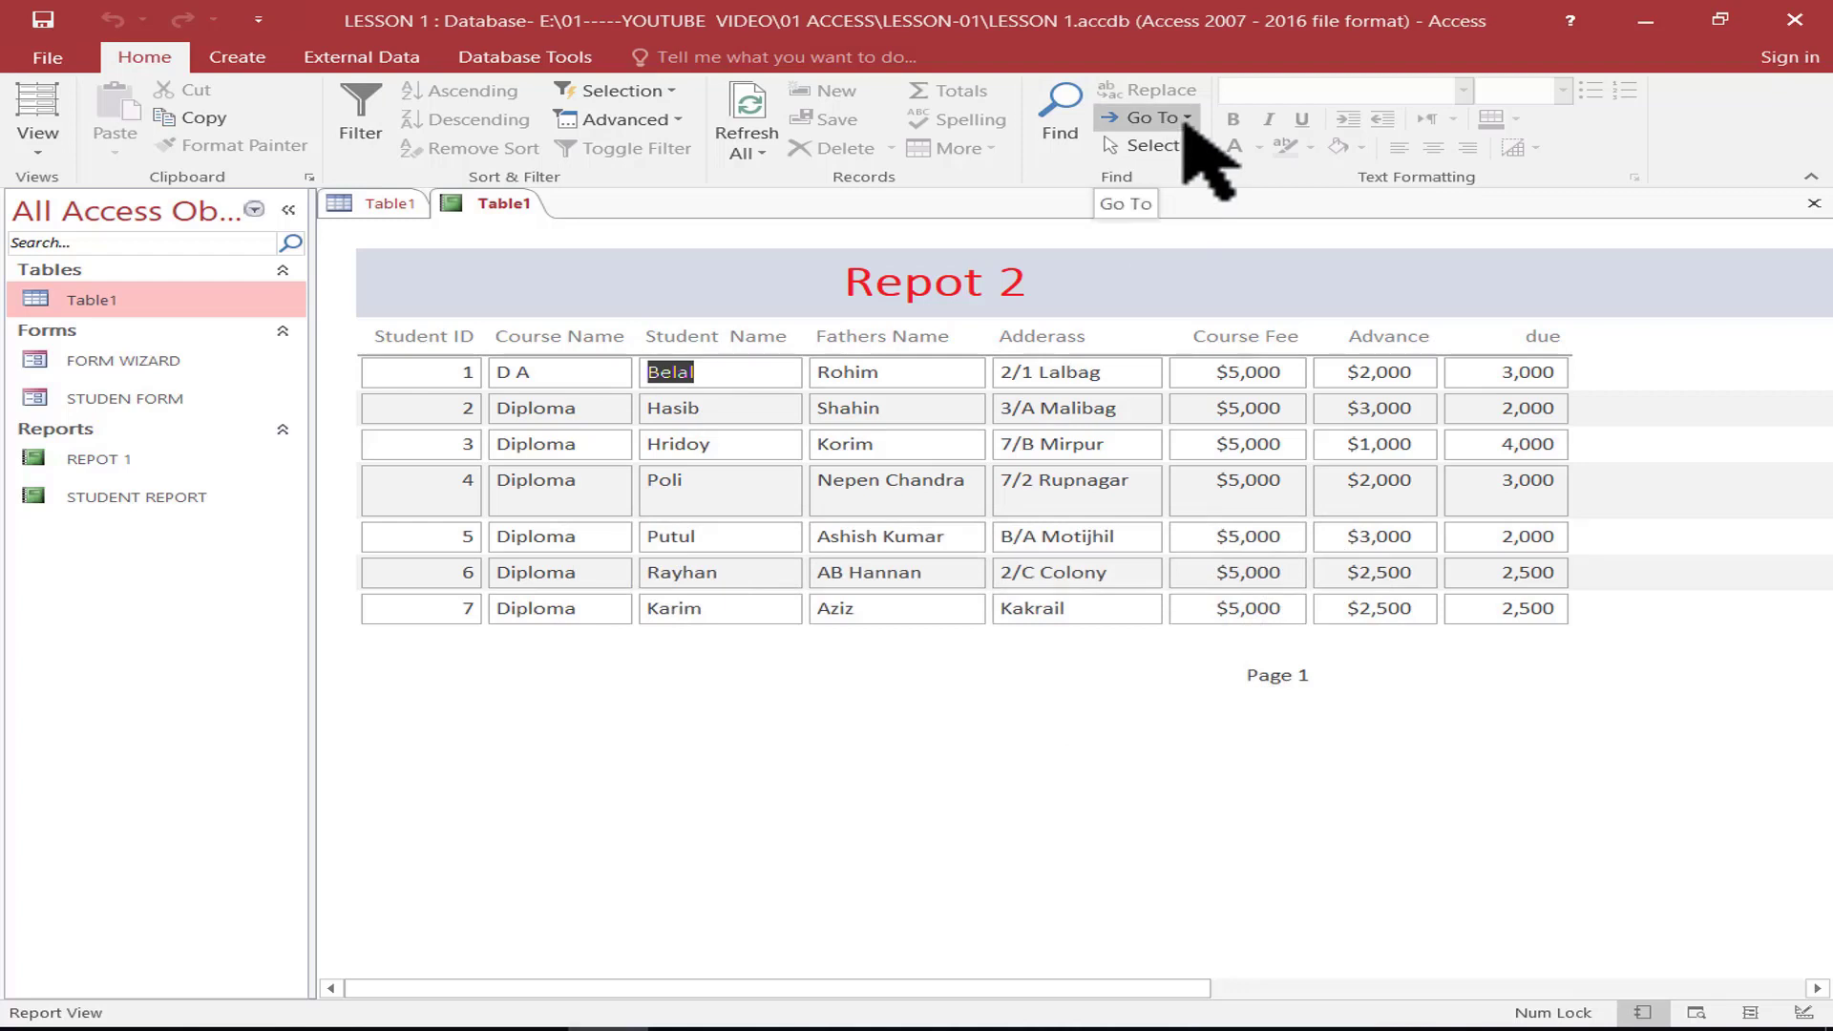
# Try the Go To record navigation commands on the report, ending at the footer's page number
pyautogui.click(1191, 122)
pyautogui.click(1184, 149)
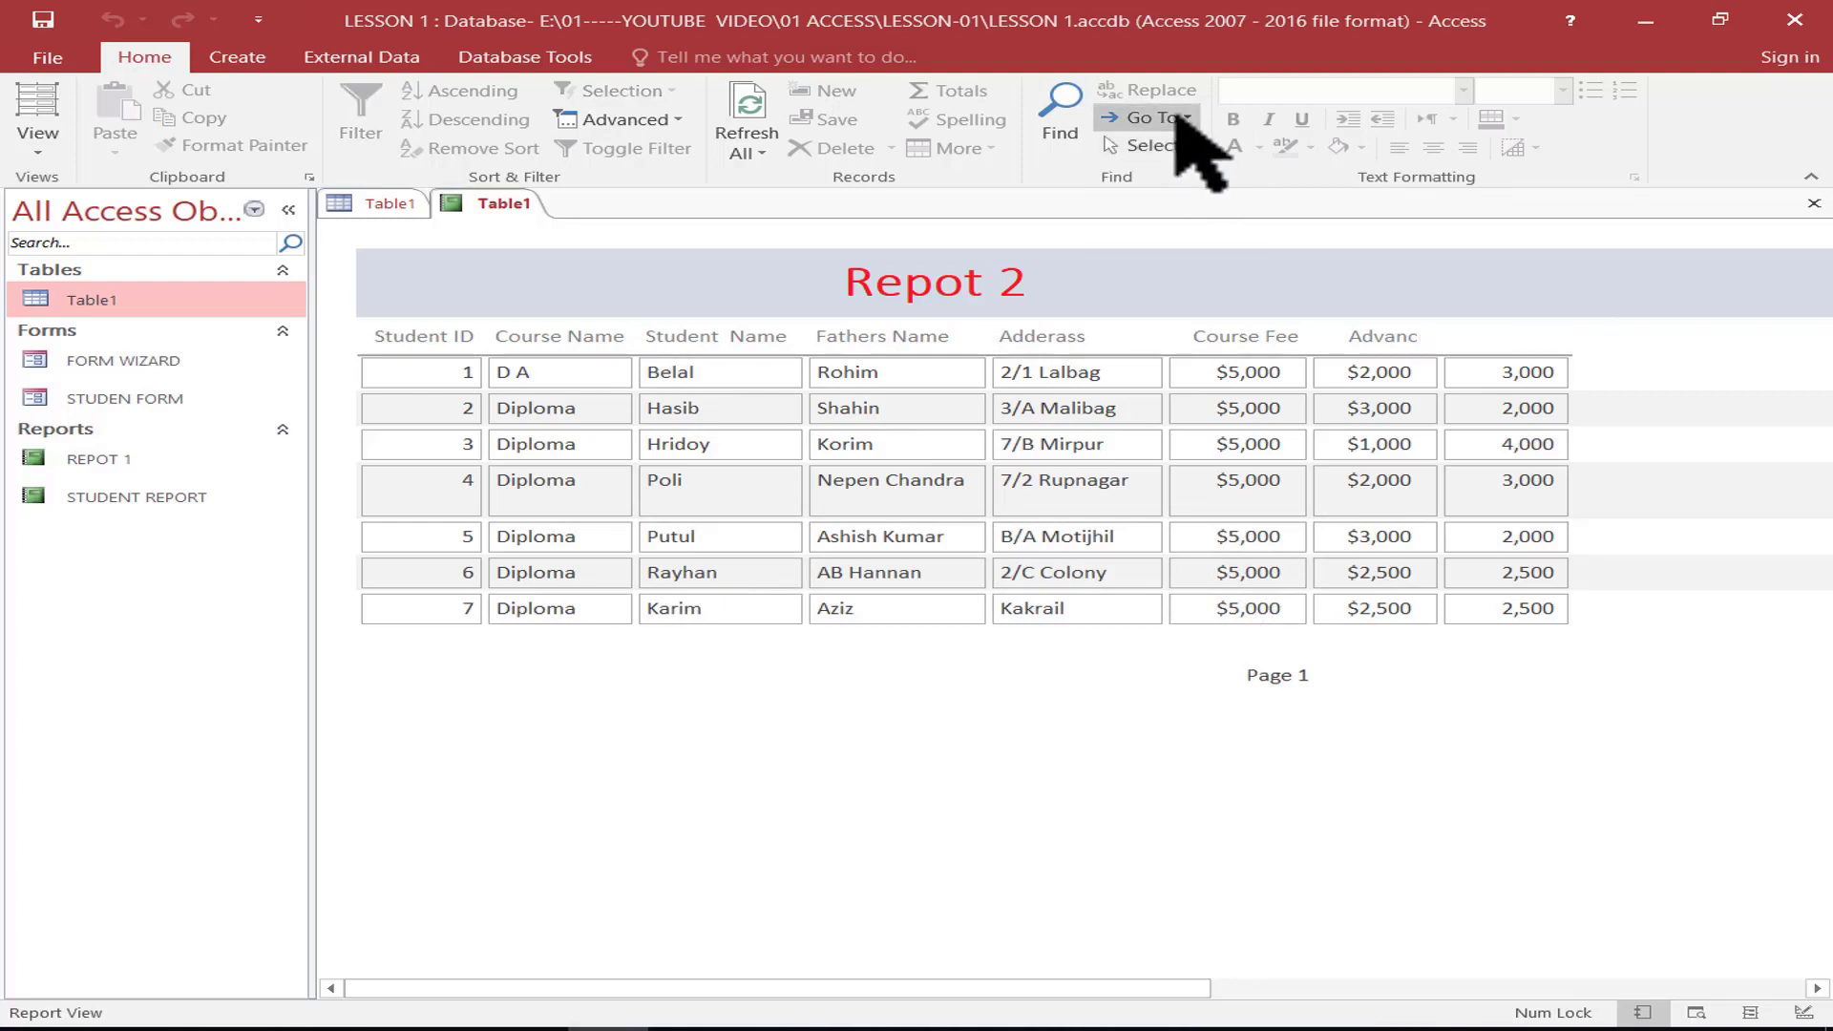
pyautogui.click(1186, 118)
pyautogui.click(1193, 181)
pyautogui.click(1187, 119)
pyautogui.click(1184, 210)
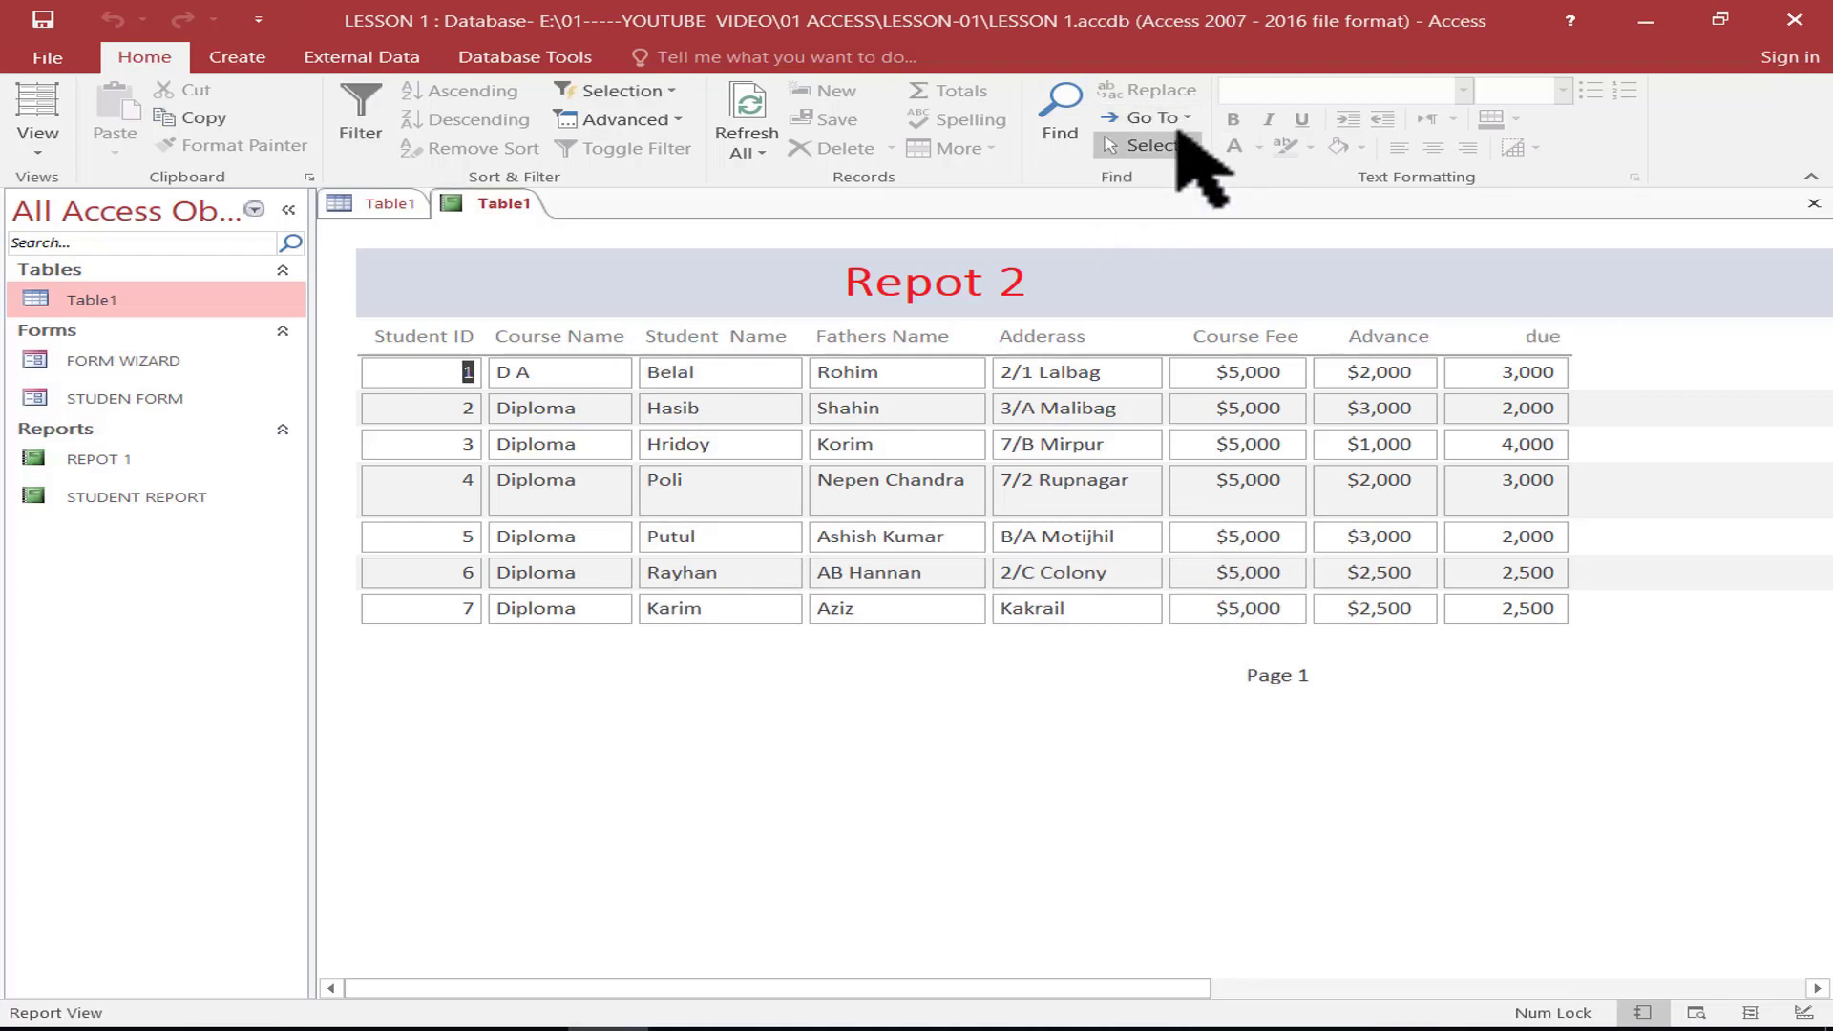
pyautogui.click(1186, 119)
pyautogui.click(1183, 244)
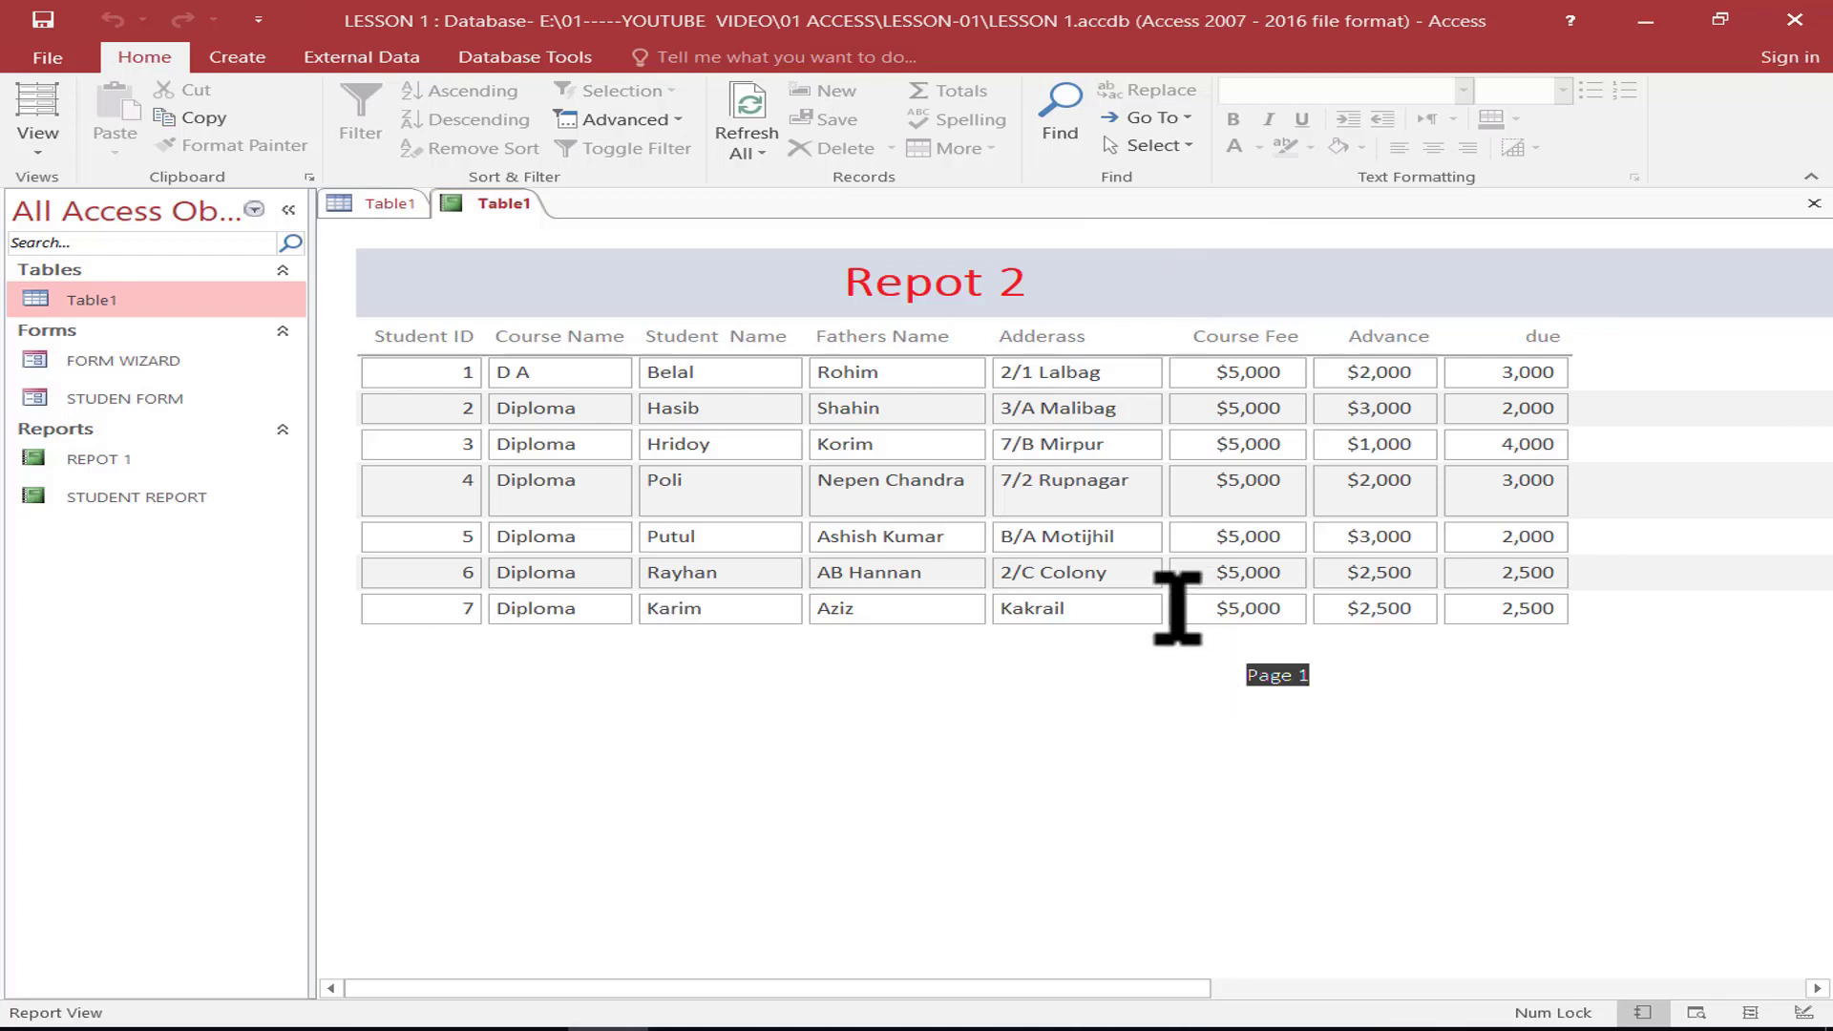
# Try Select and Select All on the report, and reselect only the page footer
pyautogui.click(1188, 145)
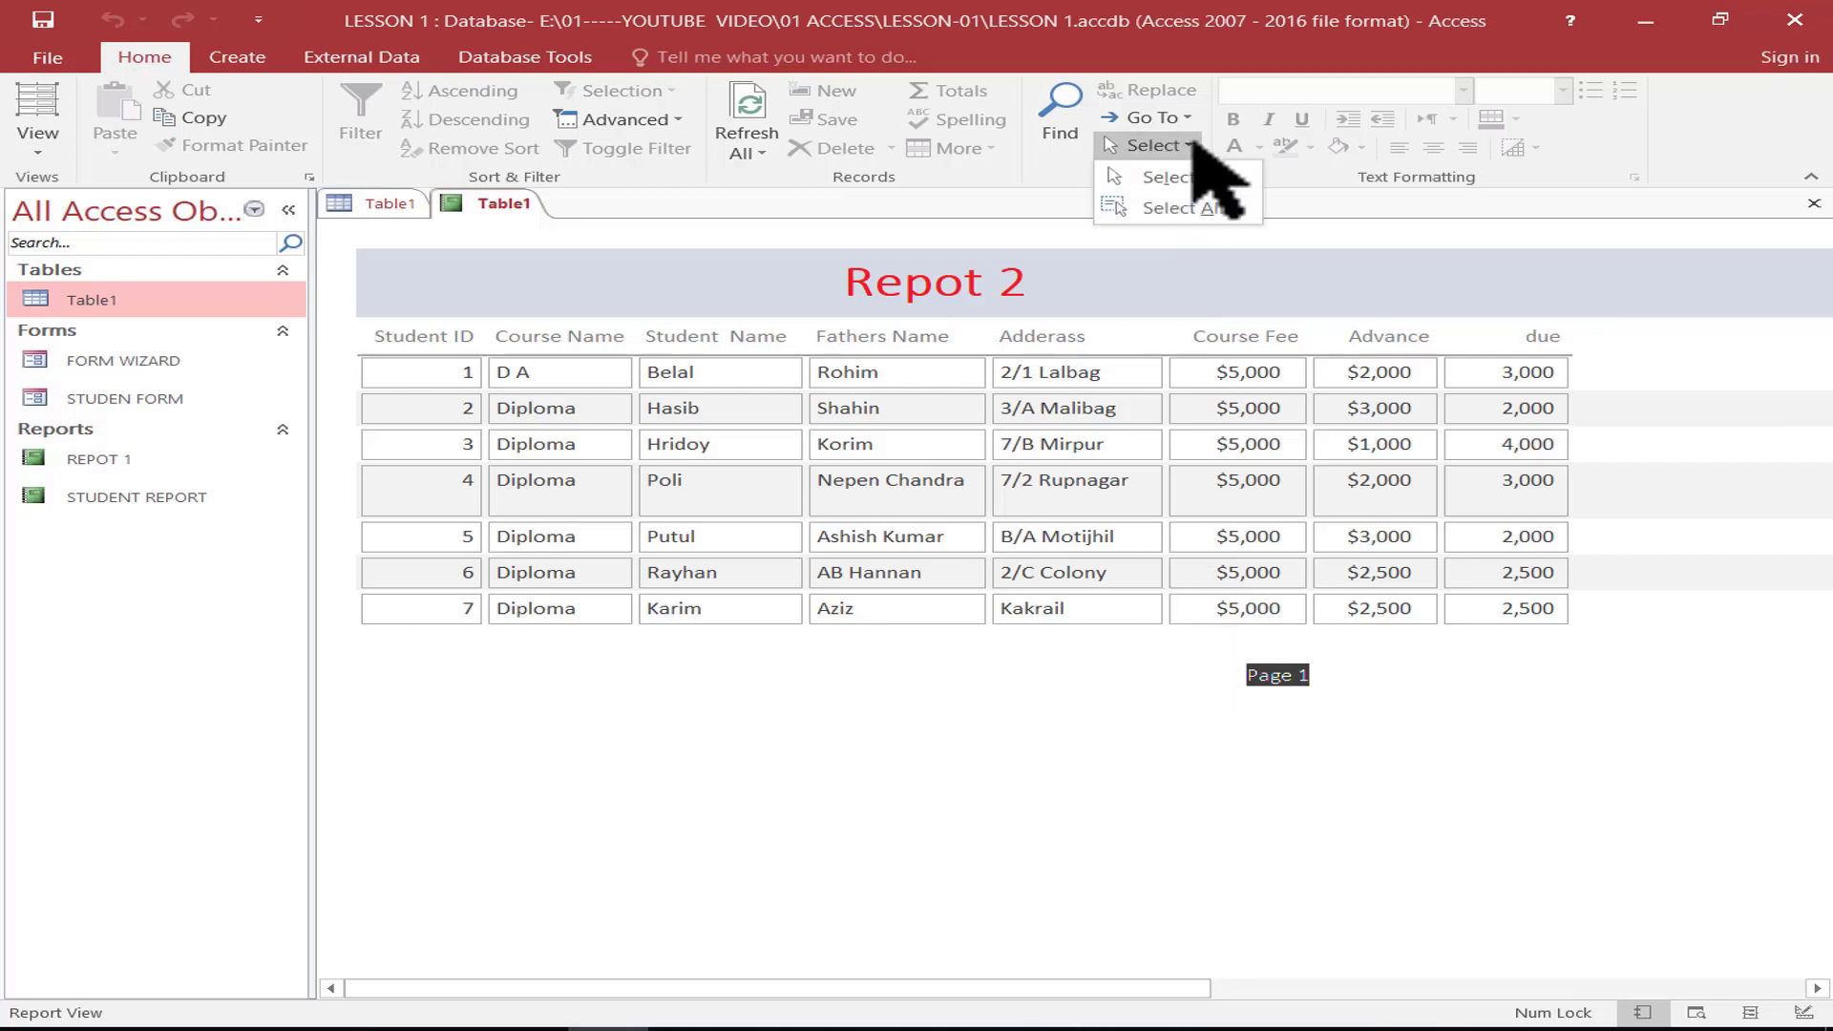
pyautogui.click(1186, 176)
pyautogui.click(1186, 145)
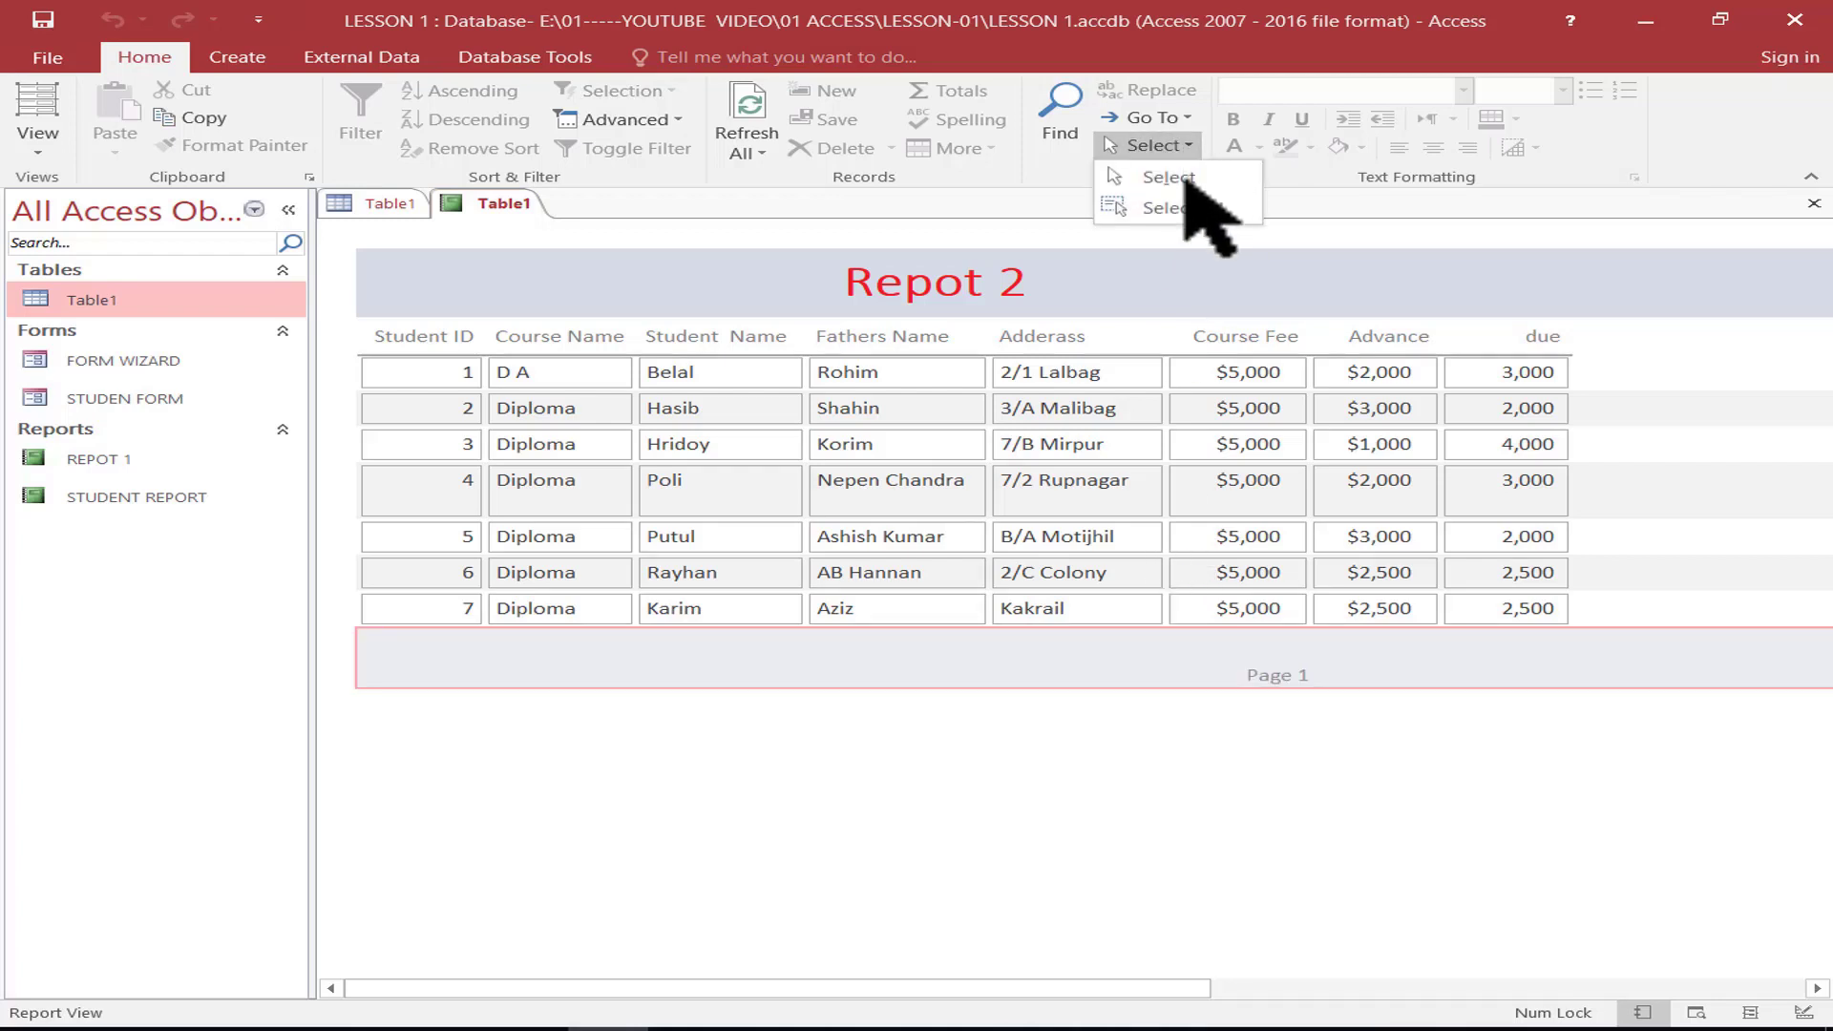
pyautogui.click(1186, 205)
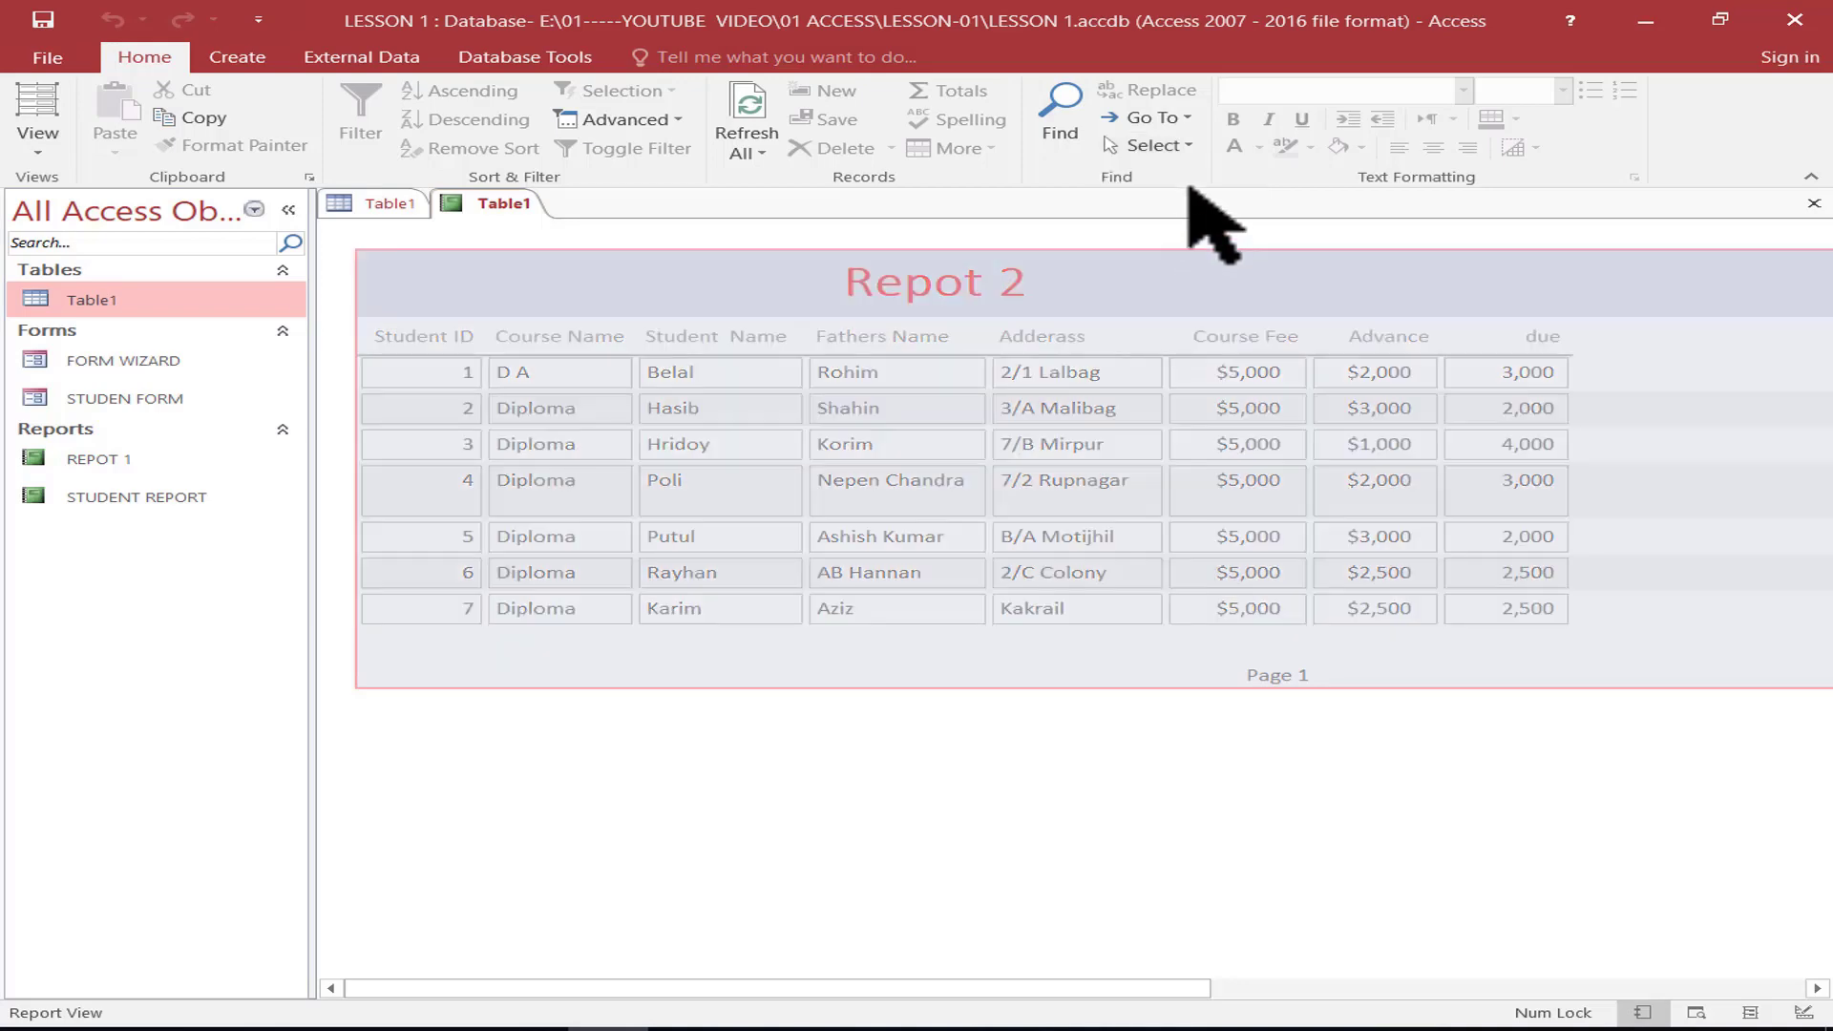
pyautogui.click(1090, 637)
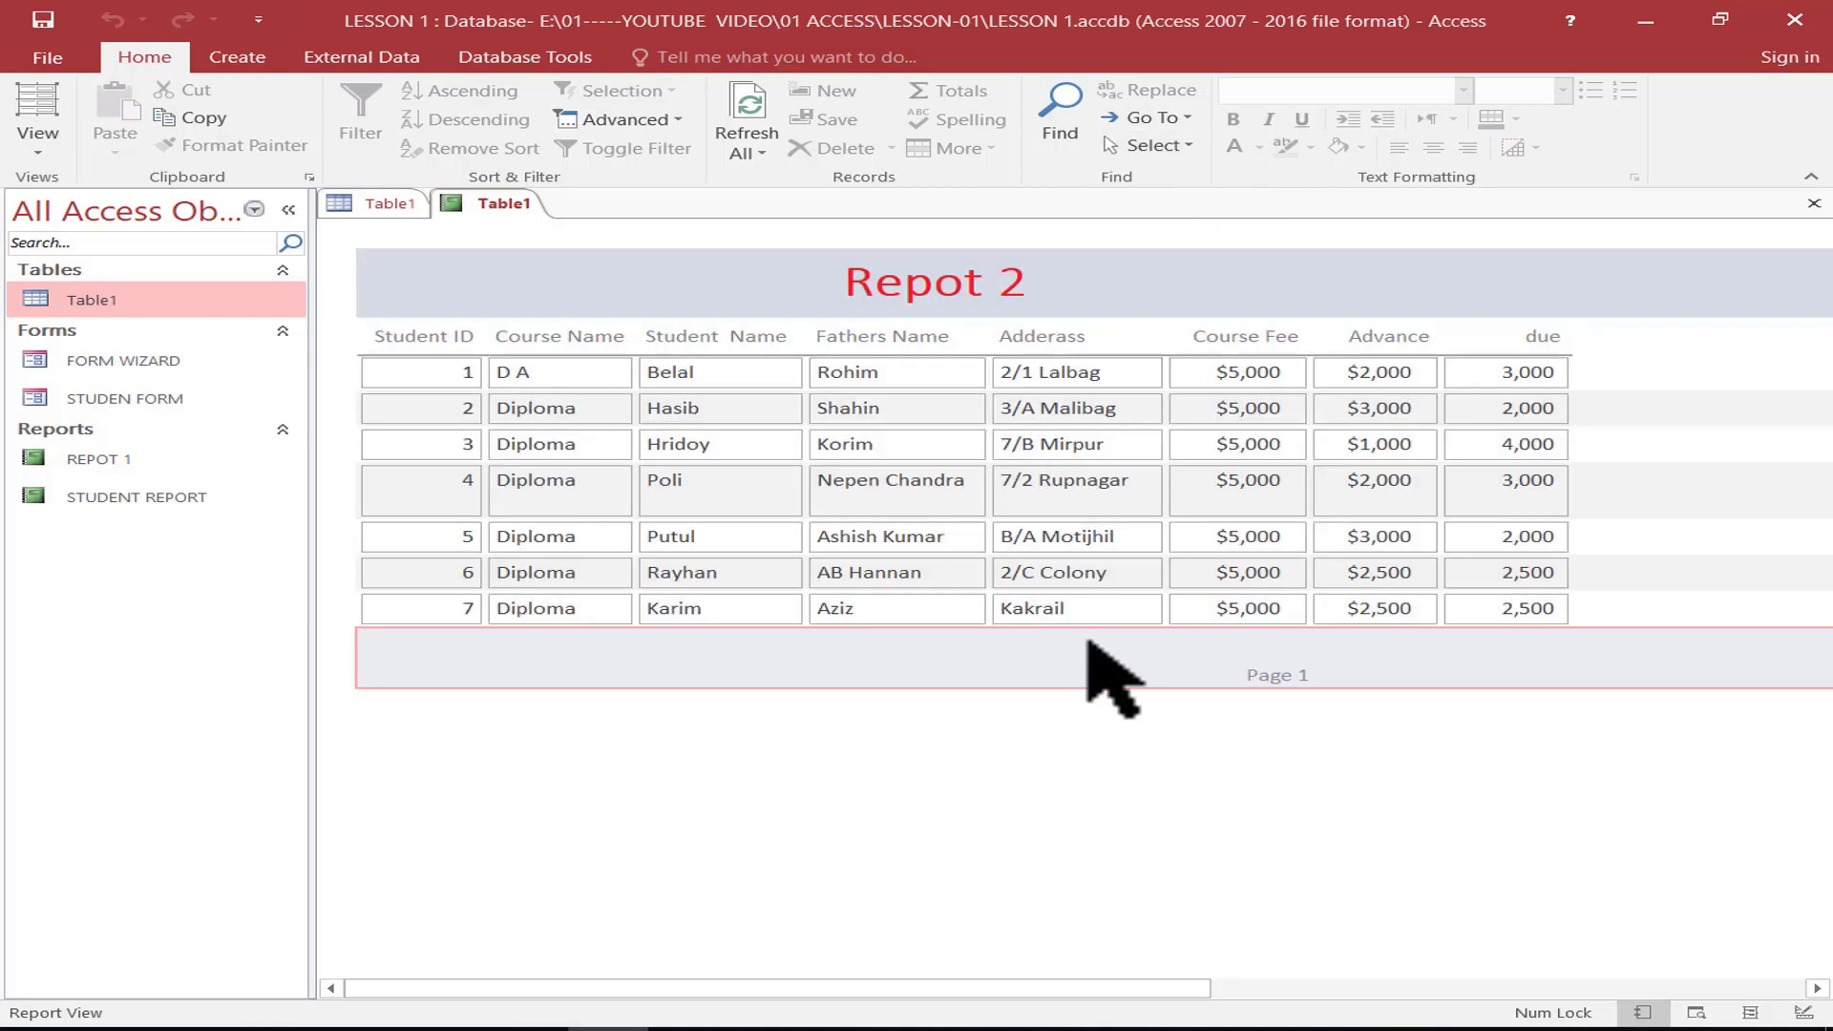
# Return to Design View and apply Auto Order to the Report Header section's tab order
pyautogui.click(38, 155)
pyautogui.click(124, 351)
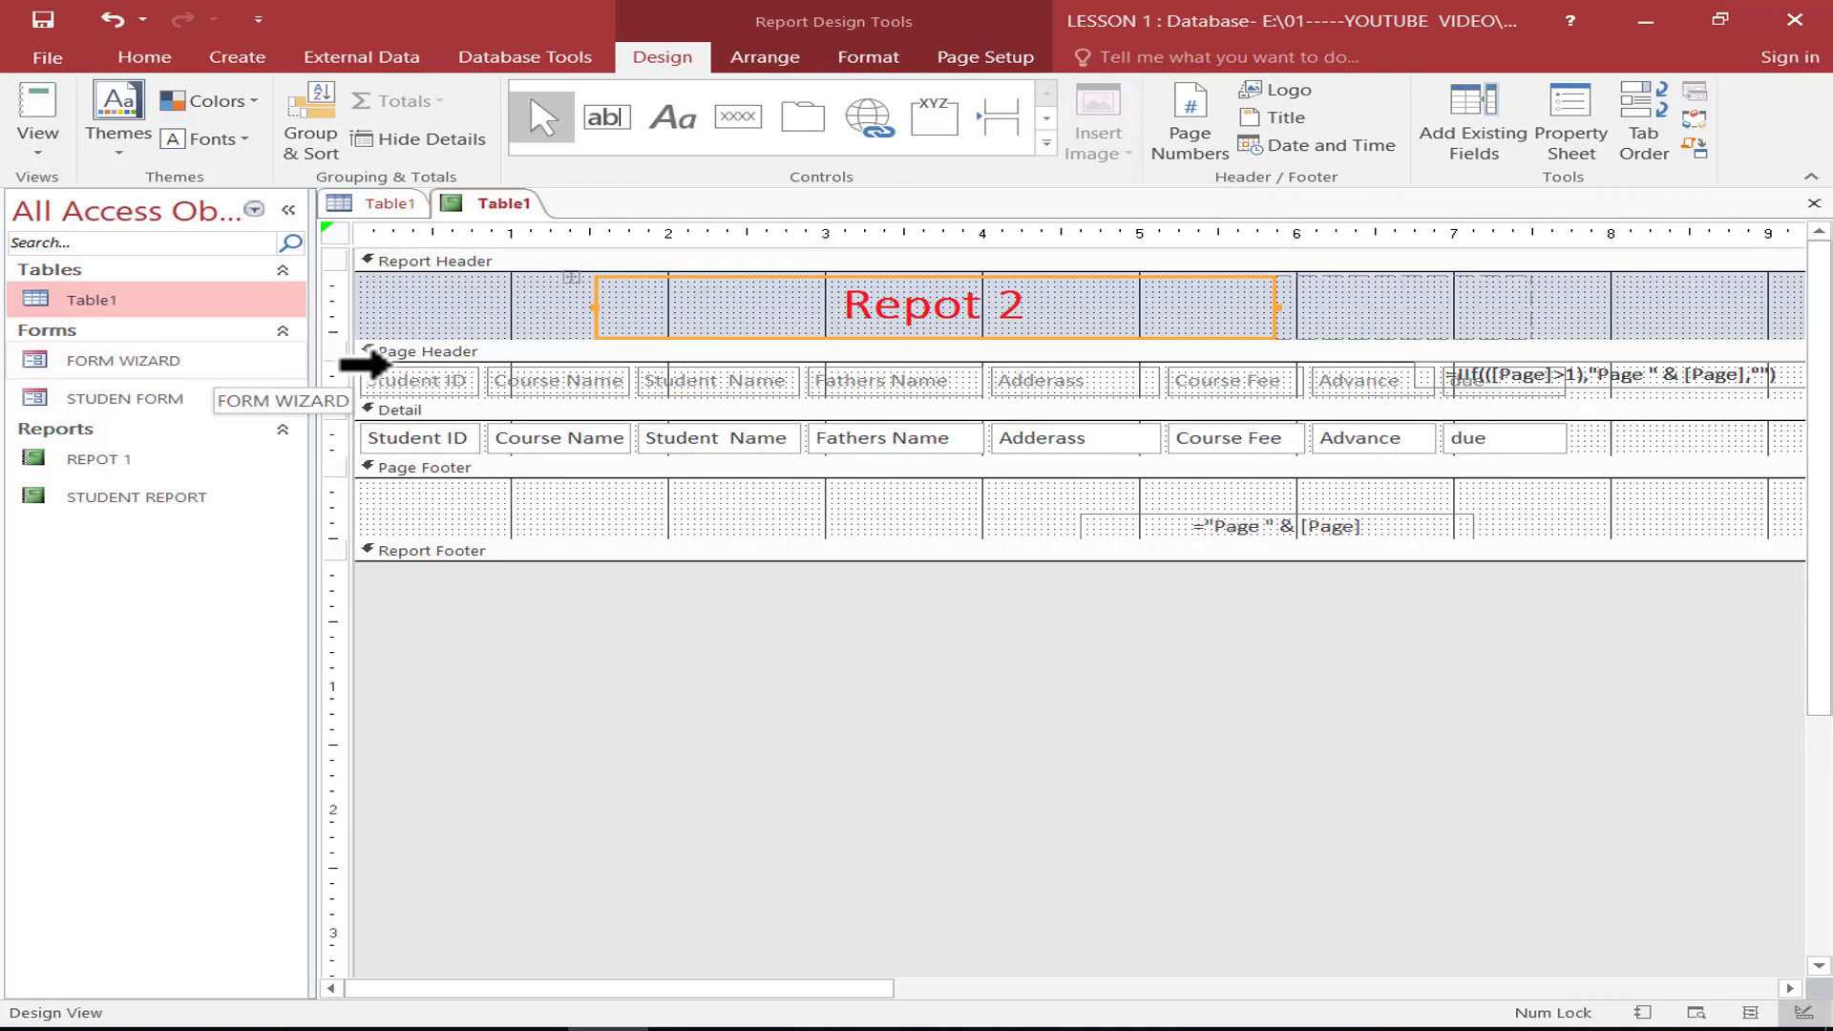
pyautogui.click(1646, 143)
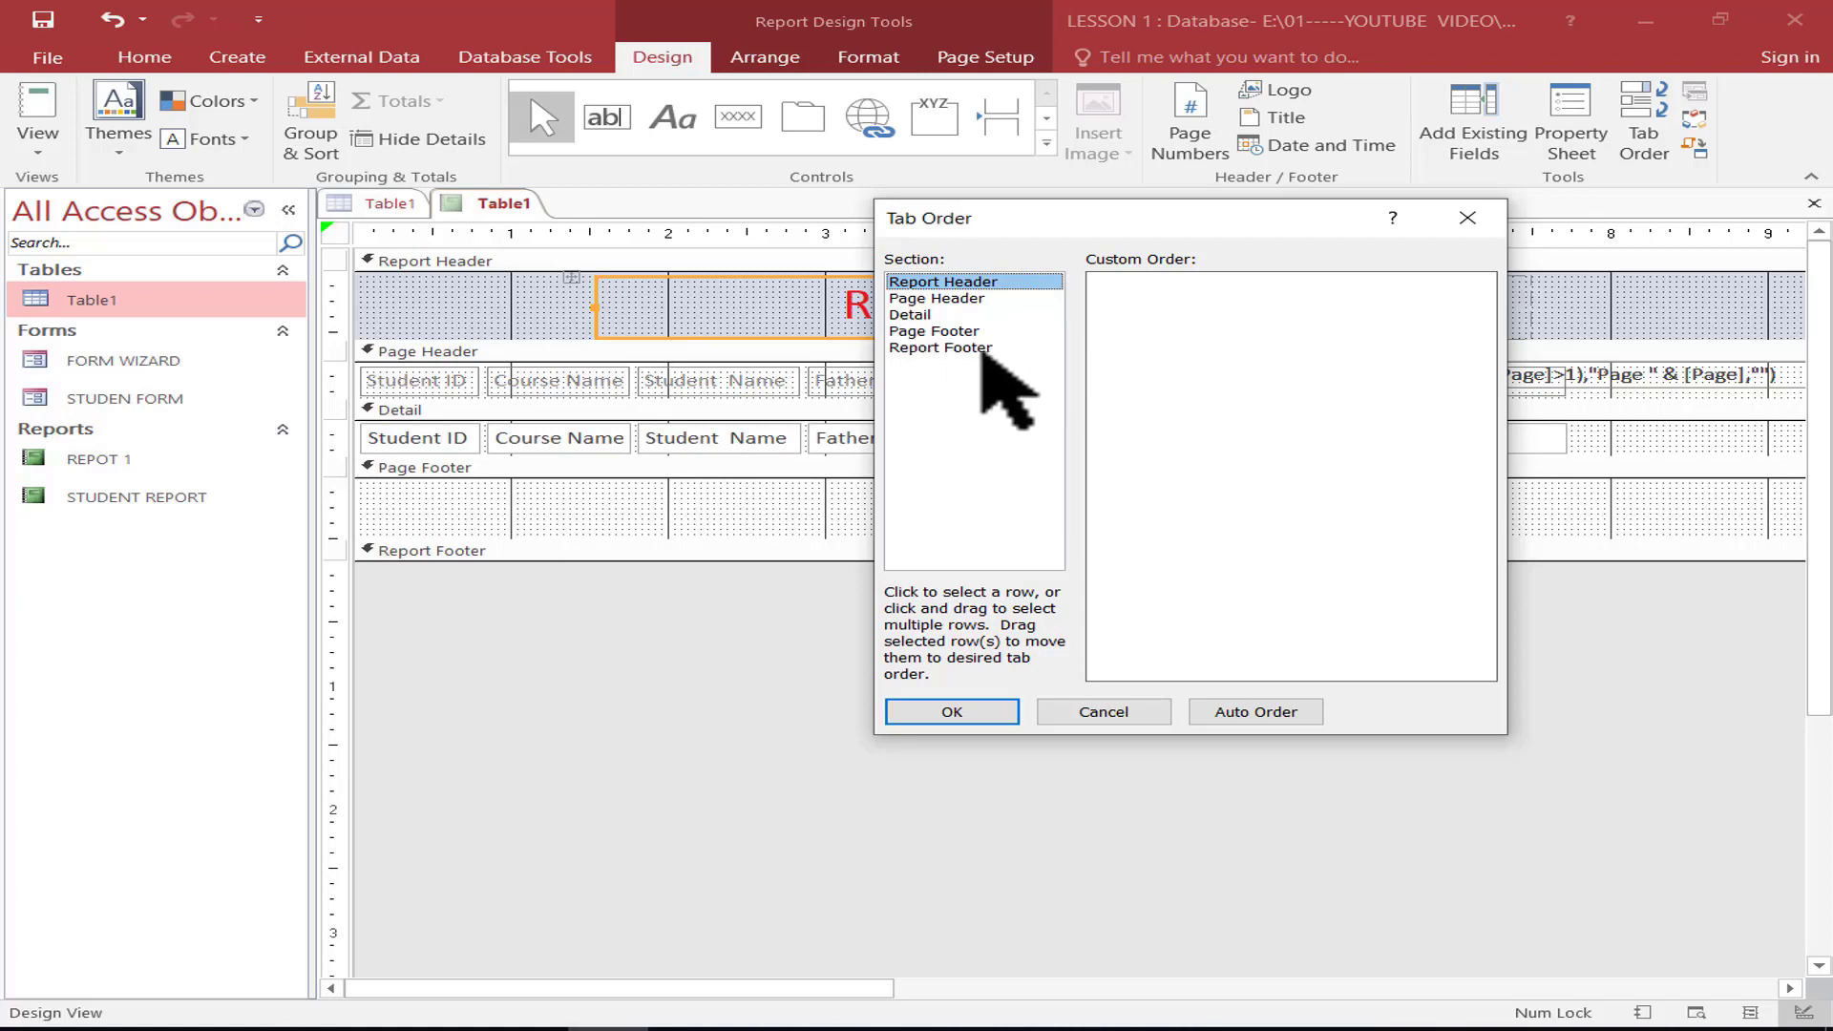
pyautogui.click(1237, 714)
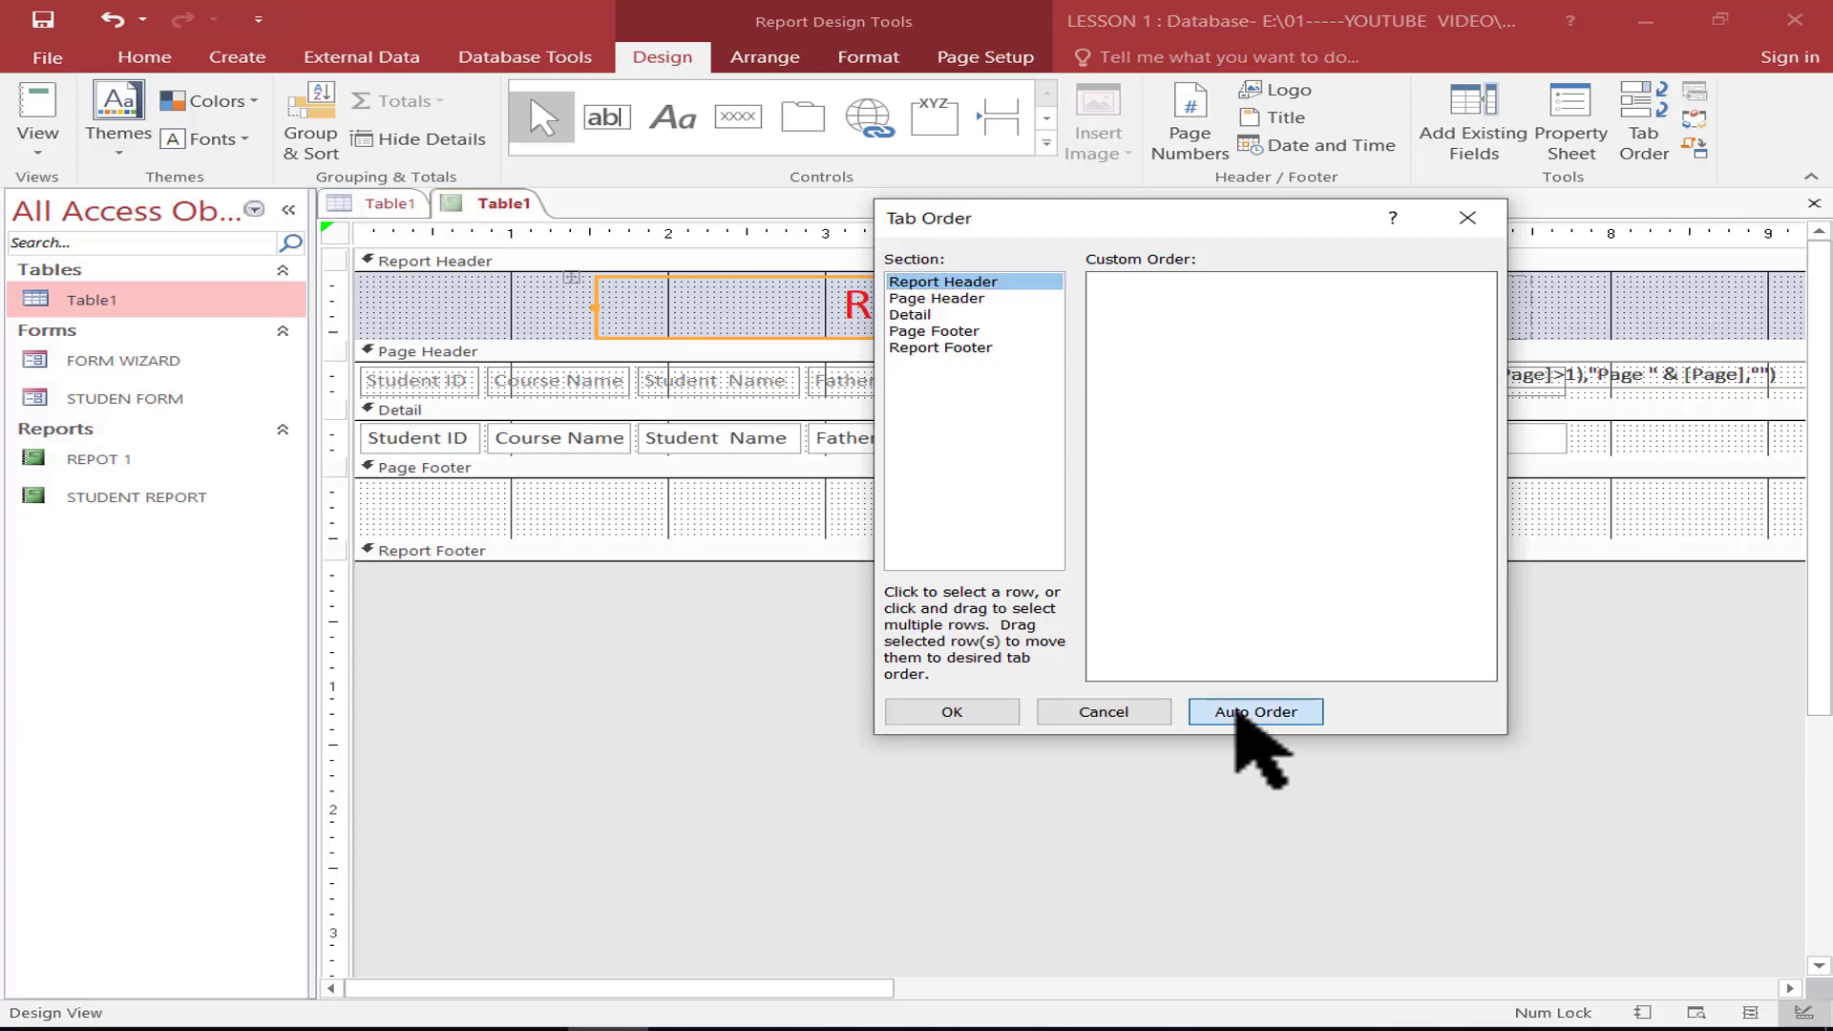
pyautogui.click(936, 714)
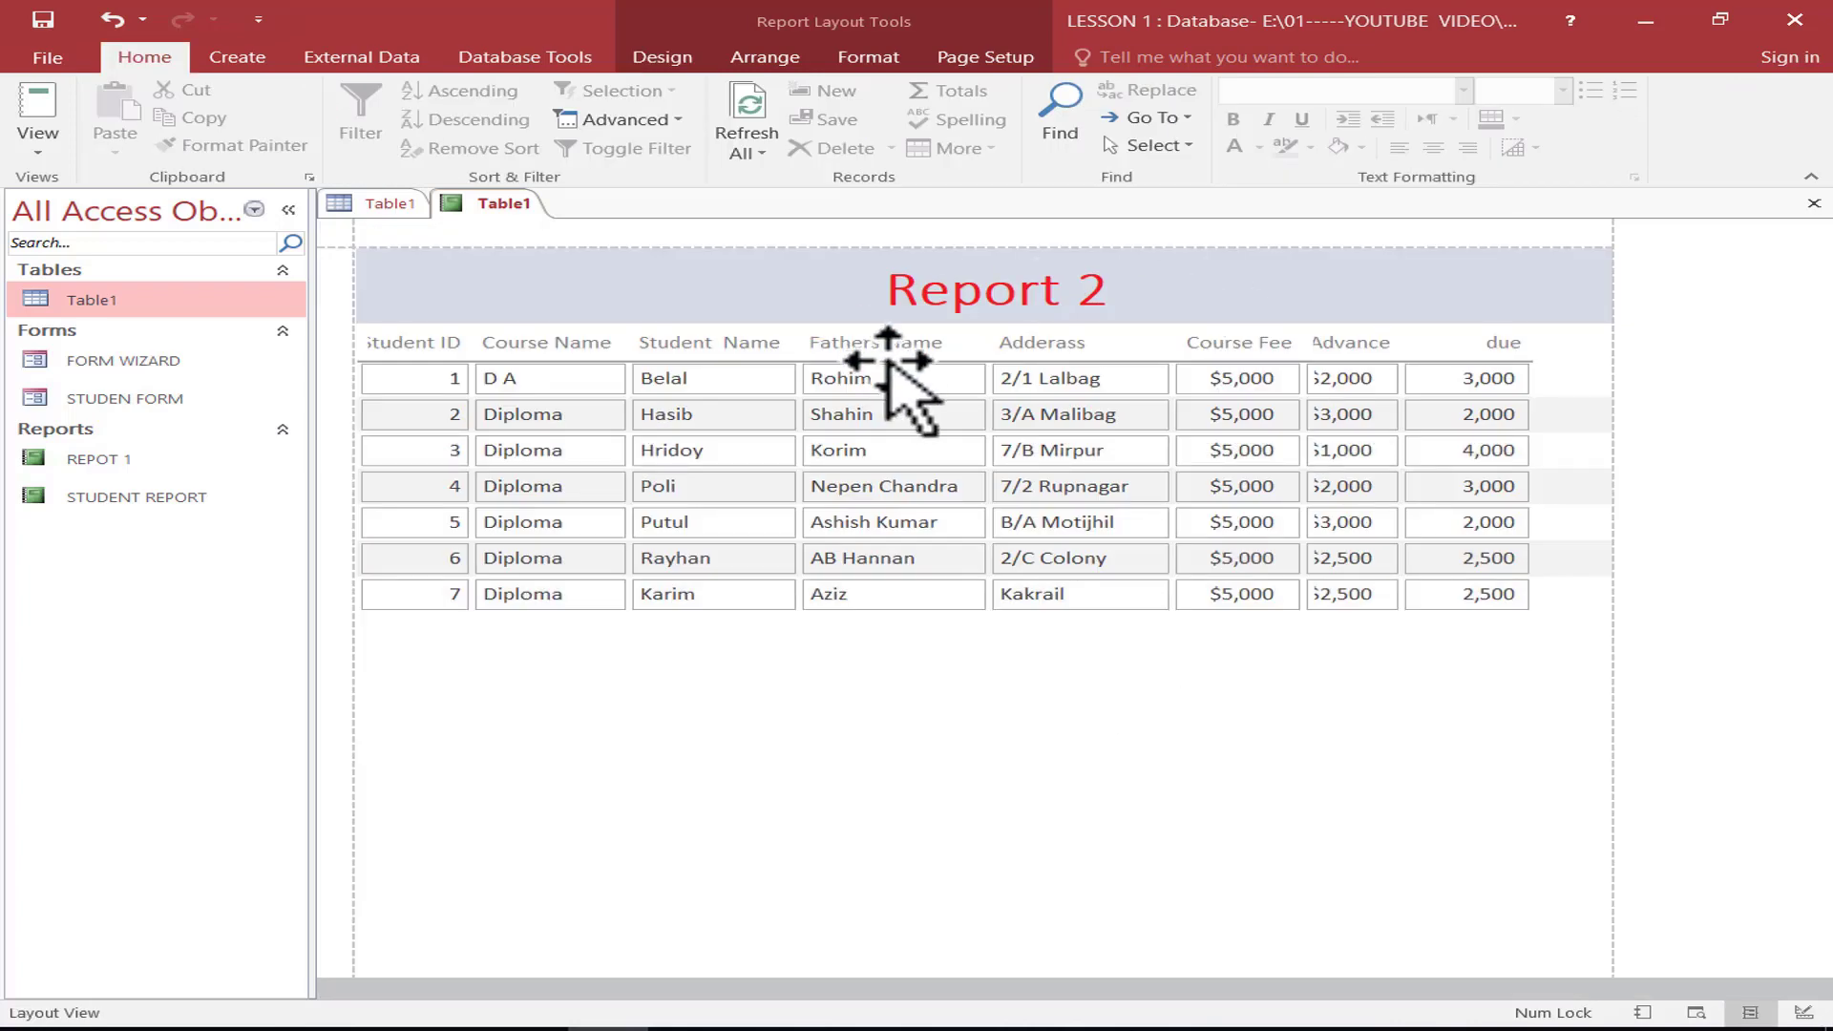
# Review the report's print settings in Print Preview without printing, and view the list of fields available for the report
pyautogui.click(239, 57)
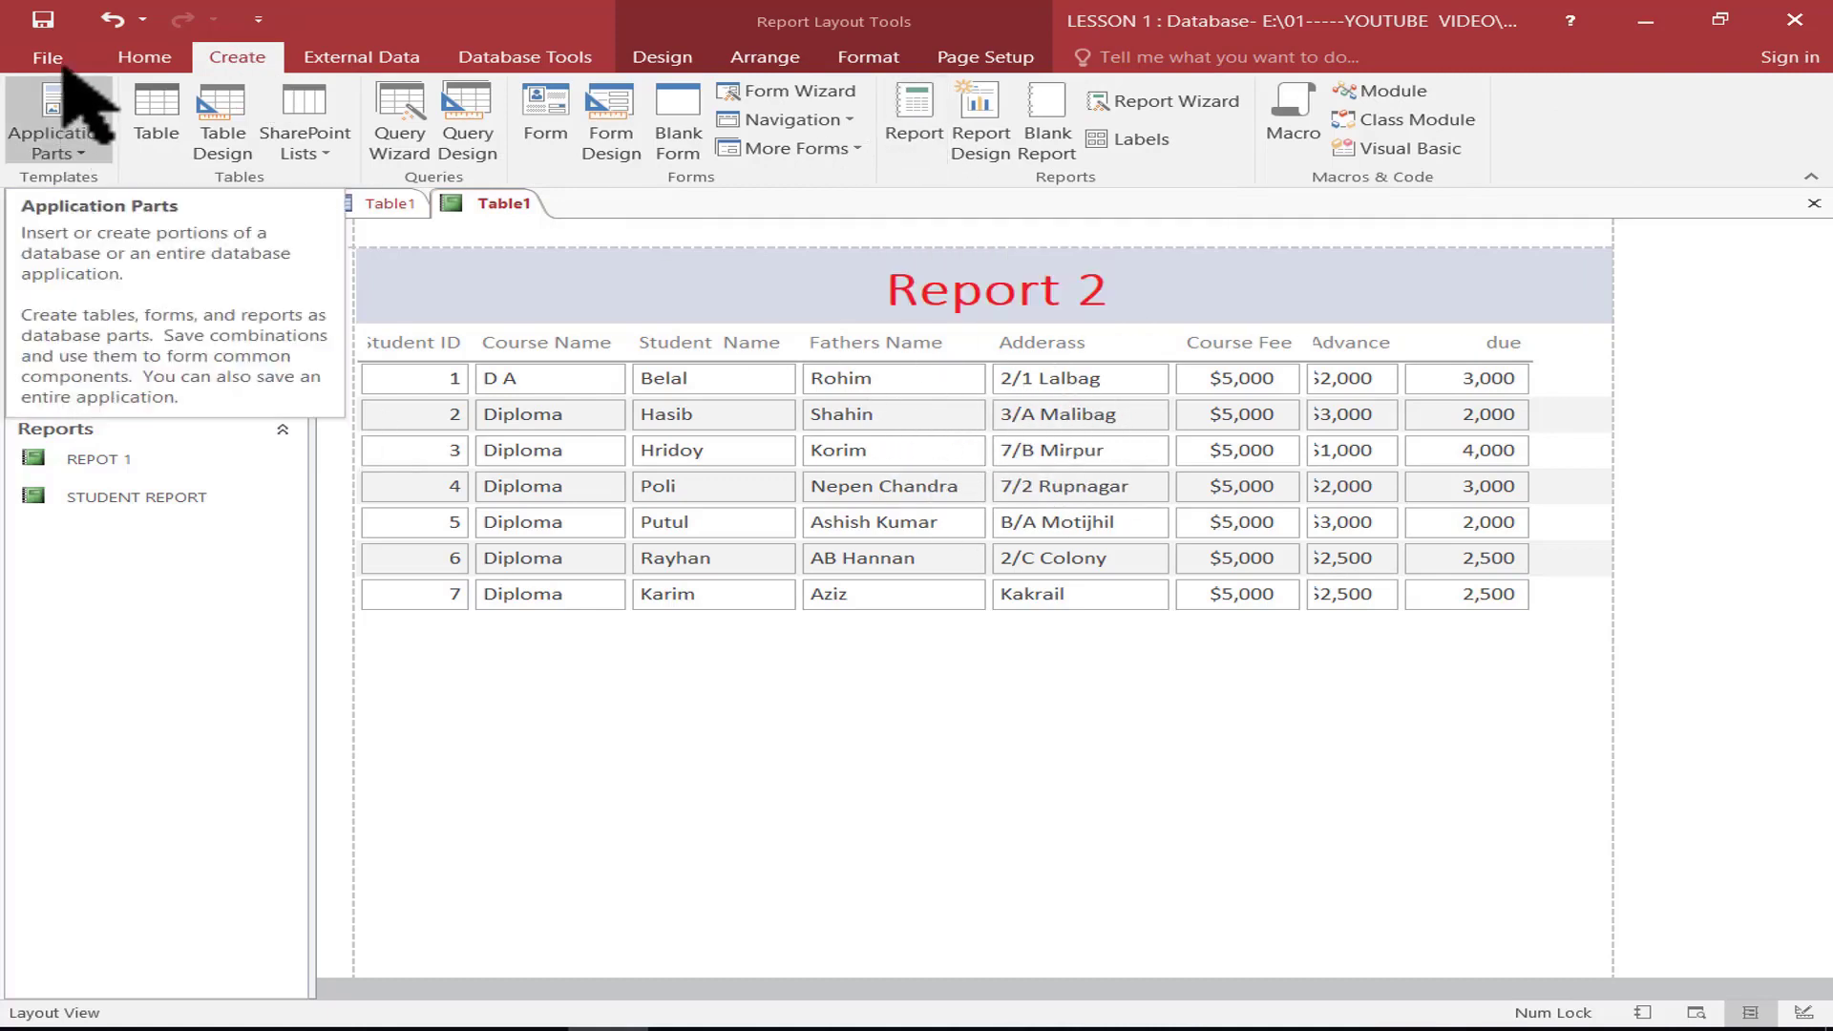
pyautogui.click(143, 57)
pyautogui.click(38, 143)
pyautogui.click(177, 254)
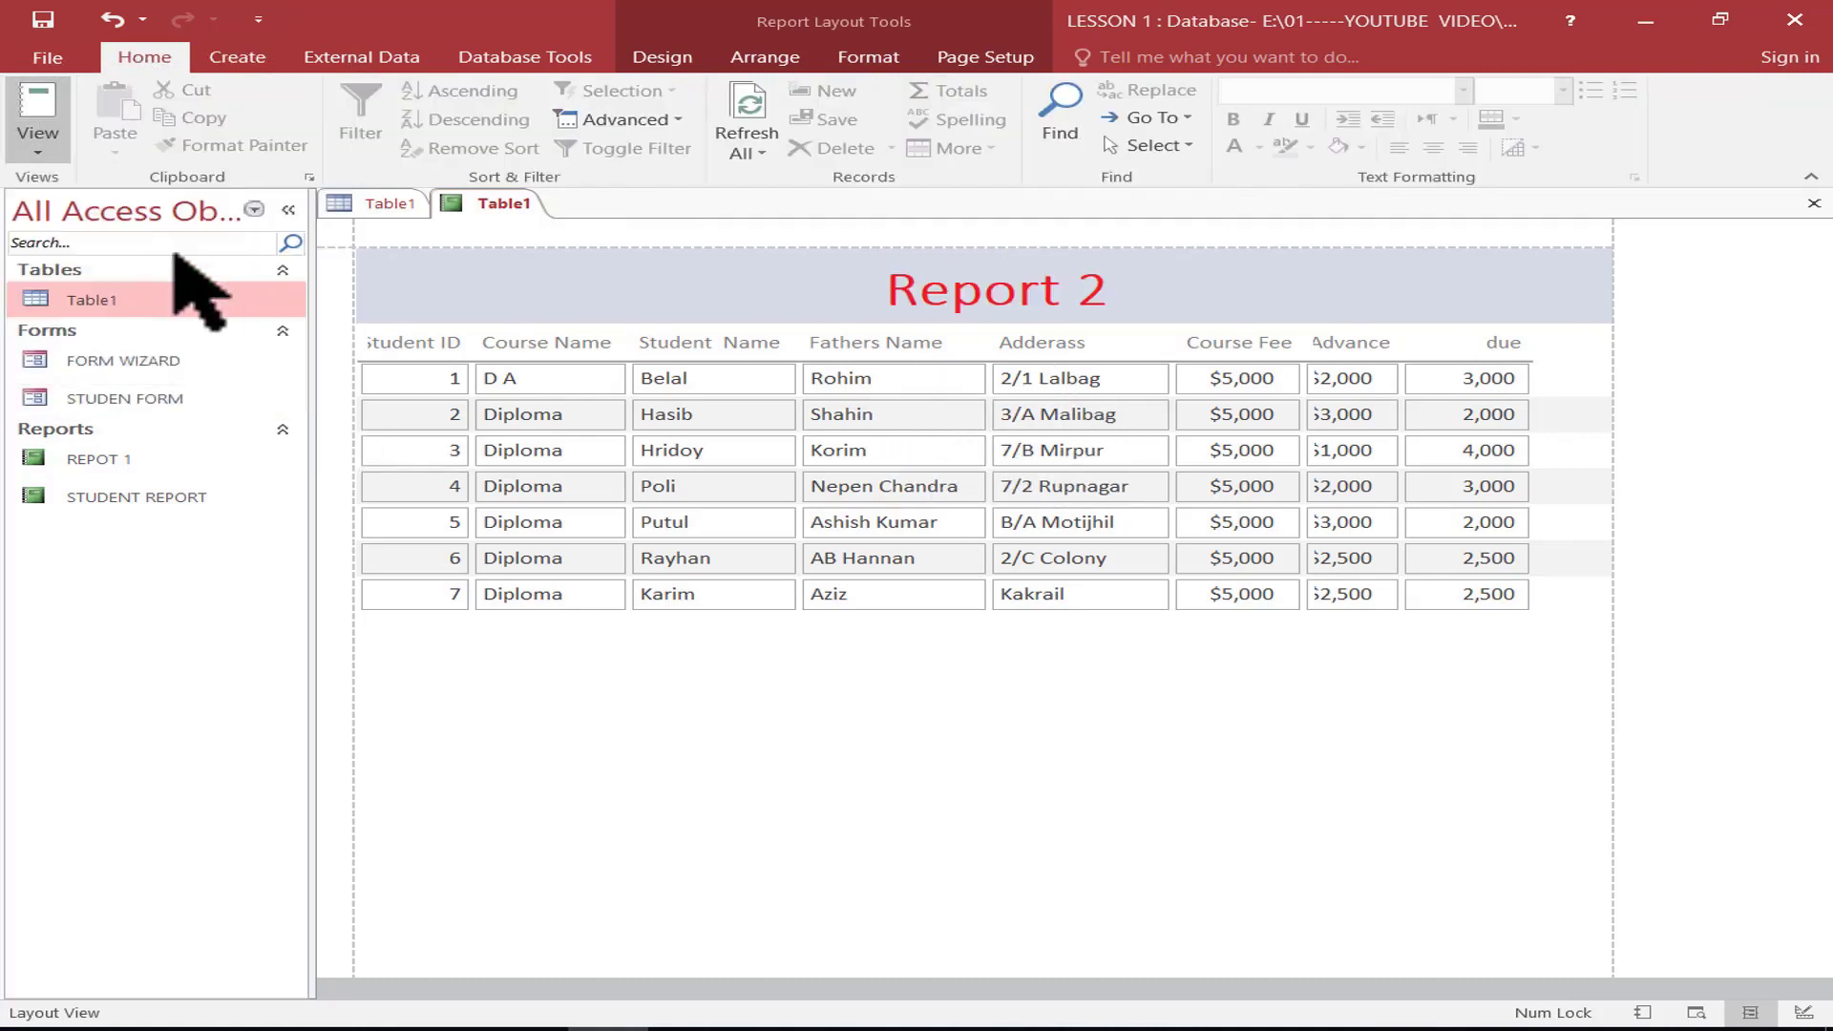
pyautogui.click(36, 107)
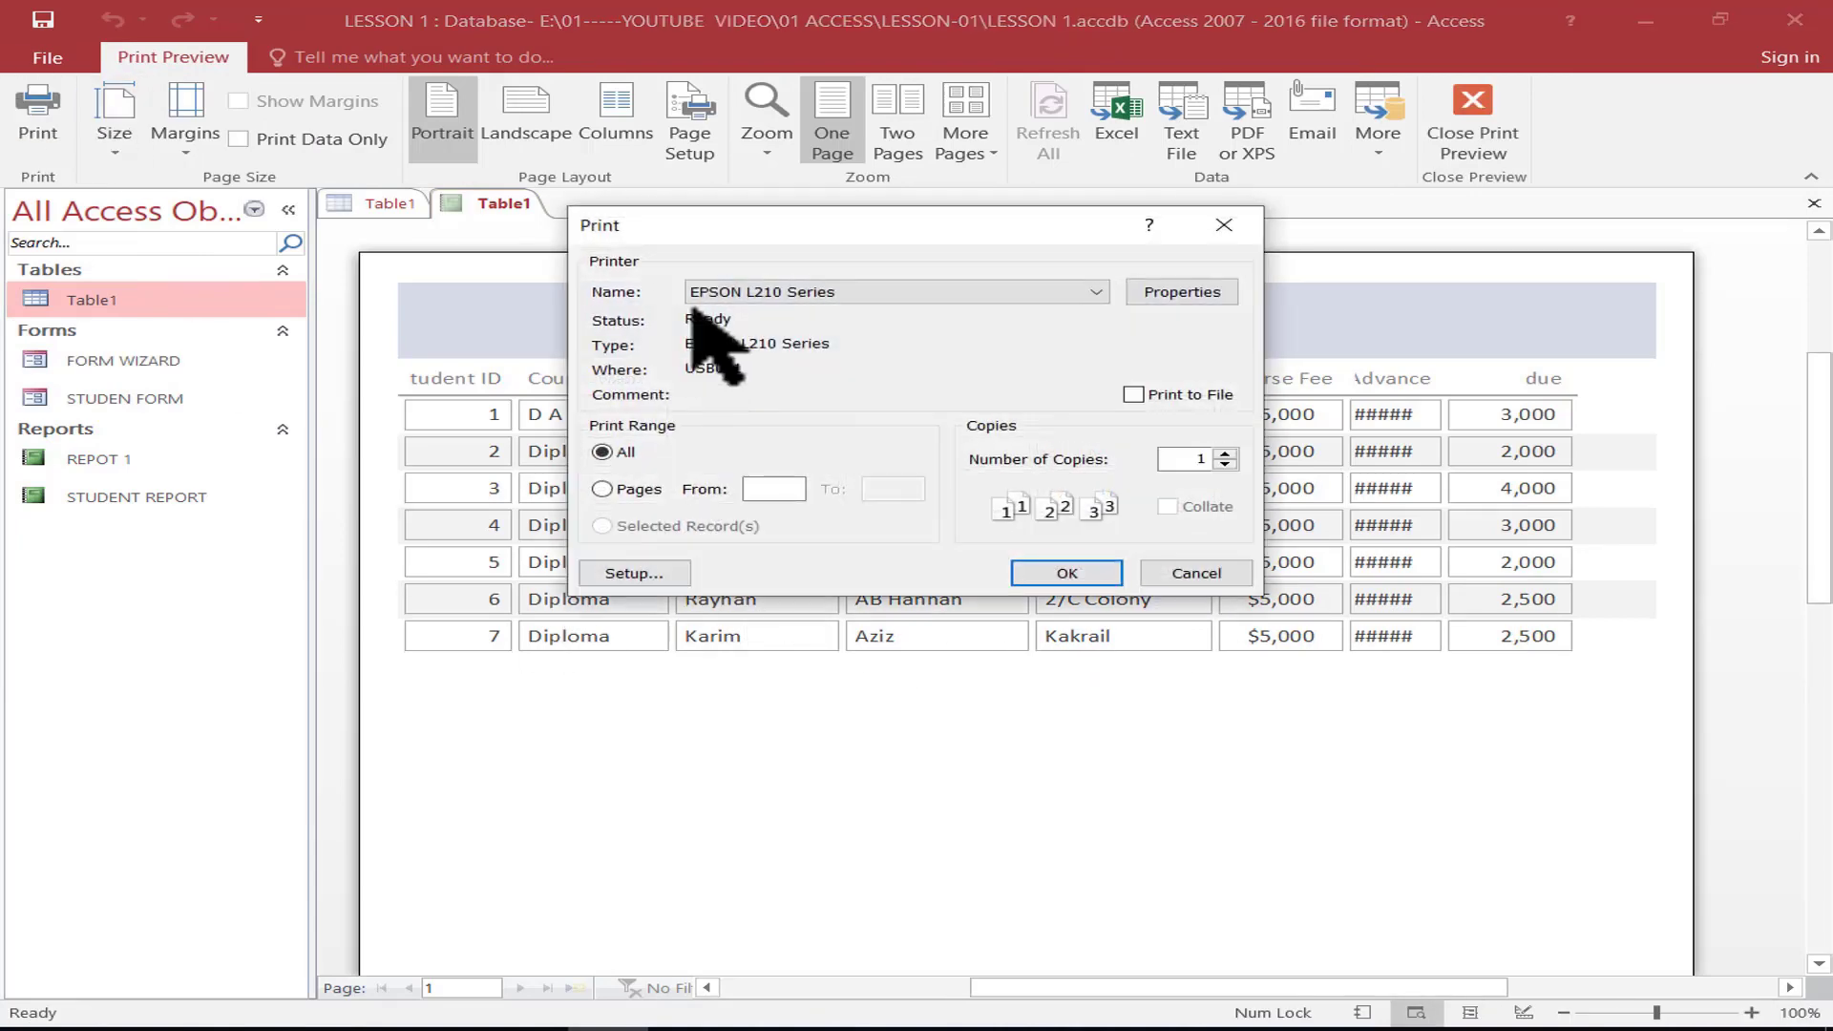
pyautogui.click(1193, 572)
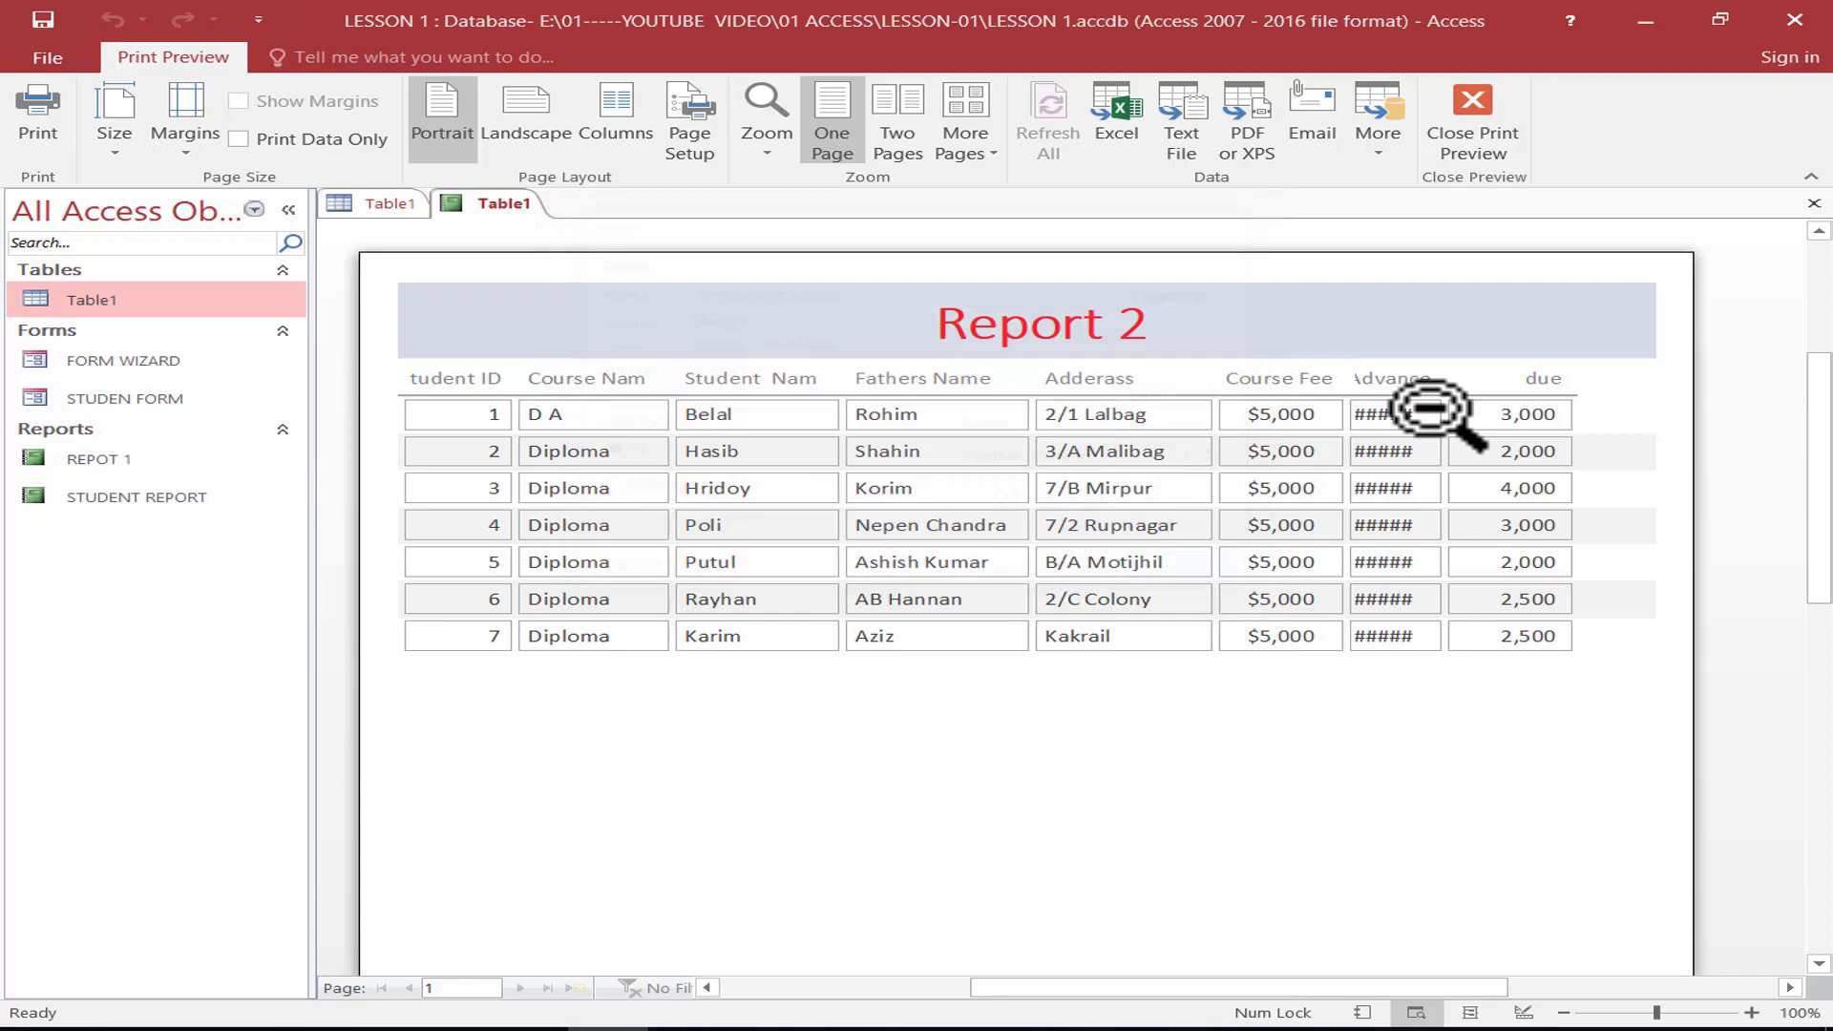
pyautogui.click(1465, 134)
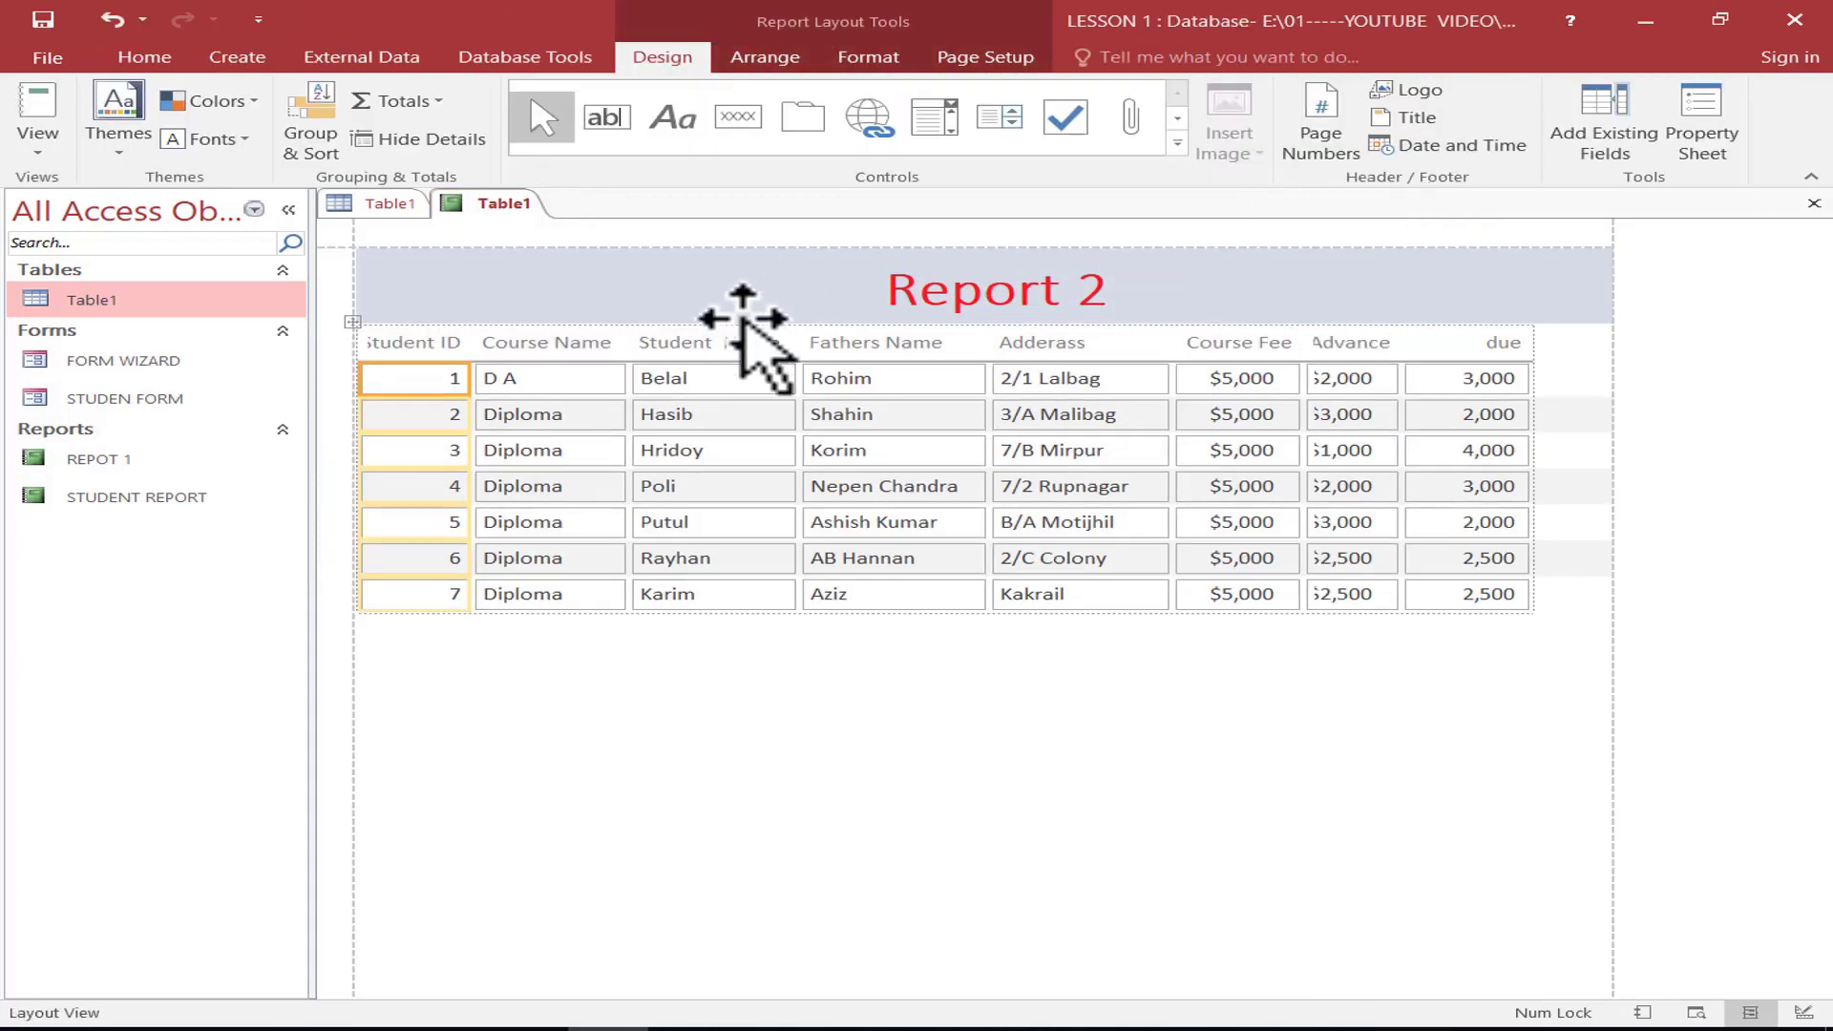
pyautogui.click(1575, 151)
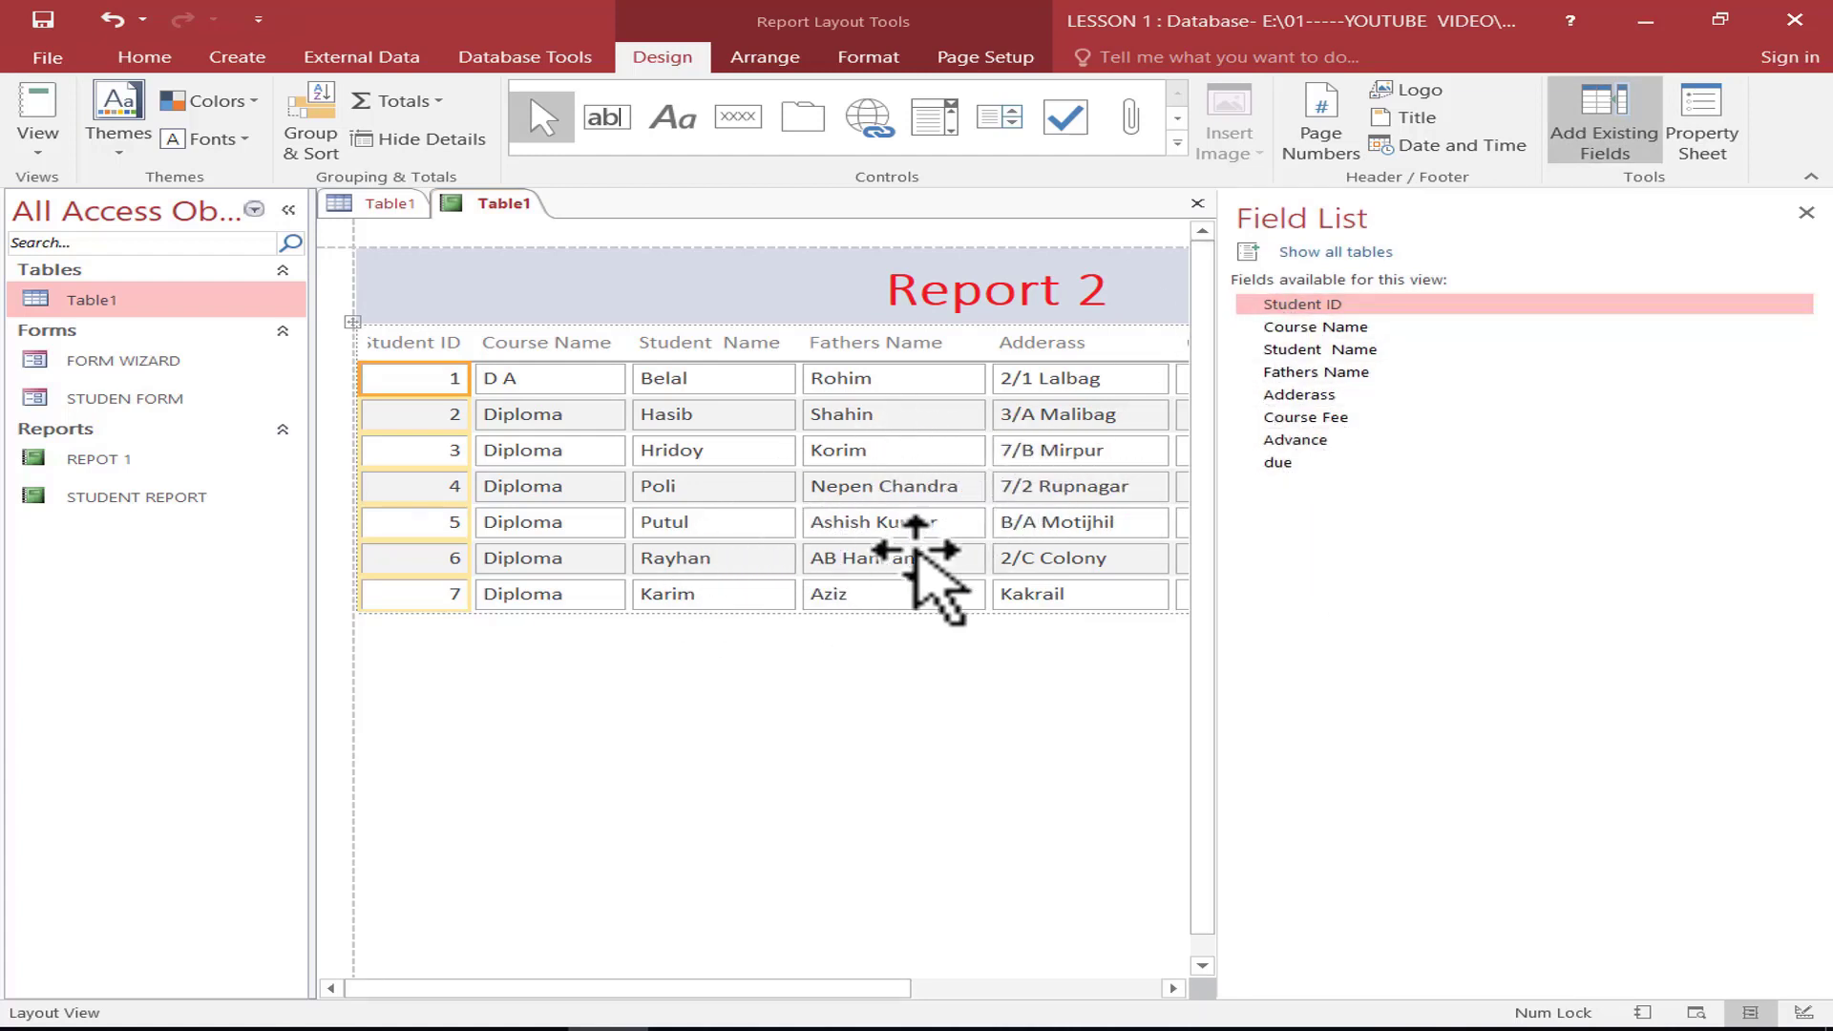
pyautogui.click(1806, 212)
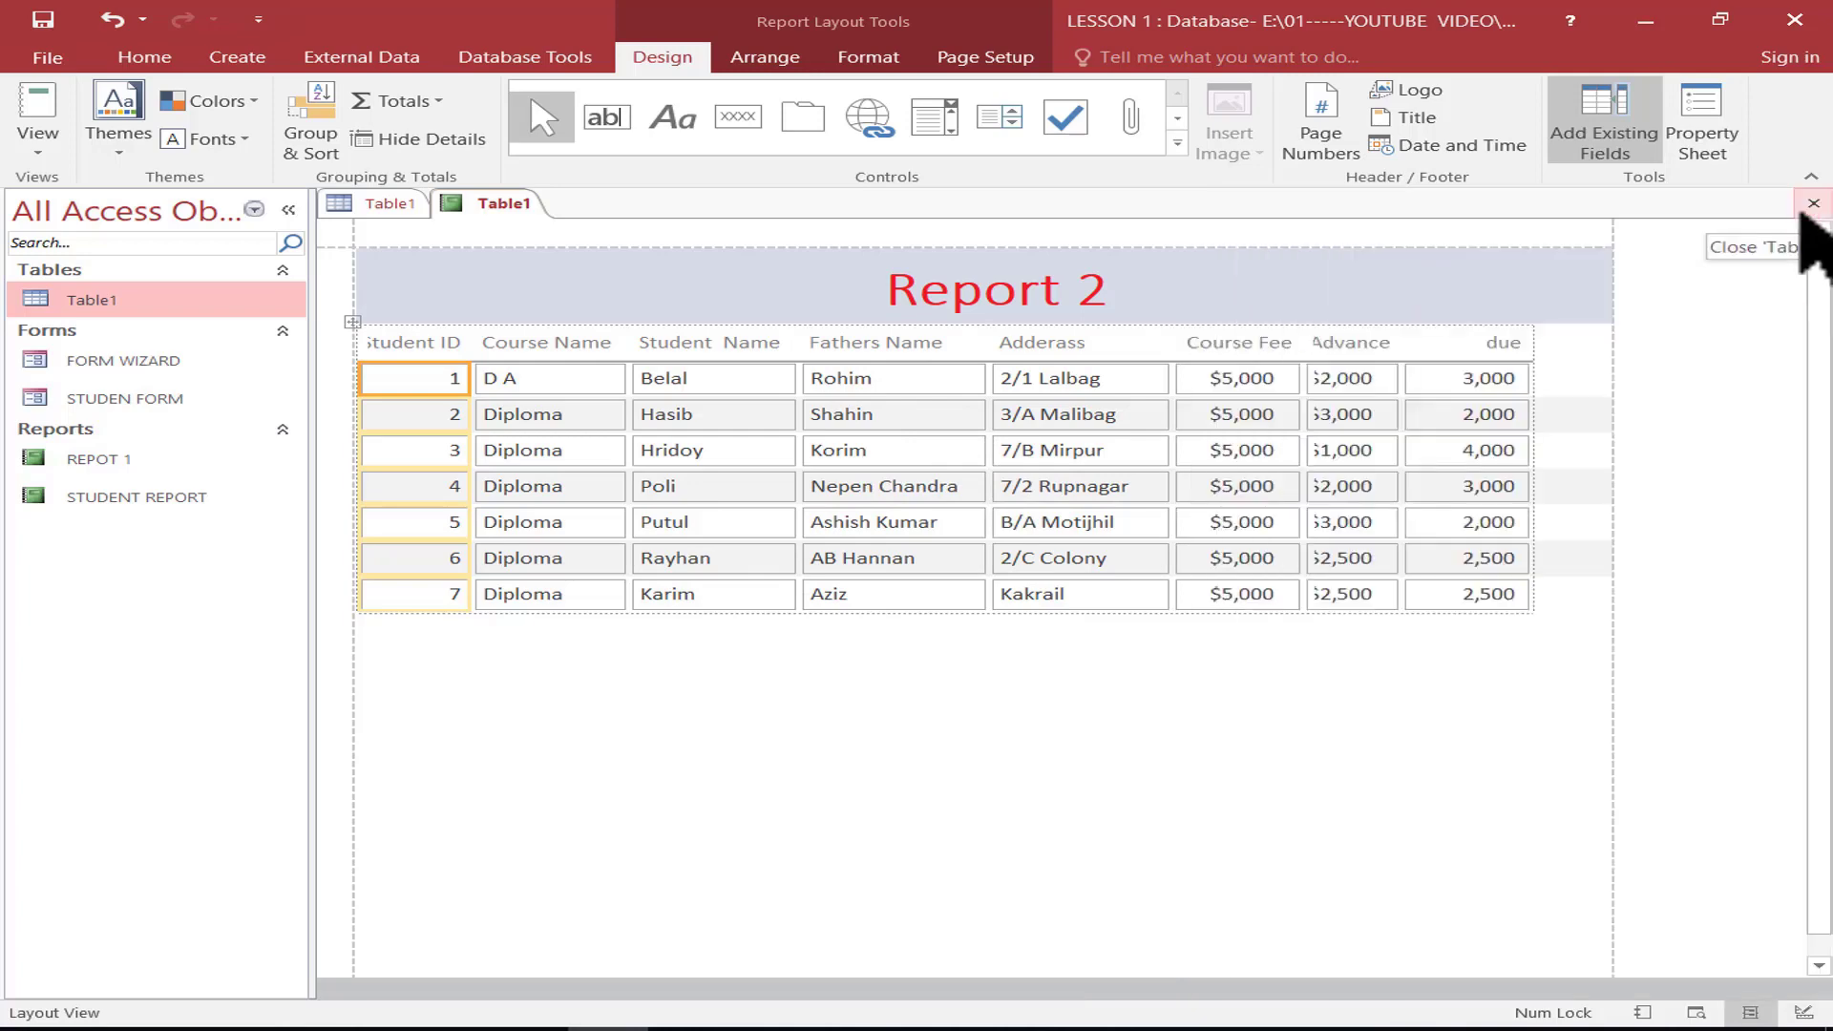
# Close the report and save its design under the name Report 2
pyautogui.click(1814, 204)
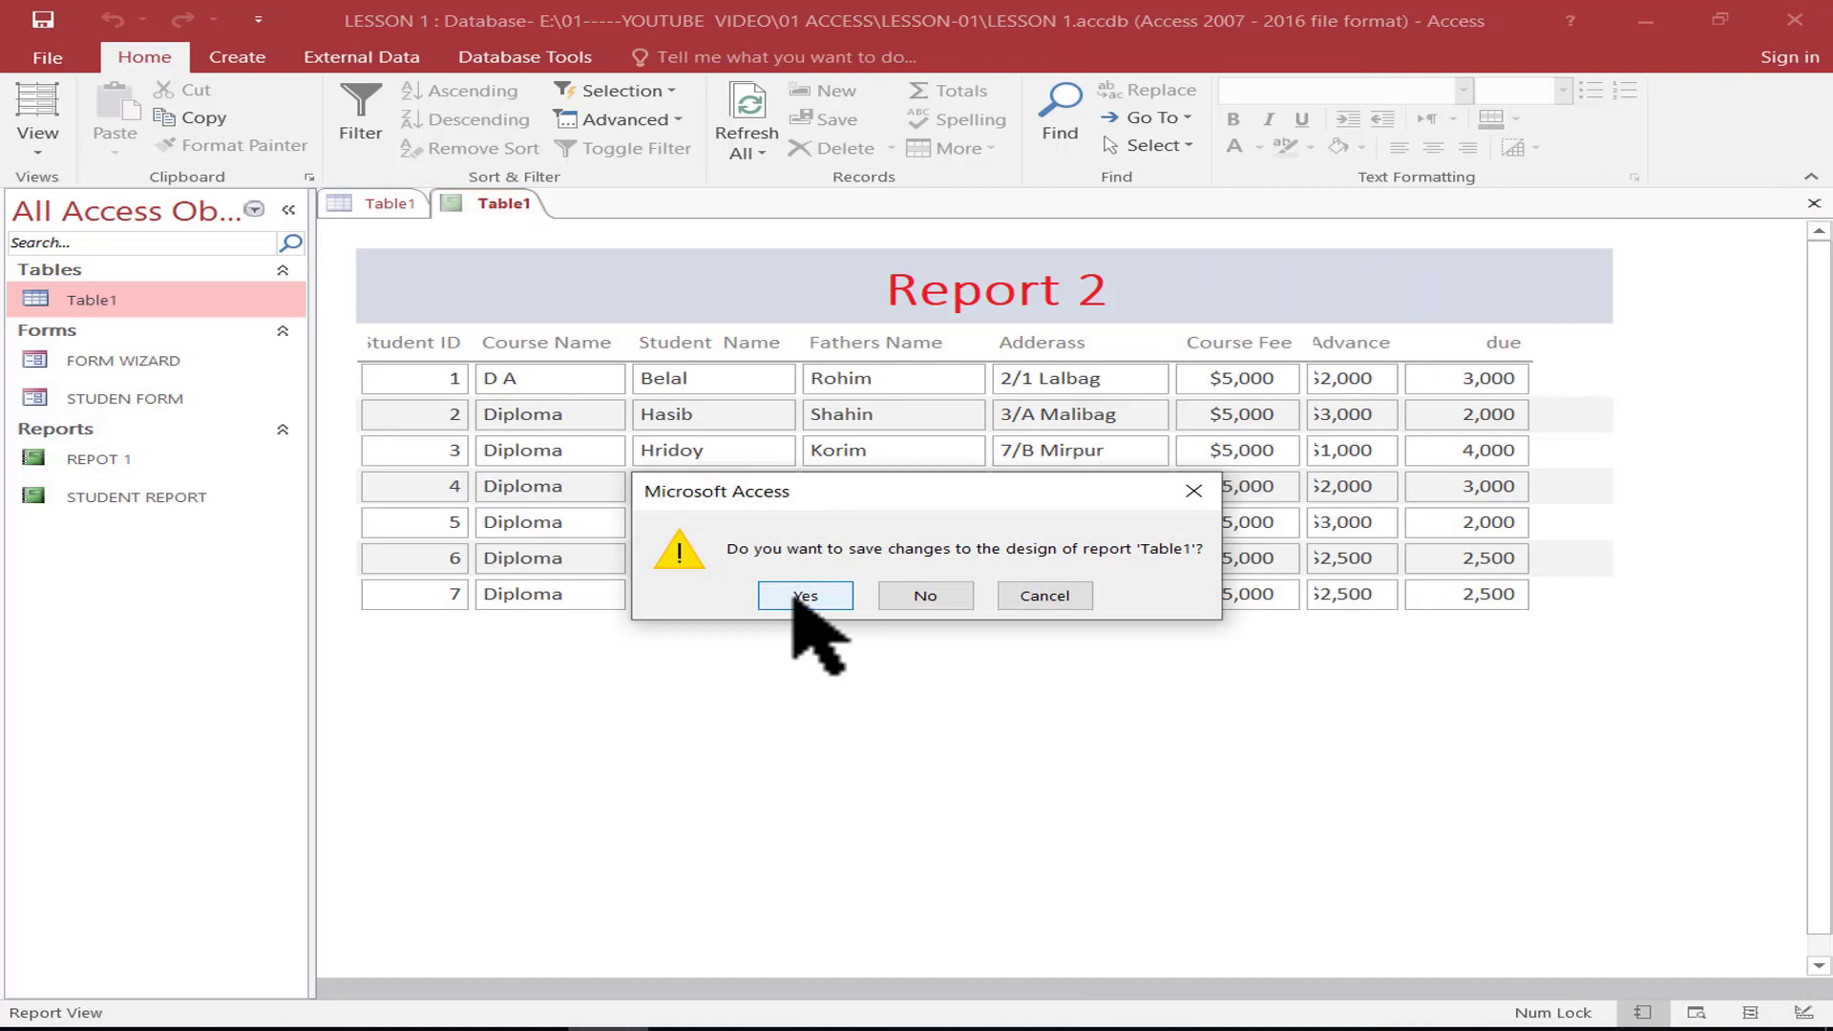
pyautogui.click(801, 597)
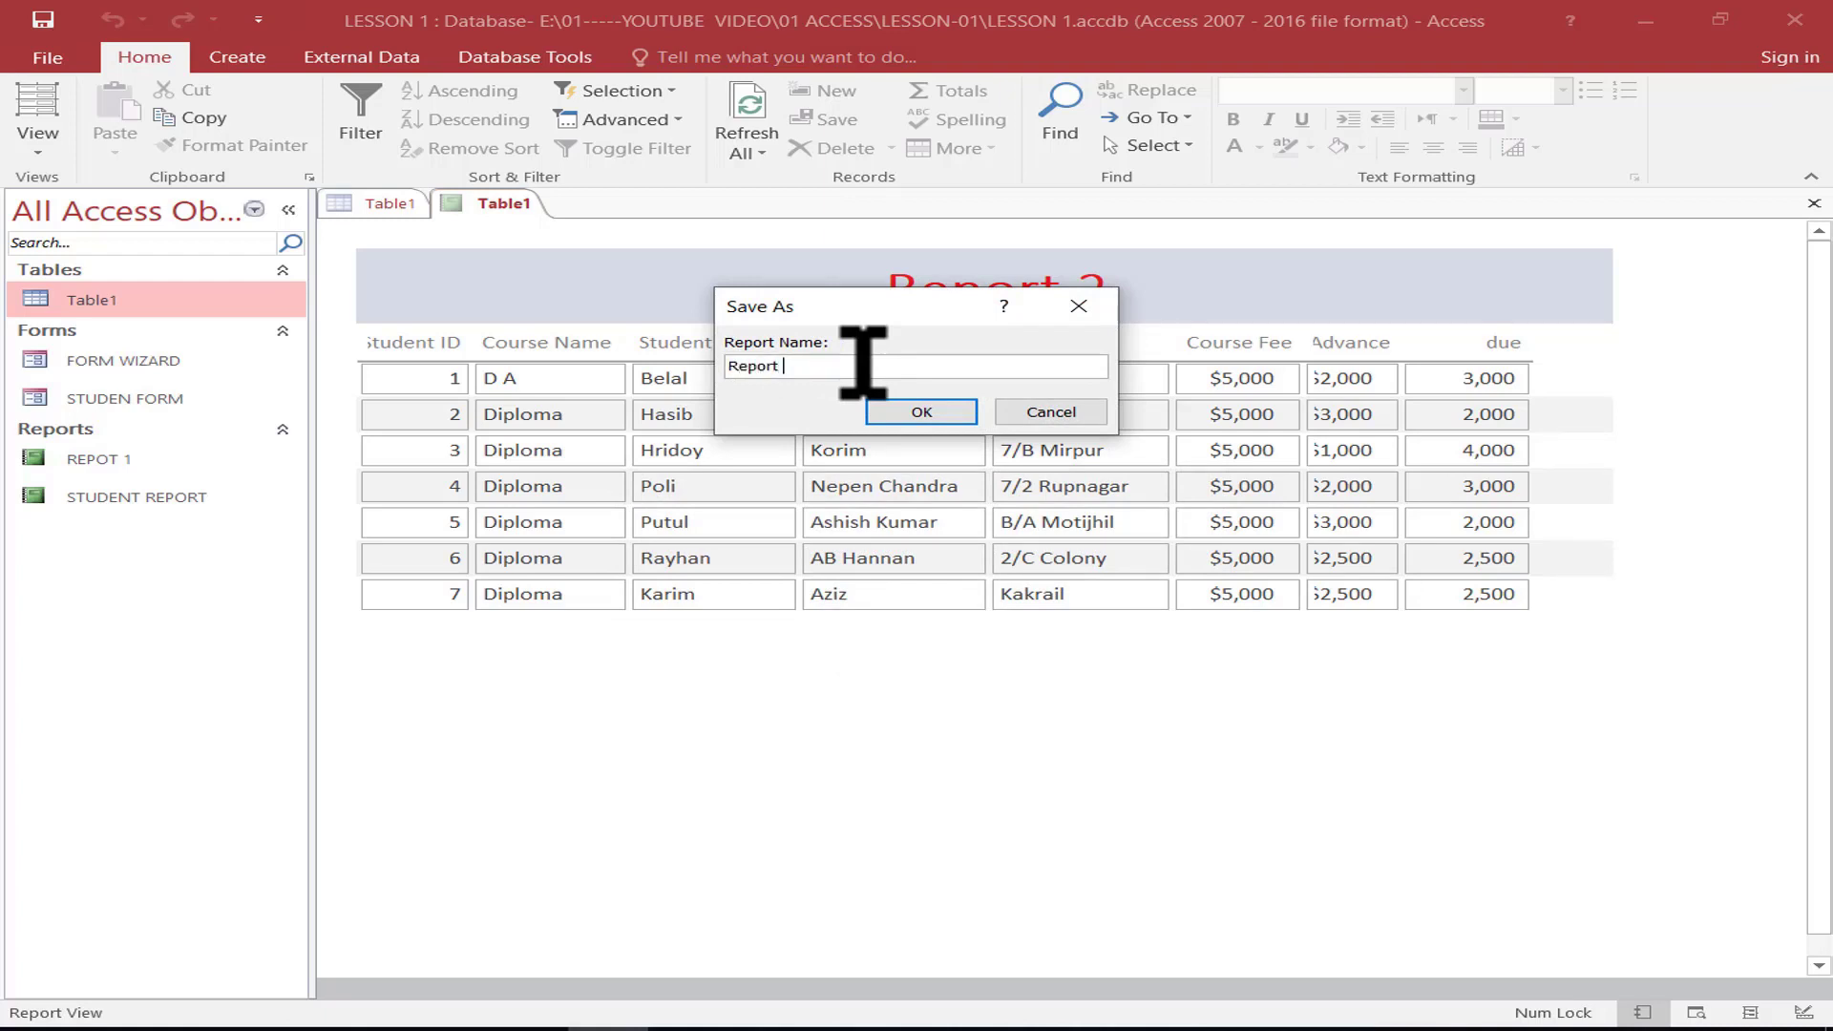
pyautogui.click(922, 412)
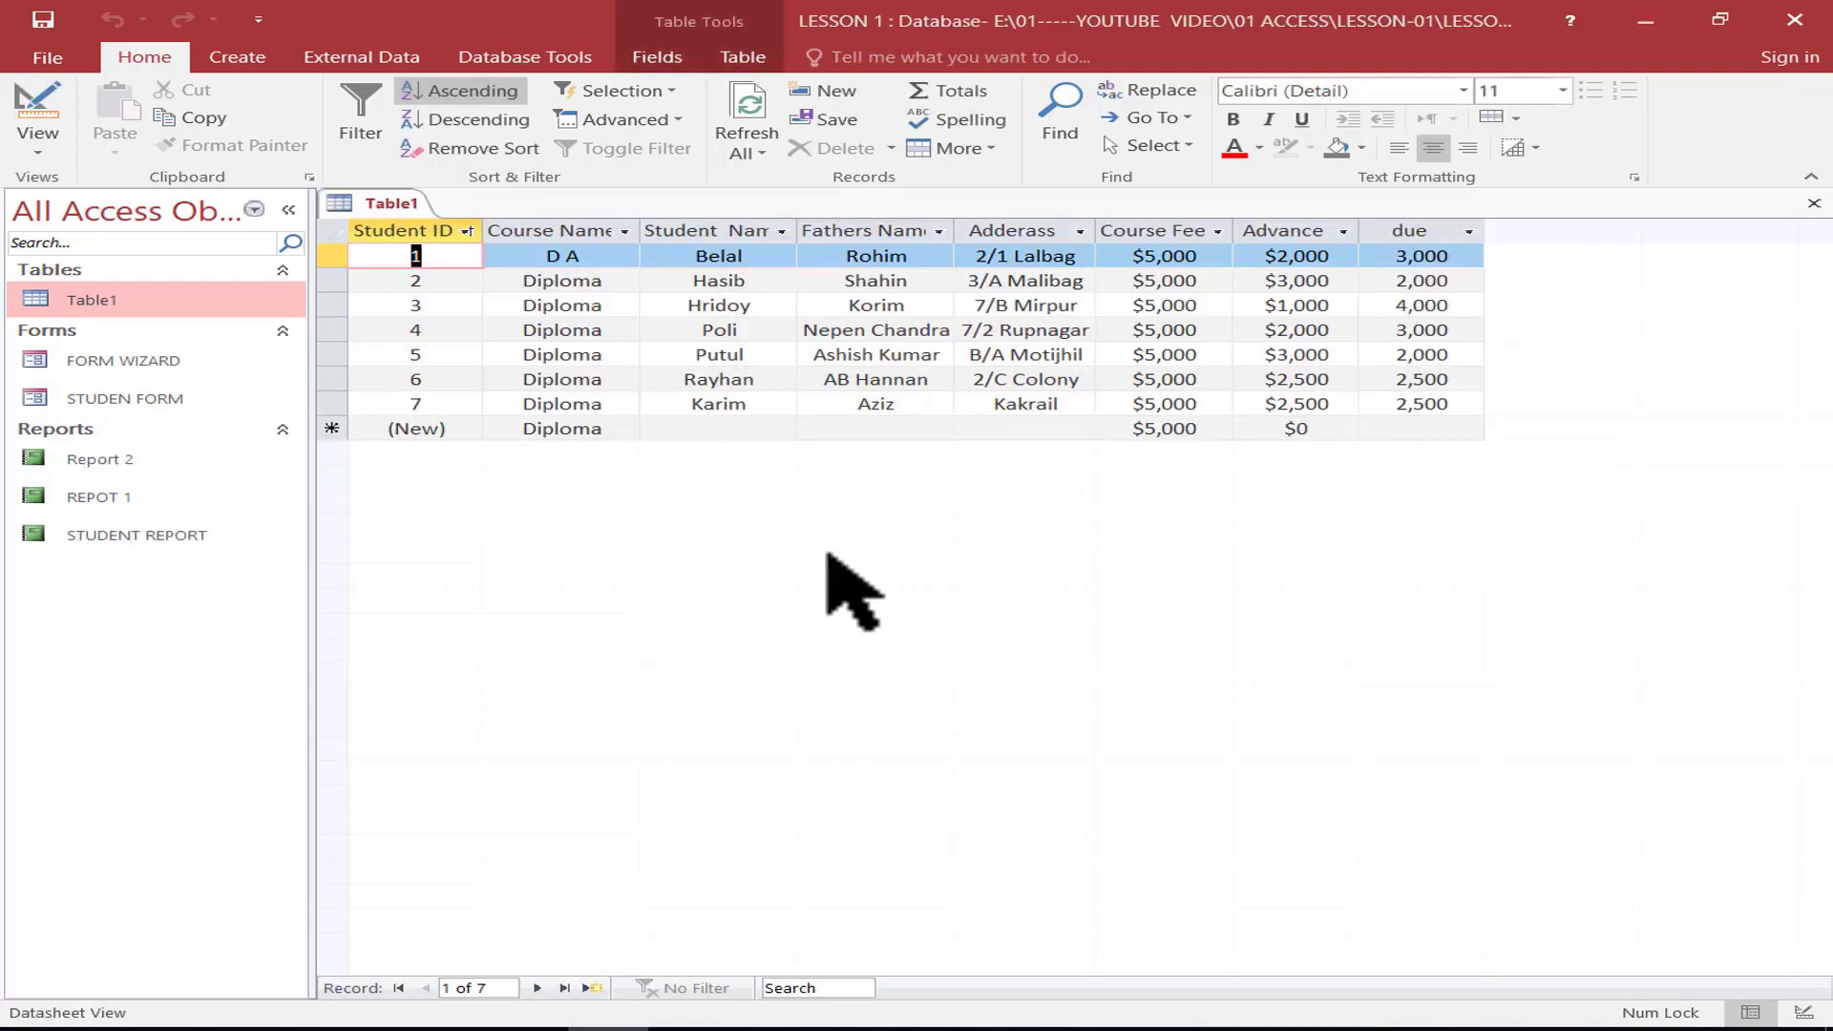
# Open the saved Report 2, check it in Print Preview and close the preview
pyautogui.doubleClick(107, 462)
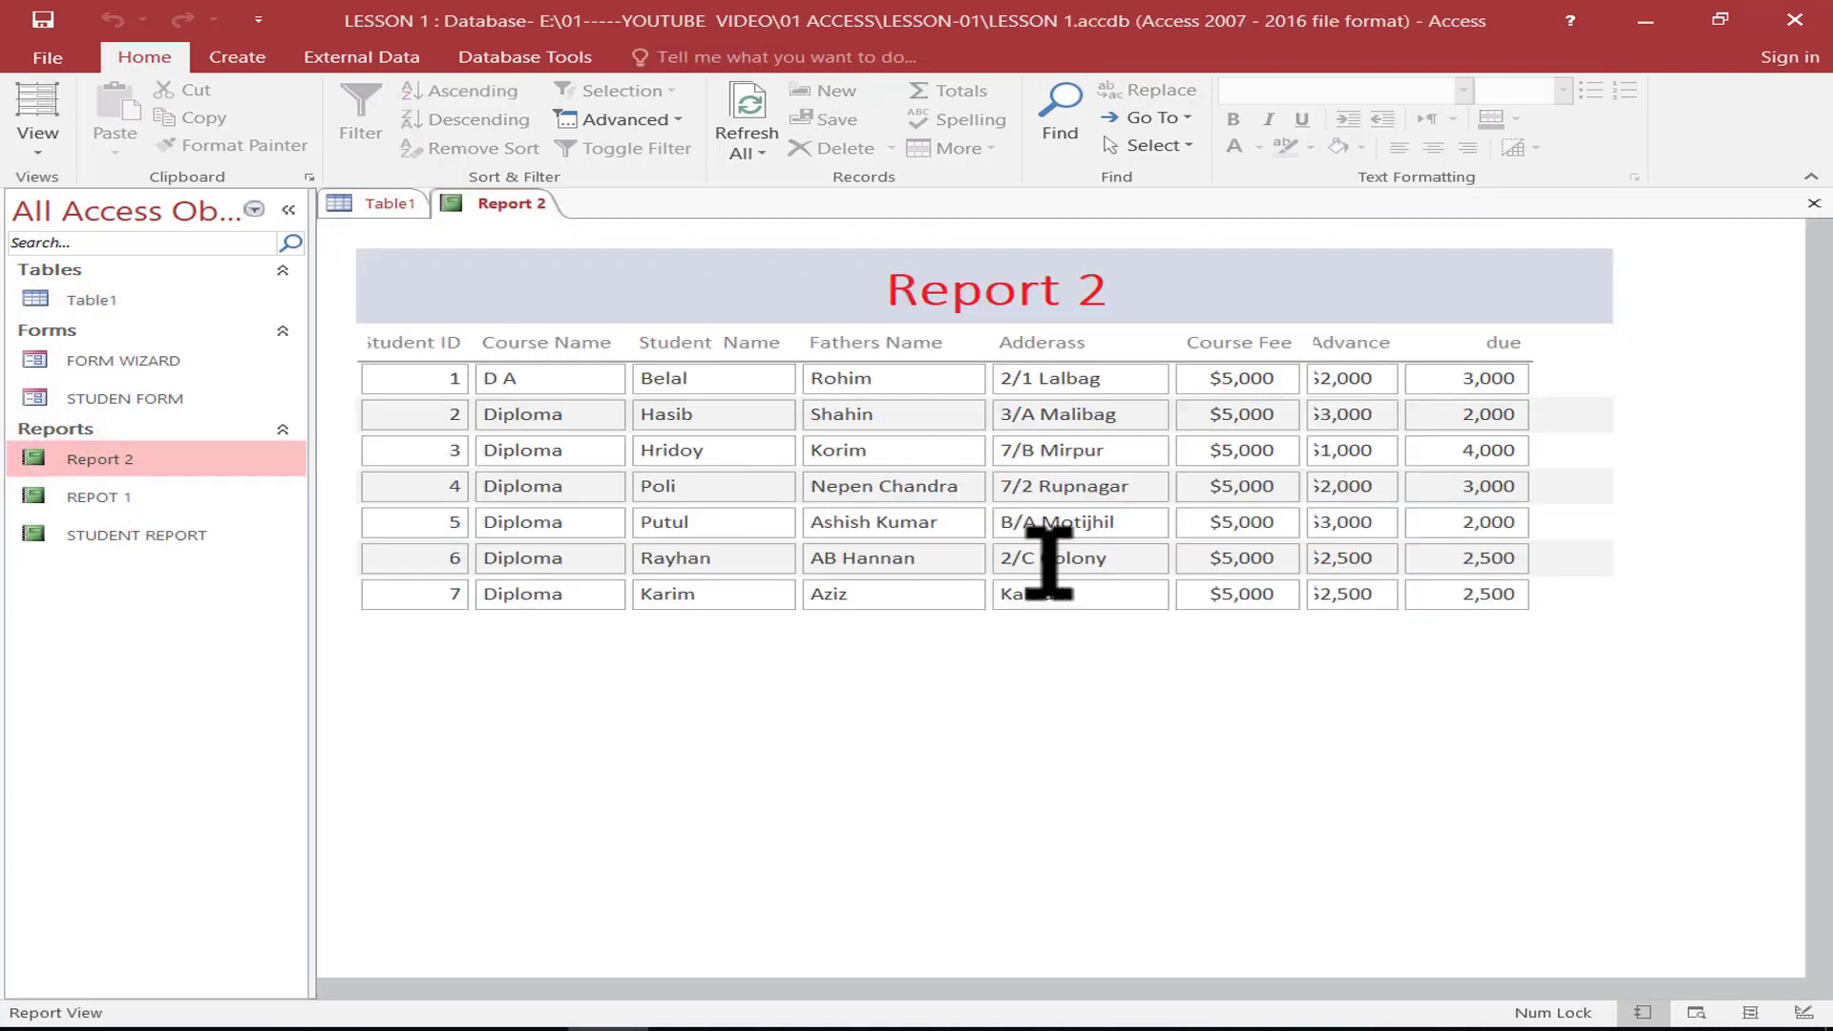
pyautogui.click(38, 138)
pyautogui.click(105, 246)
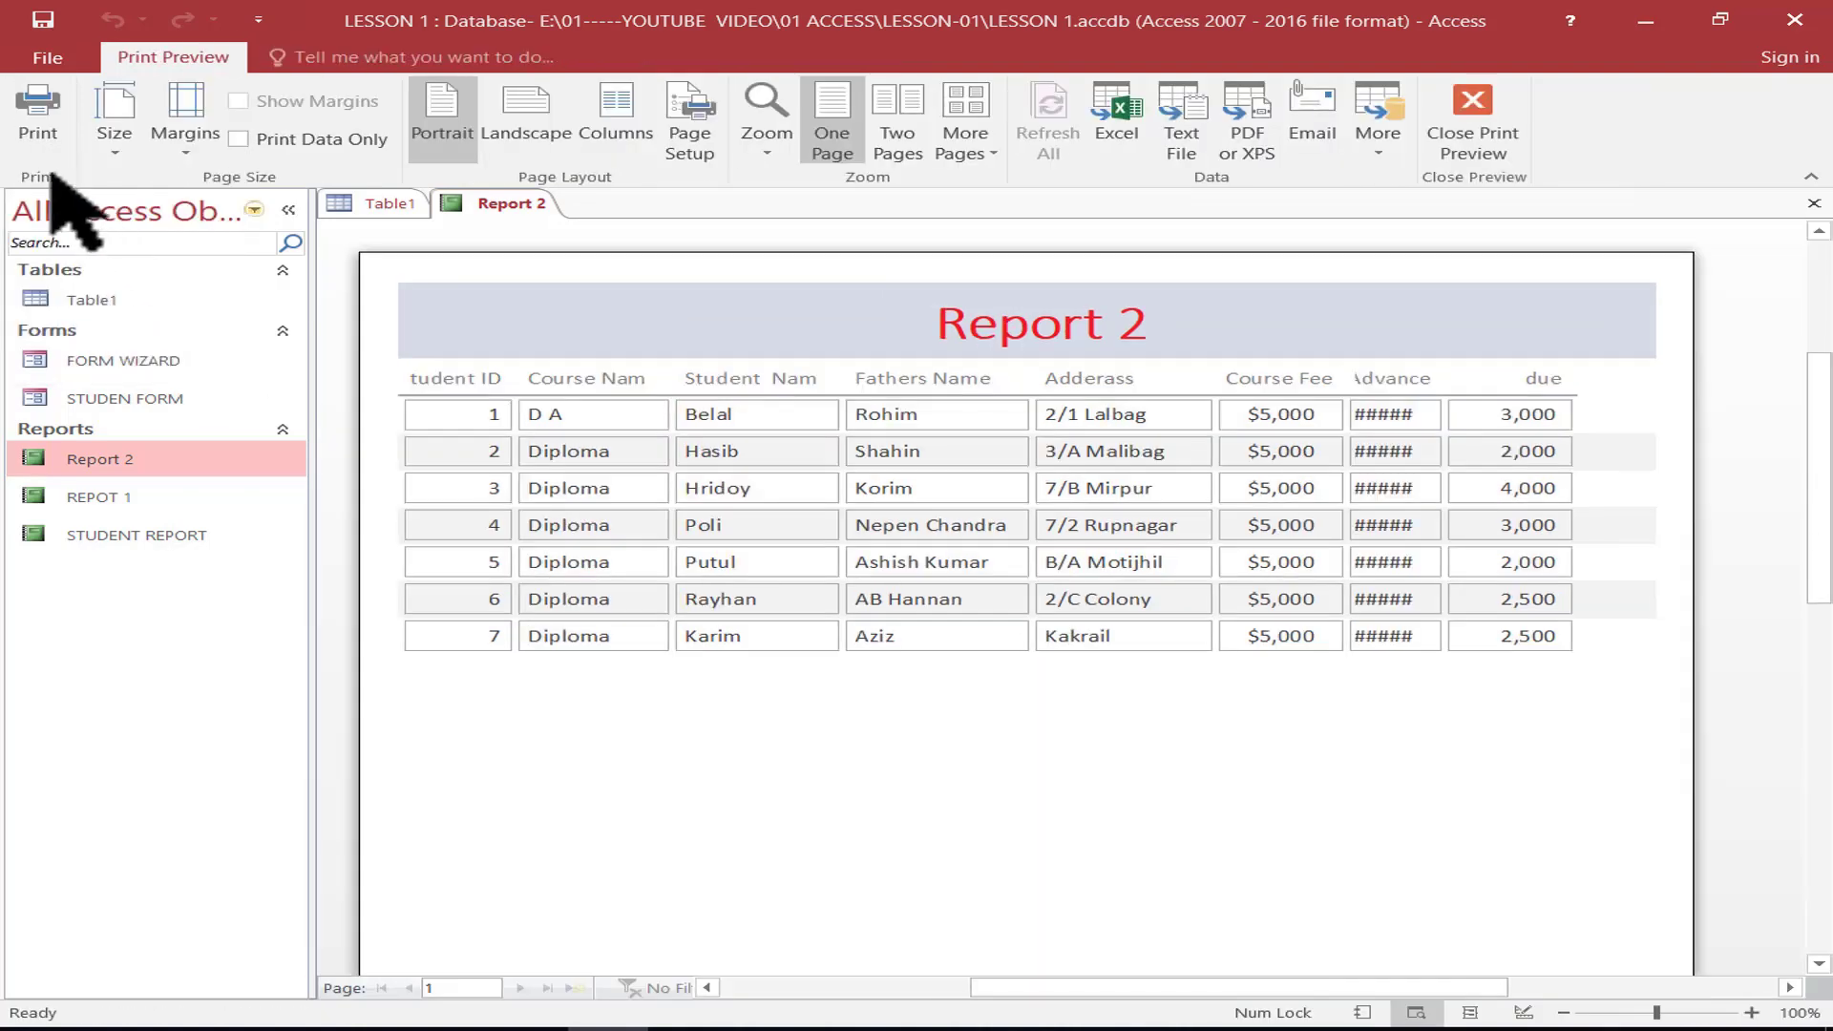
pyautogui.click(1473, 114)
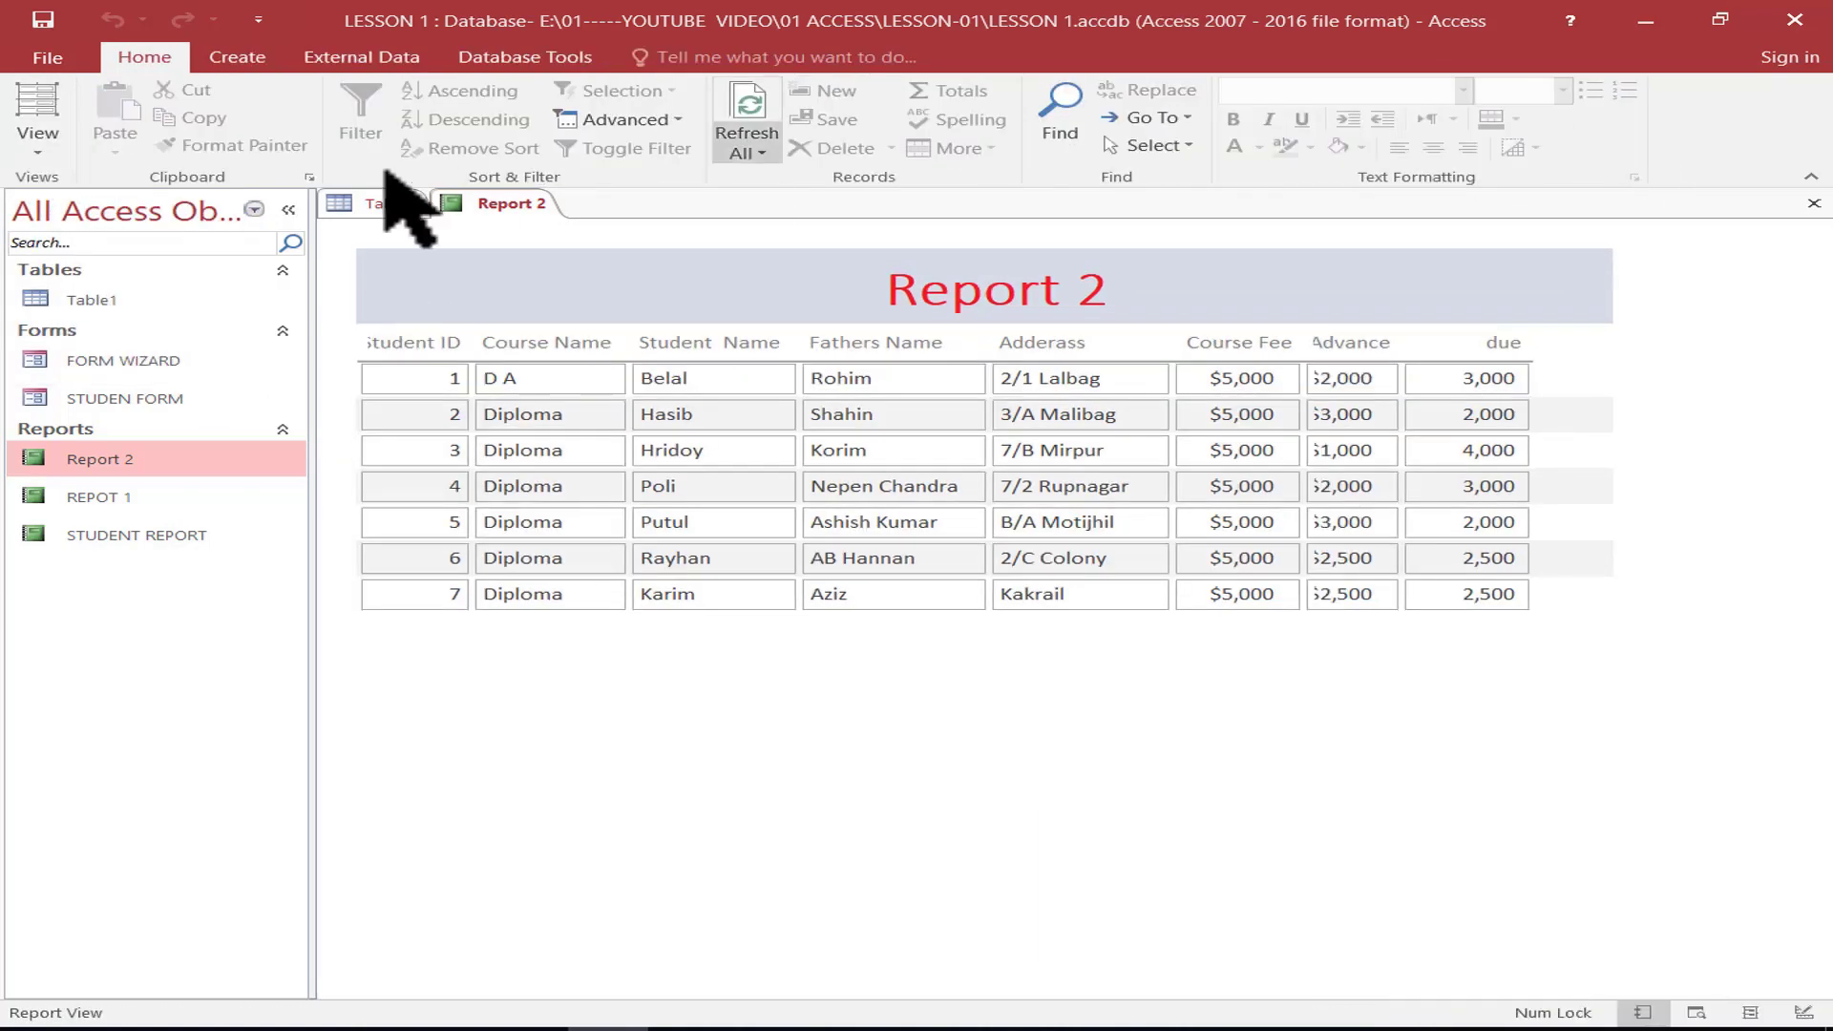
# Show Report 2 in Layout View and switch it to Design View
pyautogui.click(43, 138)
pyautogui.click(95, 304)
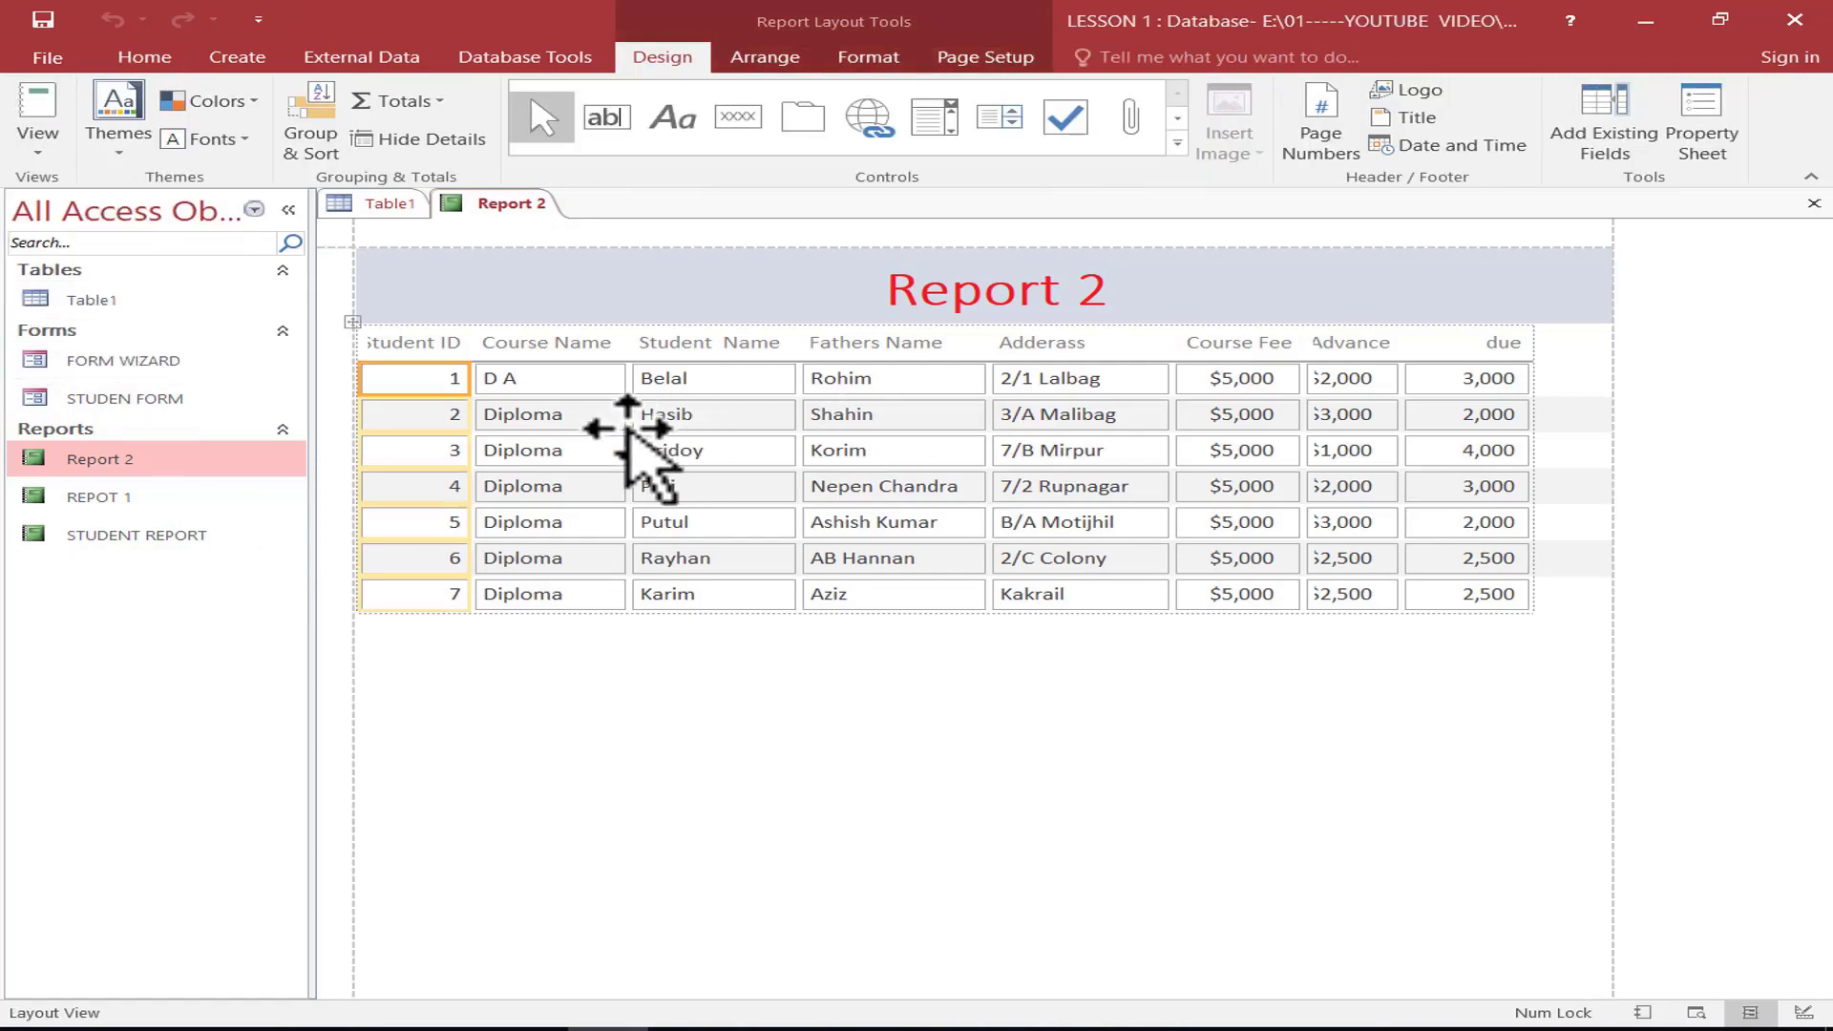
pyautogui.click(38, 119)
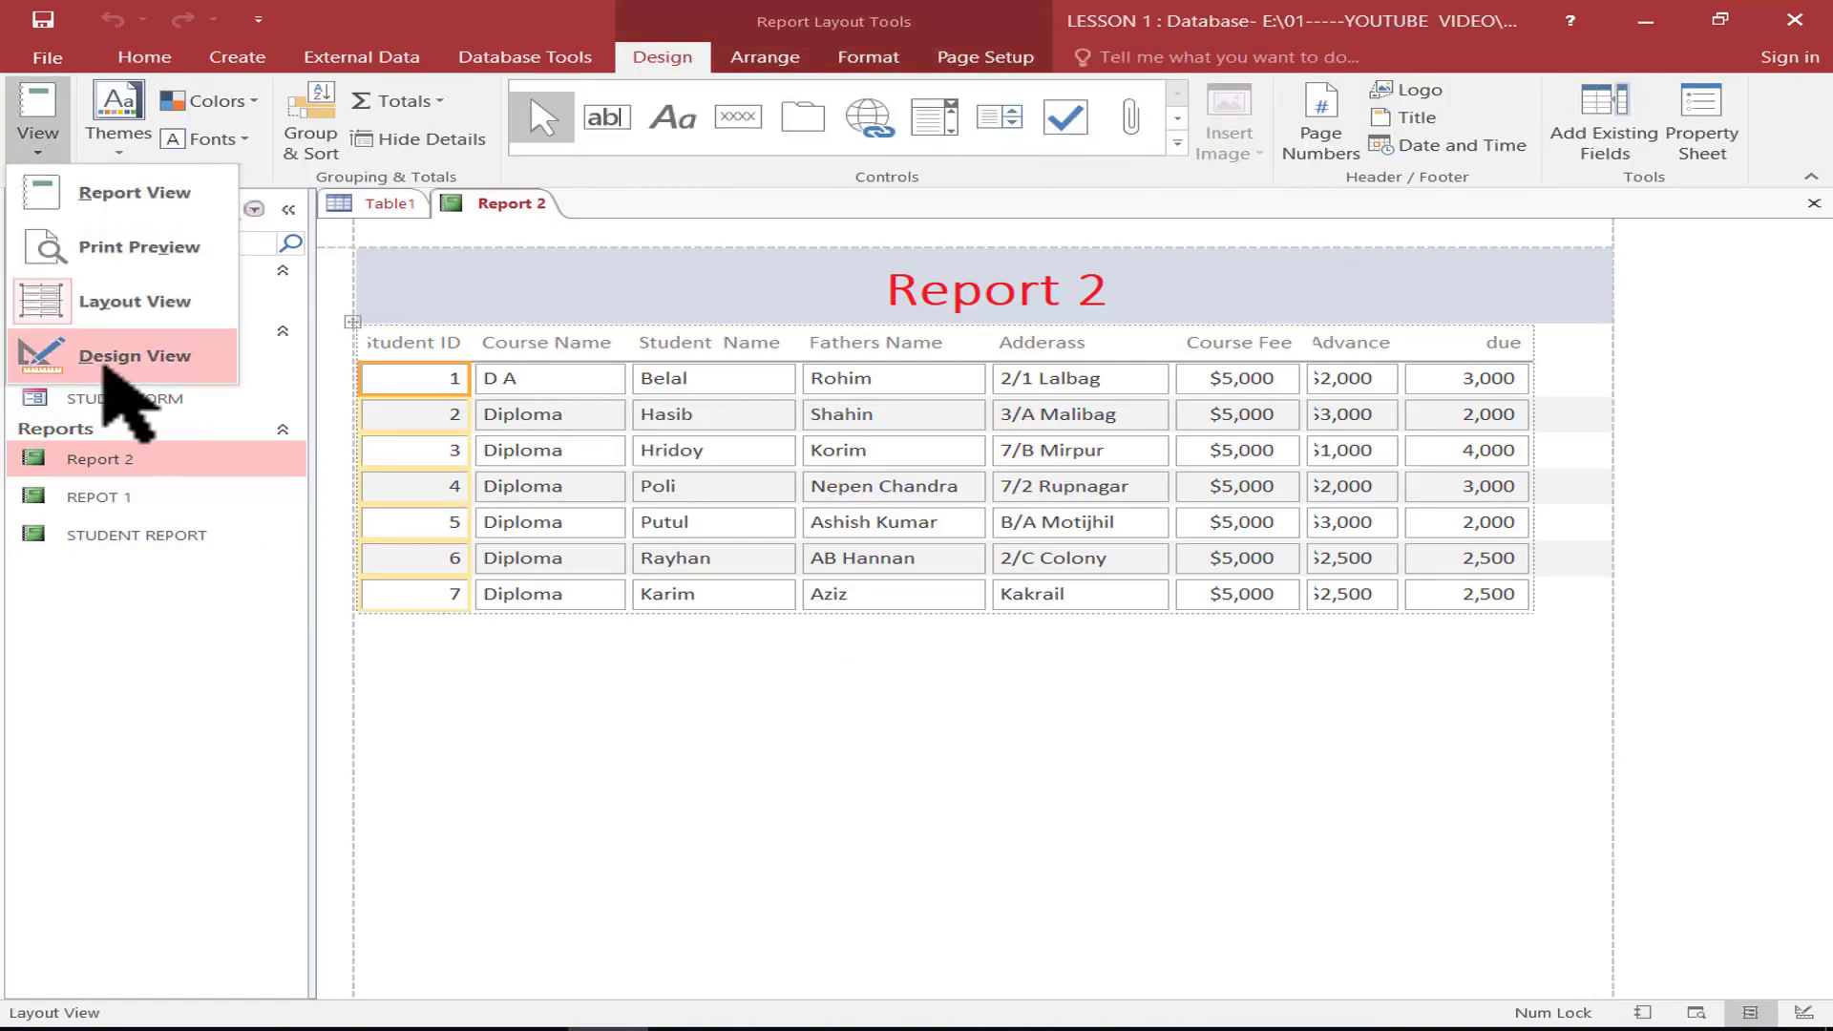
pyautogui.click(100, 358)
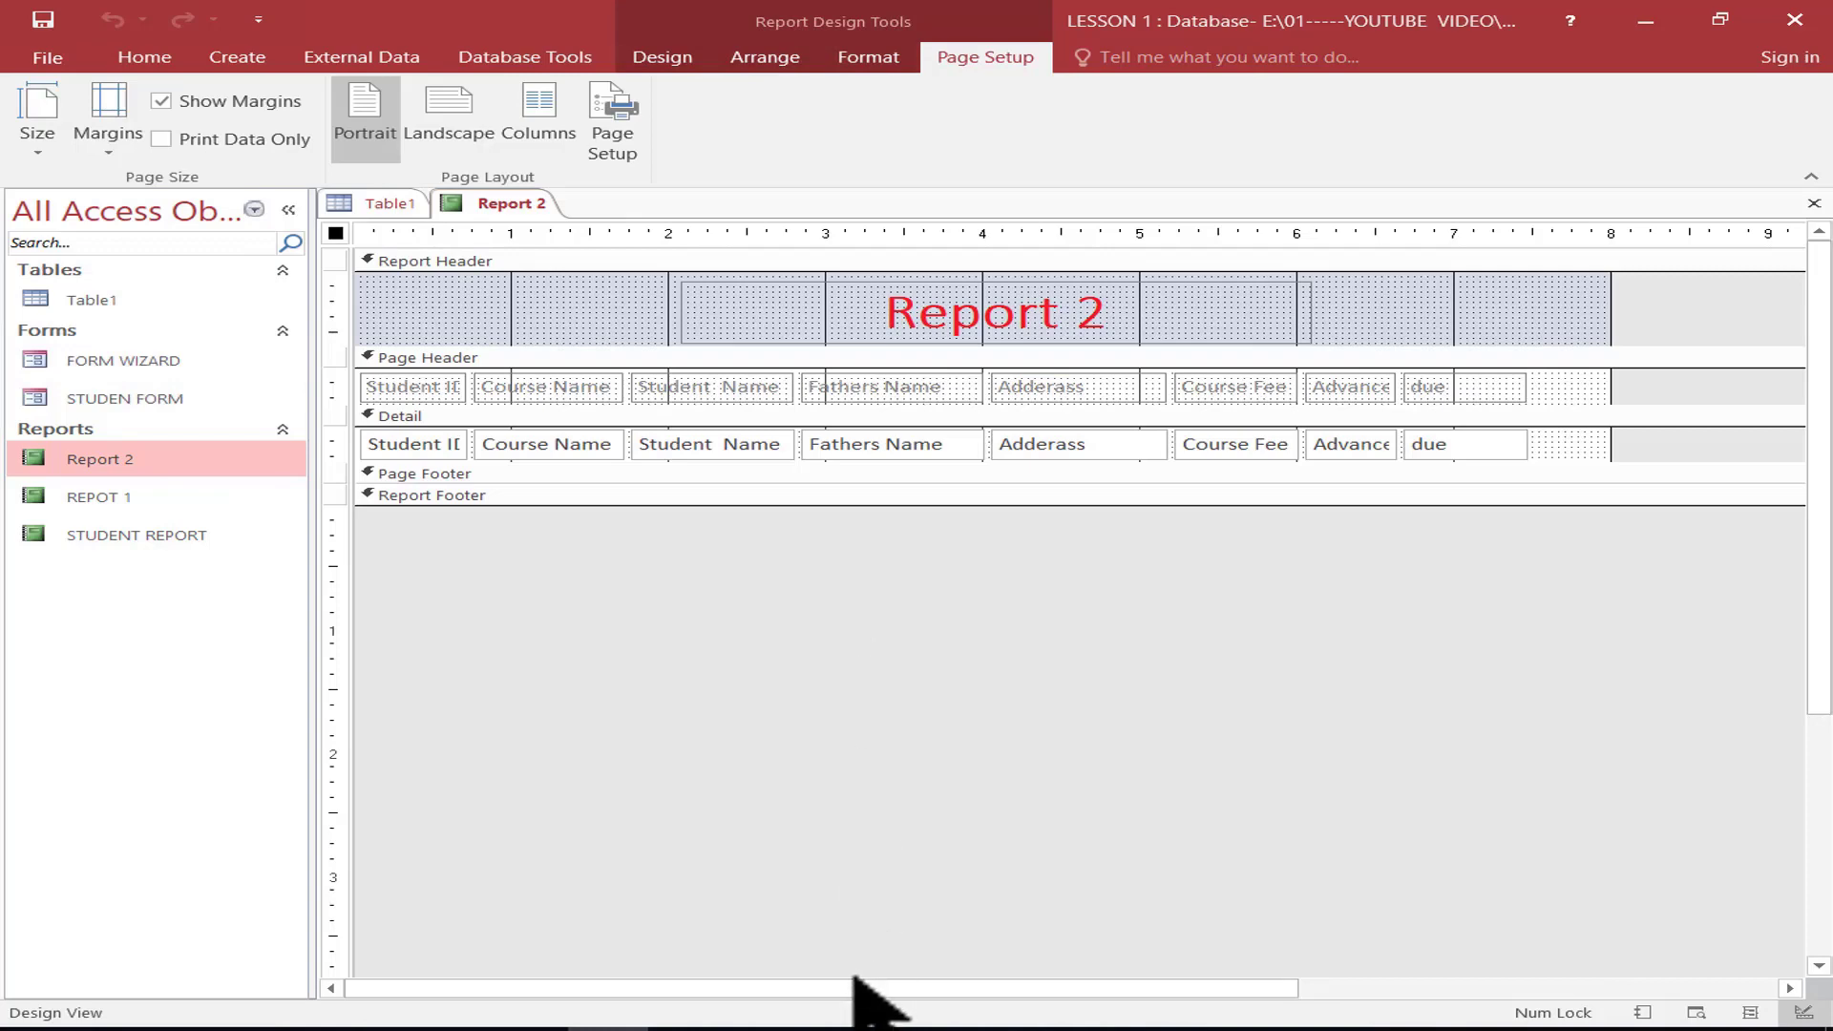
# Try gridlines in both directions on the Report 2 title in the Report Header, and set them to Horizontal
pyautogui.moveTo(864, 988); pyautogui.dragTo(1098, 988)
pyautogui.click(946, 313)
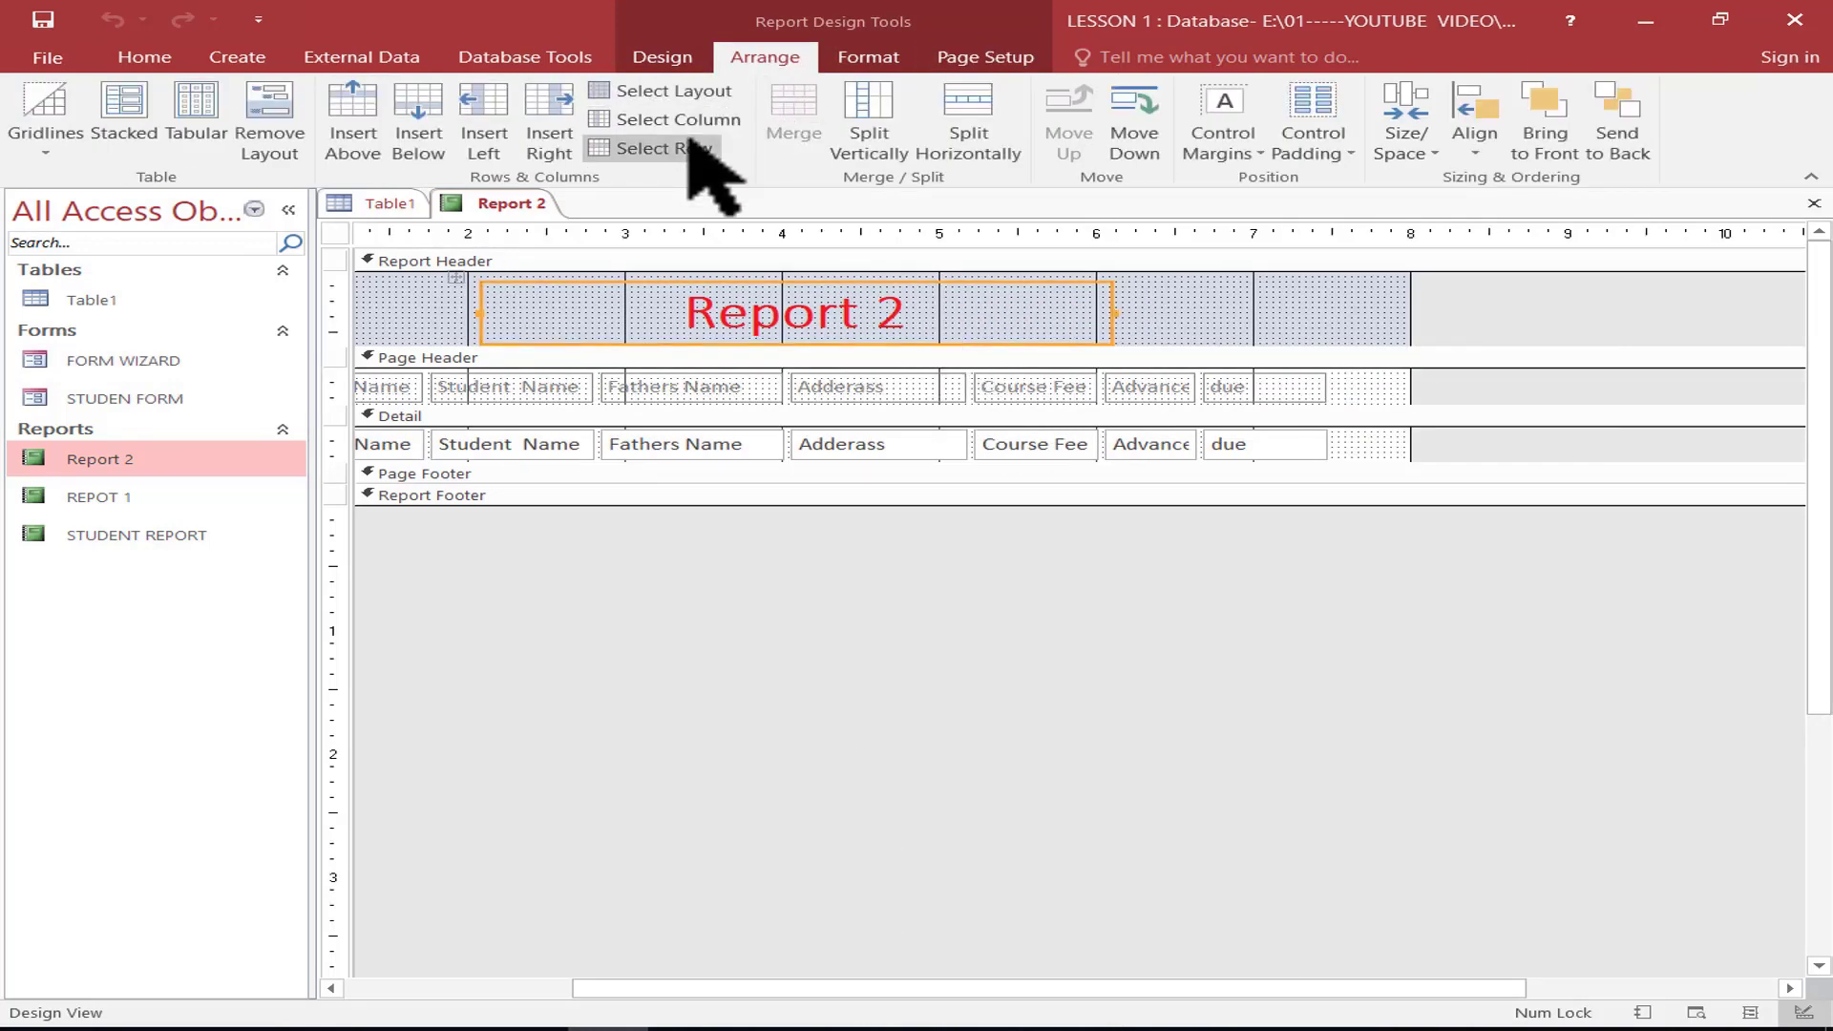
pyautogui.click(54, 147)
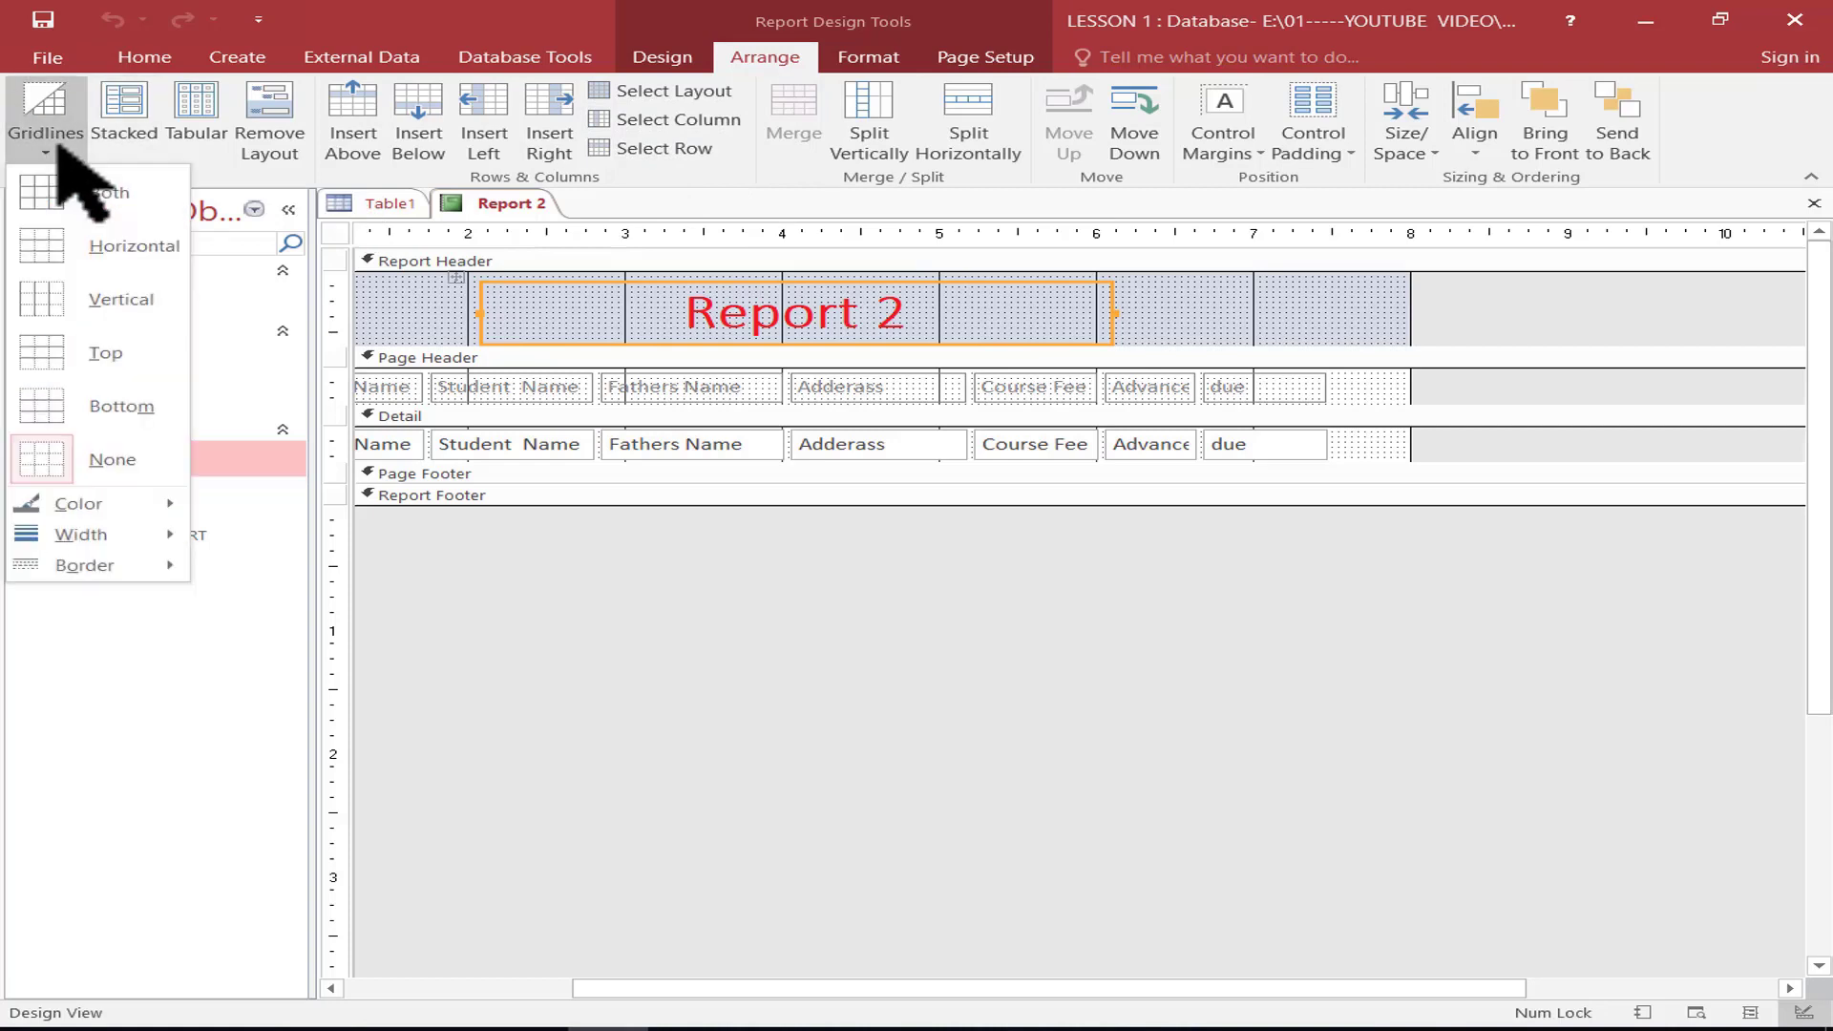
pyautogui.click(81, 191)
pyautogui.click(50, 148)
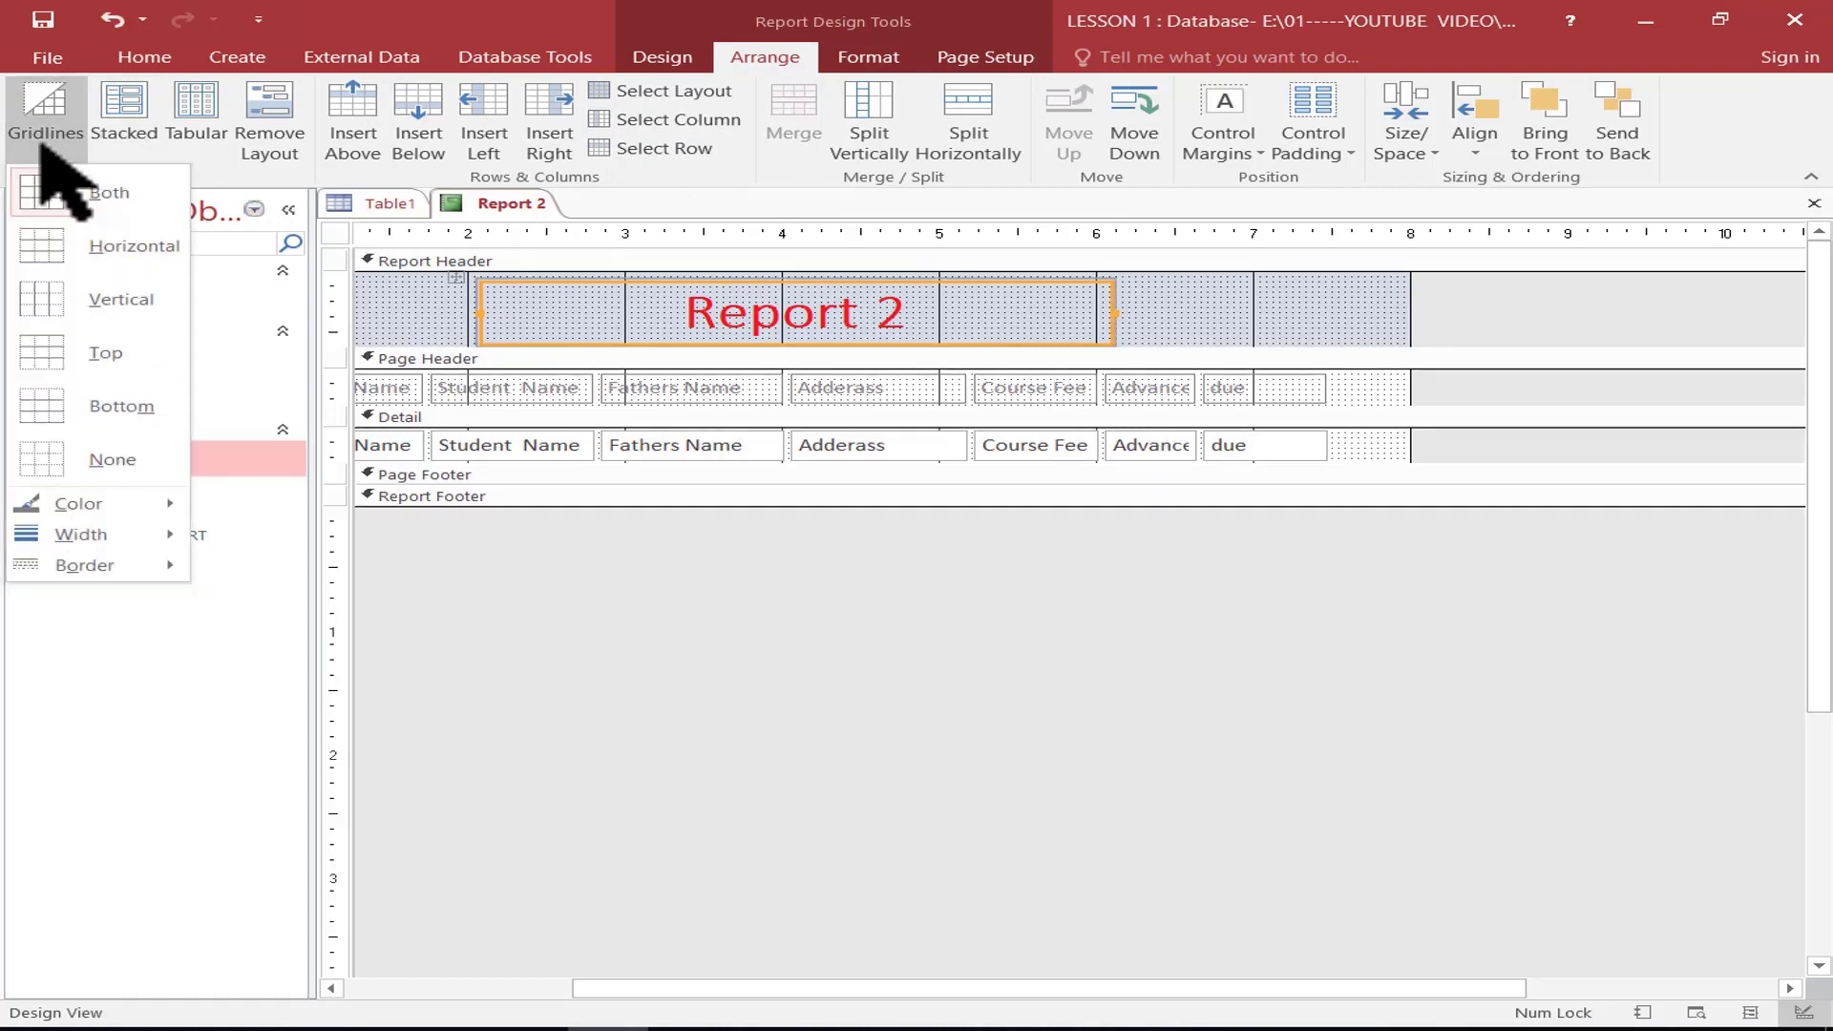
pyautogui.click(107, 250)
# Review the title's gridline color and width options, and apply the dash-dot gridline border style
pyautogui.click(60, 148)
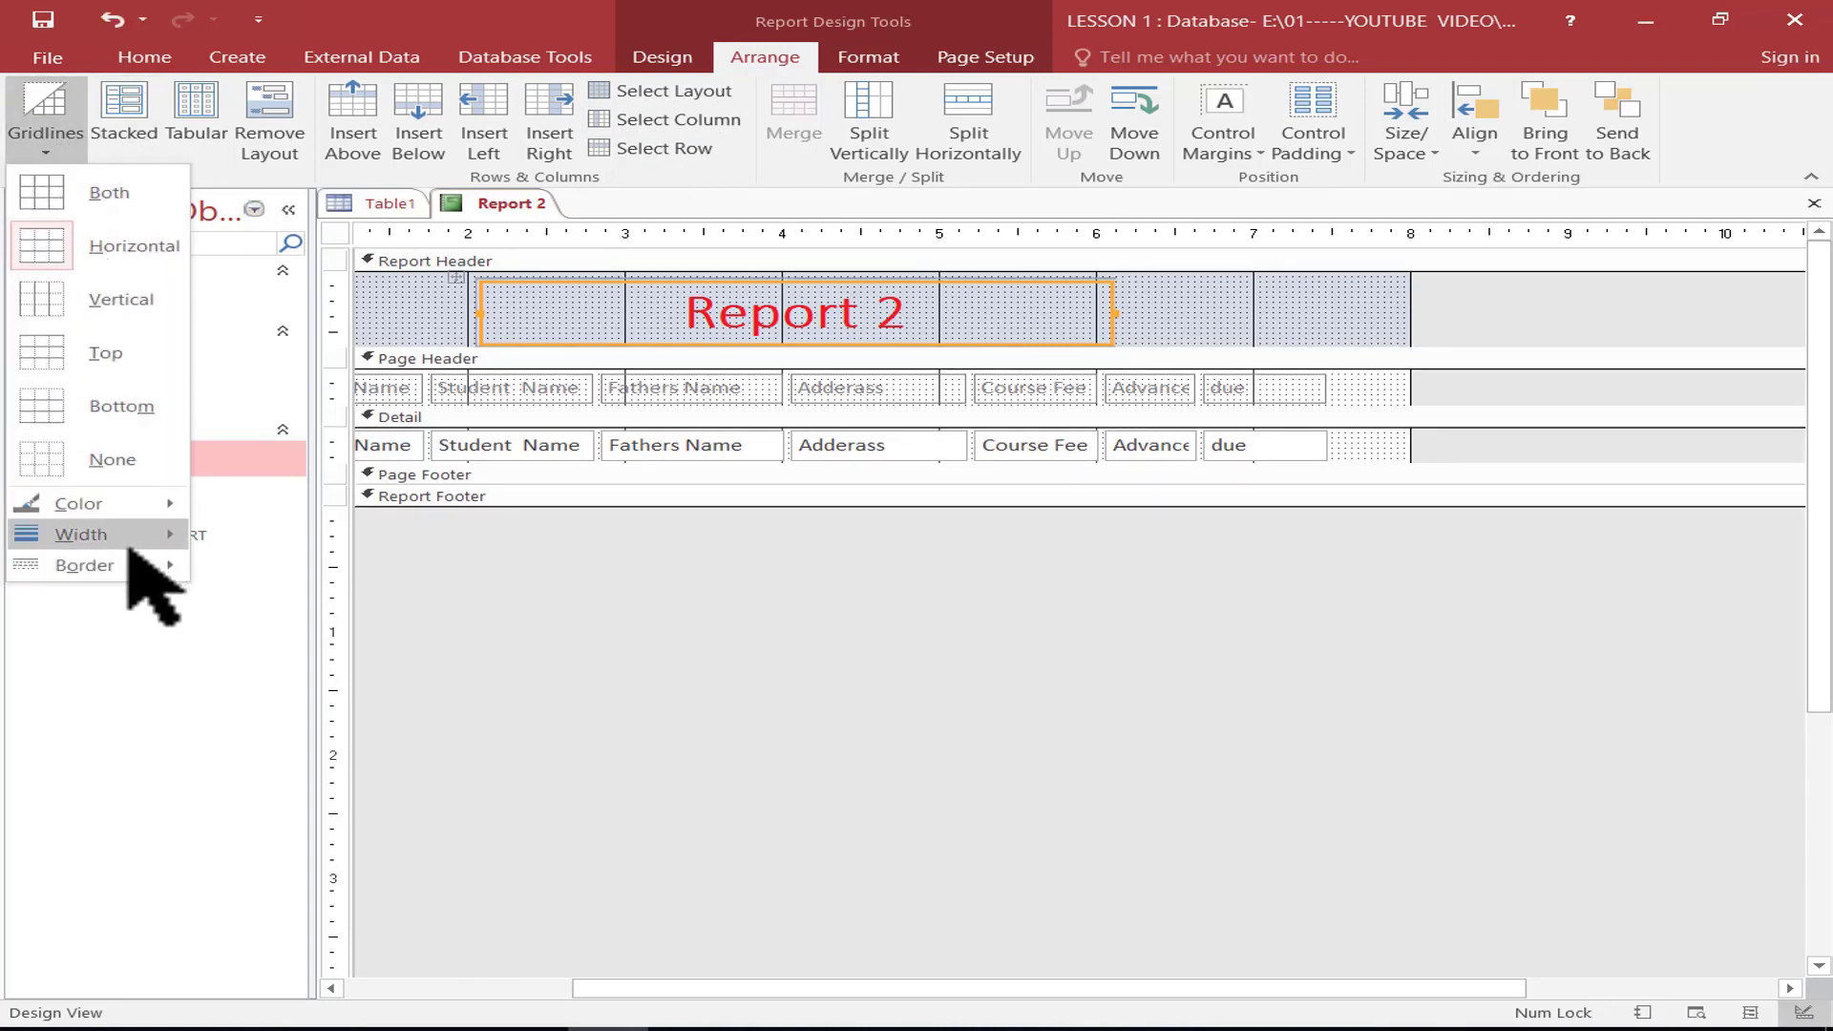
pyautogui.moveTo(84, 506)
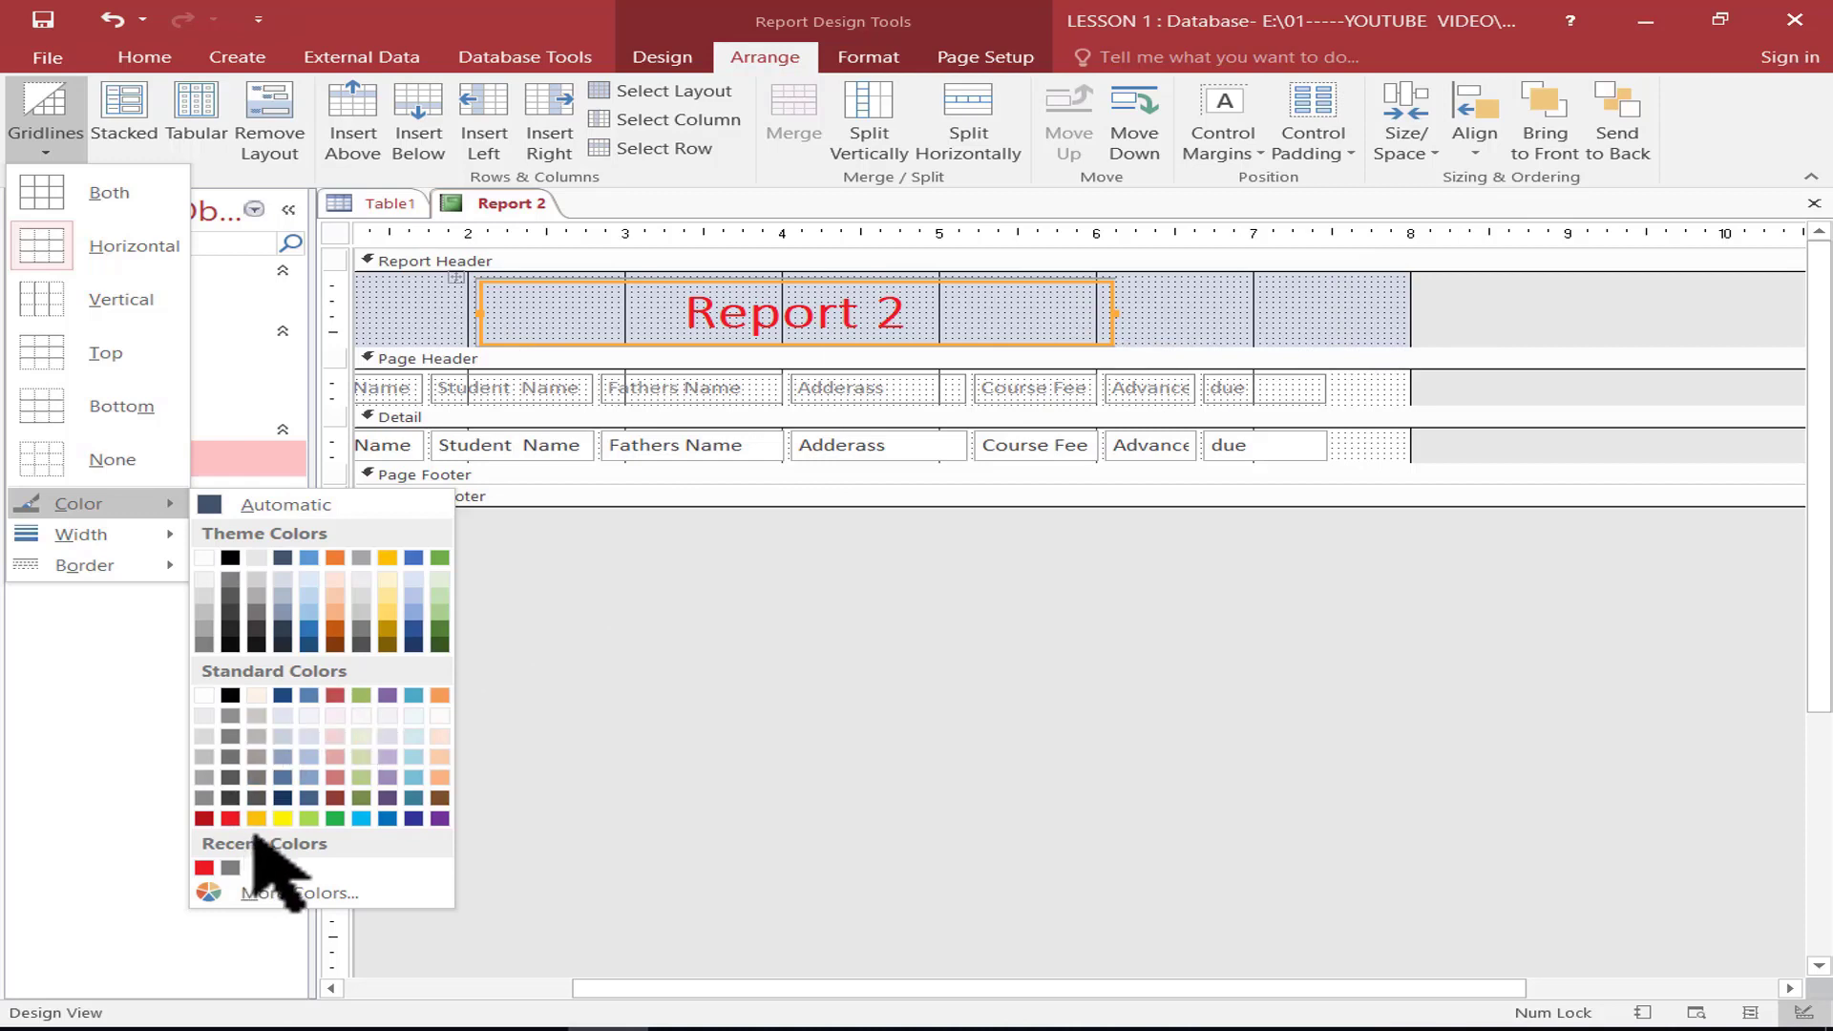
pyautogui.moveTo(113, 537)
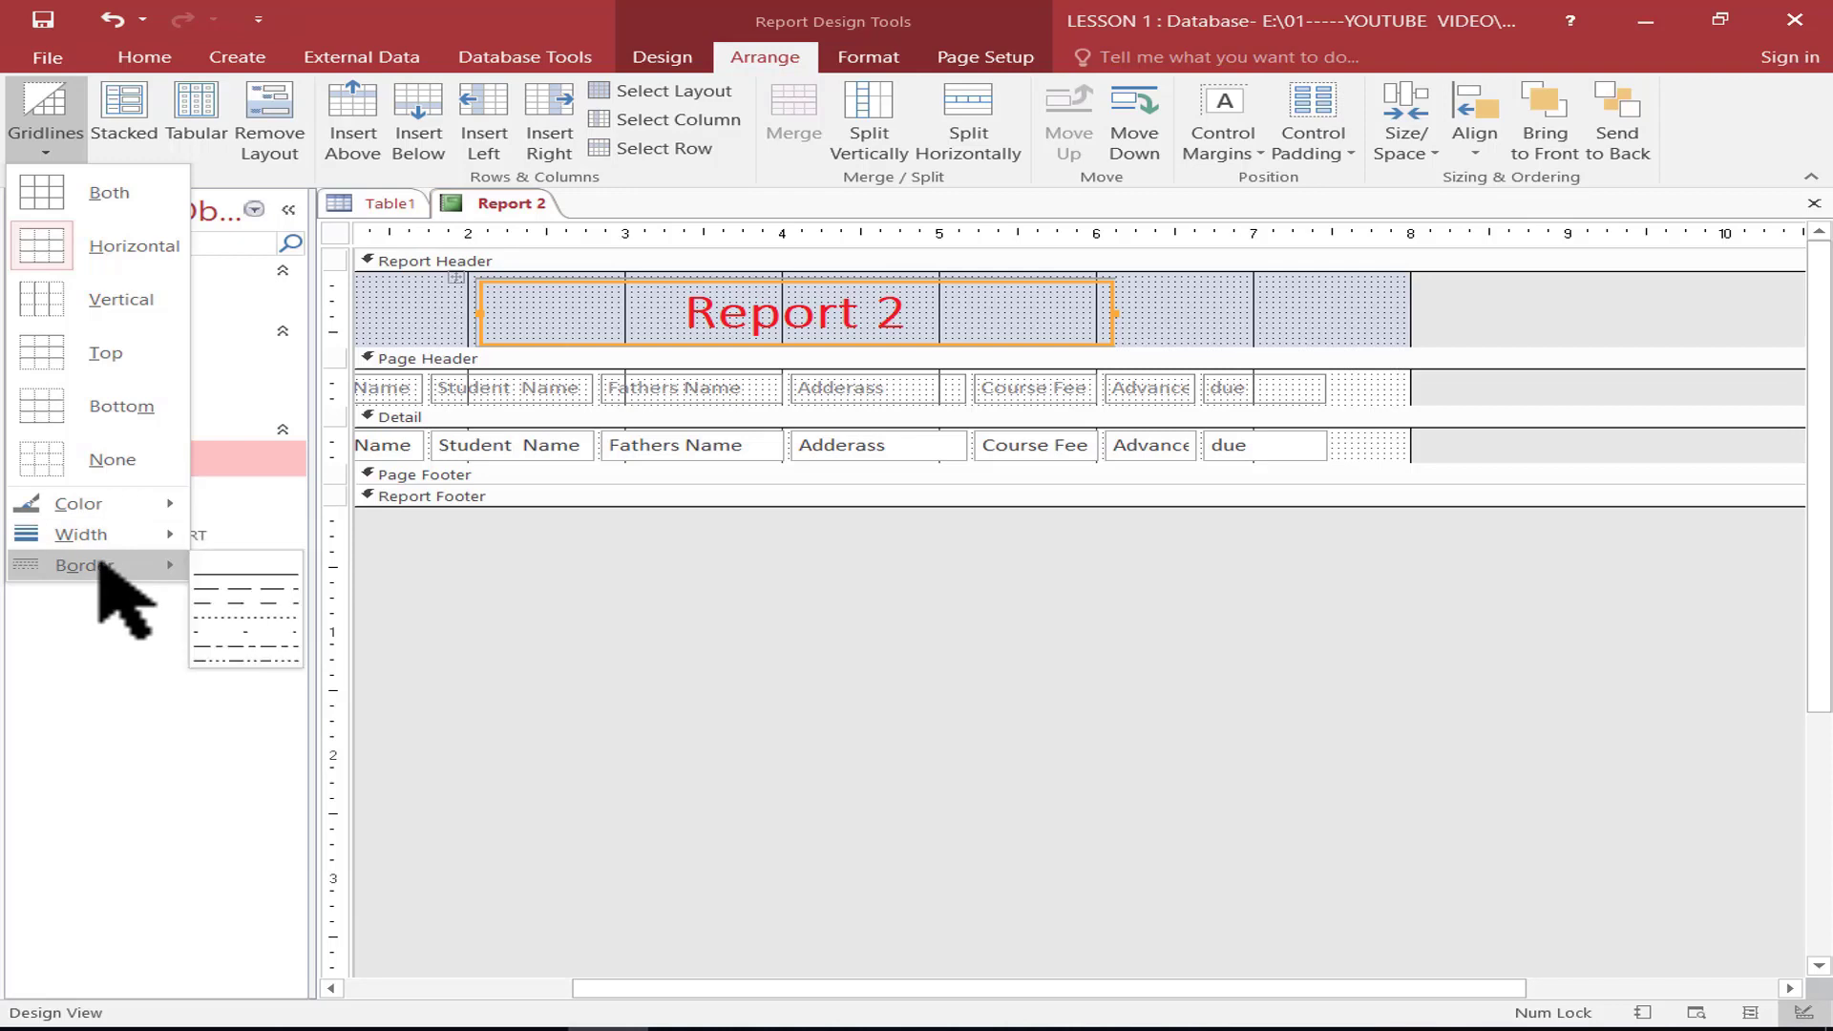
pyautogui.click(241, 645)
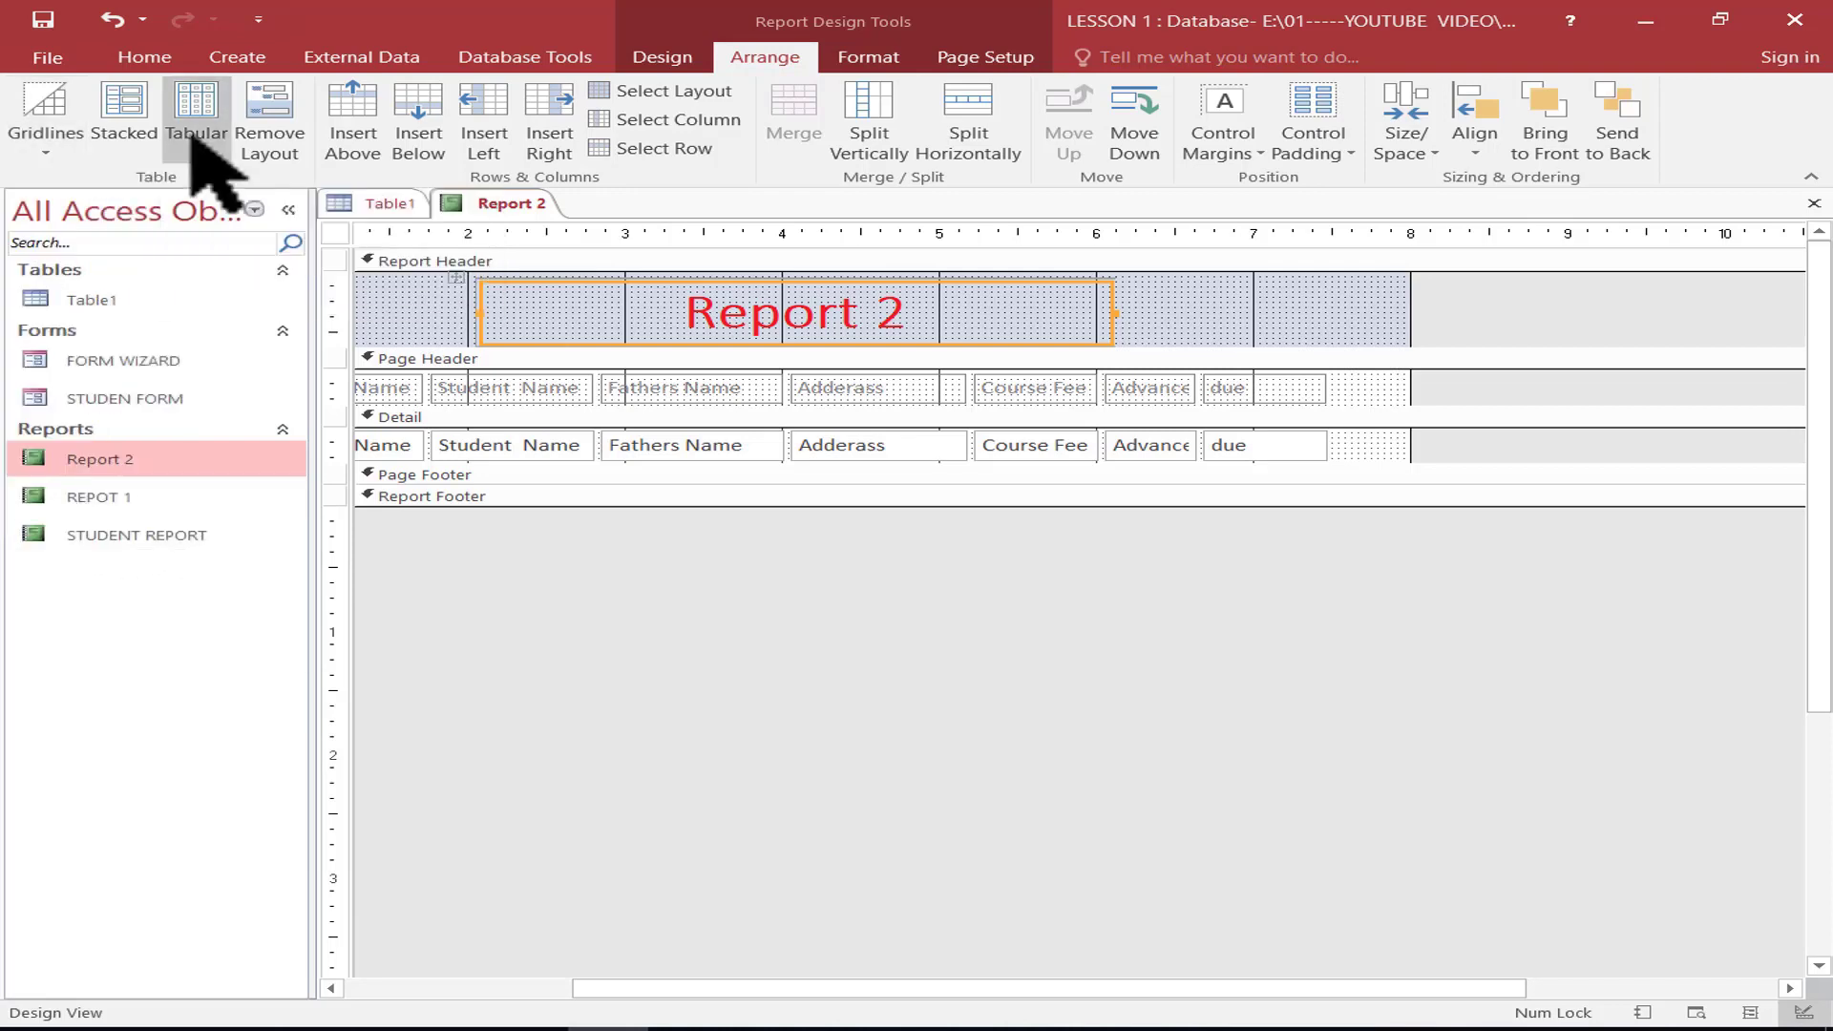
# Remove the layout from the Report 2 title and reselect the title
pyautogui.click(268, 153)
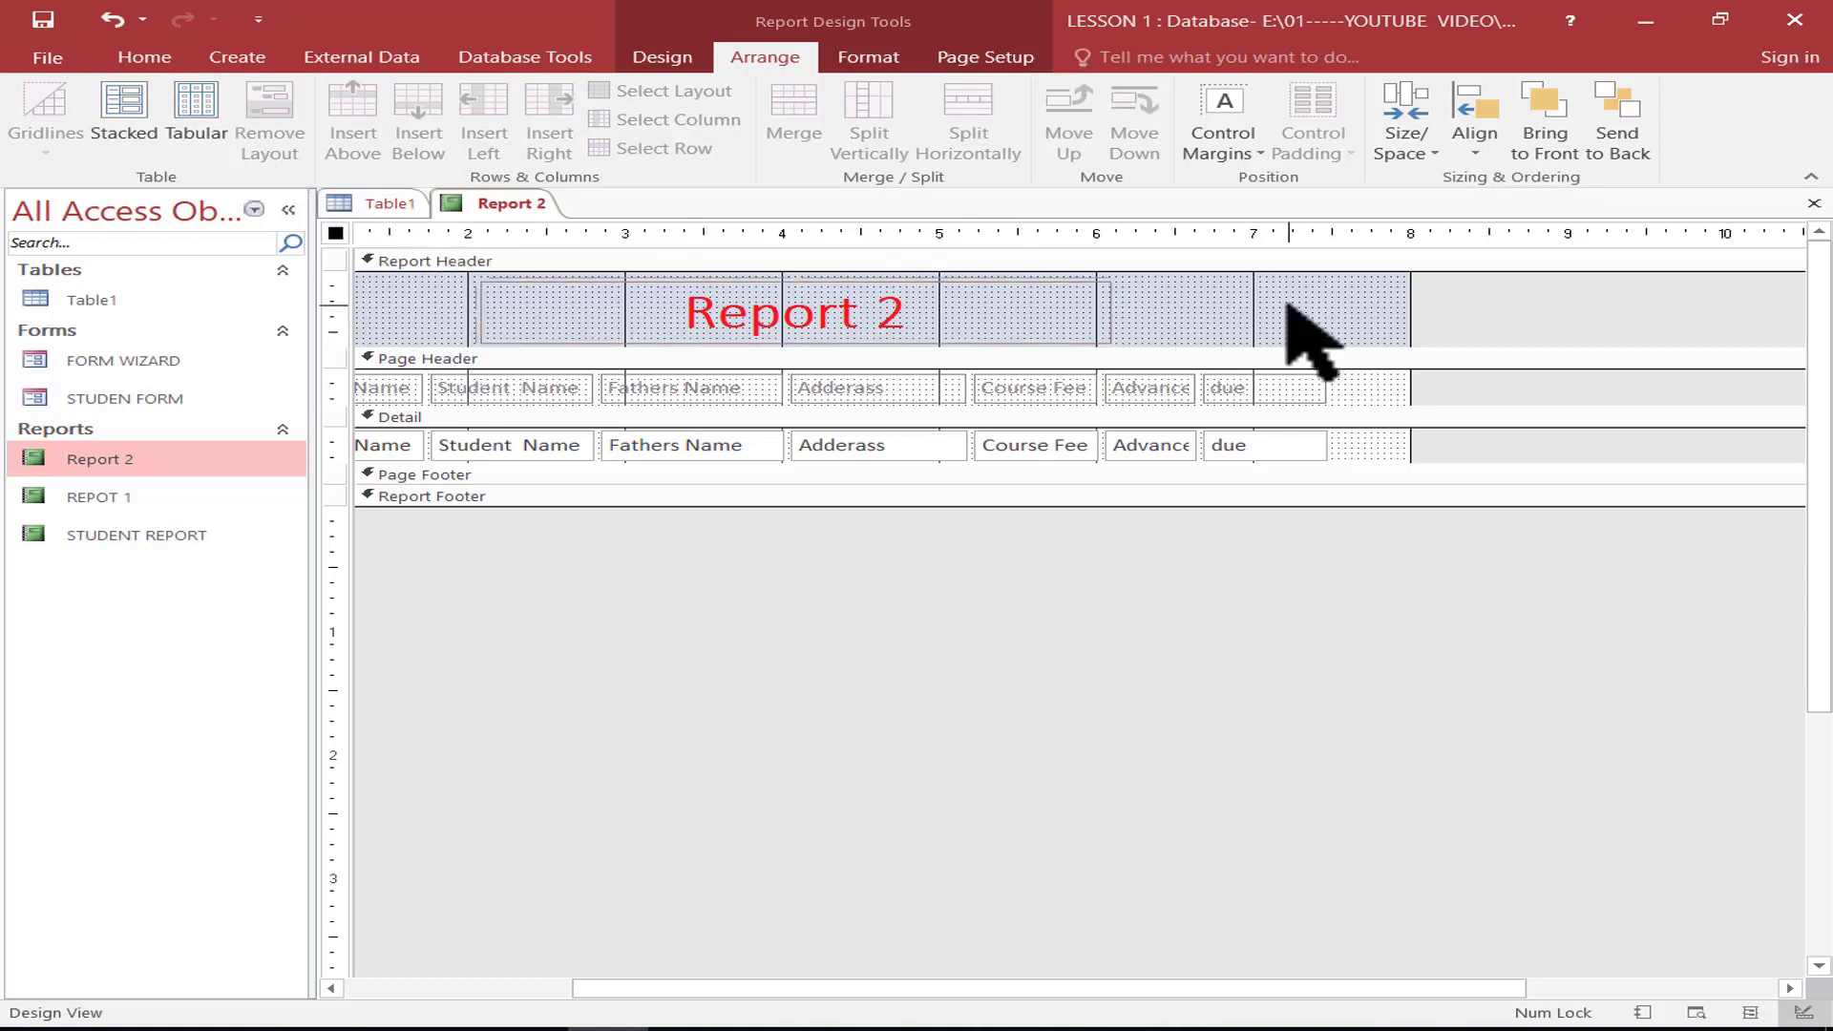
pyautogui.click(1301, 327)
pyautogui.click(711, 313)
# Insert blank rows above and below and blank columns on both sides of the Fathers Name label in the Page Header
pyautogui.click(726, 380)
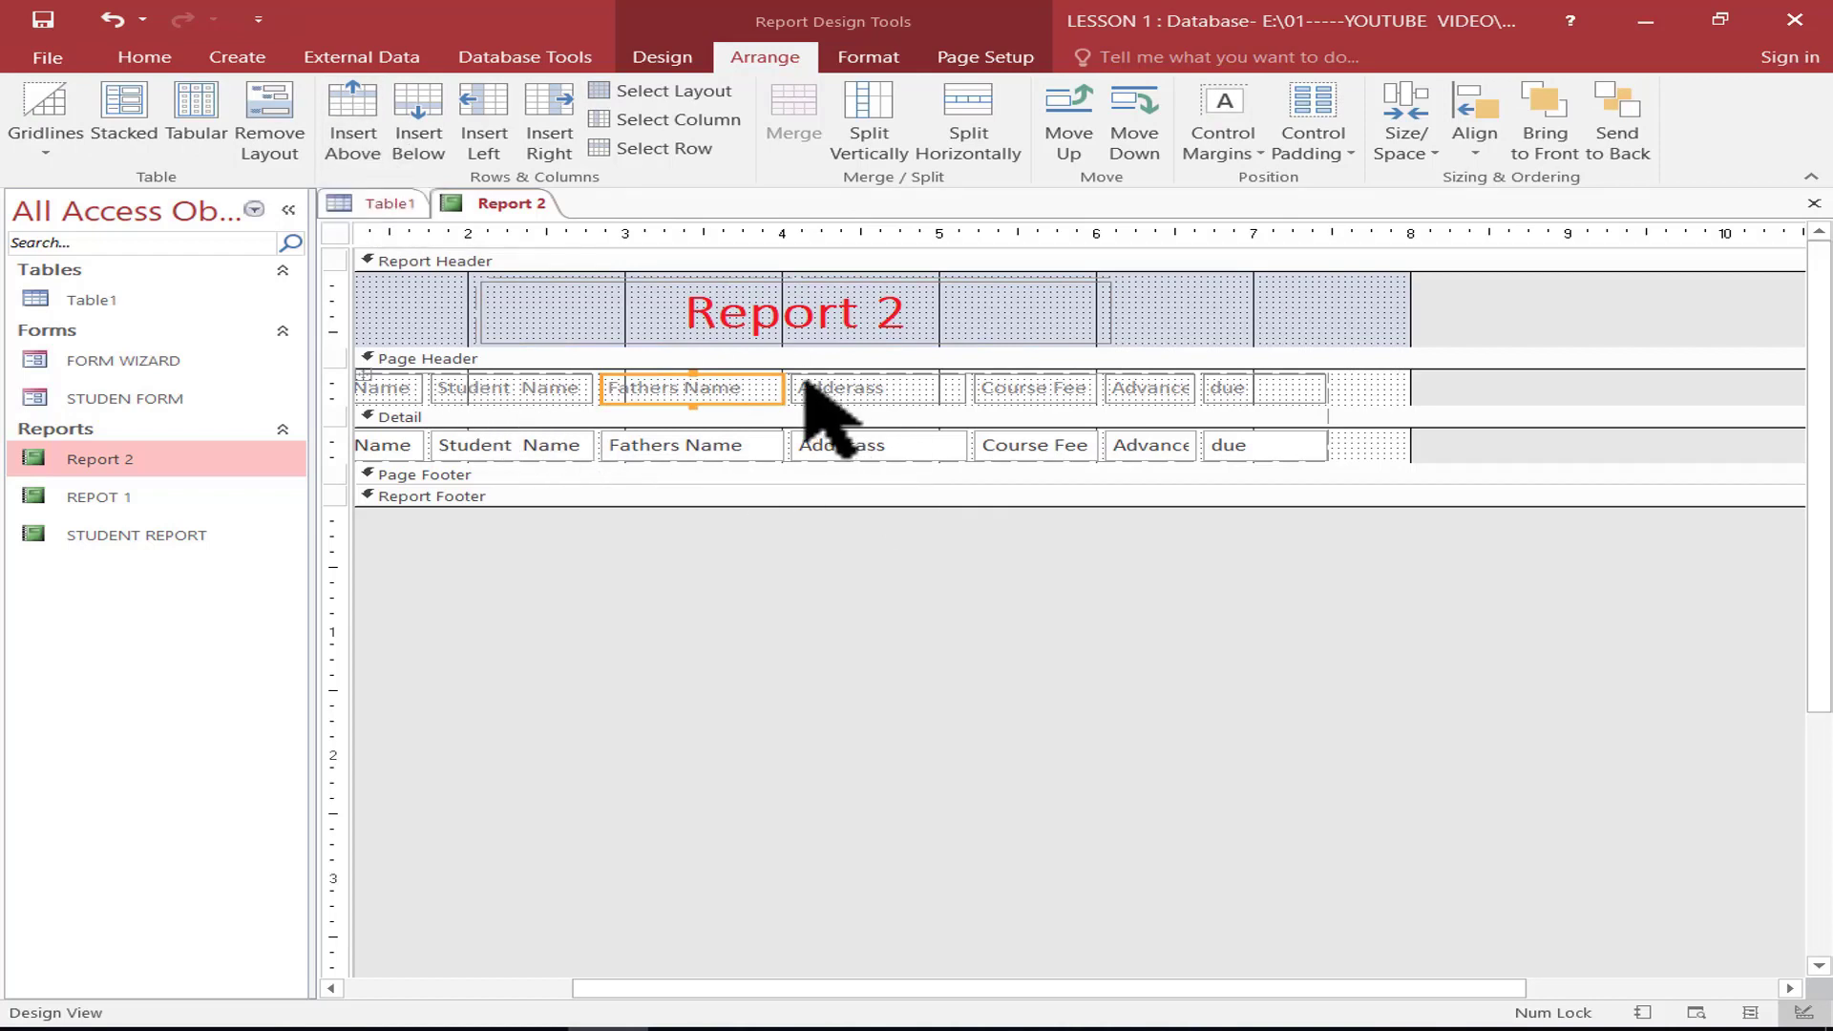
pyautogui.click(353, 143)
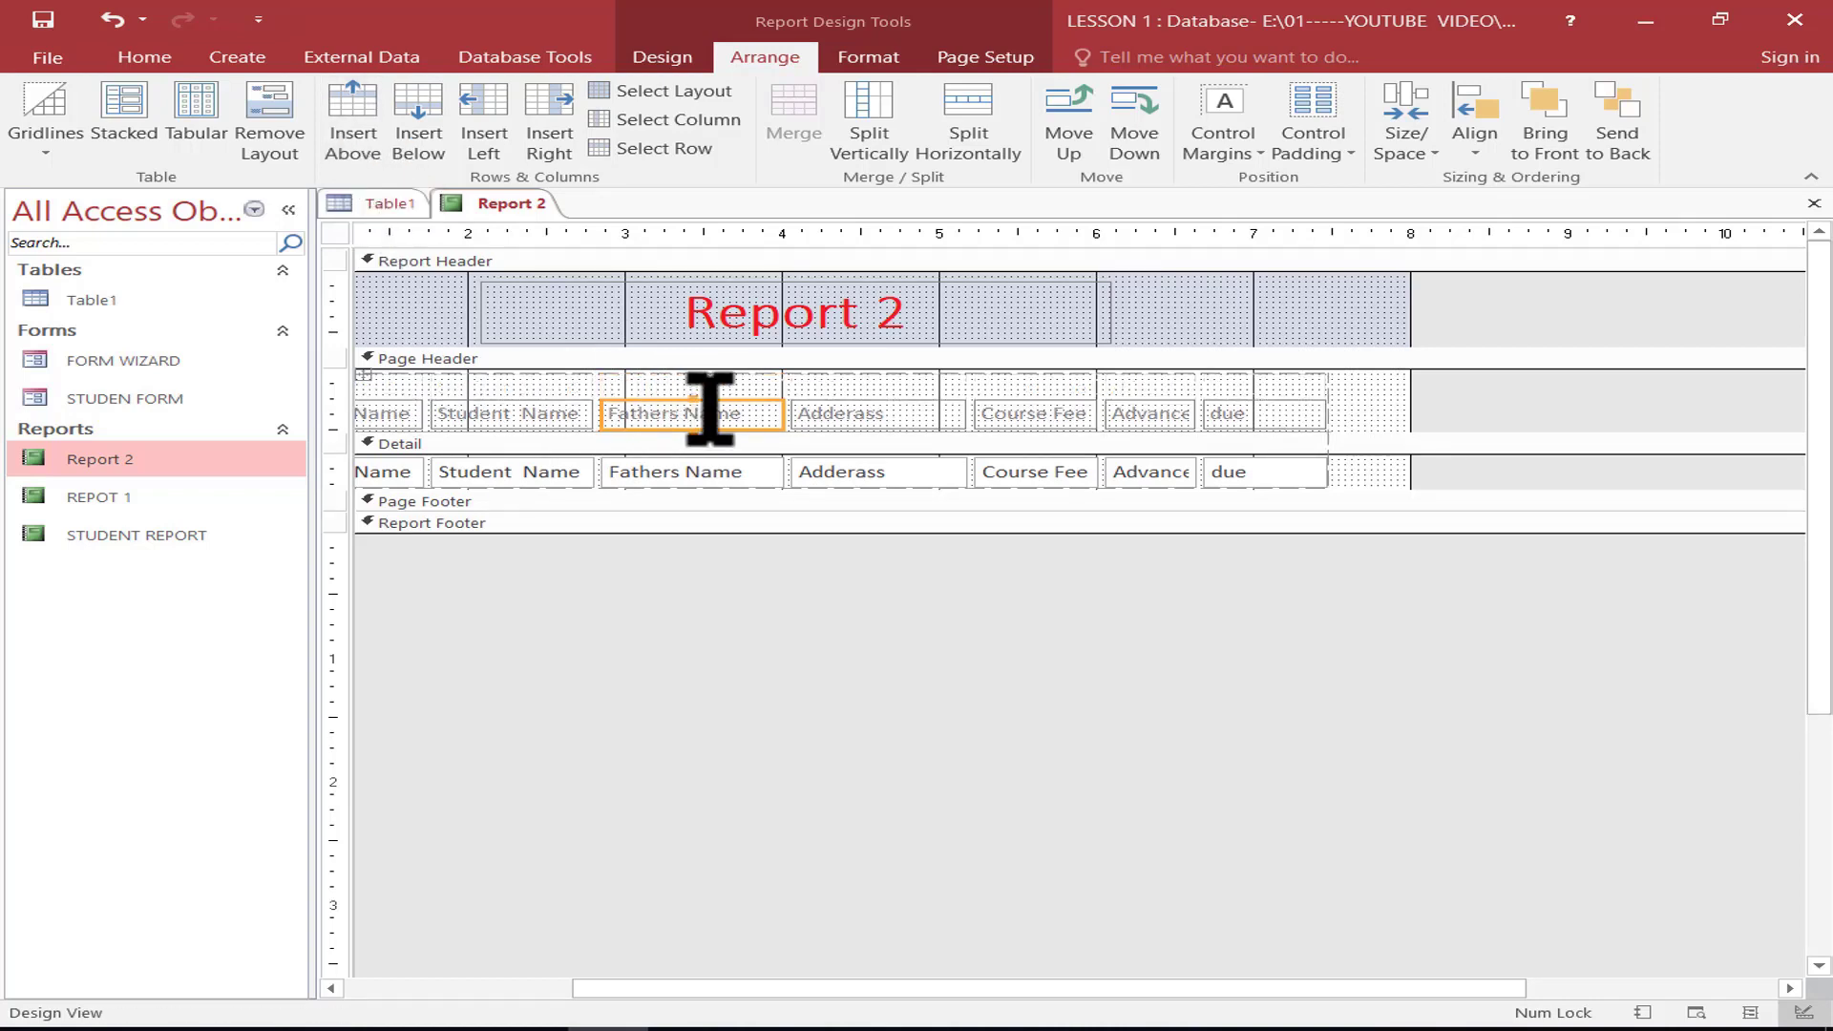
pyautogui.click(420, 134)
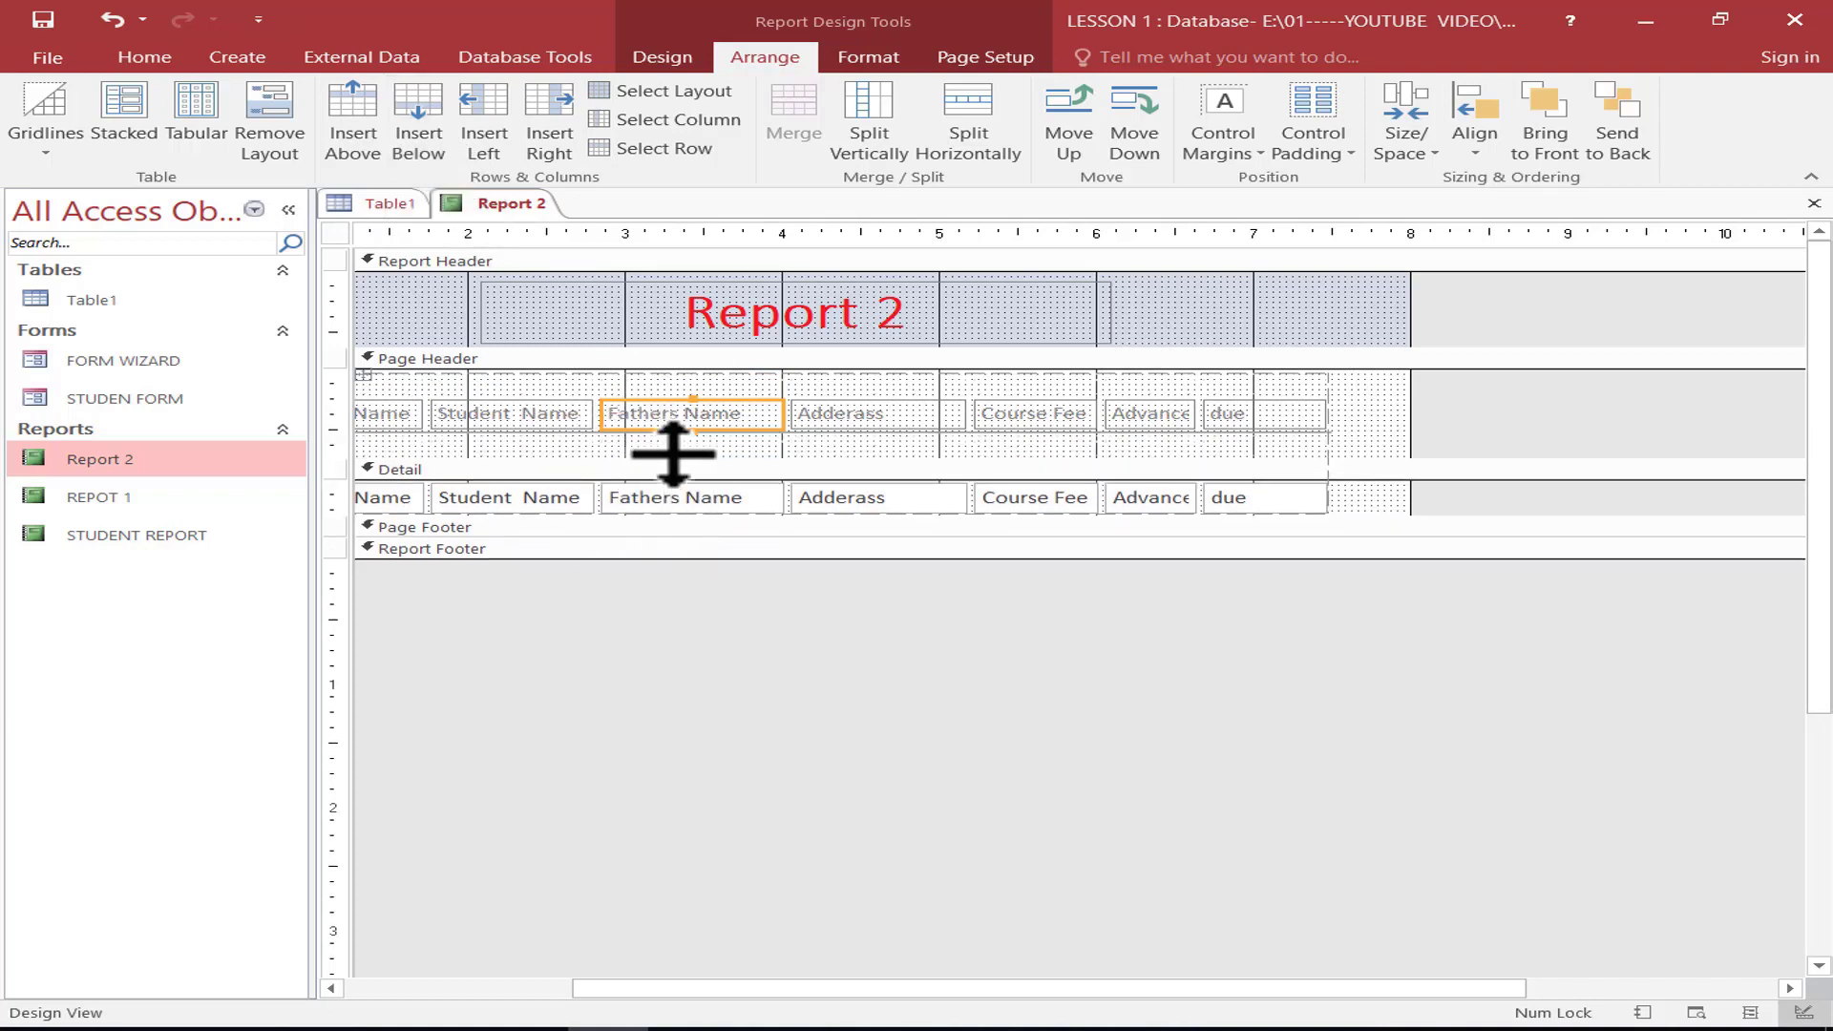
pyautogui.click(486, 139)
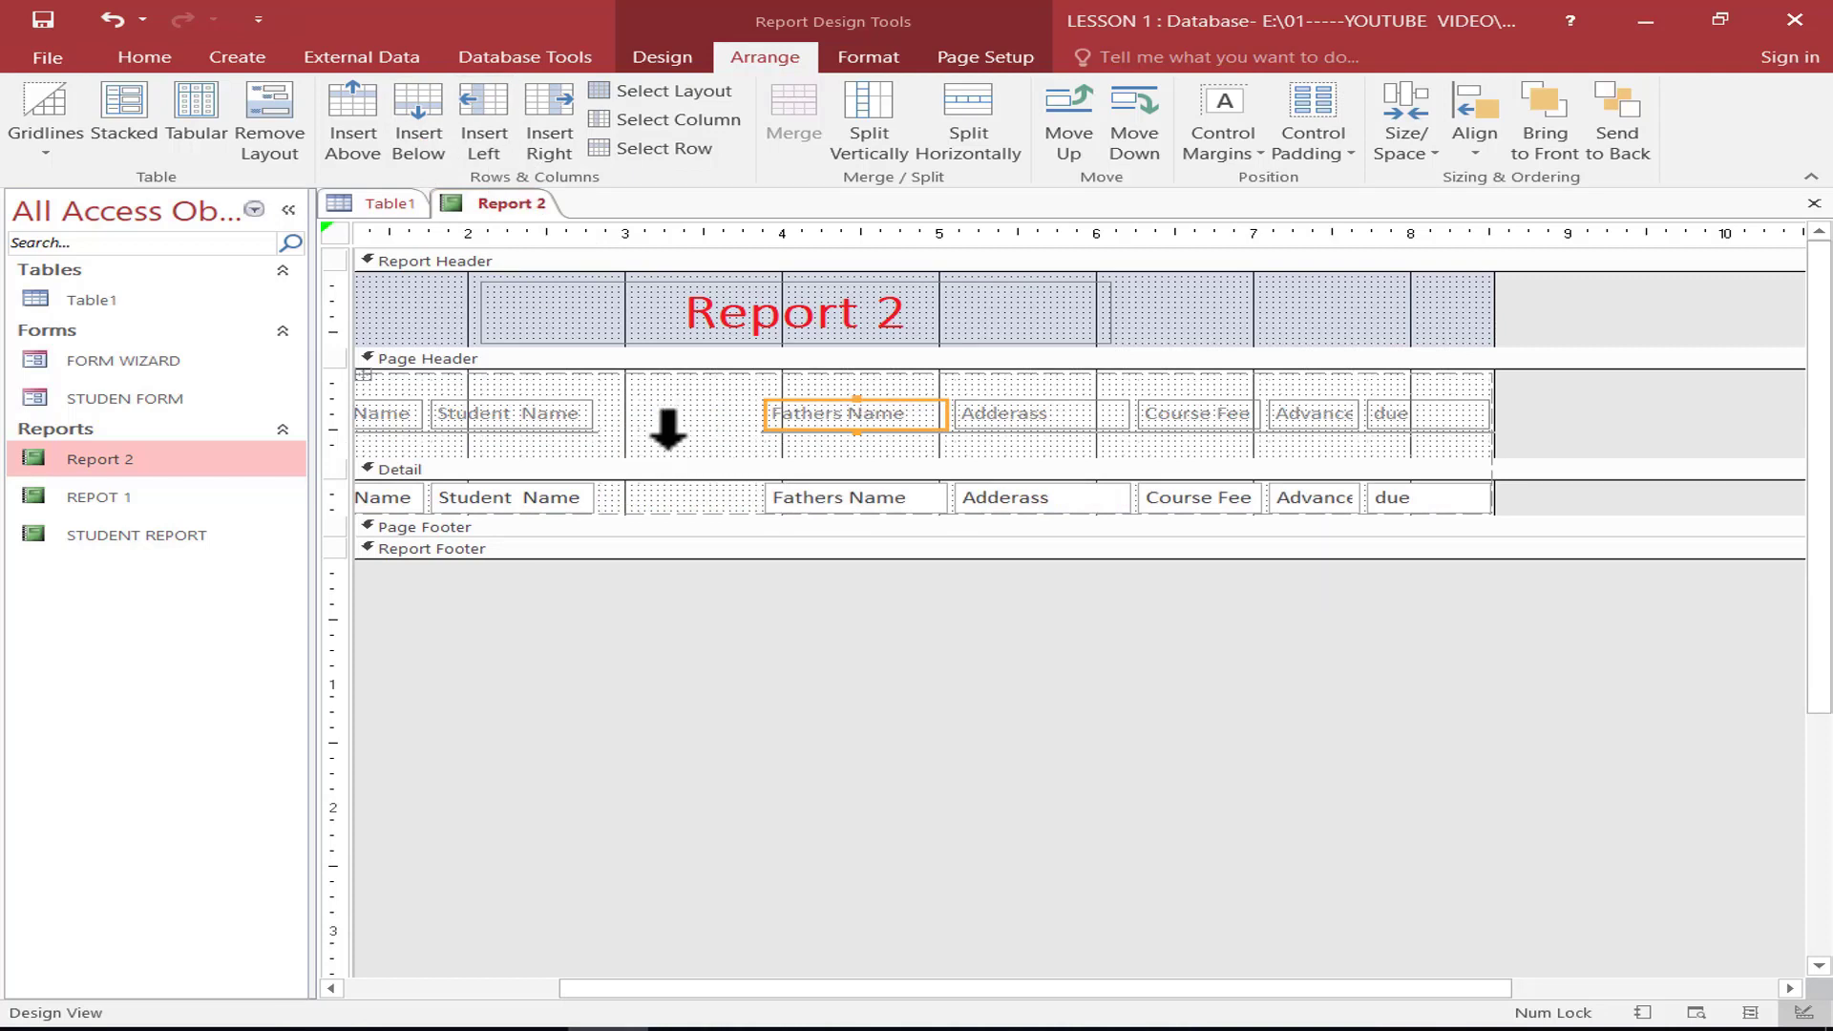
pyautogui.click(549, 129)
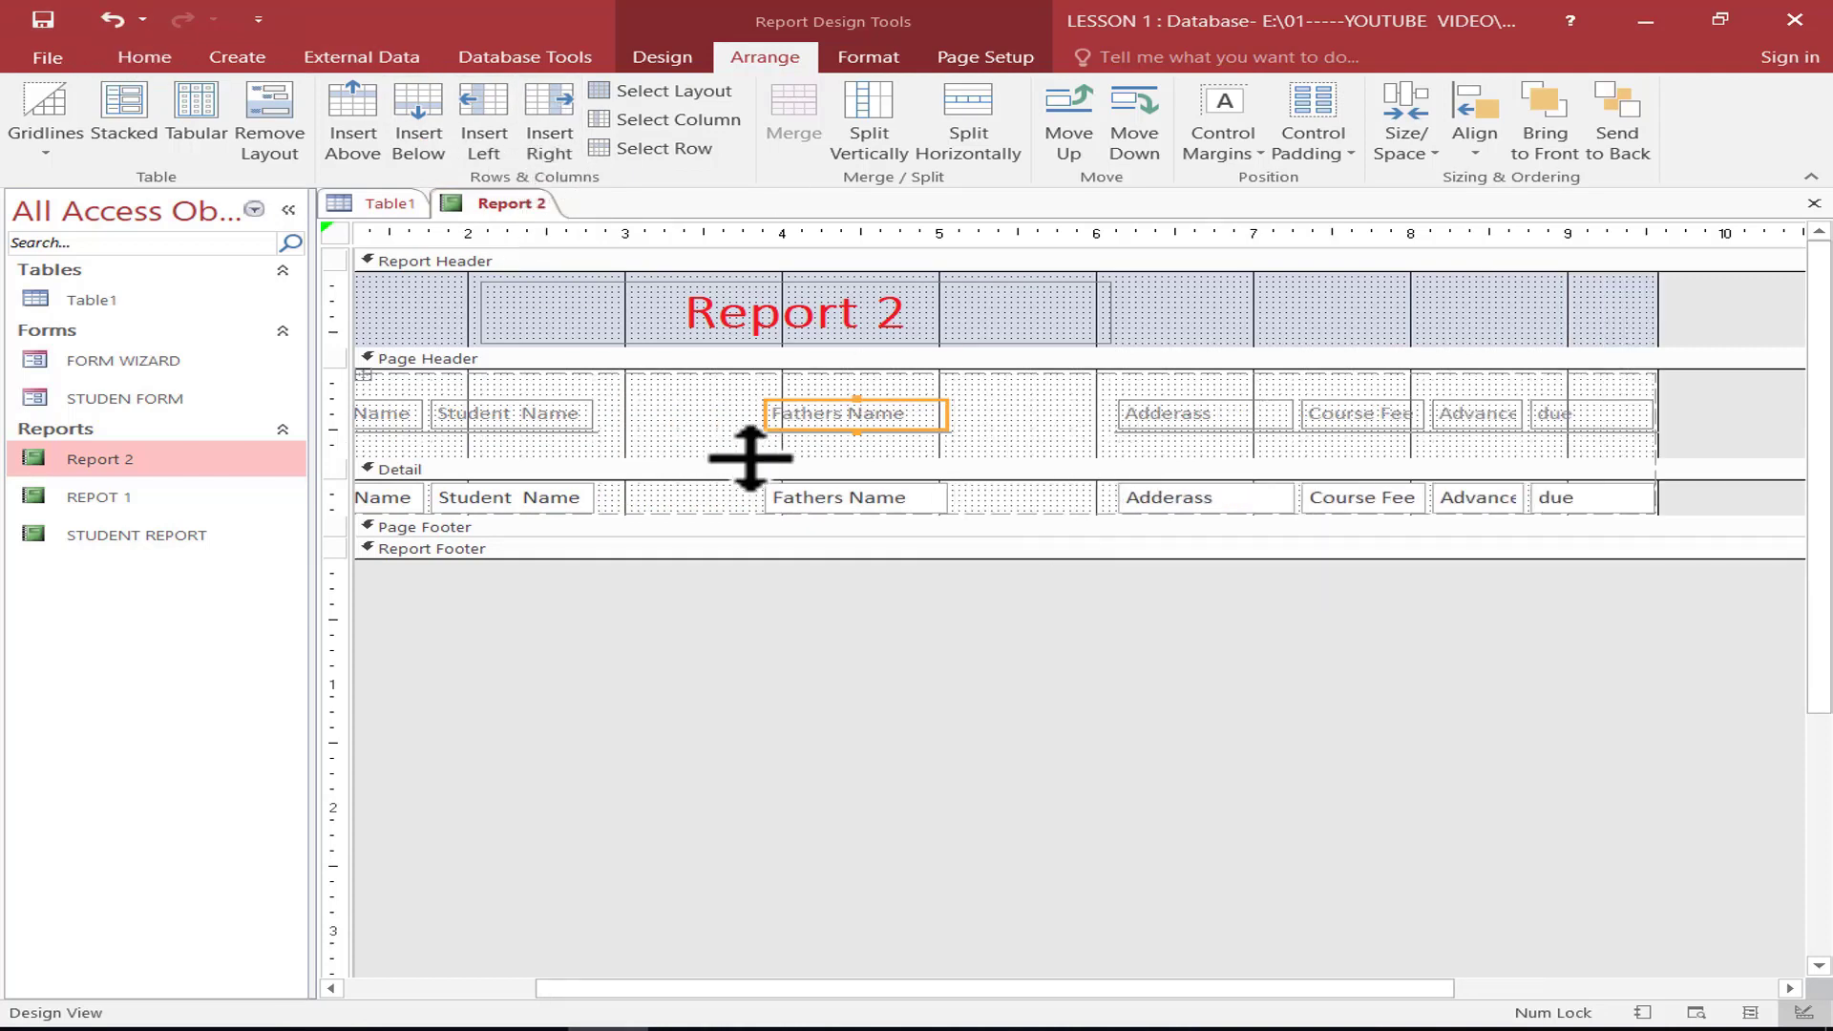
# Undo the four row and column insertions around the Fathers Name label
pyautogui.click(115, 18)
pyautogui.click(115, 18)
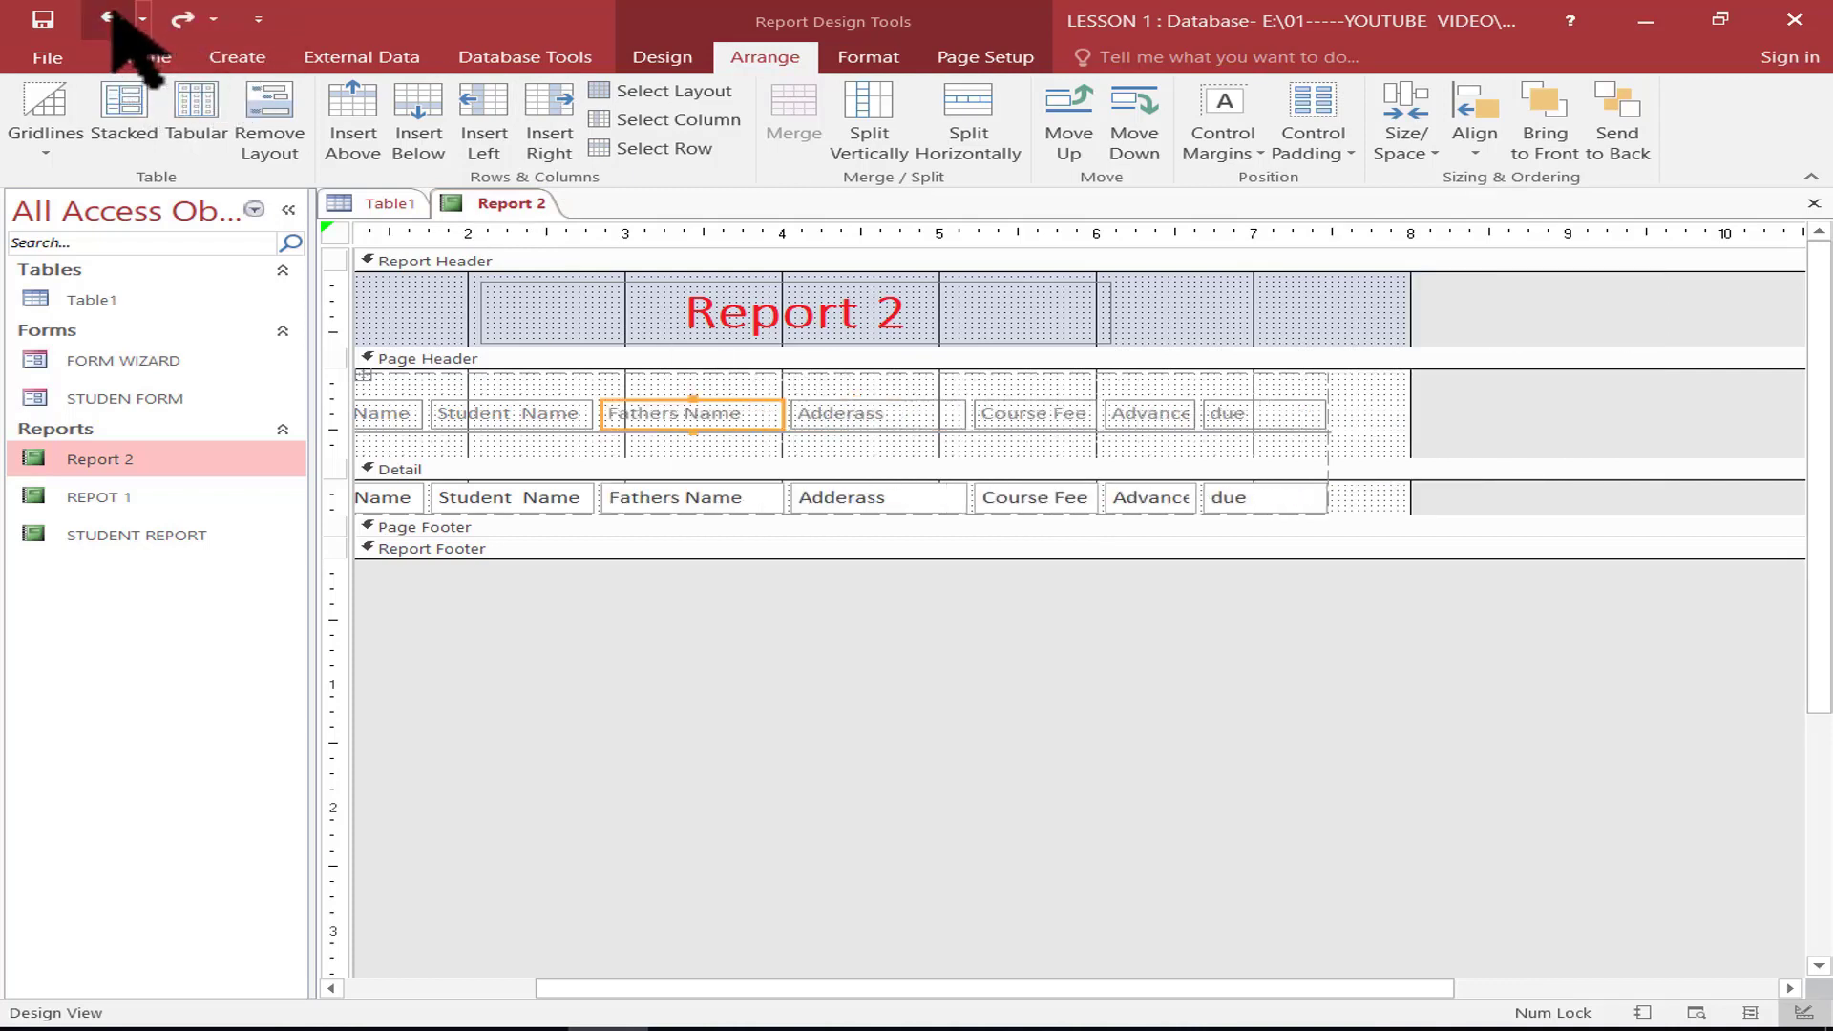
pyautogui.click(114, 18)
pyautogui.click(115, 18)
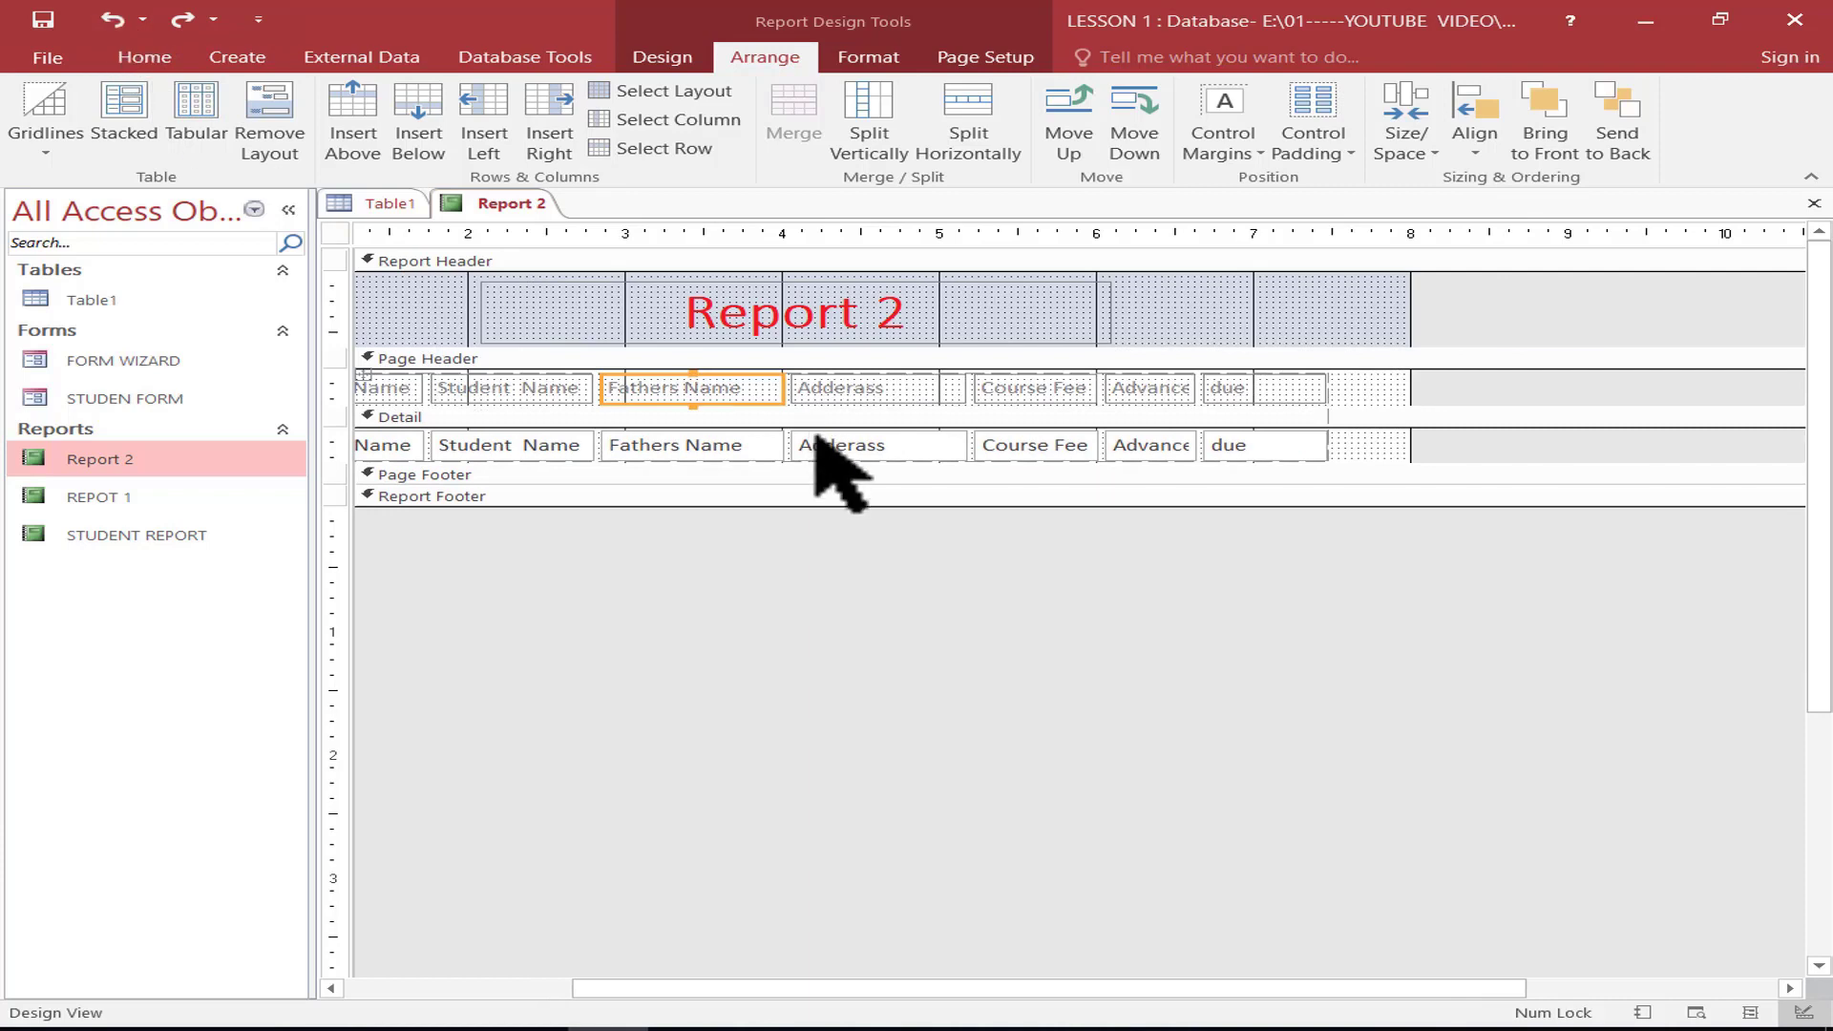
# Select the entire field layout, nudge it slightly to the right, and select only the Fathers Name label in the Page Header
pyautogui.click(708, 91)
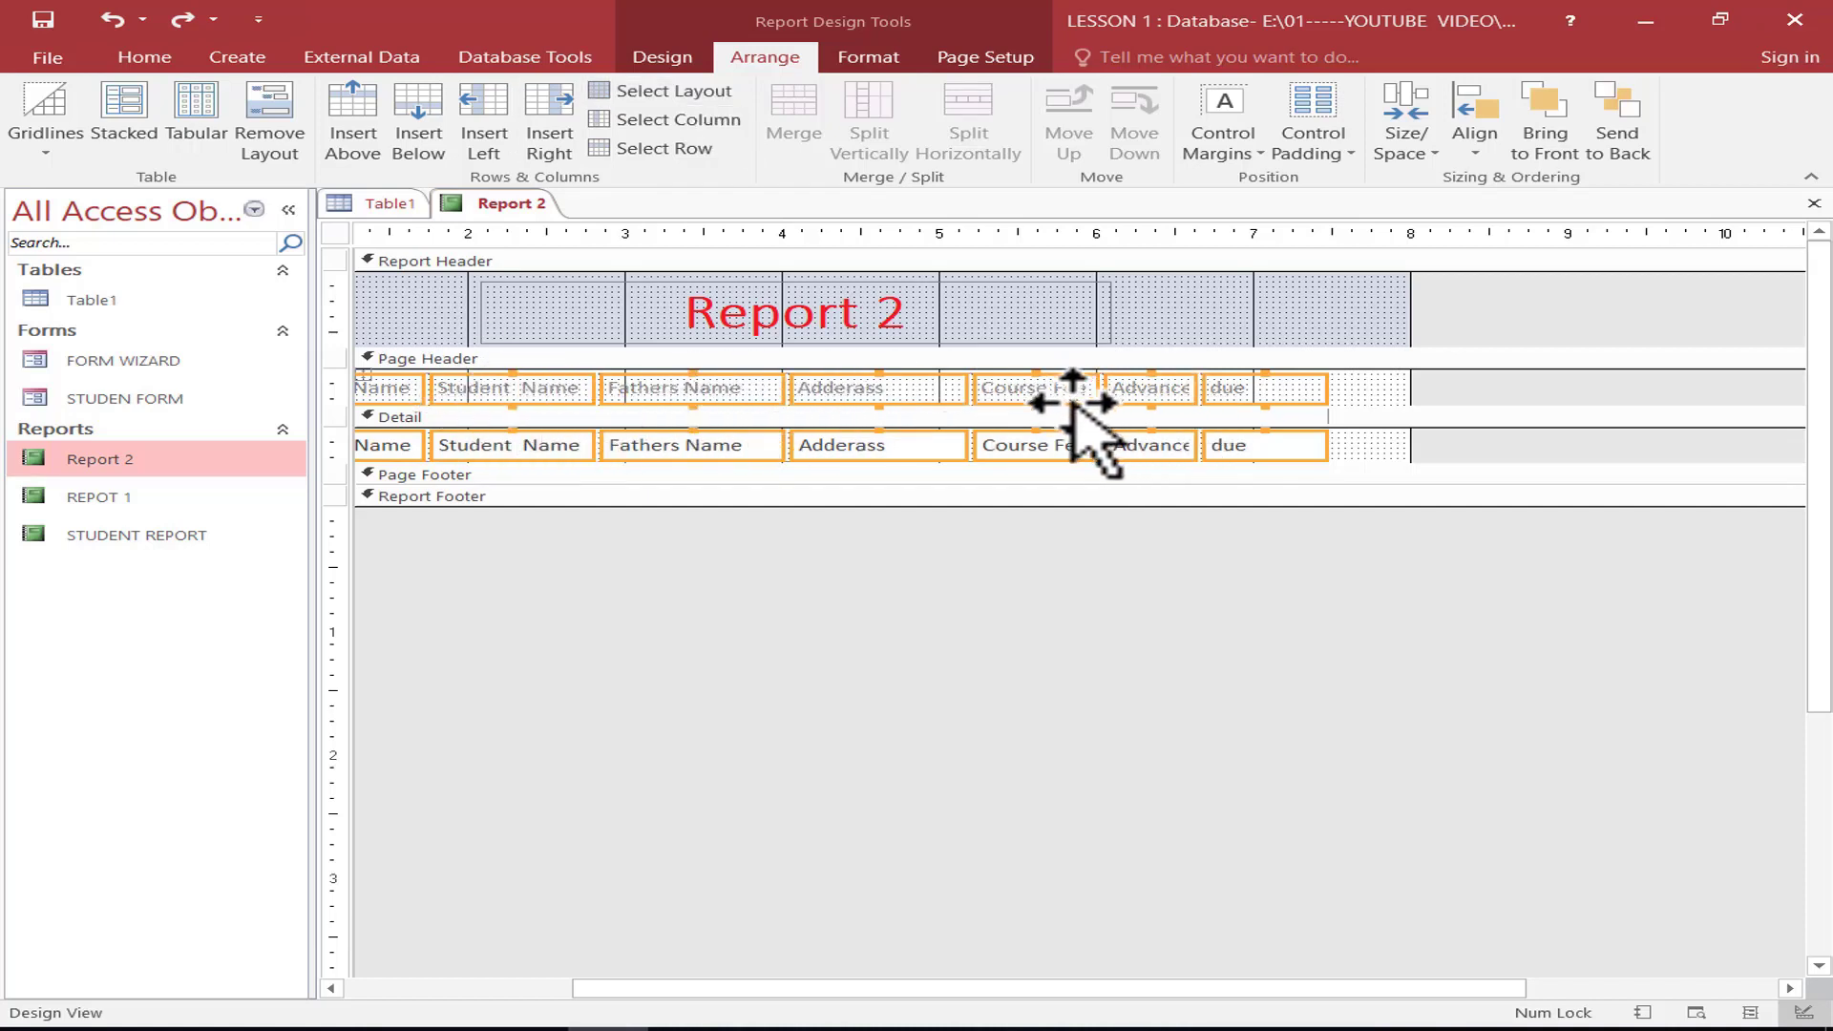
pyautogui.press('Right')
pyautogui.press('Right')
pyautogui.press('Right')
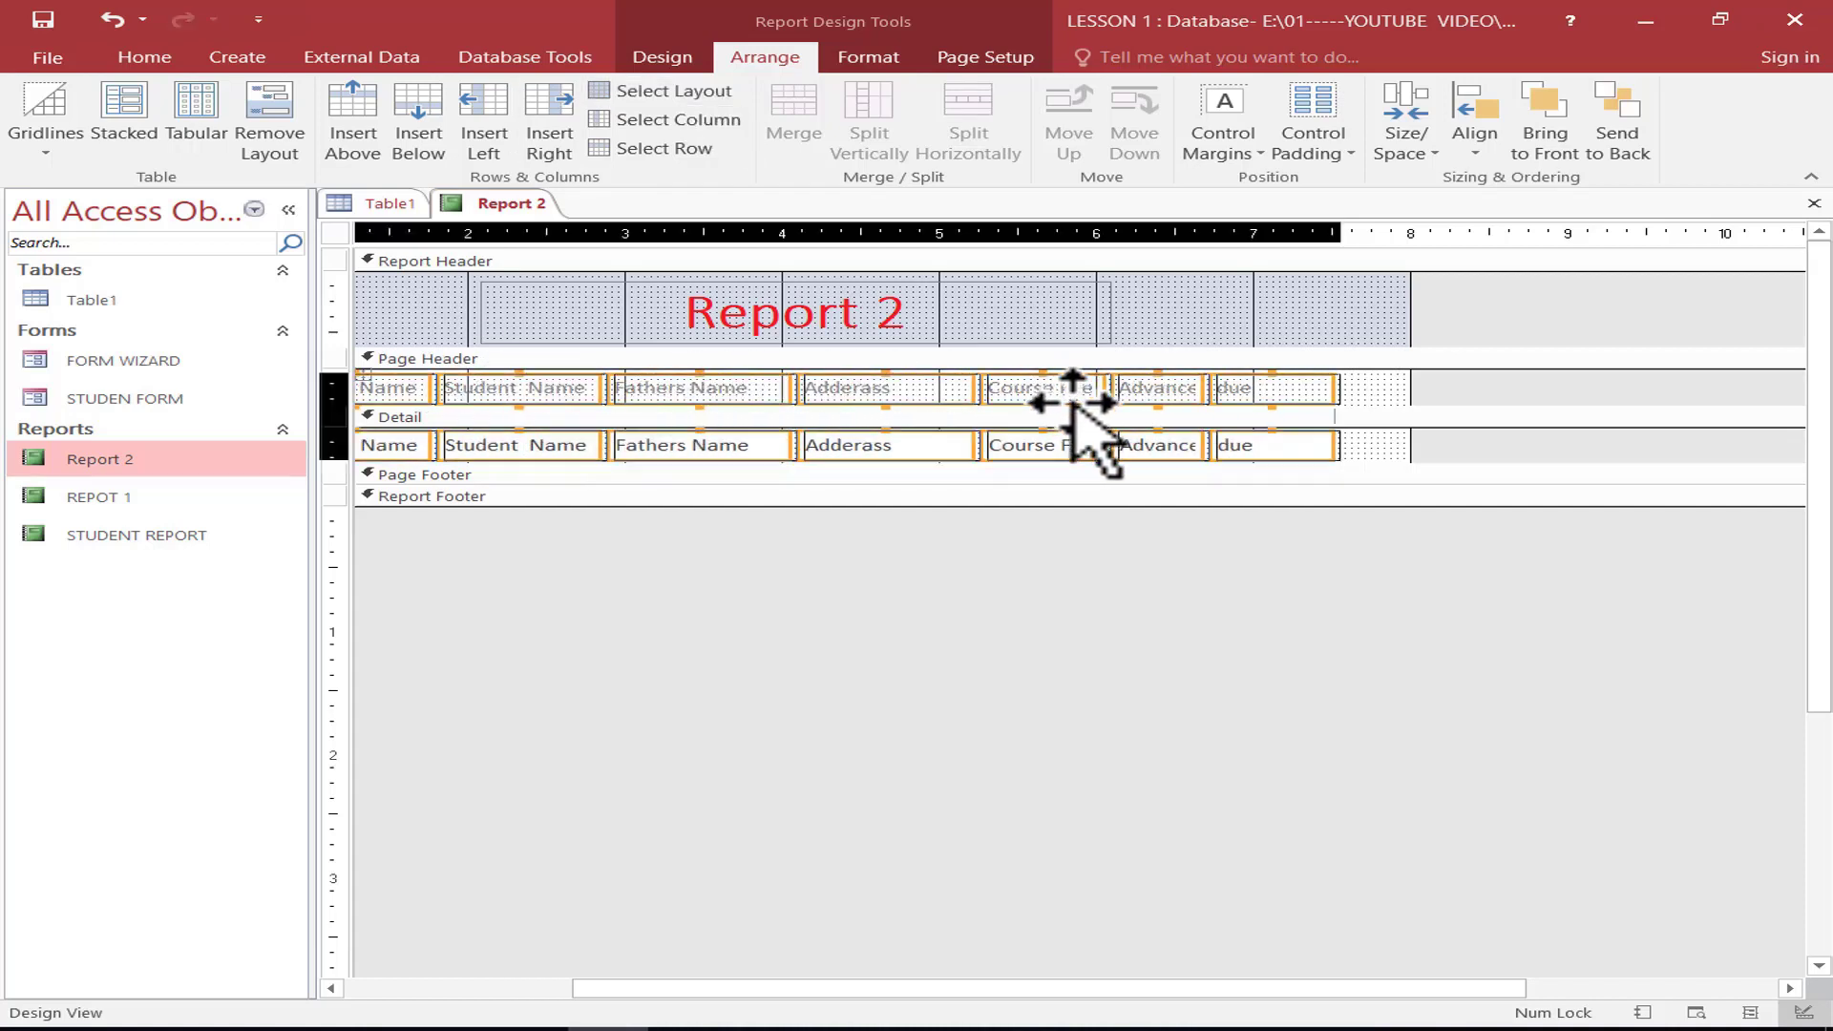
pyautogui.press('Right')
pyautogui.press('Right')
pyautogui.press('Right')
pyautogui.press('Right')
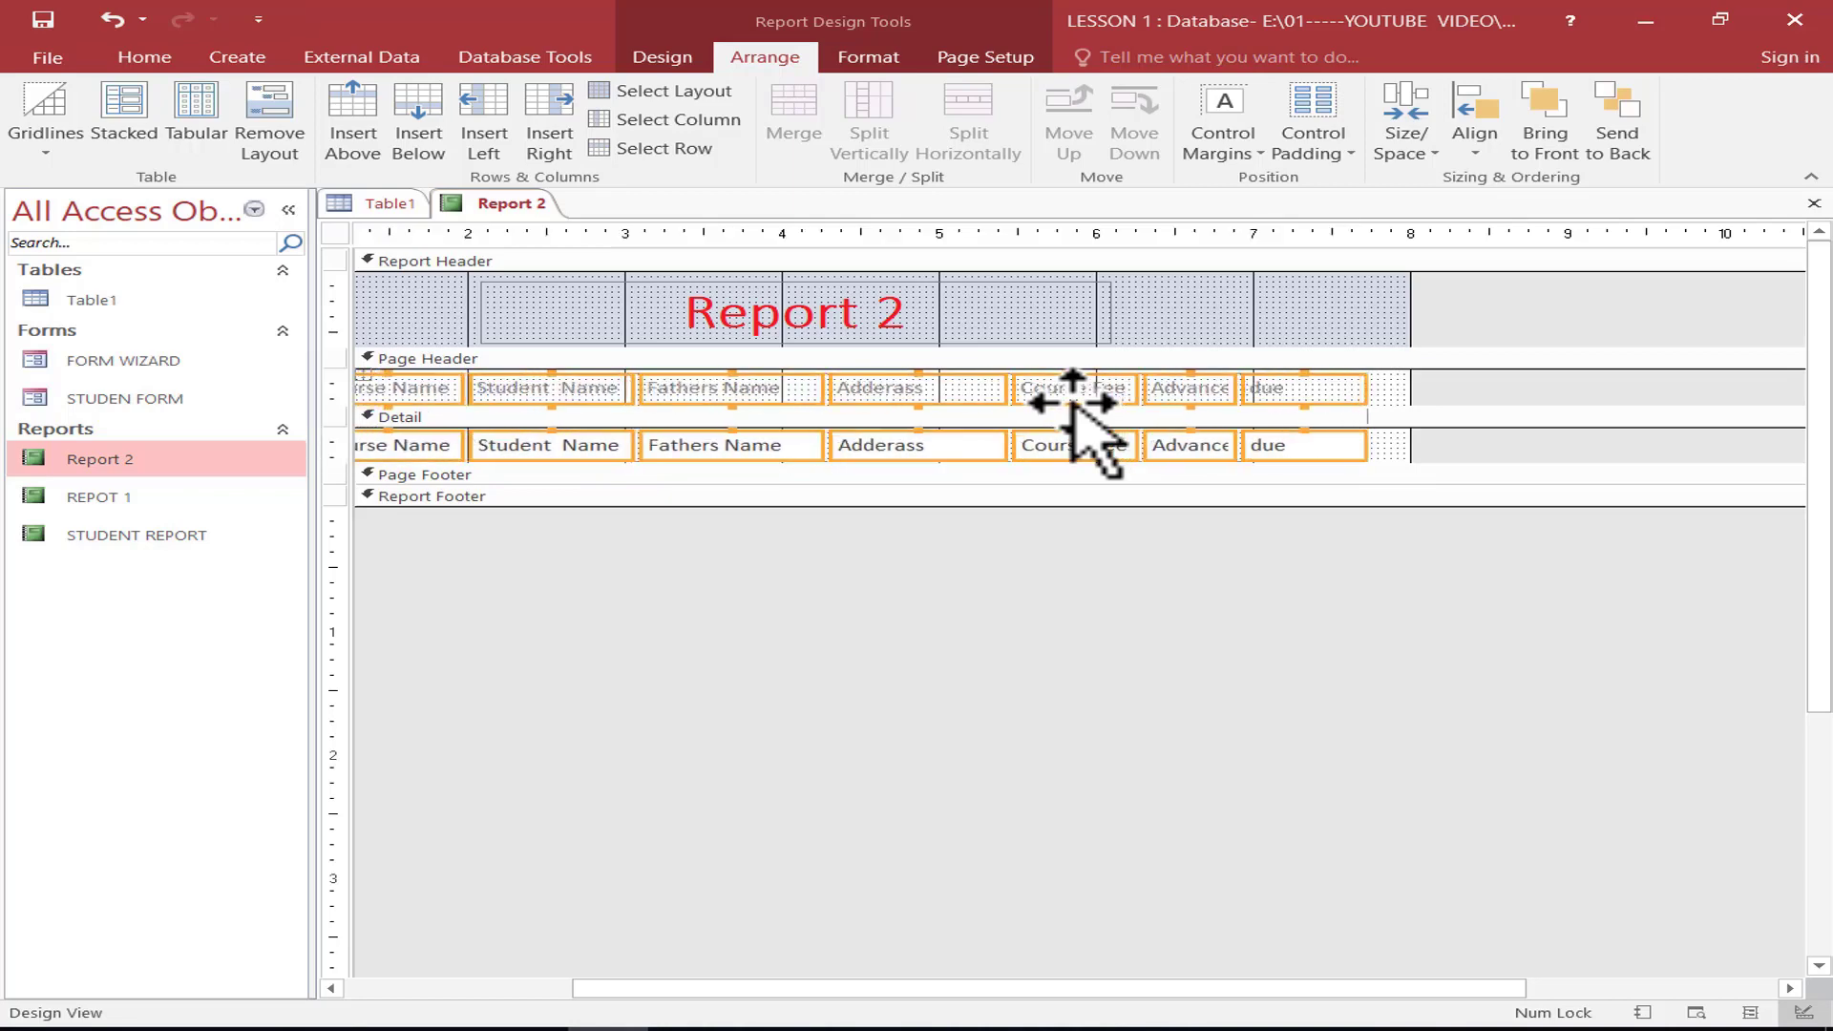
pyautogui.click(1184, 320)
pyautogui.click(748, 385)
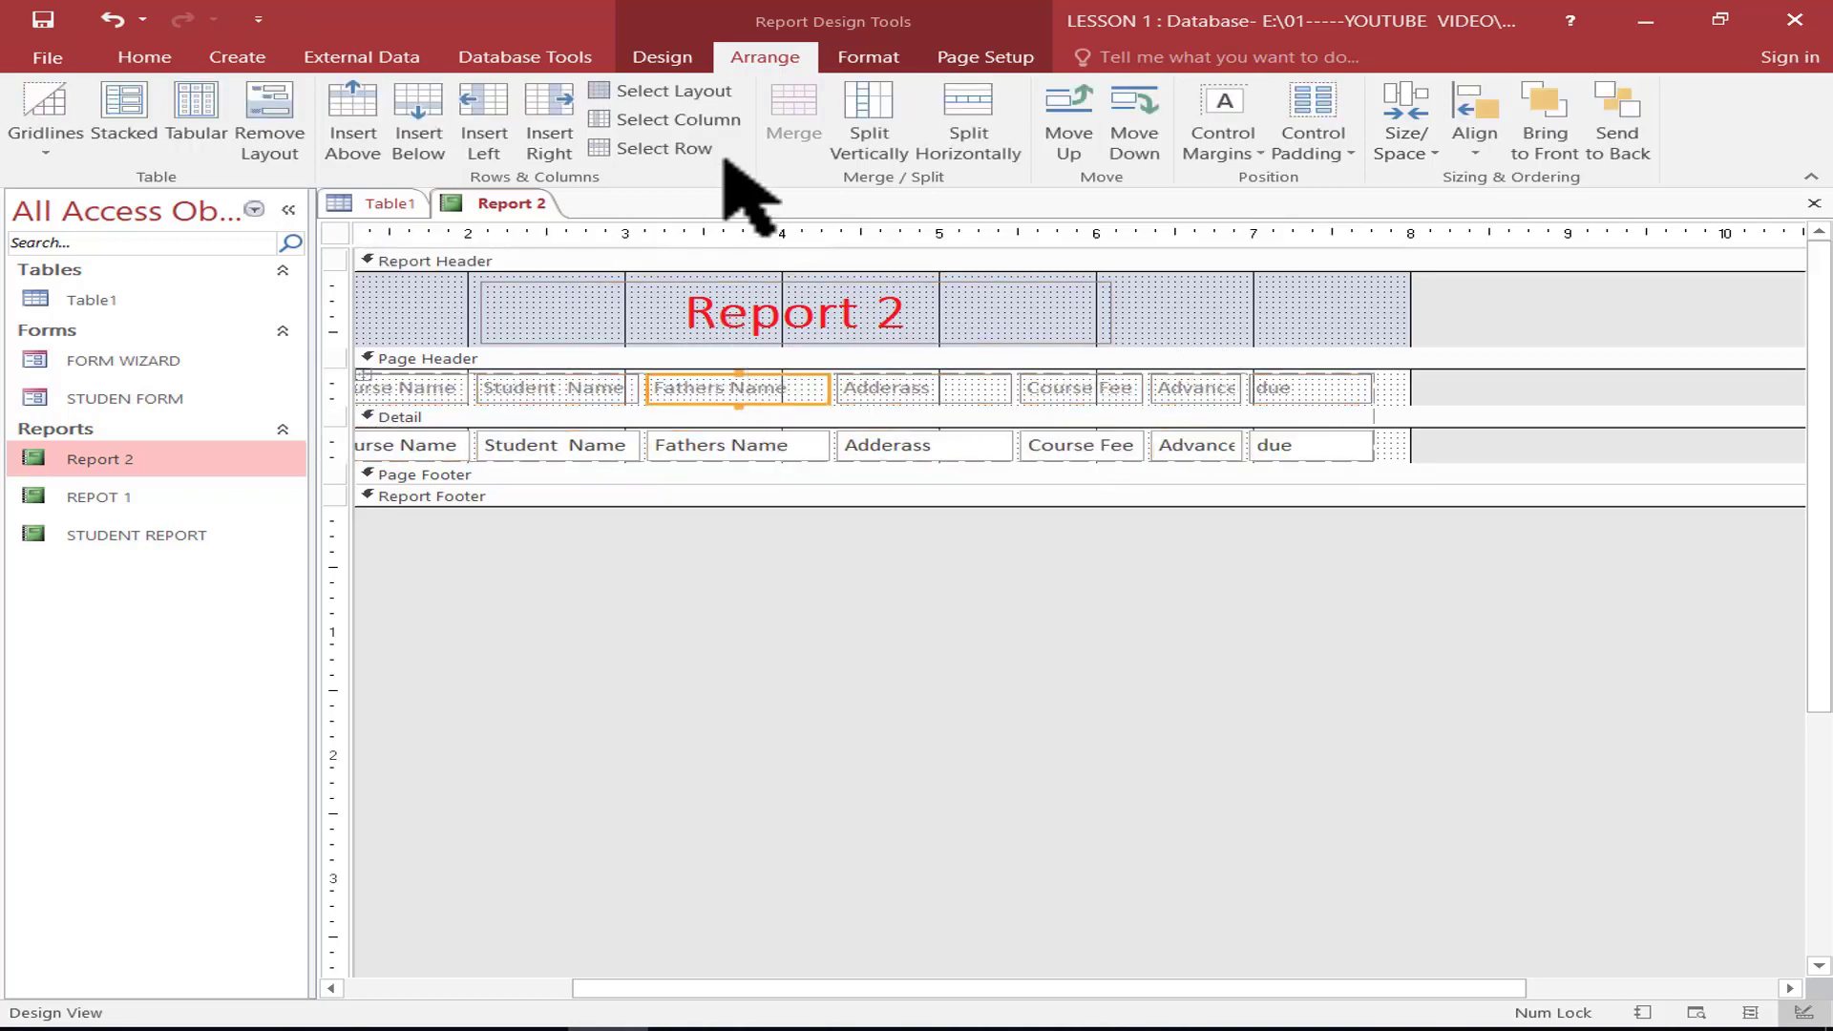
# Select the whole Fathers Name column, and select the entire Page Header row containing the Adderass label
pyautogui.click(708, 121)
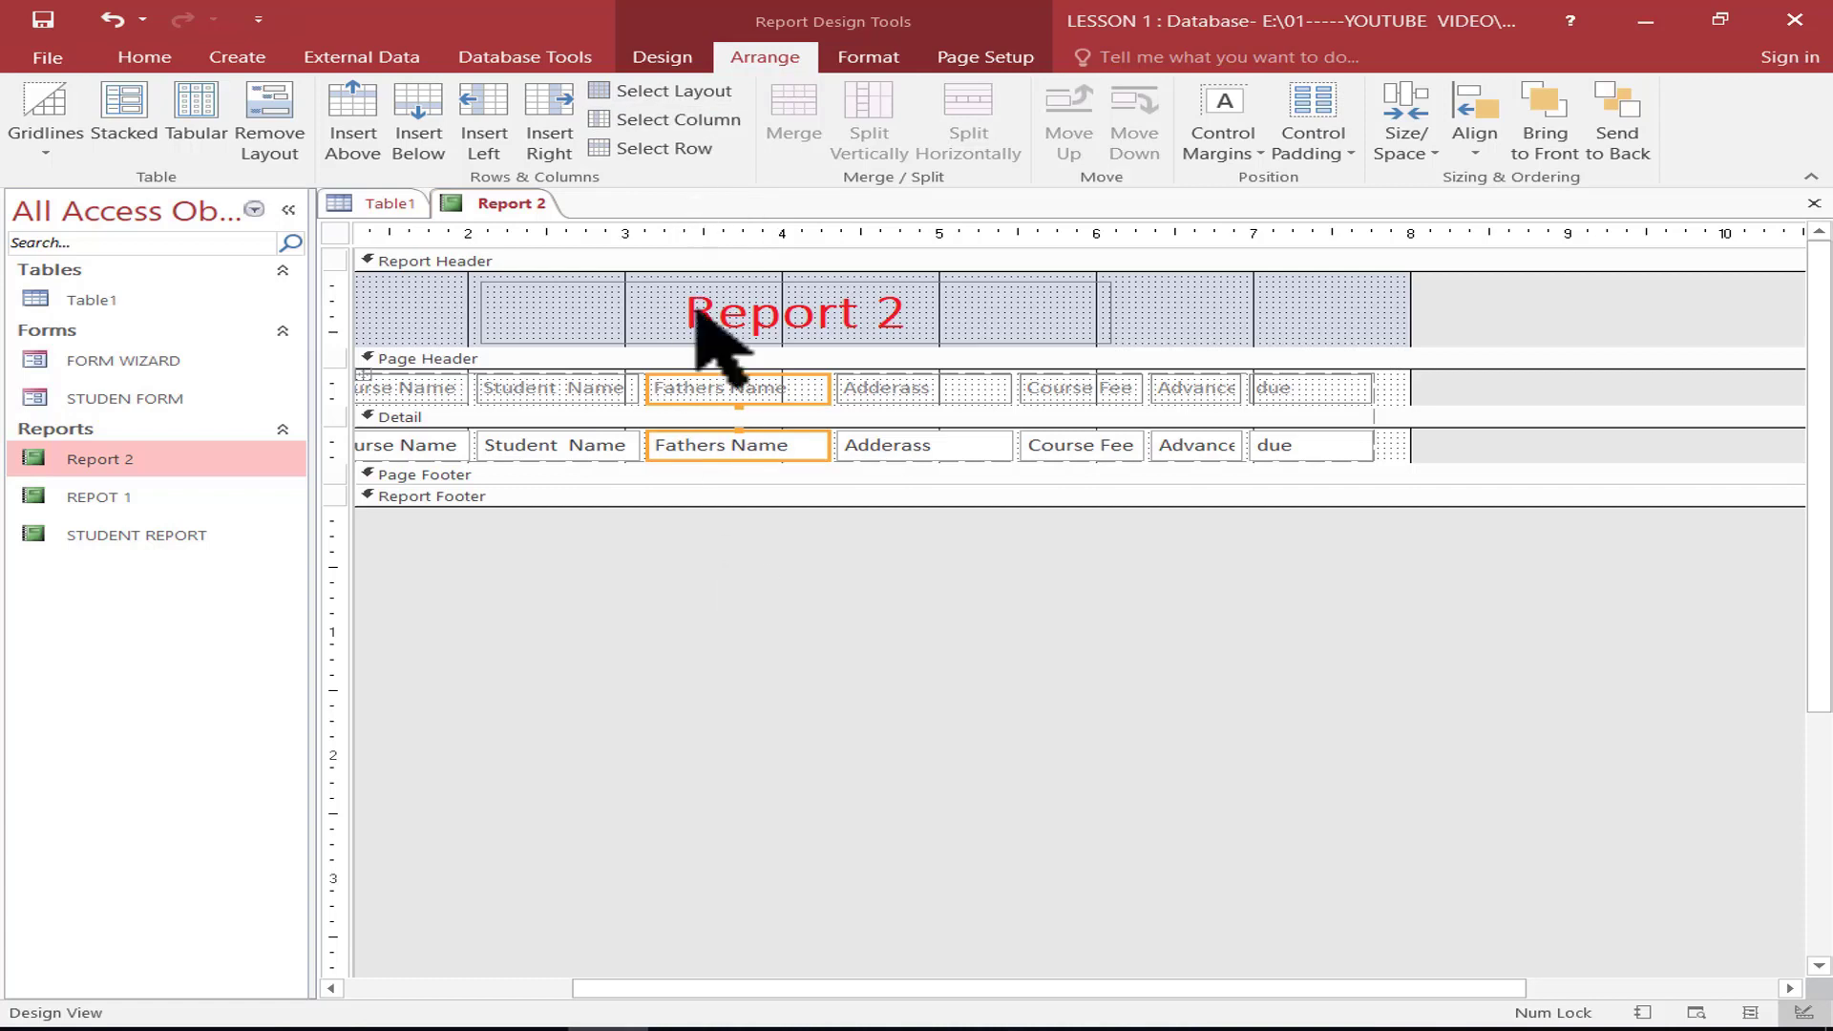
pyautogui.click(1003, 319)
pyautogui.click(905, 385)
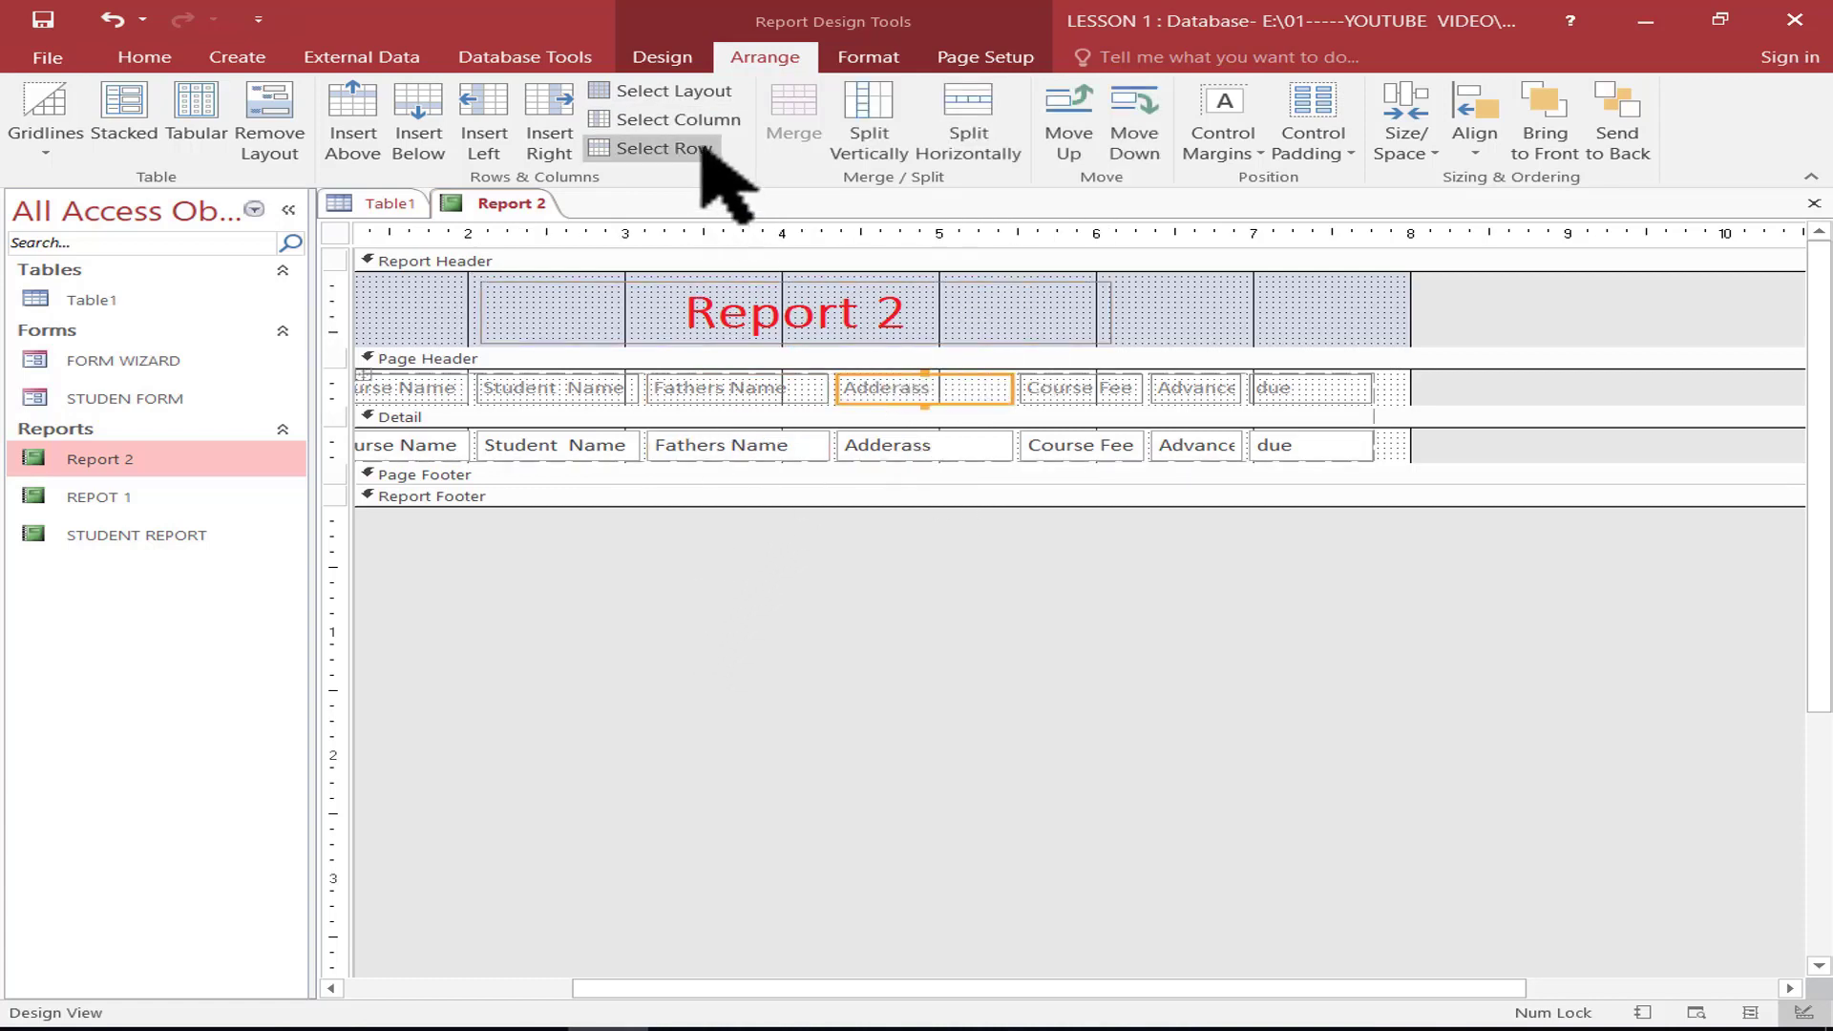
pyautogui.click(668, 148)
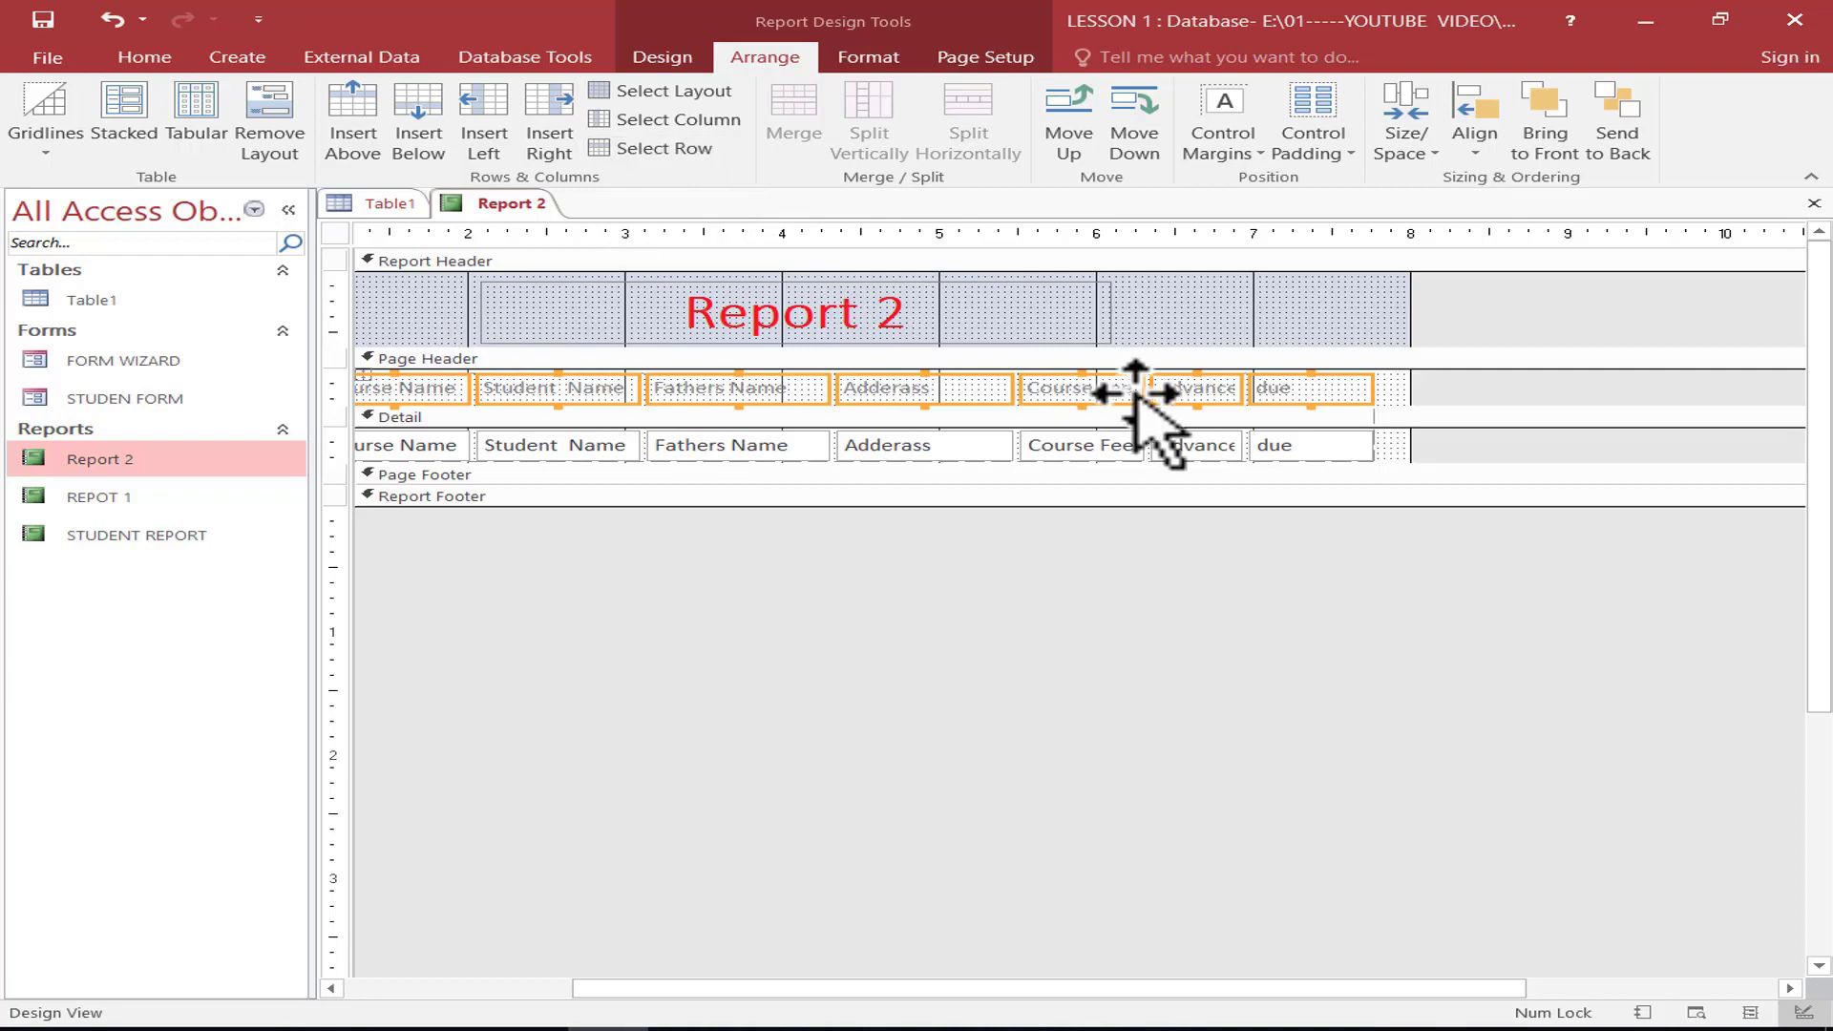
# Try splitting the Course Fee field in the Detail section vertically and enlarging the Report Footer, and undo both changes
pyautogui.click(1081, 442)
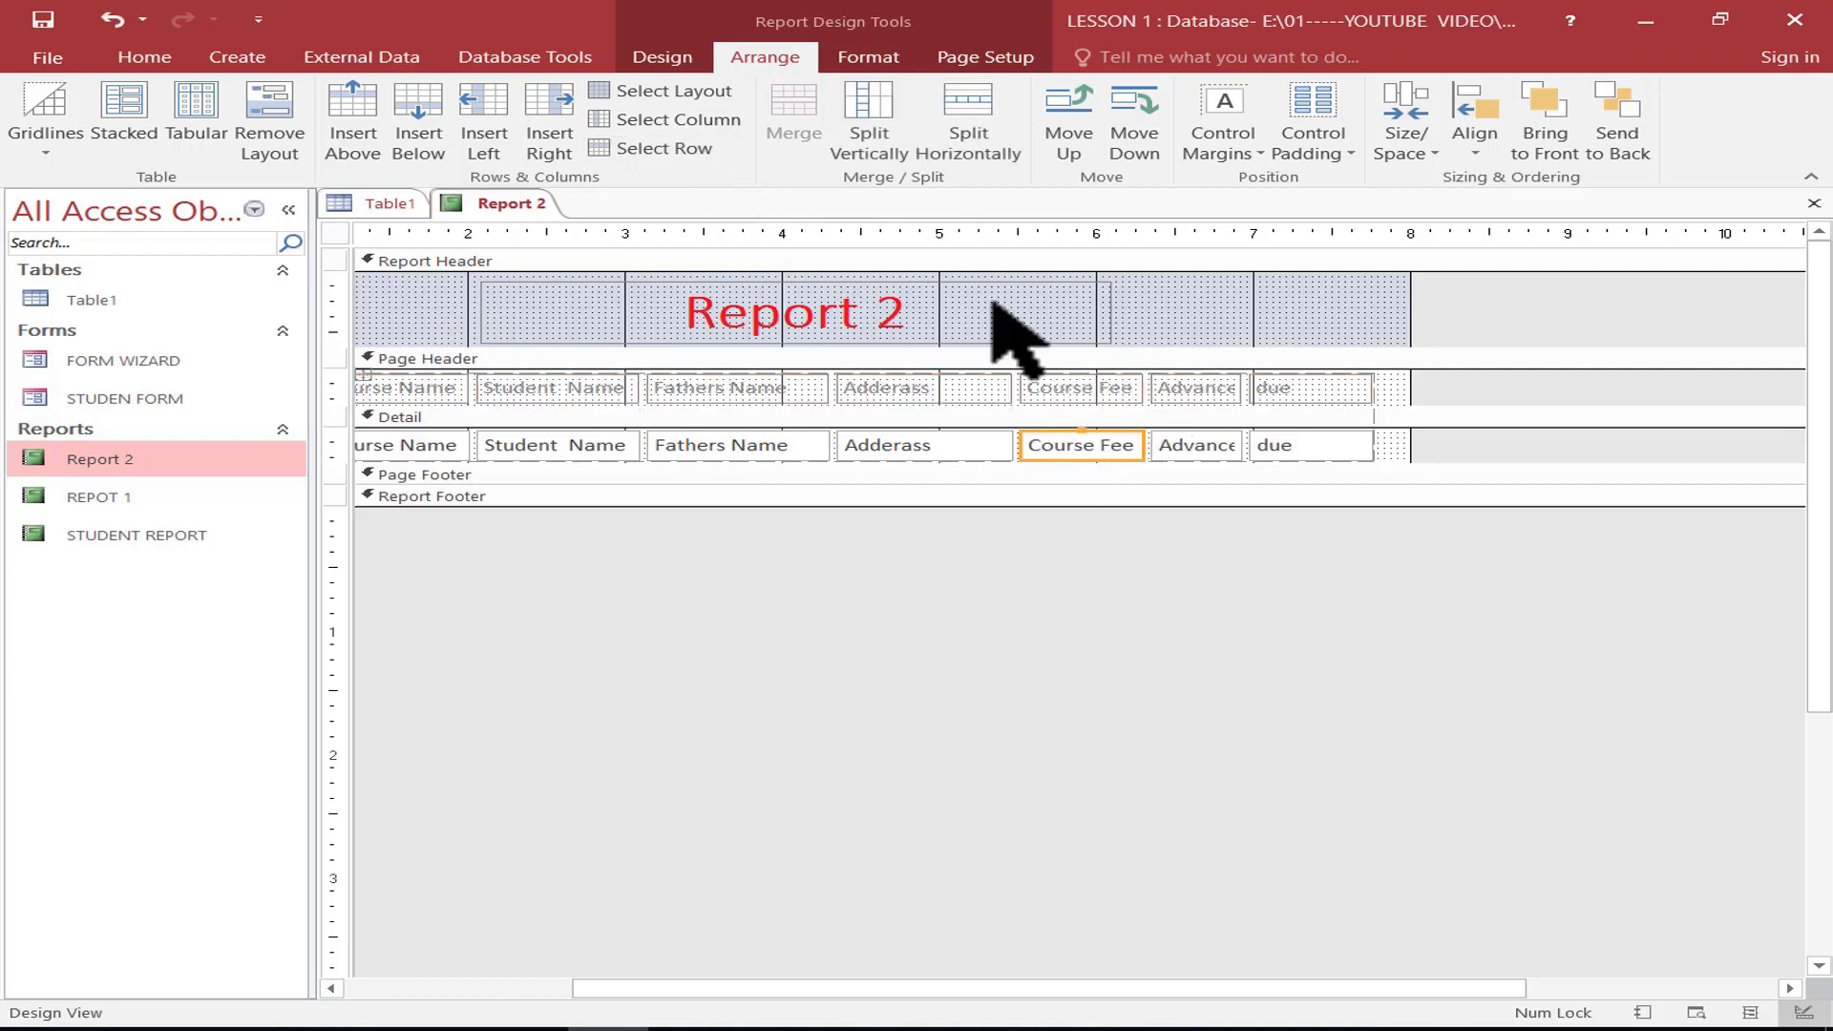
pyautogui.click(890, 145)
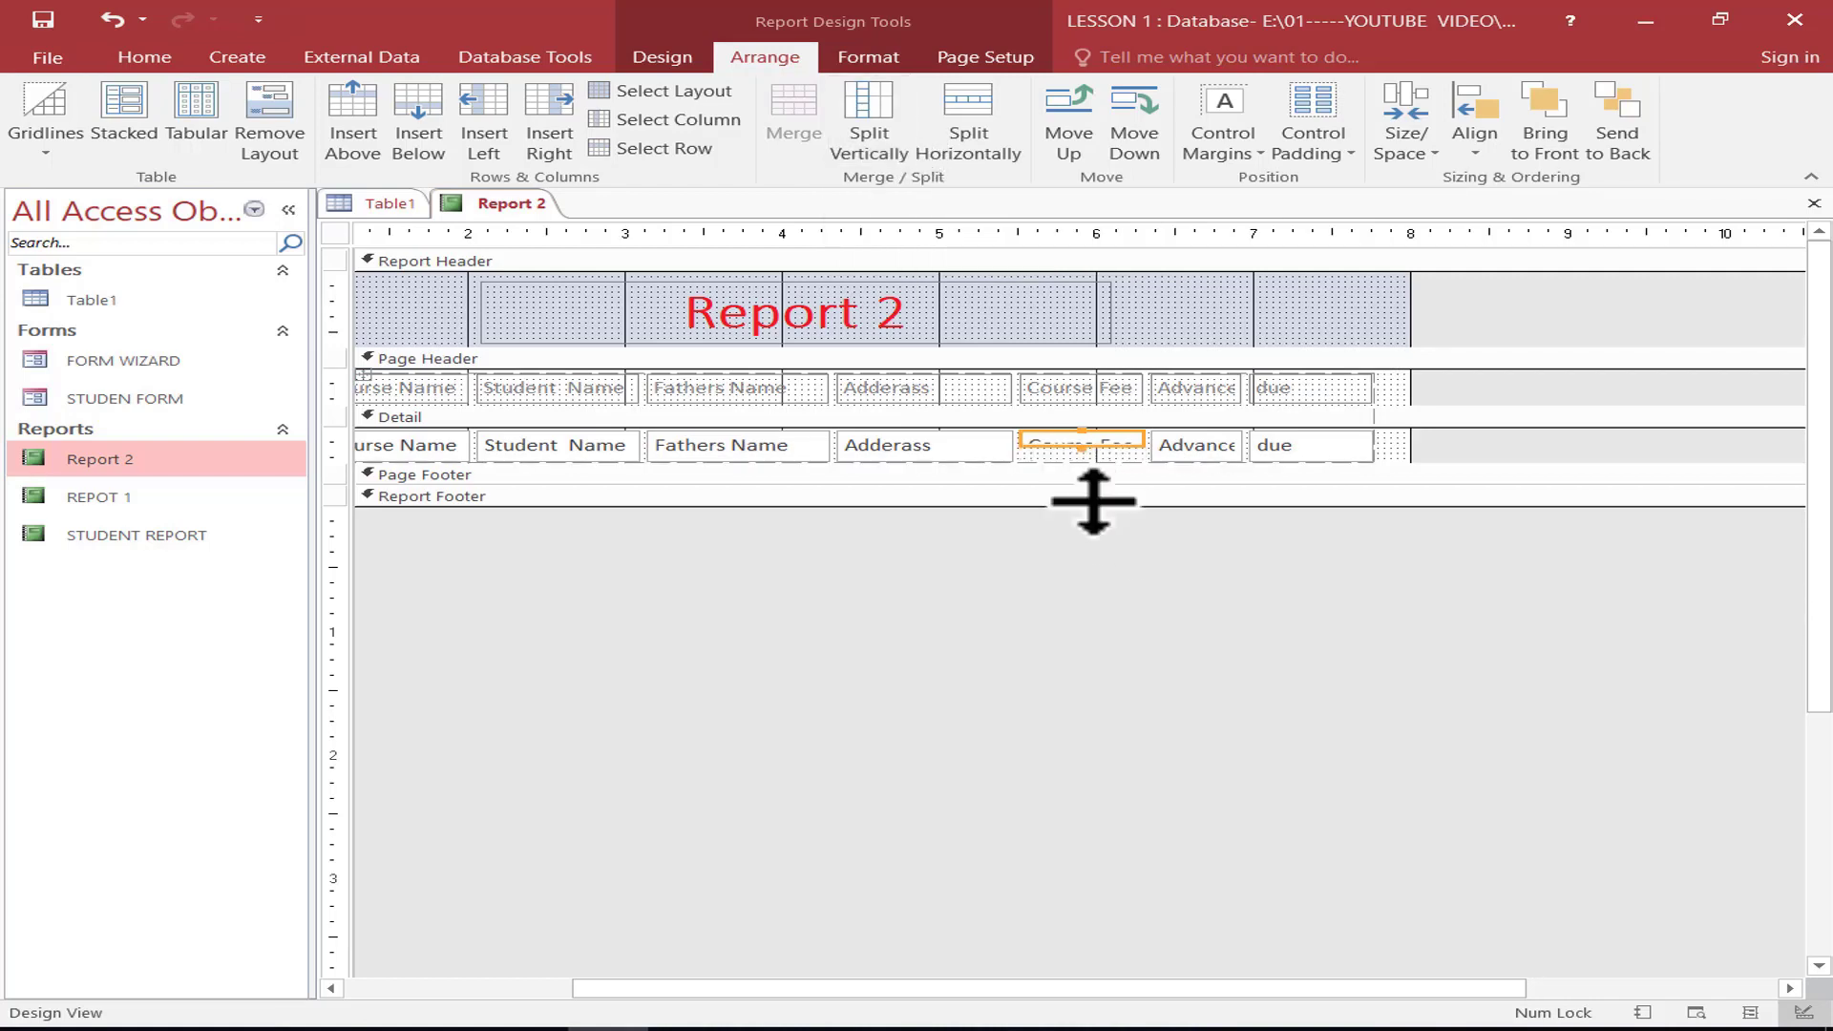
pyautogui.moveTo(1093, 500); pyautogui.dragTo(1089, 598)
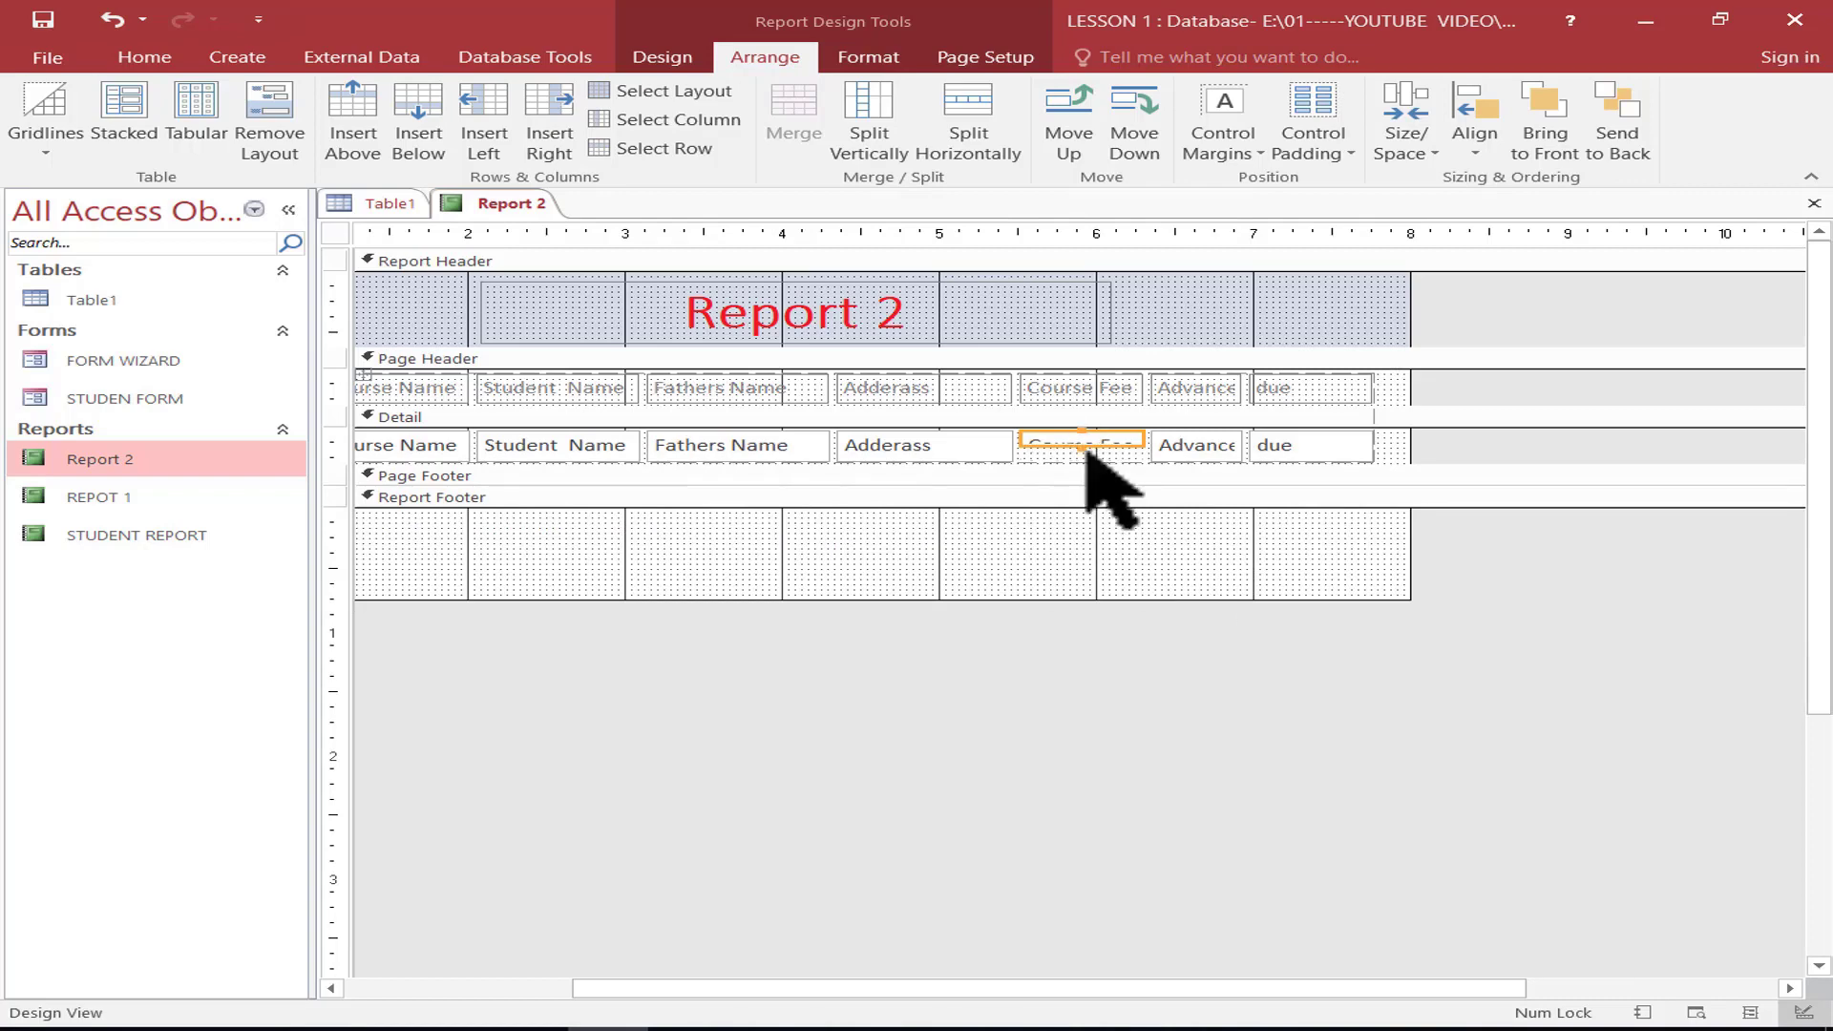
pyautogui.hotkey('ctrl', 'z')
# Select the Report 2 title in the Report Header, split it vertically, and undo the split
pyautogui.click(965, 338)
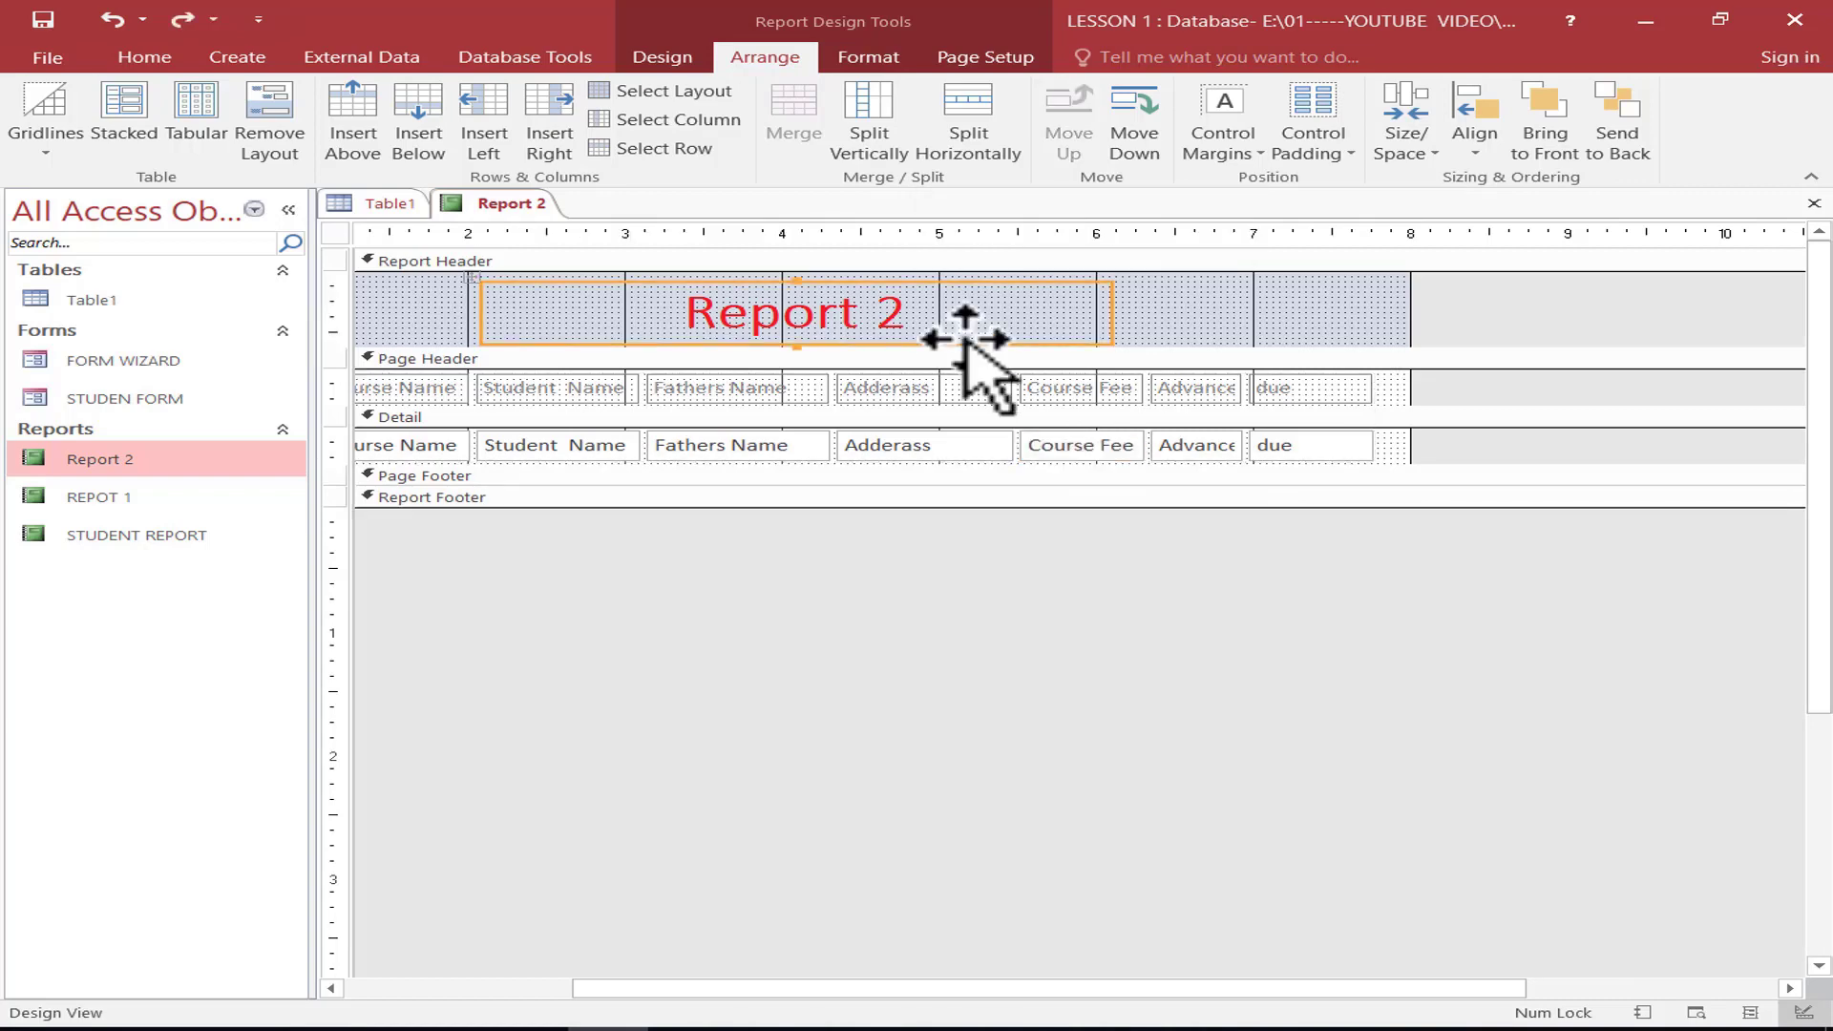
pyautogui.click(970, 287)
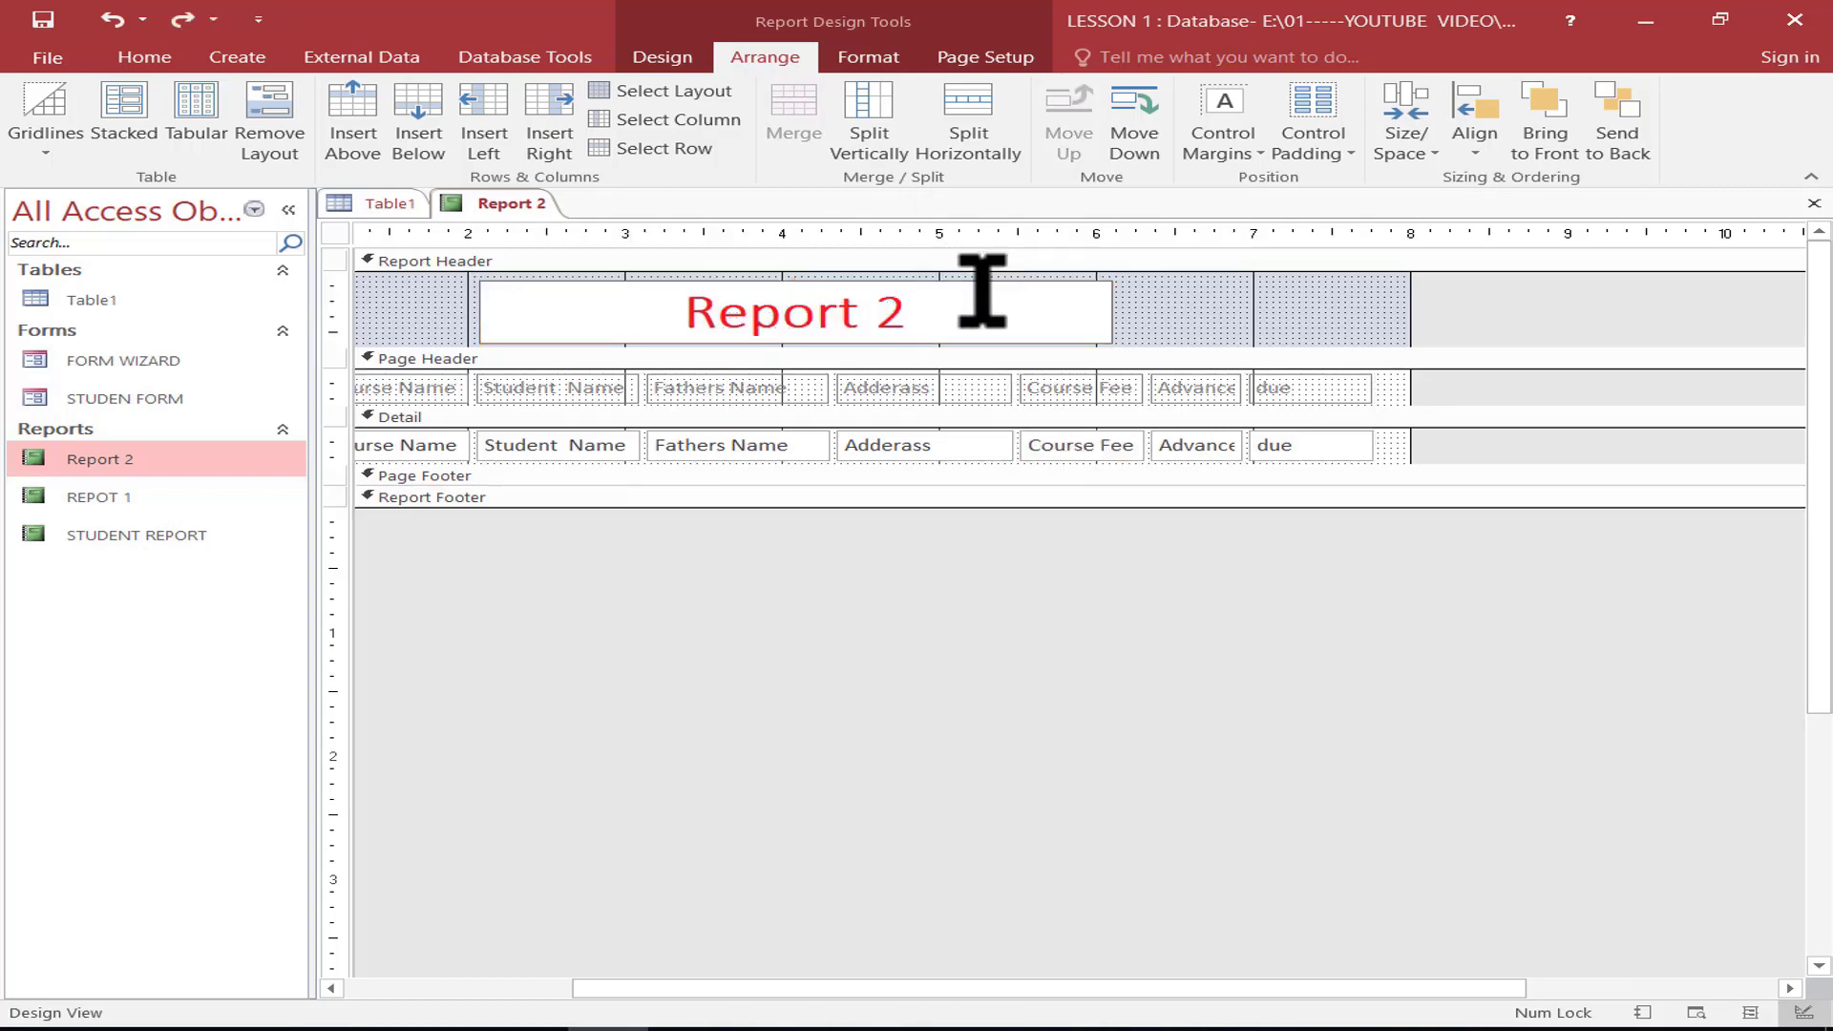
pyautogui.click(1105, 347)
pyautogui.click(1084, 307)
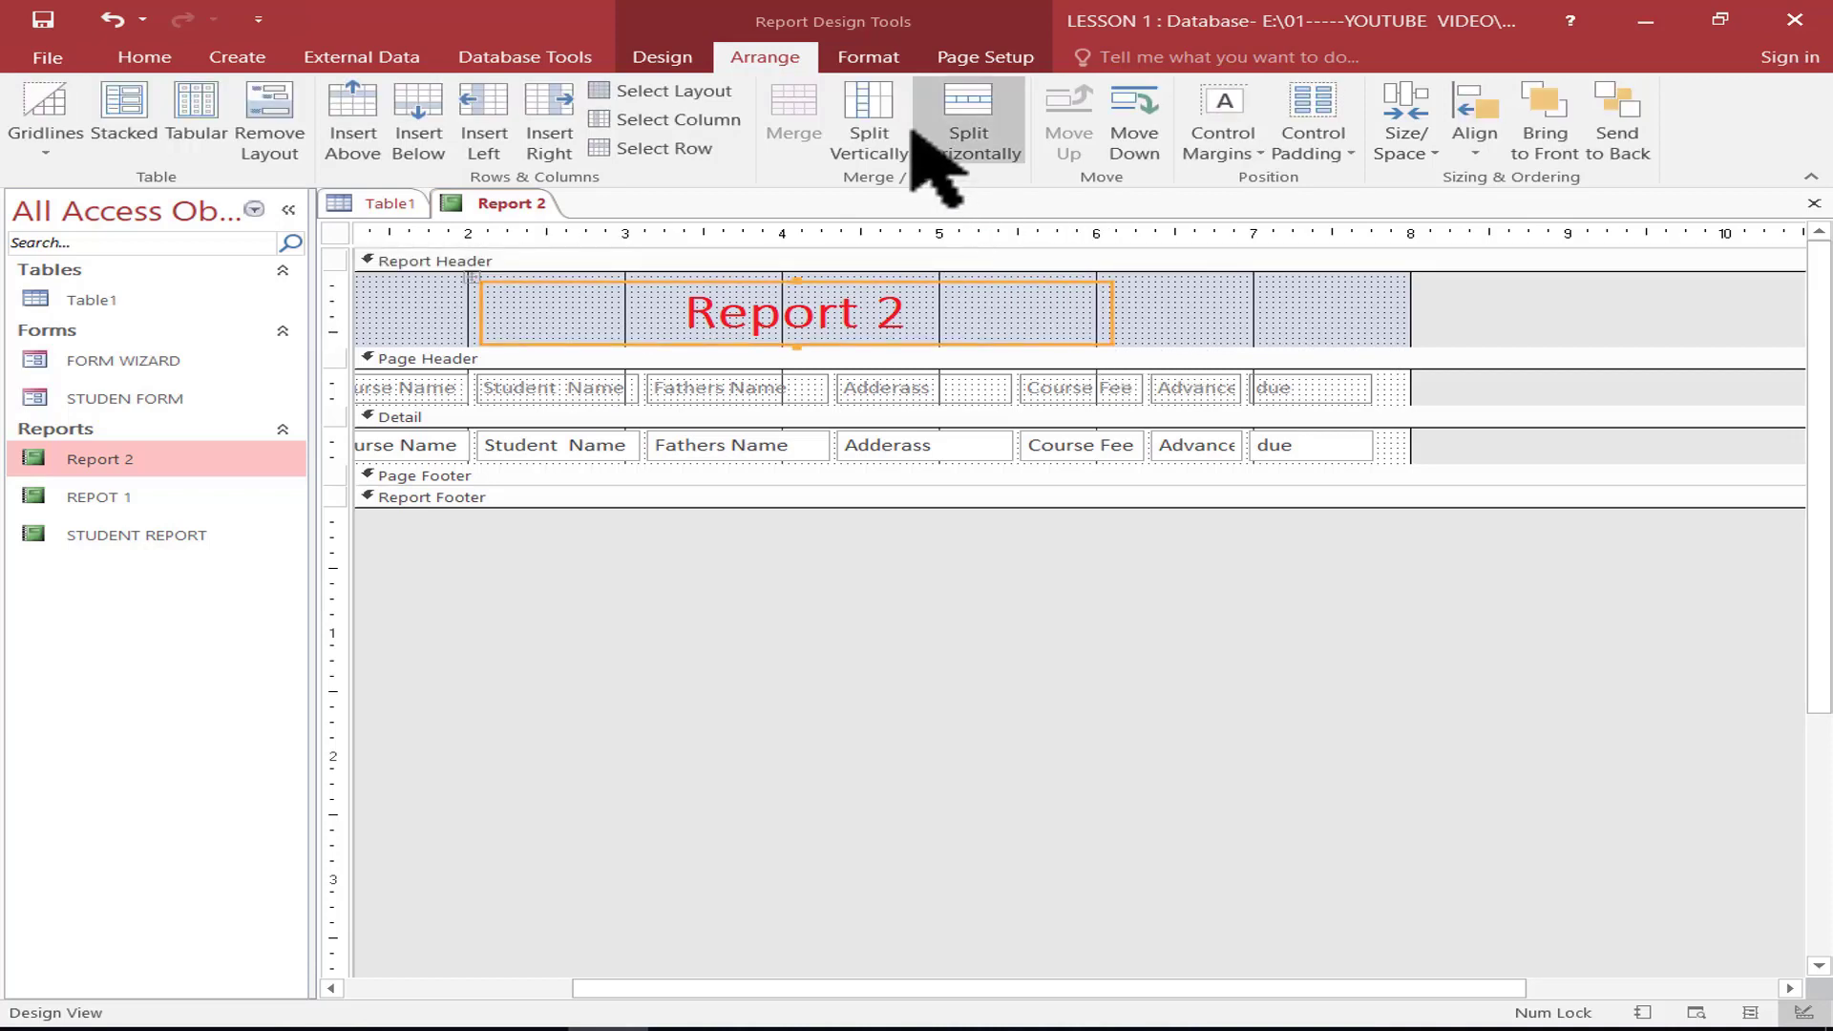
pyautogui.click(877, 124)
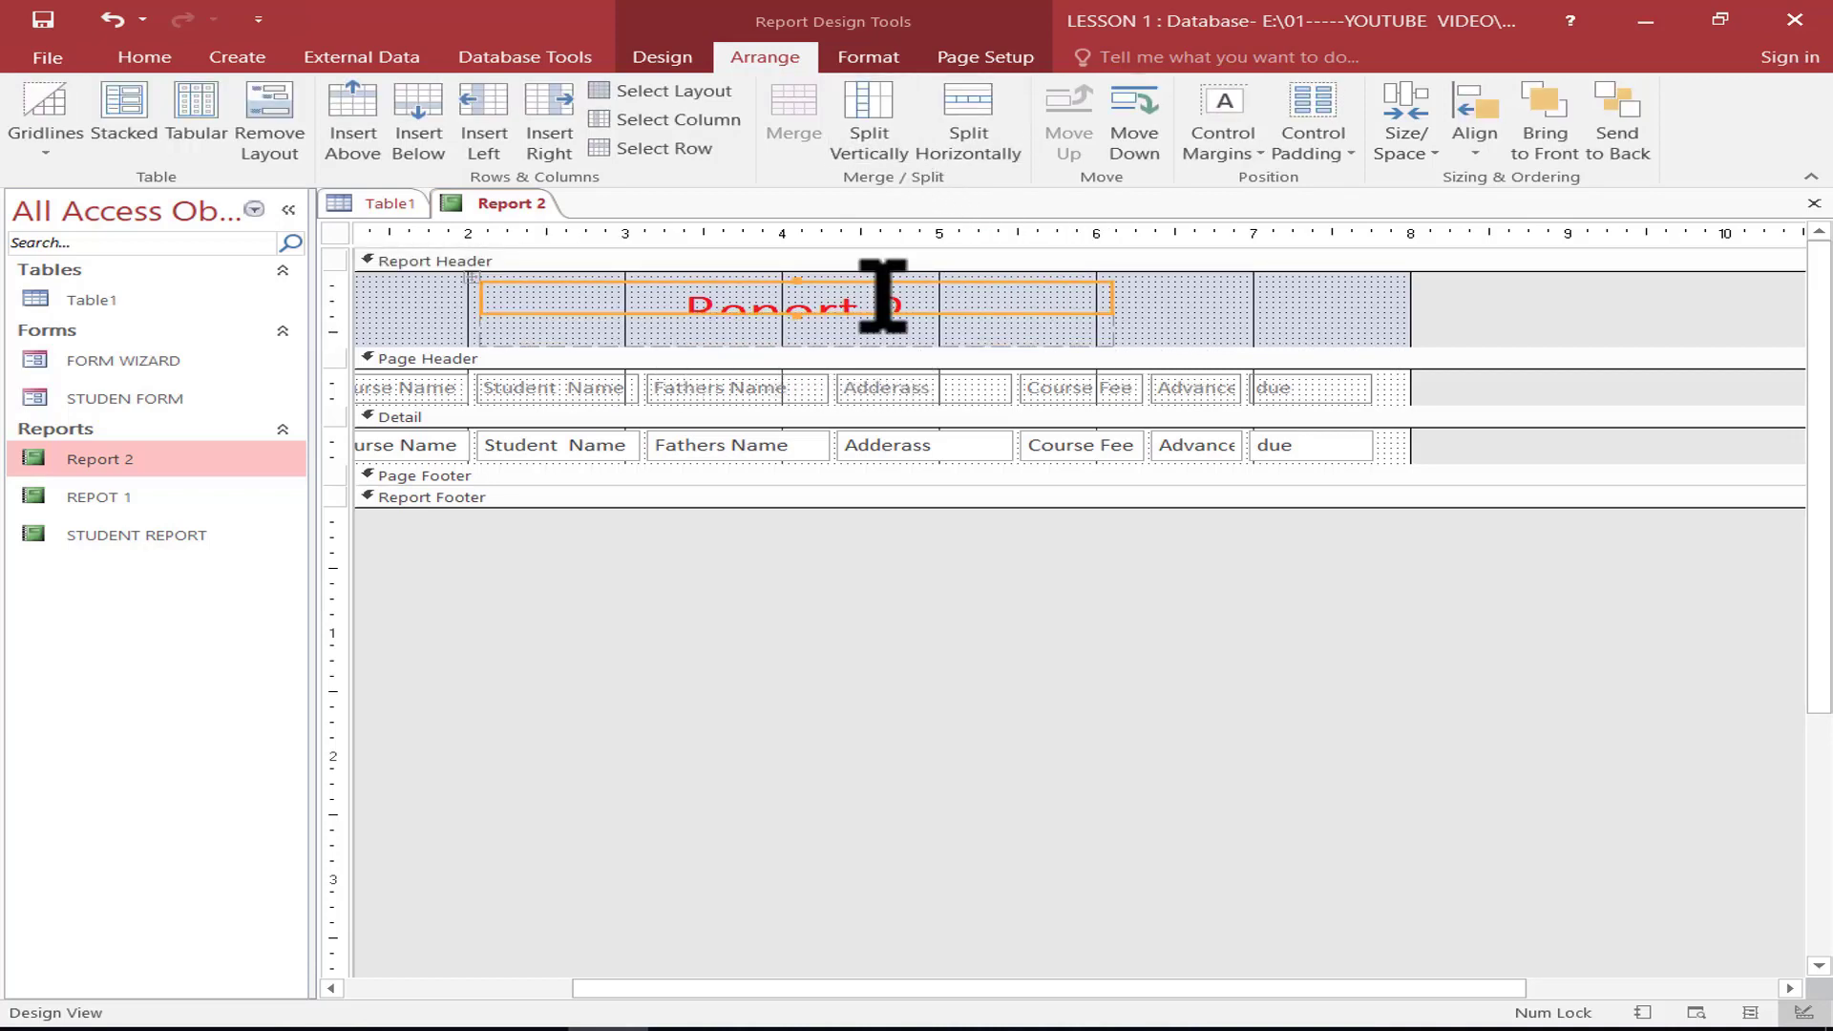
pyautogui.click(107, 20)
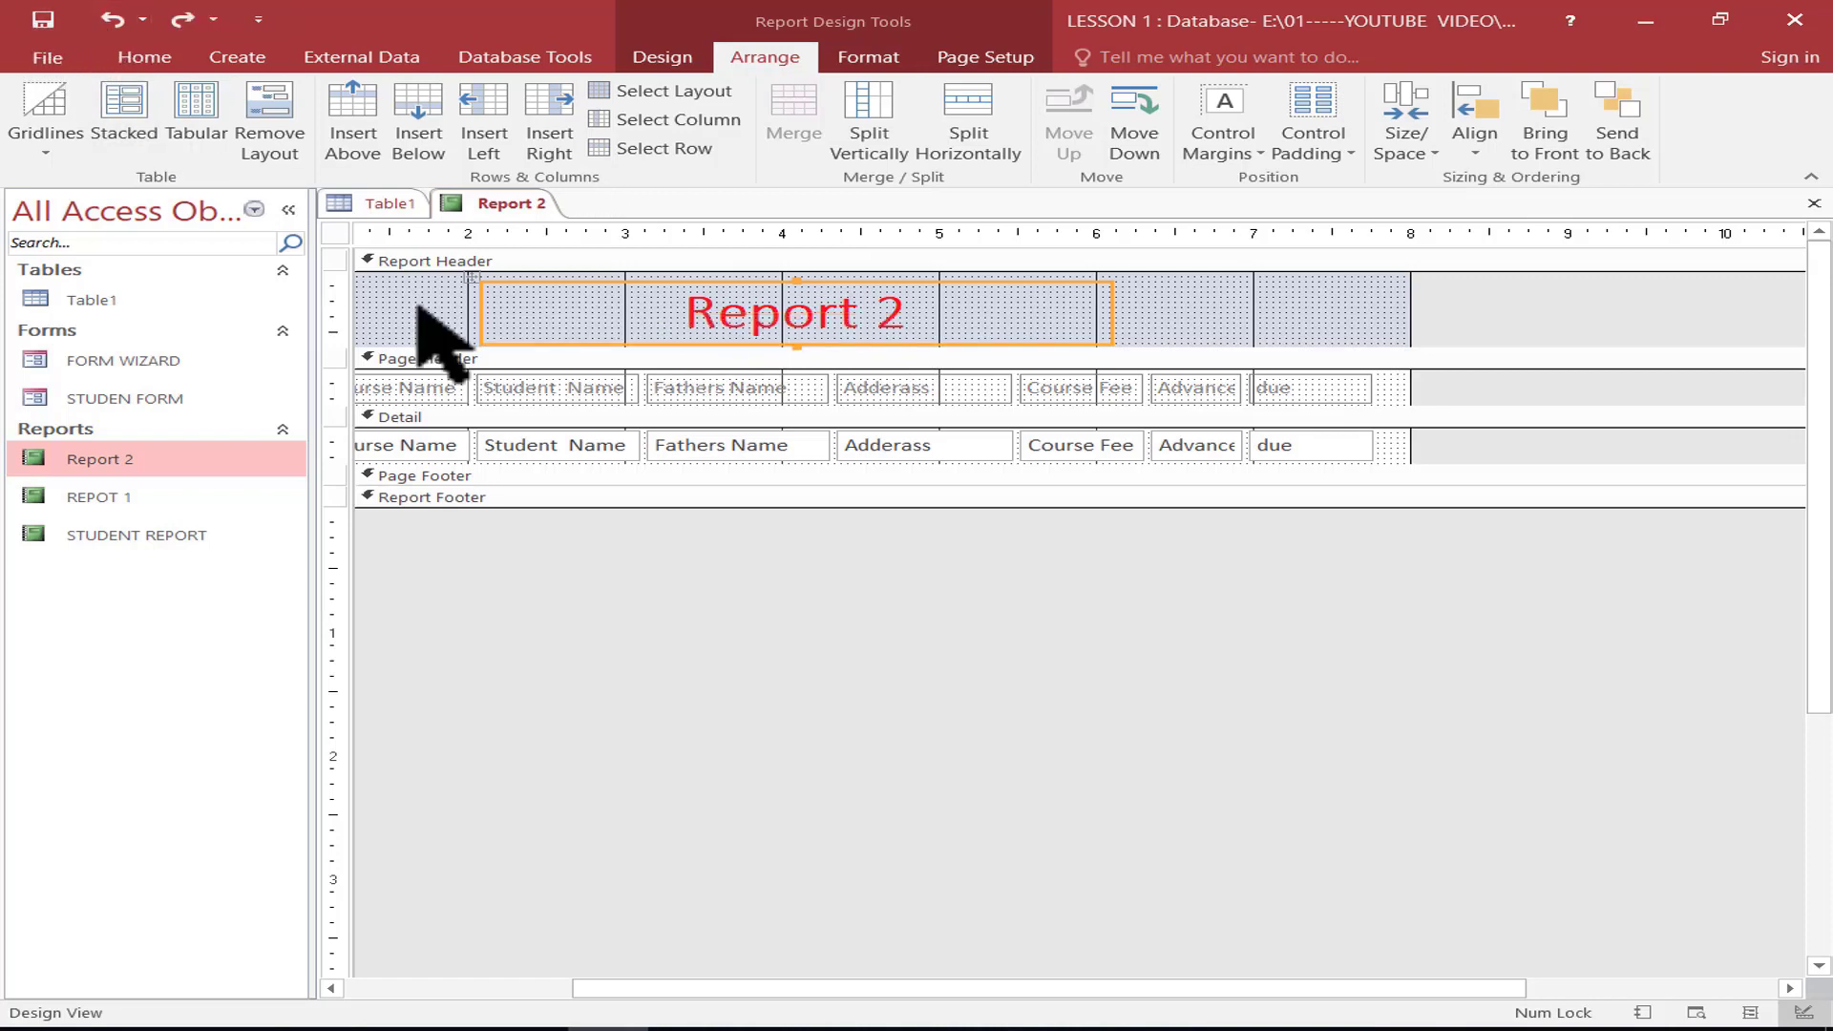
# Split the Report 2 title horizontally, and merge the title cell with the empty cell beside it
pyautogui.click(977, 108)
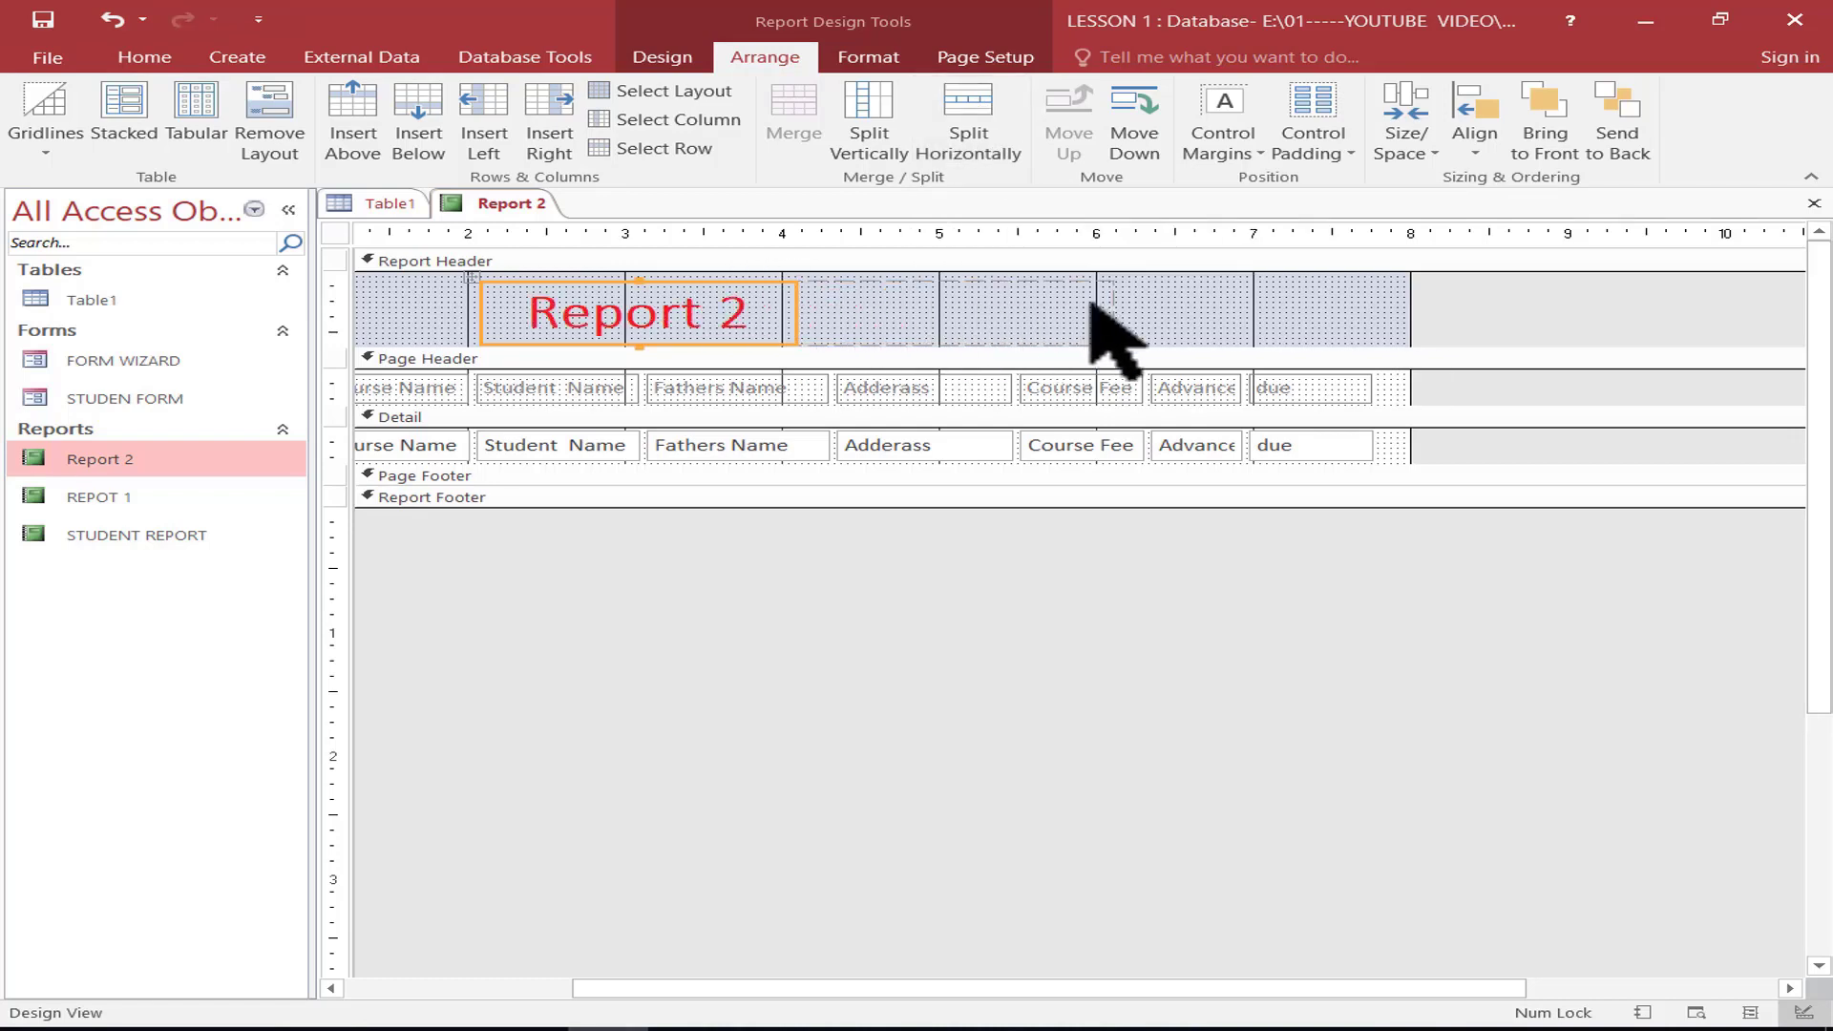
pyautogui.click(972, 315)
pyautogui.click(737, 315)
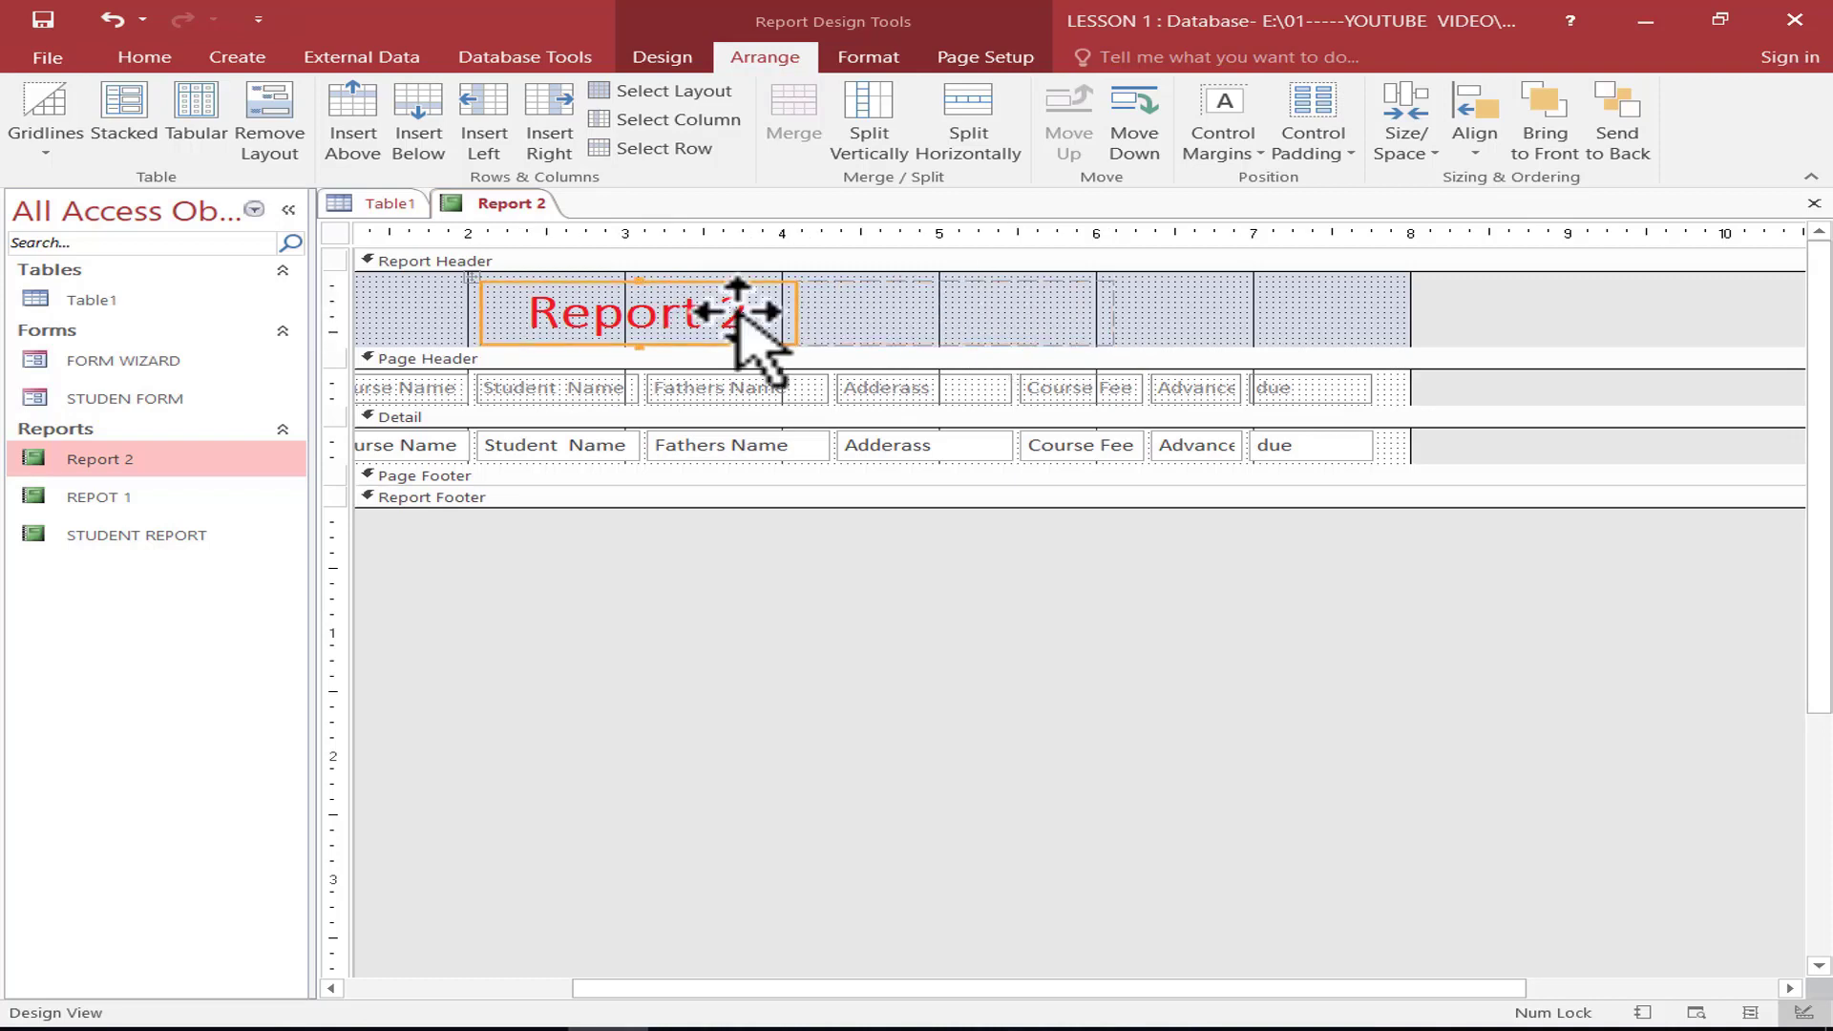
pyautogui.click(974, 286)
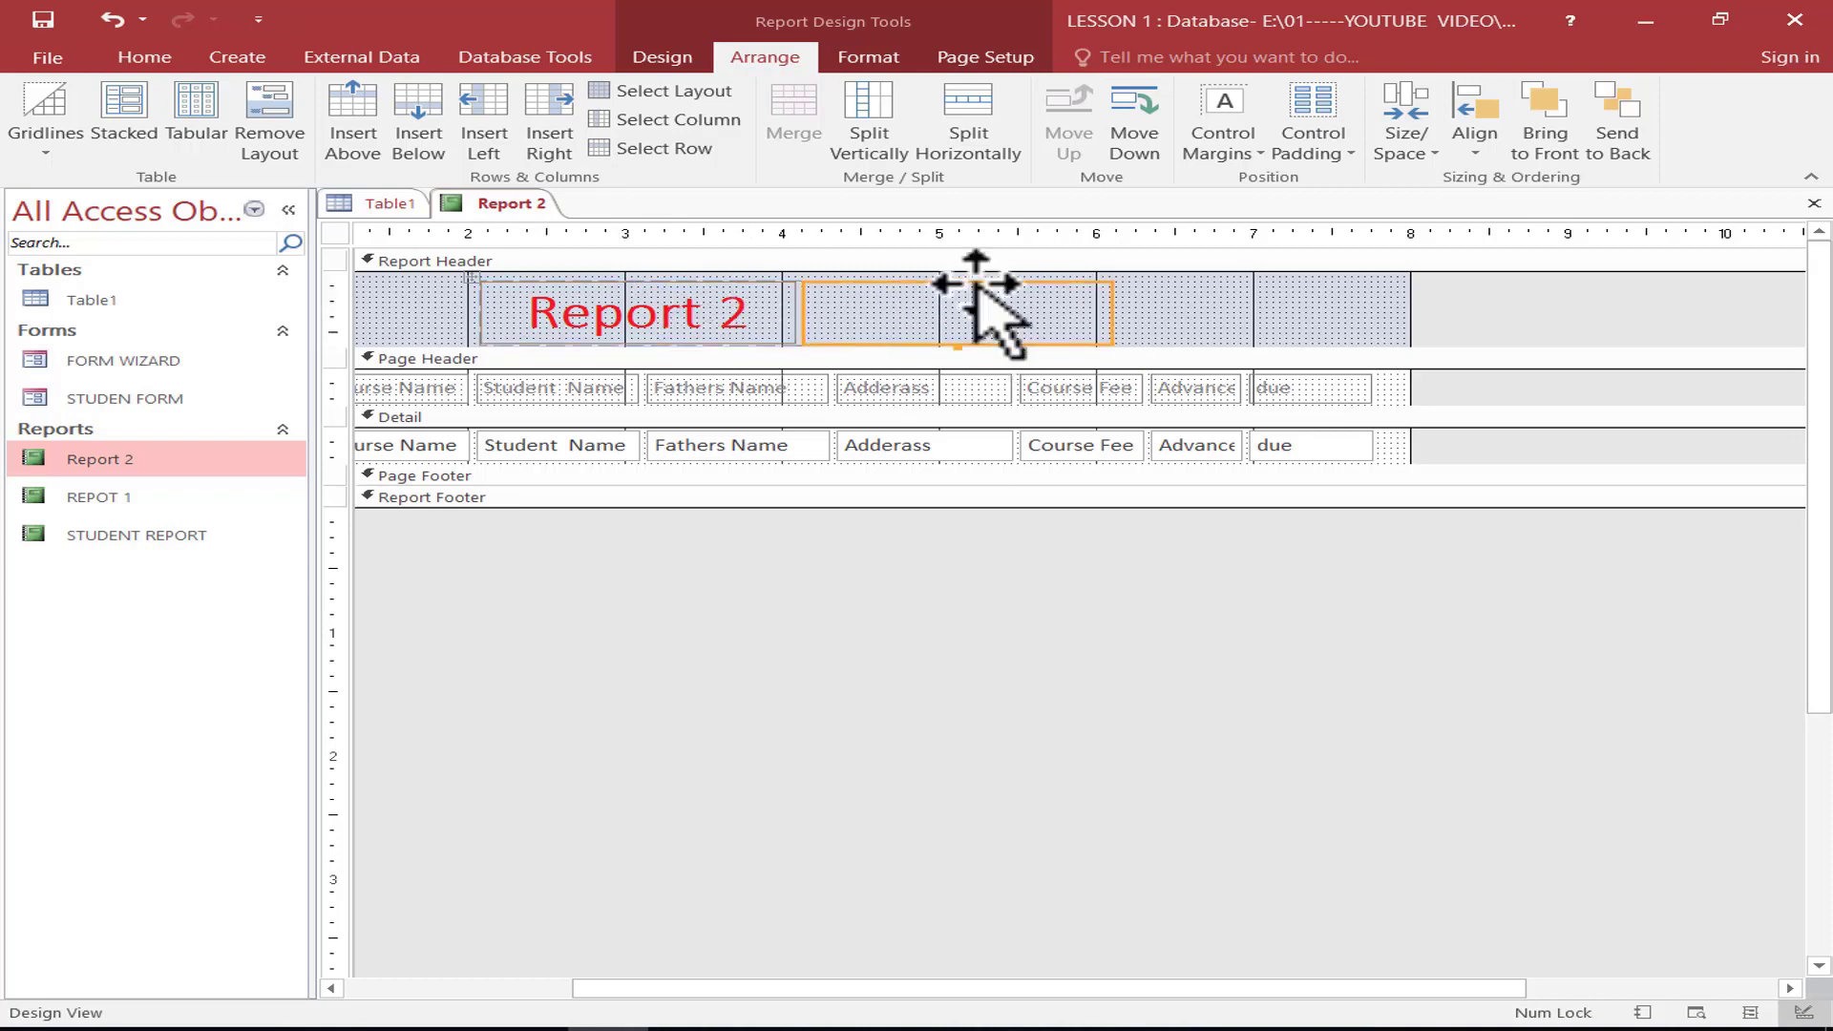
pyautogui.keyDown('shift'); pyautogui.click(759, 313); pyautogui.keyUp('shift')
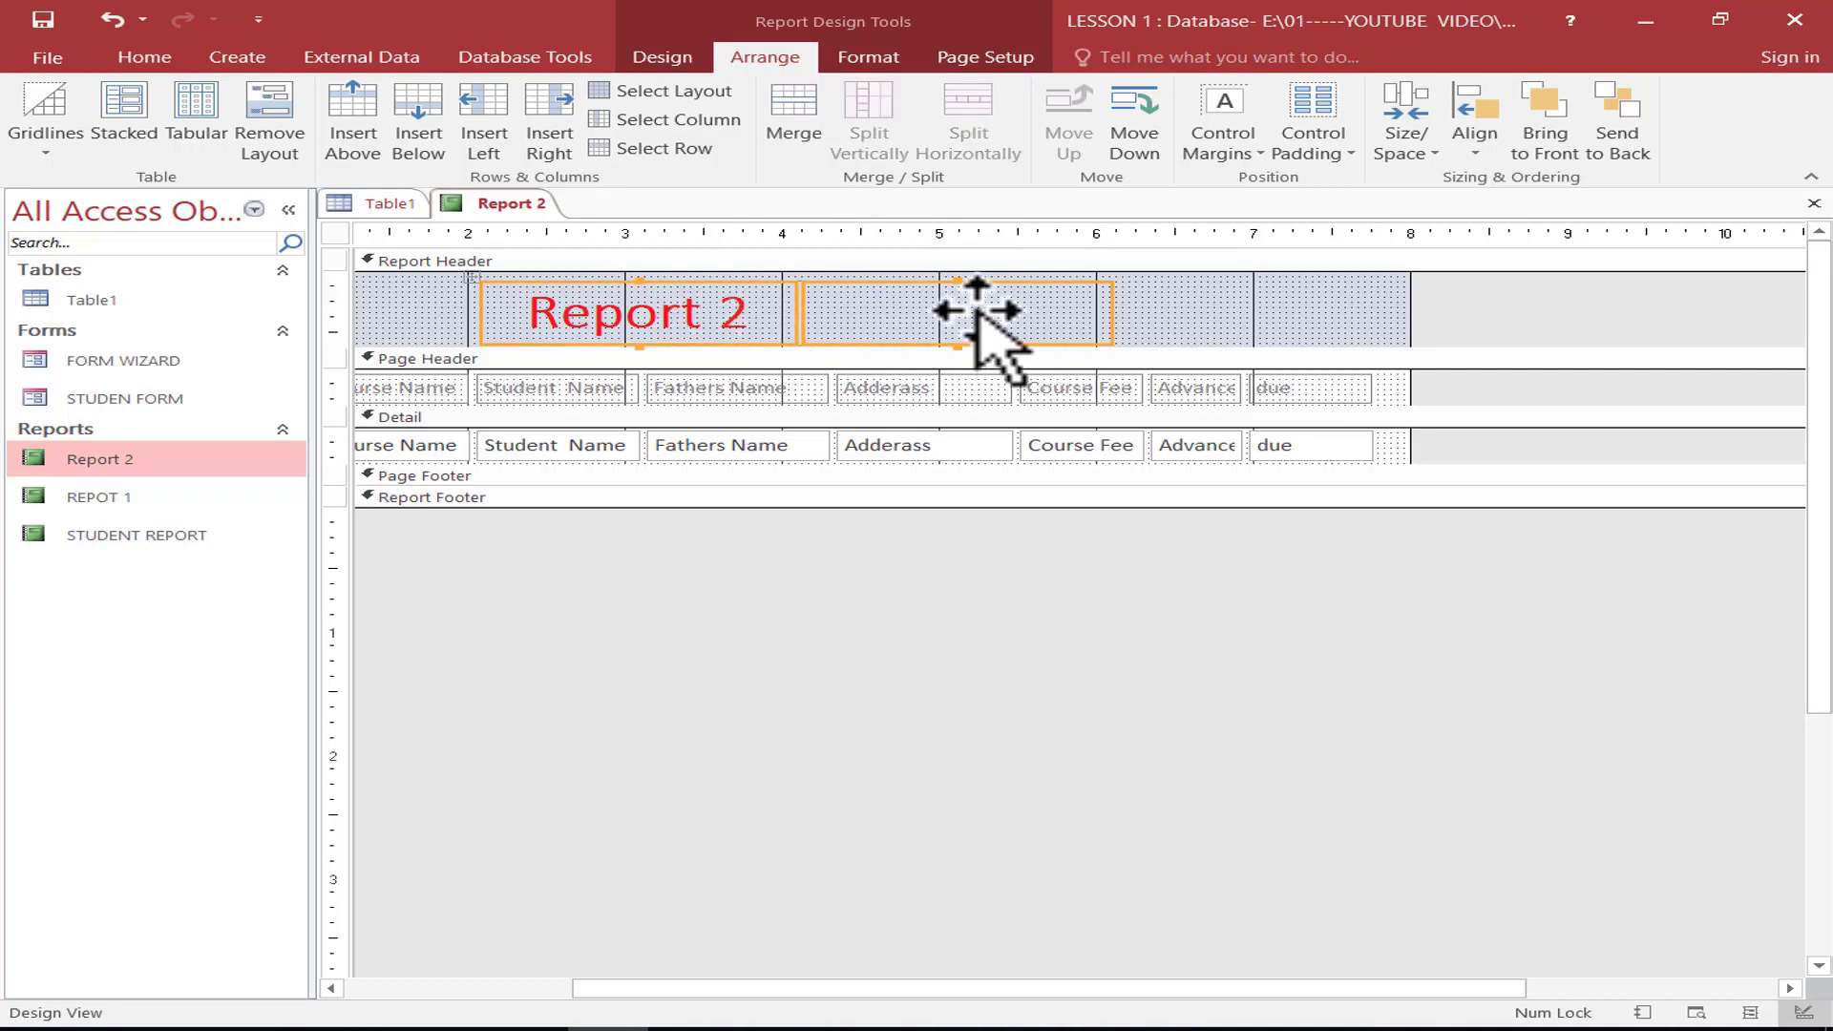
pyautogui.click(804, 133)
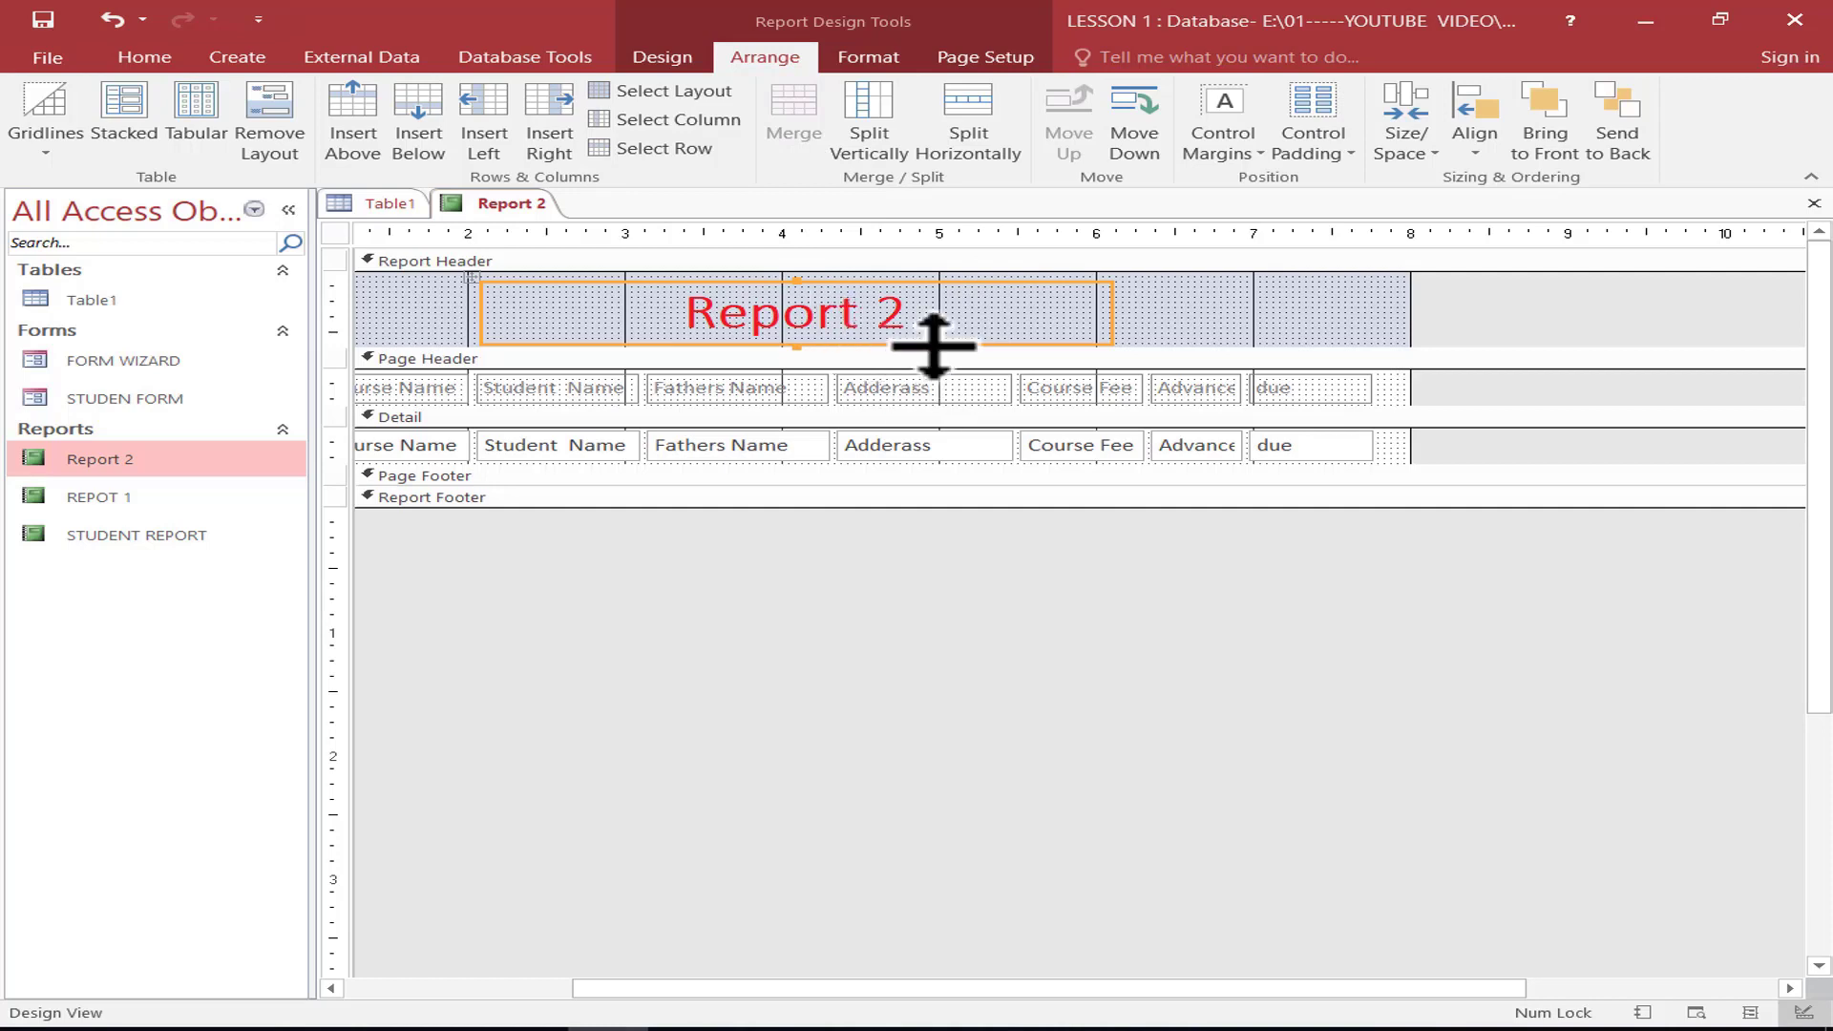
# Repeat the vertical and horizontal splits on the Report 2 title, undoing each one
pyautogui.click(870, 134)
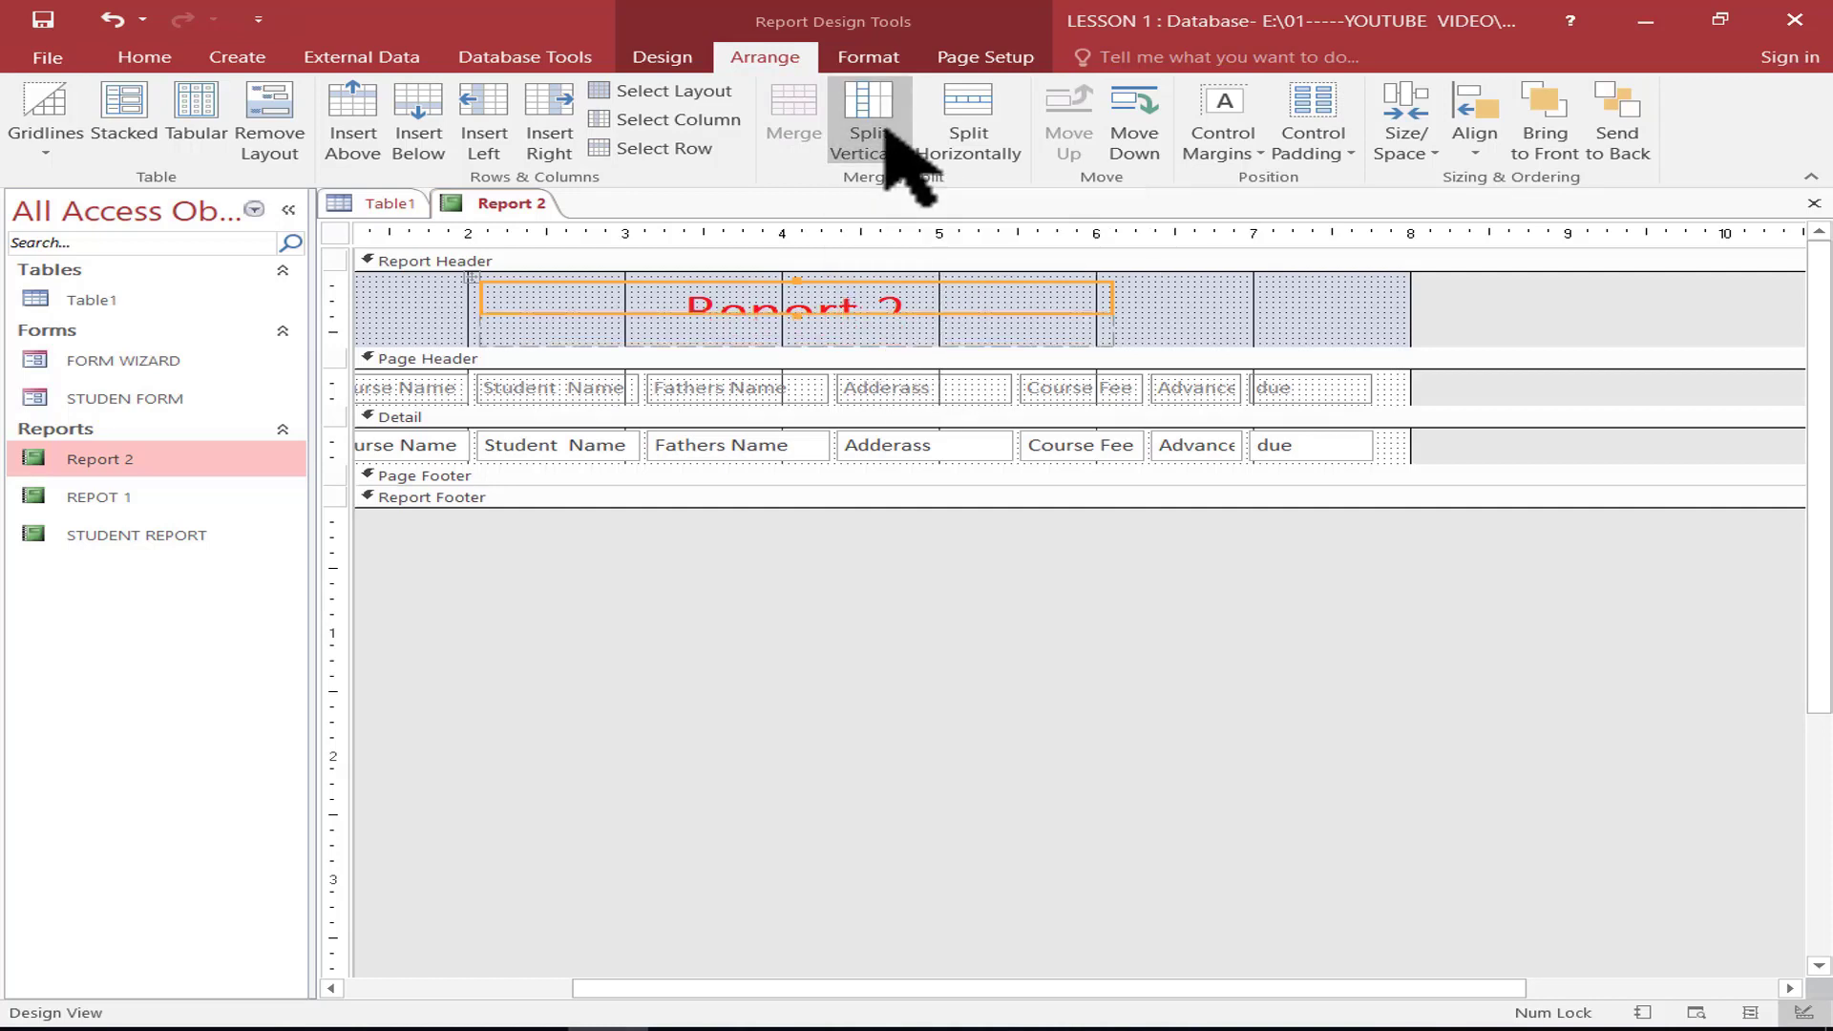
pyautogui.click(864, 329)
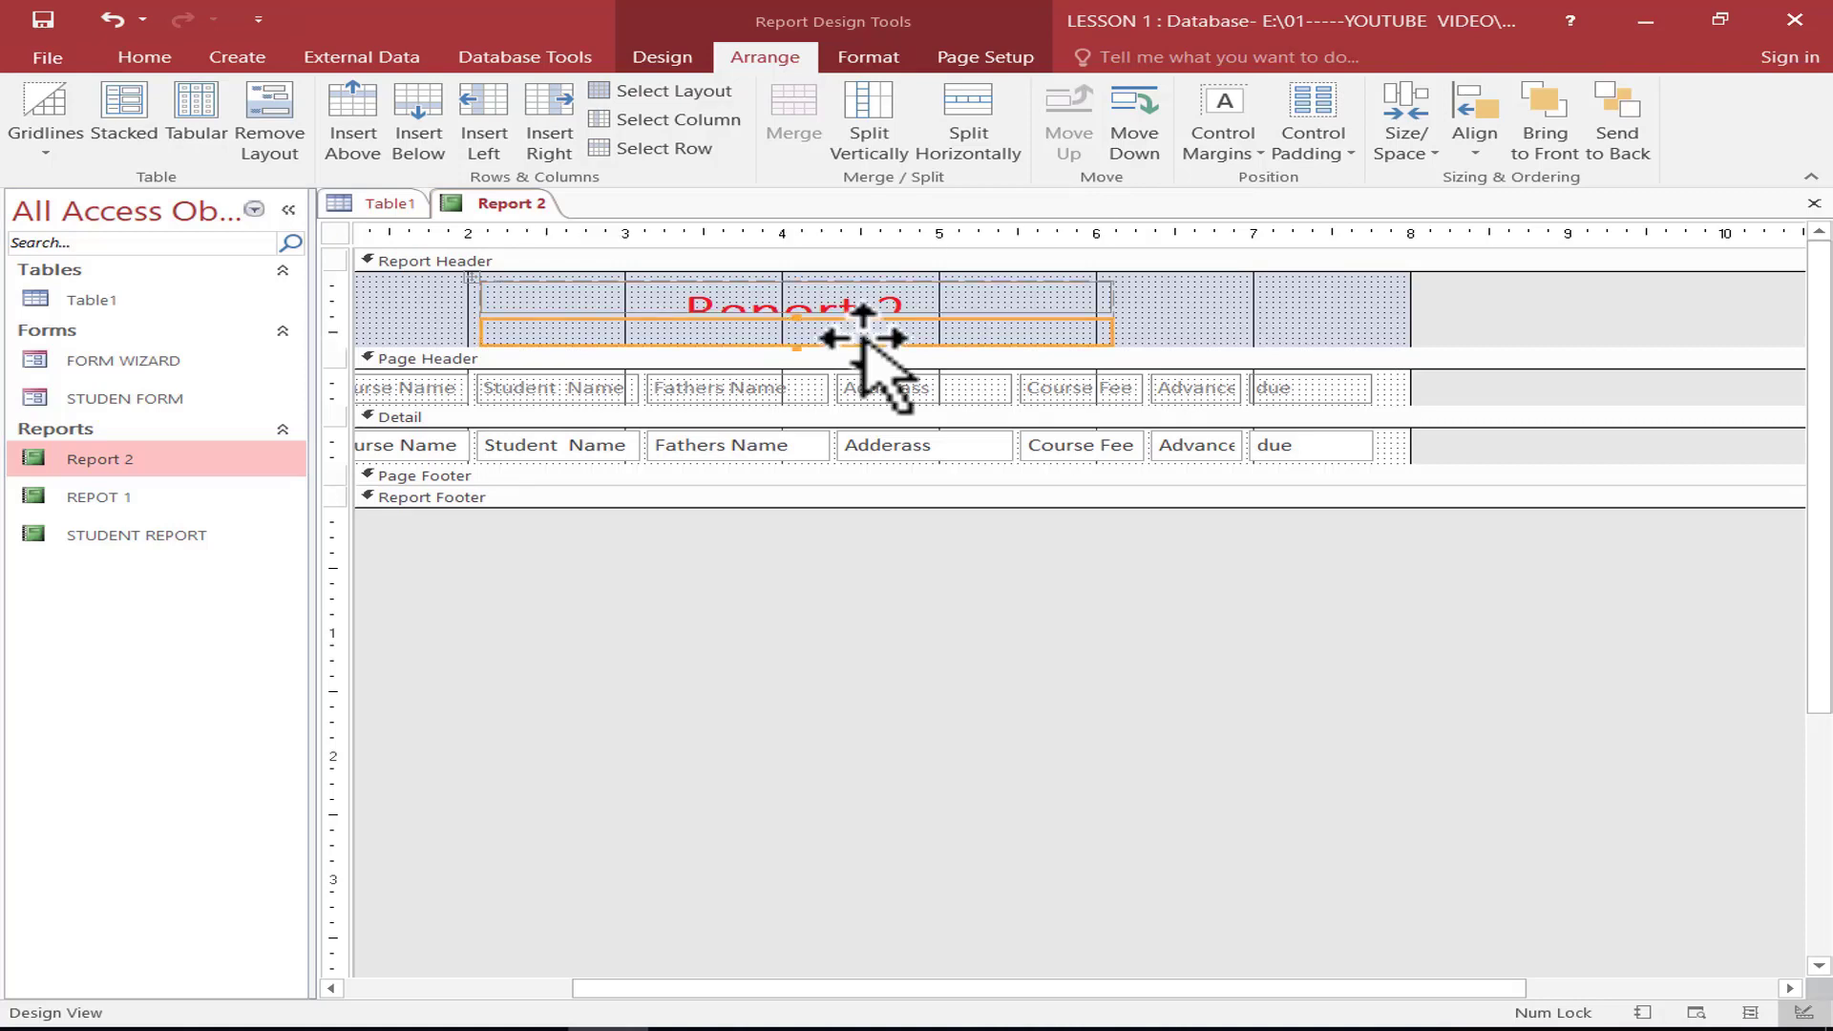
pyautogui.click(891, 285)
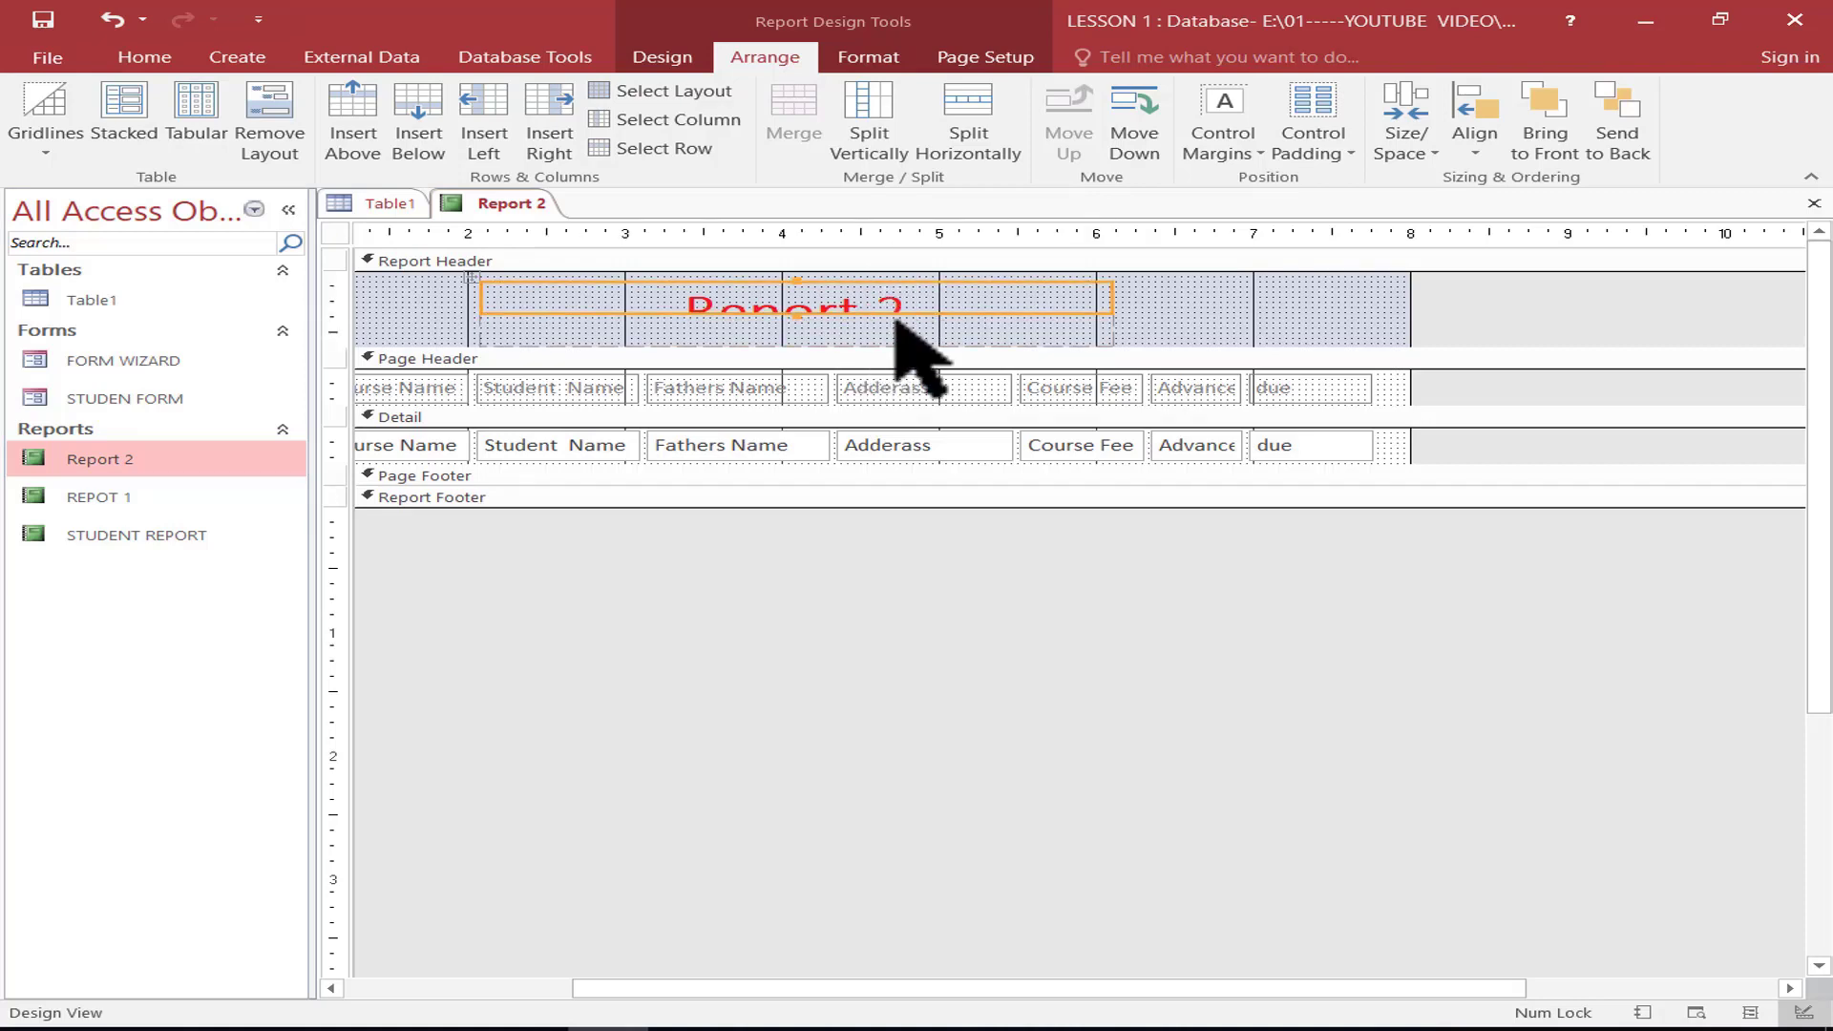
pyautogui.hotkey('ctrl', 'z')
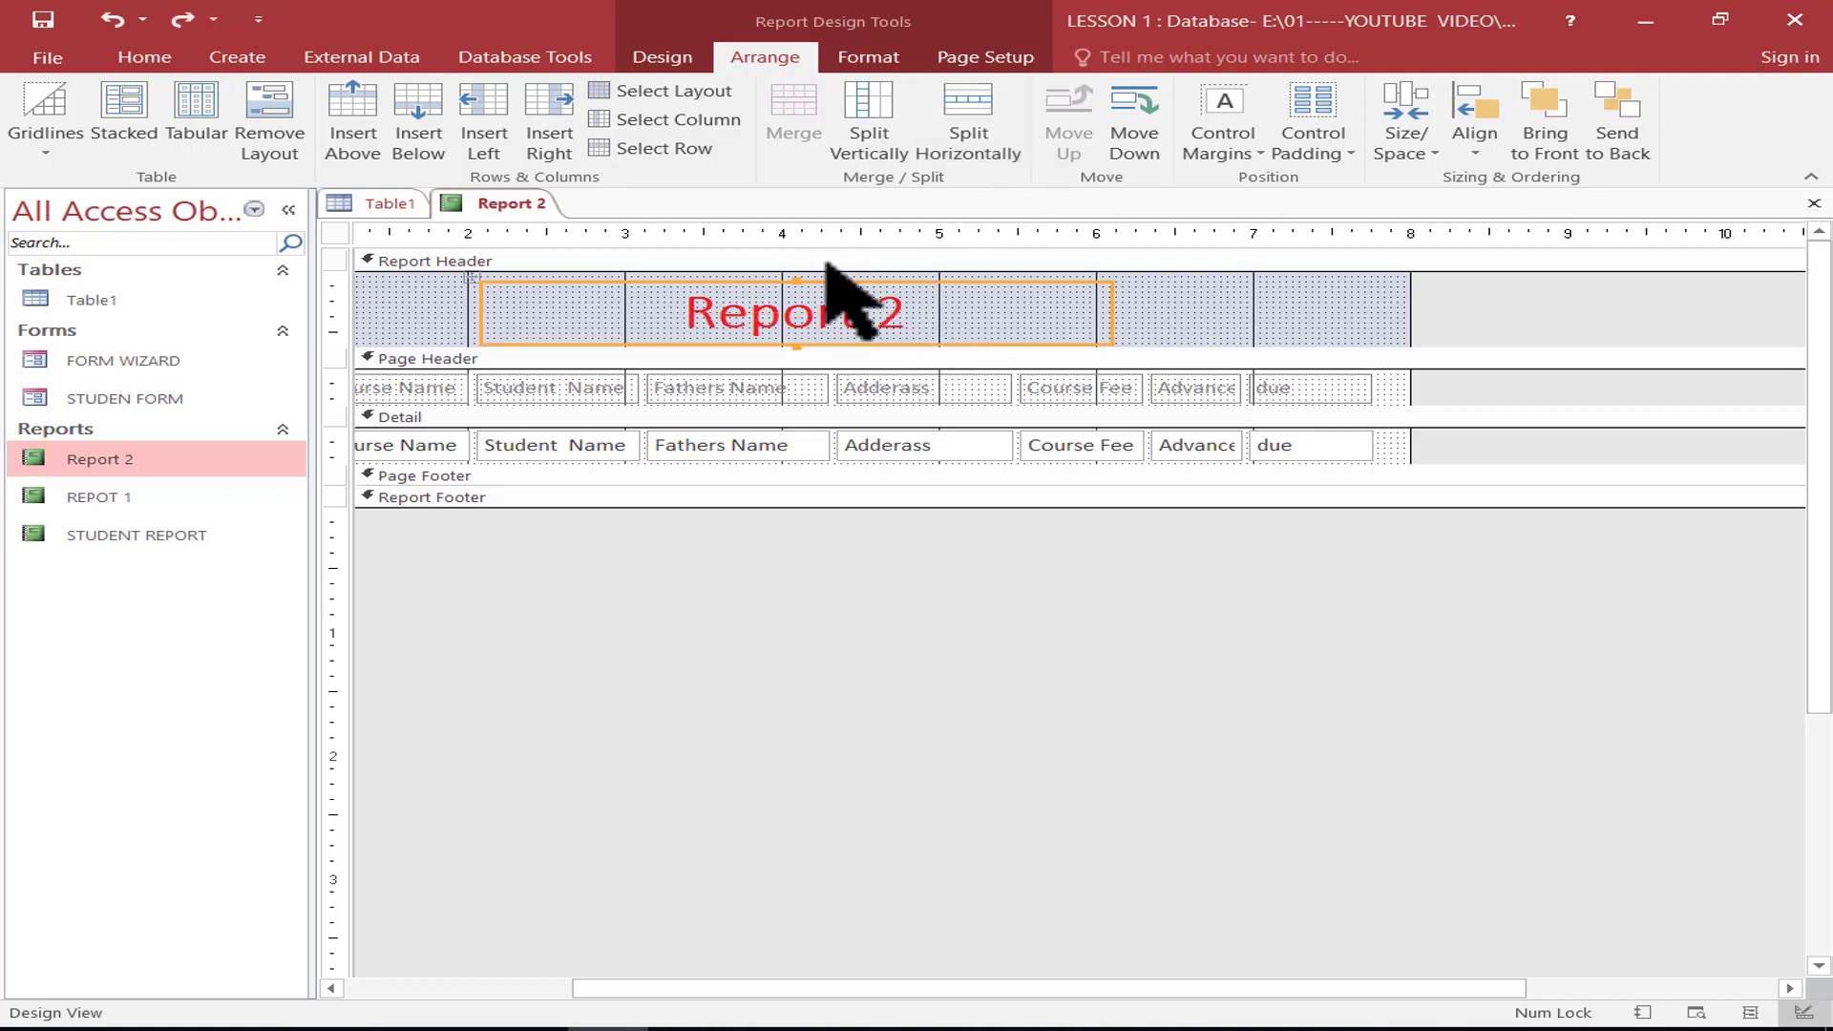
pyautogui.click(968, 143)
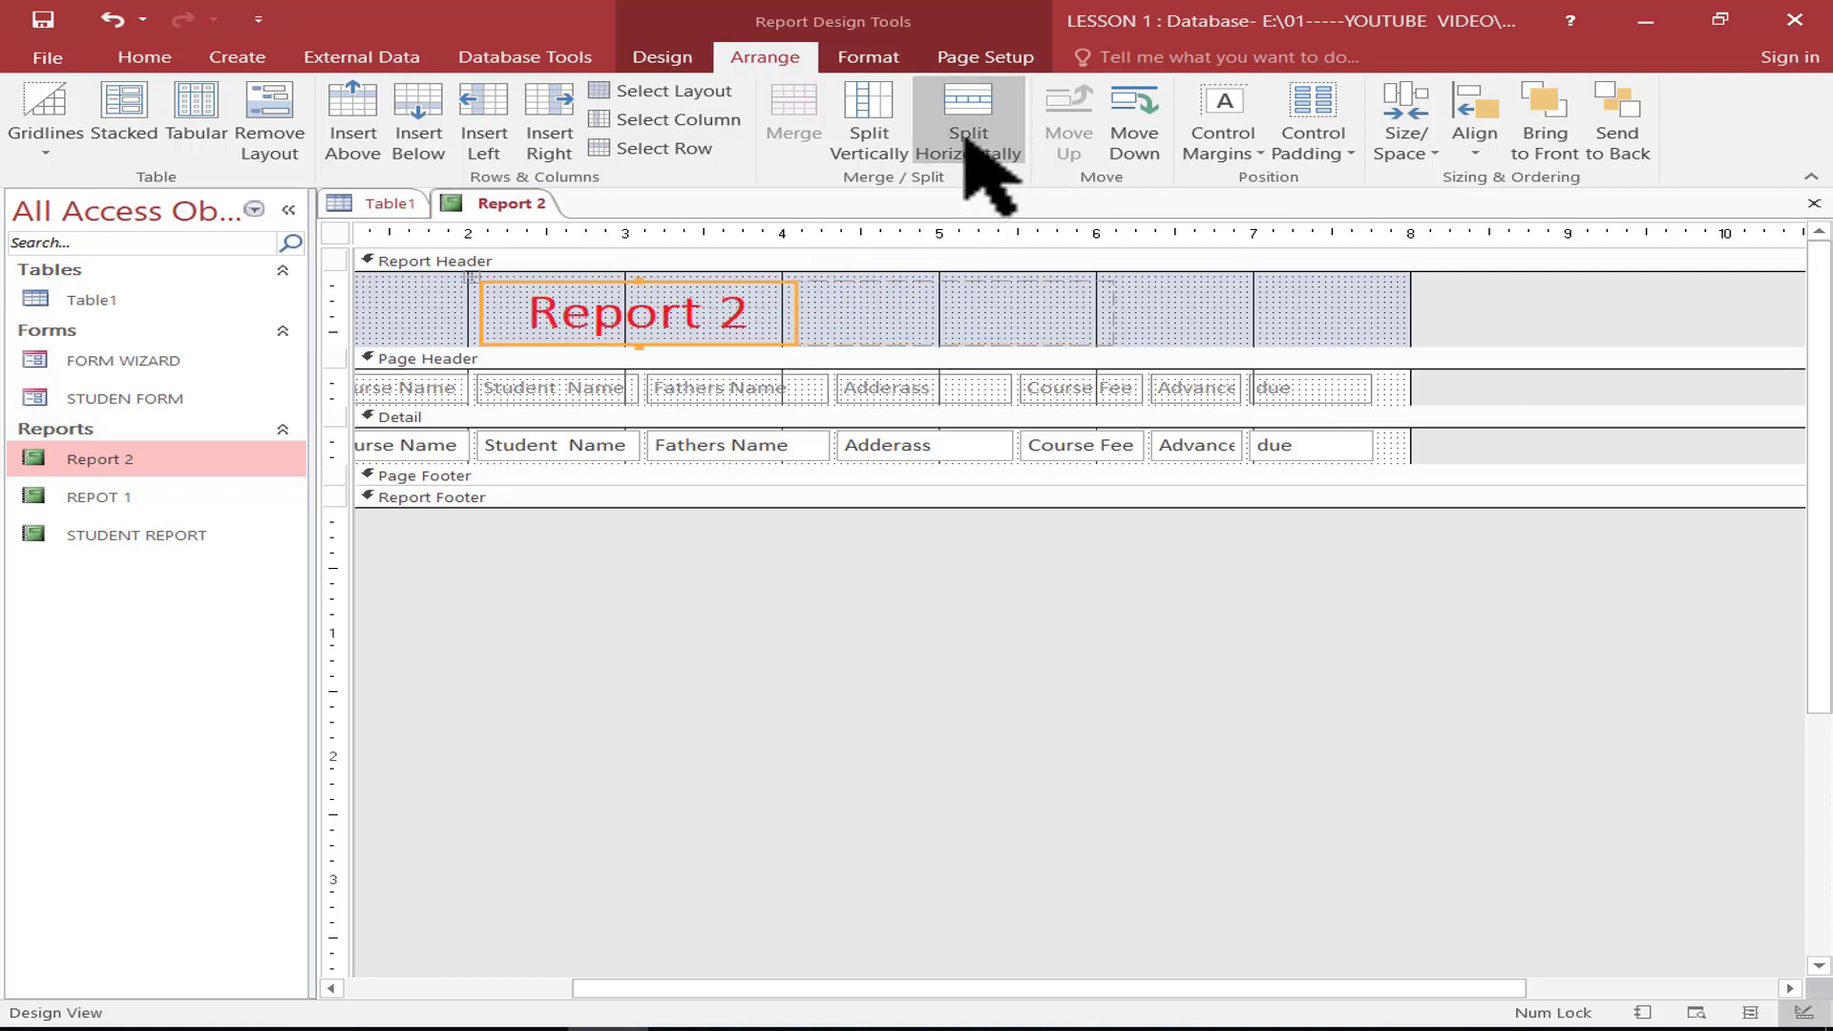
pyautogui.click(871, 315)
pyautogui.hotkey('ctrl', 'z')
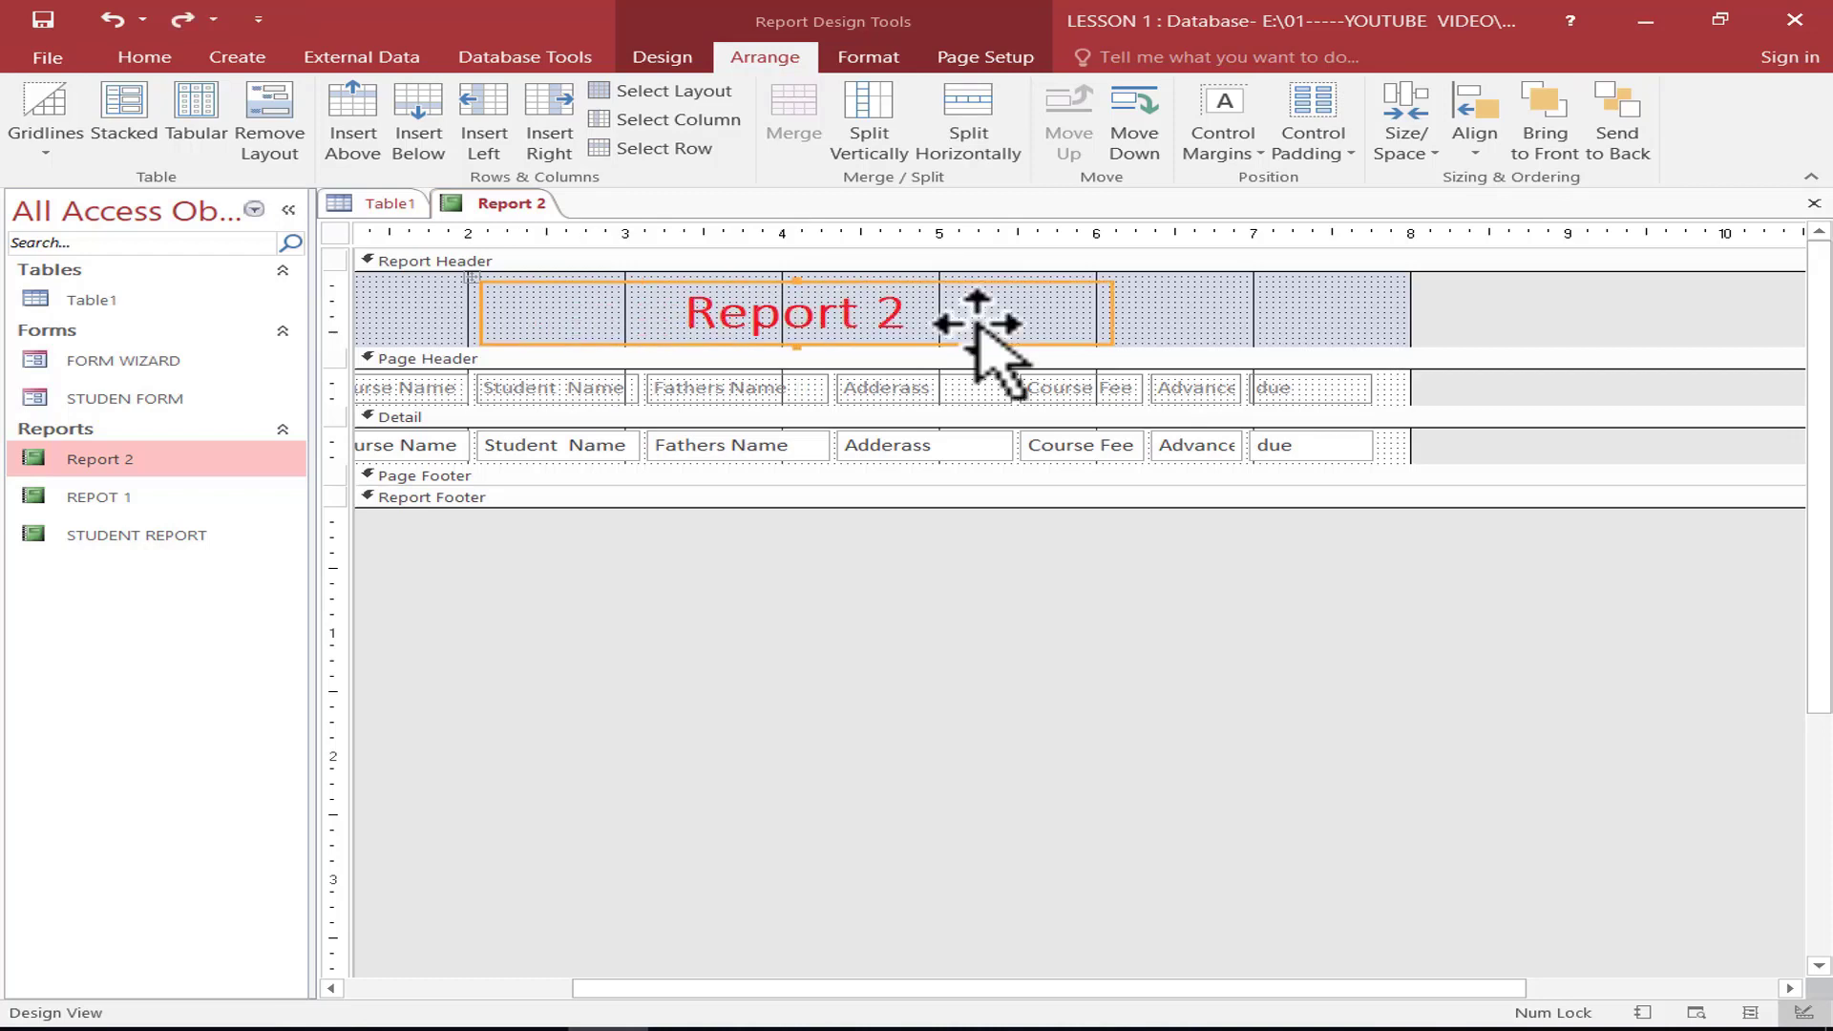
# Move the Report 2 title down through the report sections, and move it back up into the Report Header
pyautogui.click(1139, 143)
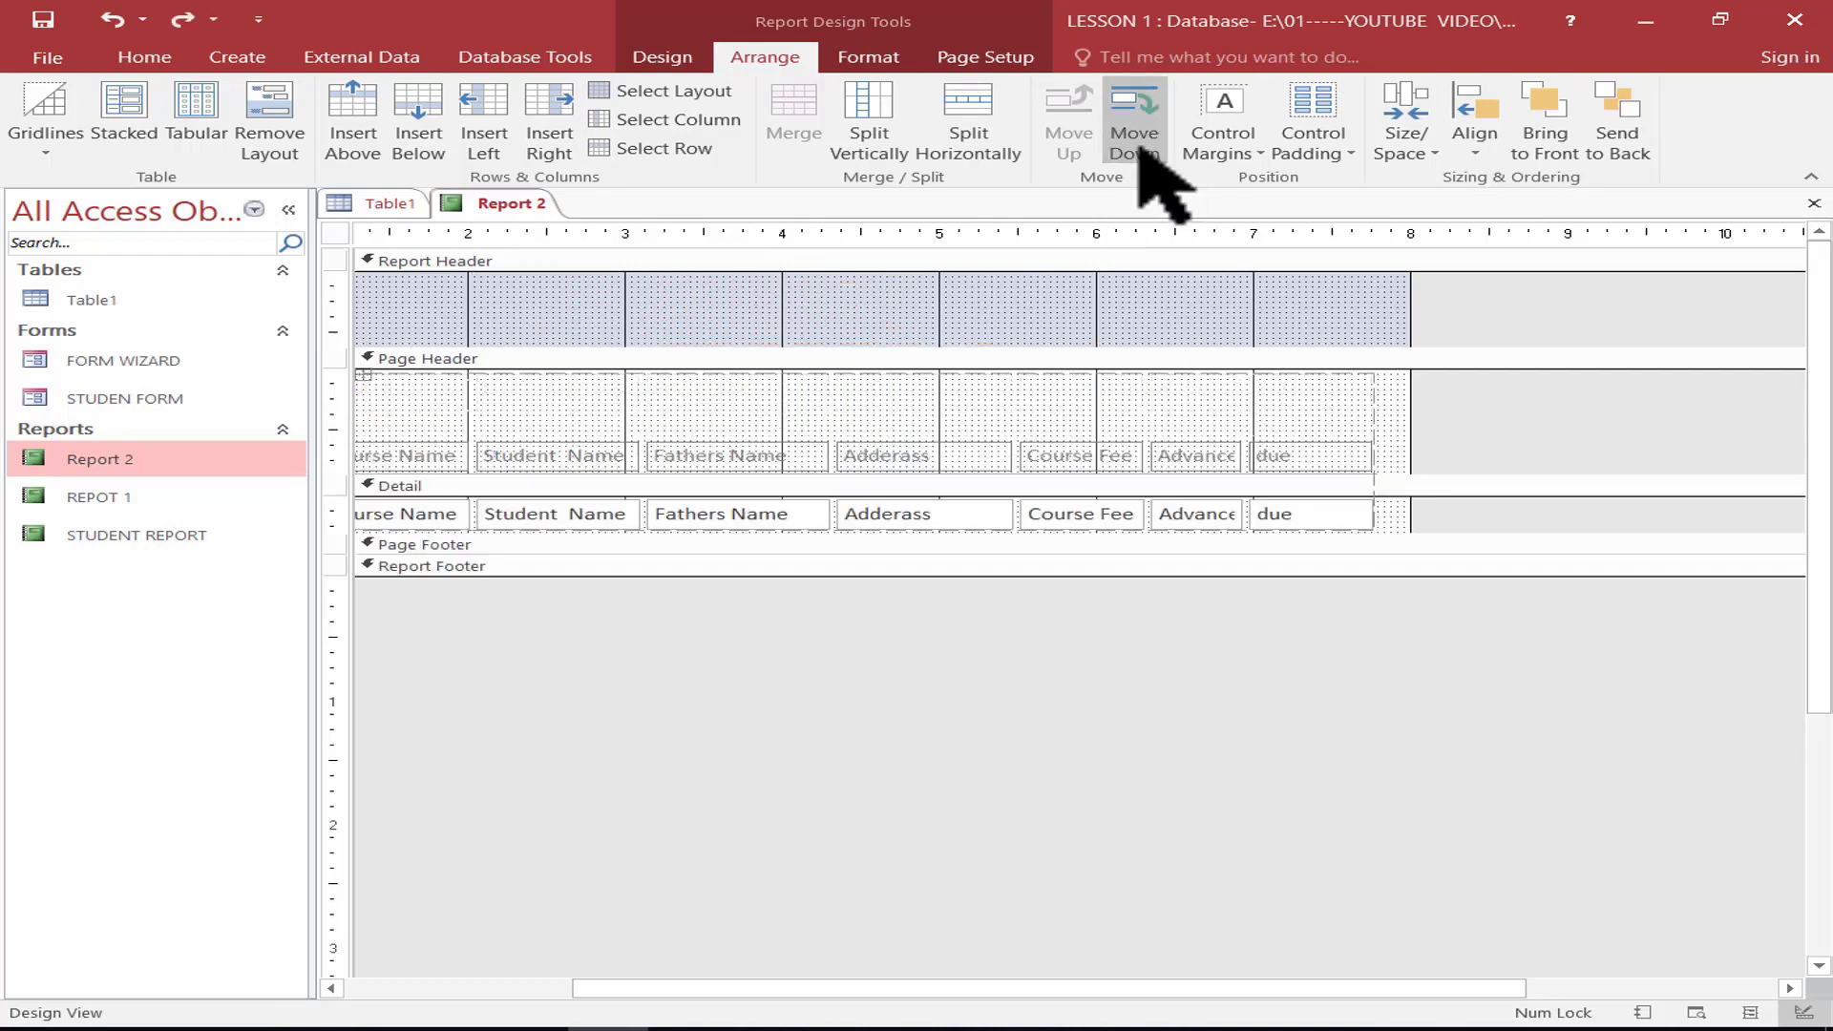
pyautogui.click(1139, 143)
pyautogui.click(1139, 143)
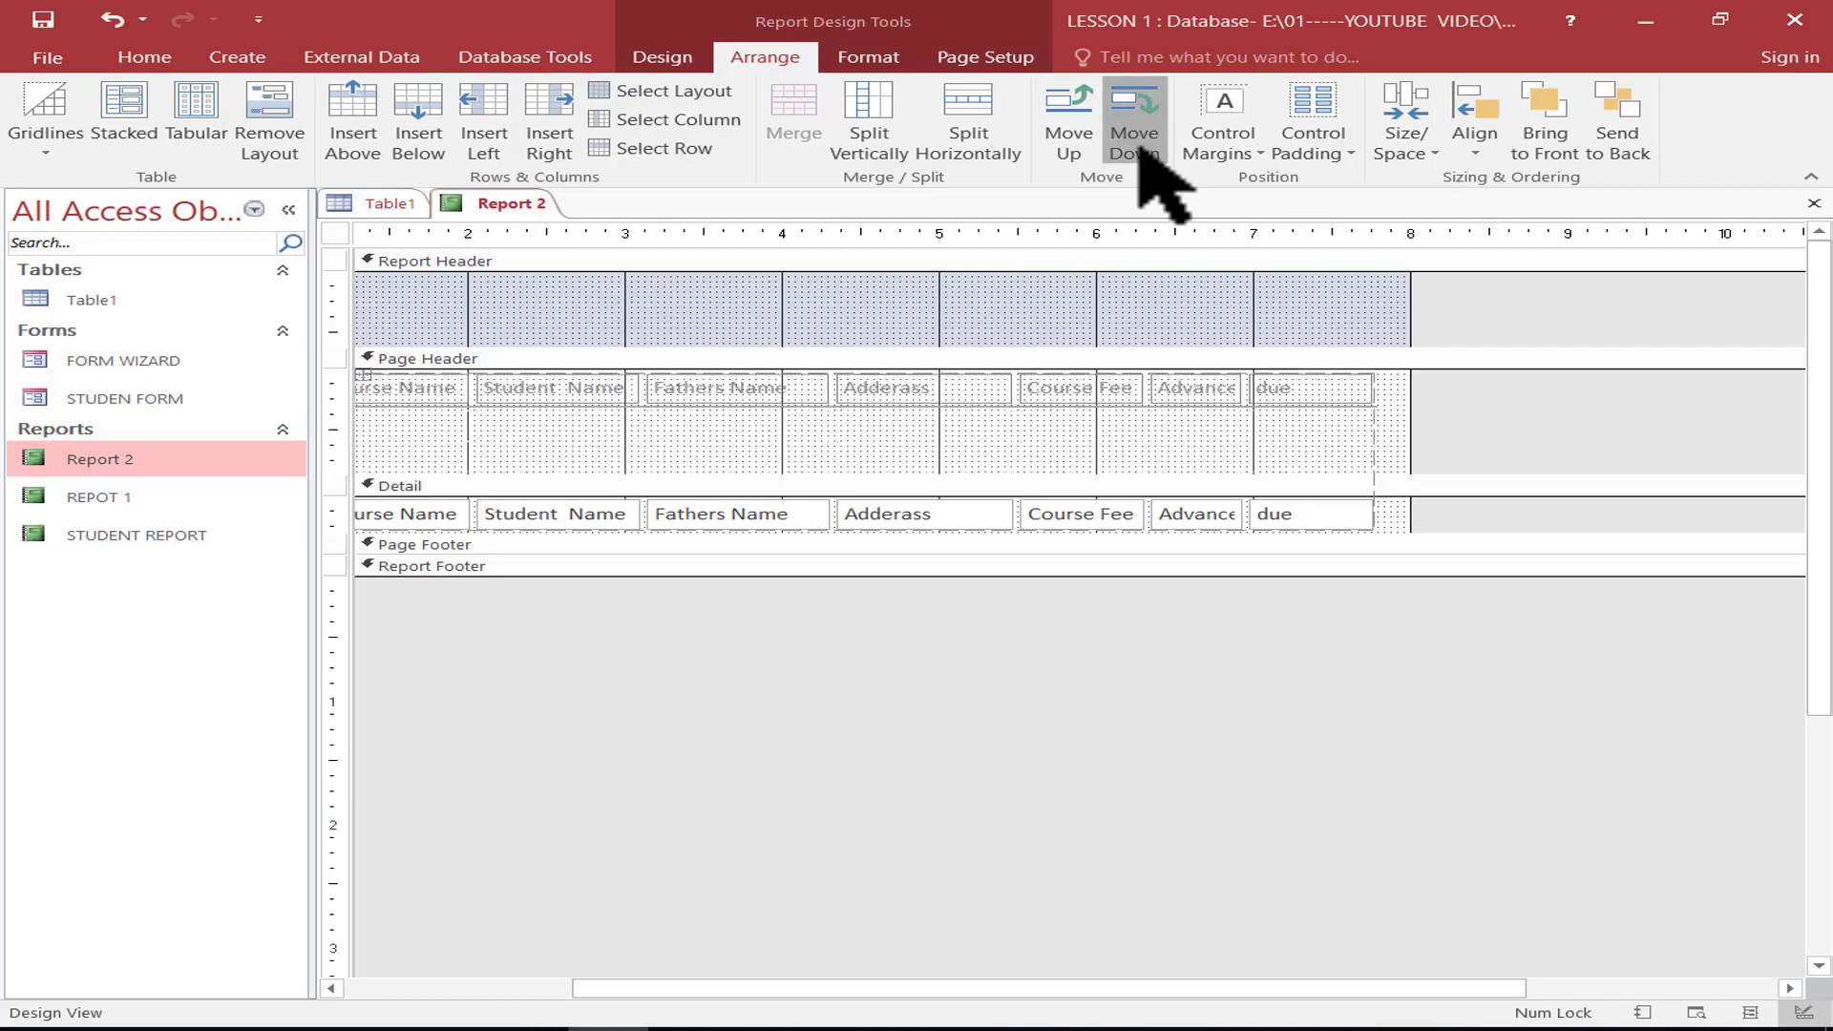
pyautogui.click(1139, 143)
pyautogui.click(1139, 148)
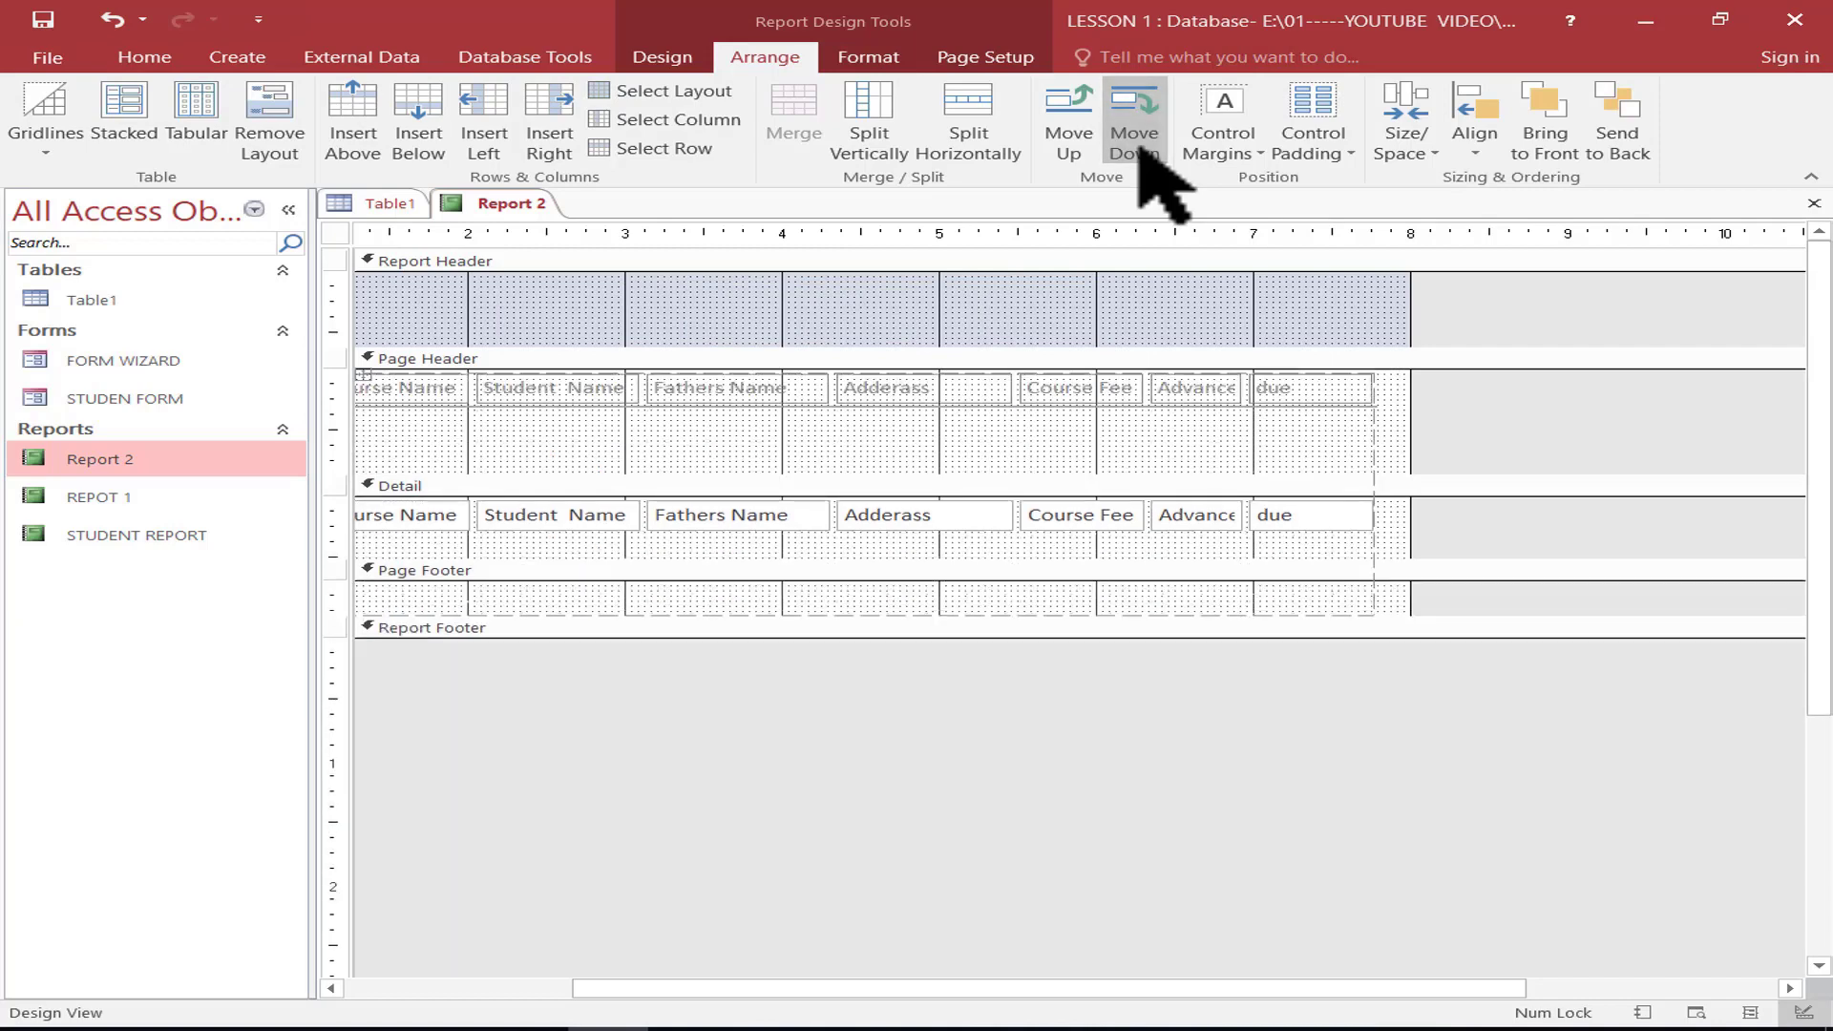
pyautogui.click(1071, 129)
# Turn off Snap to Grid, and hide and redisplay the ruler
pyautogui.click(1430, 151)
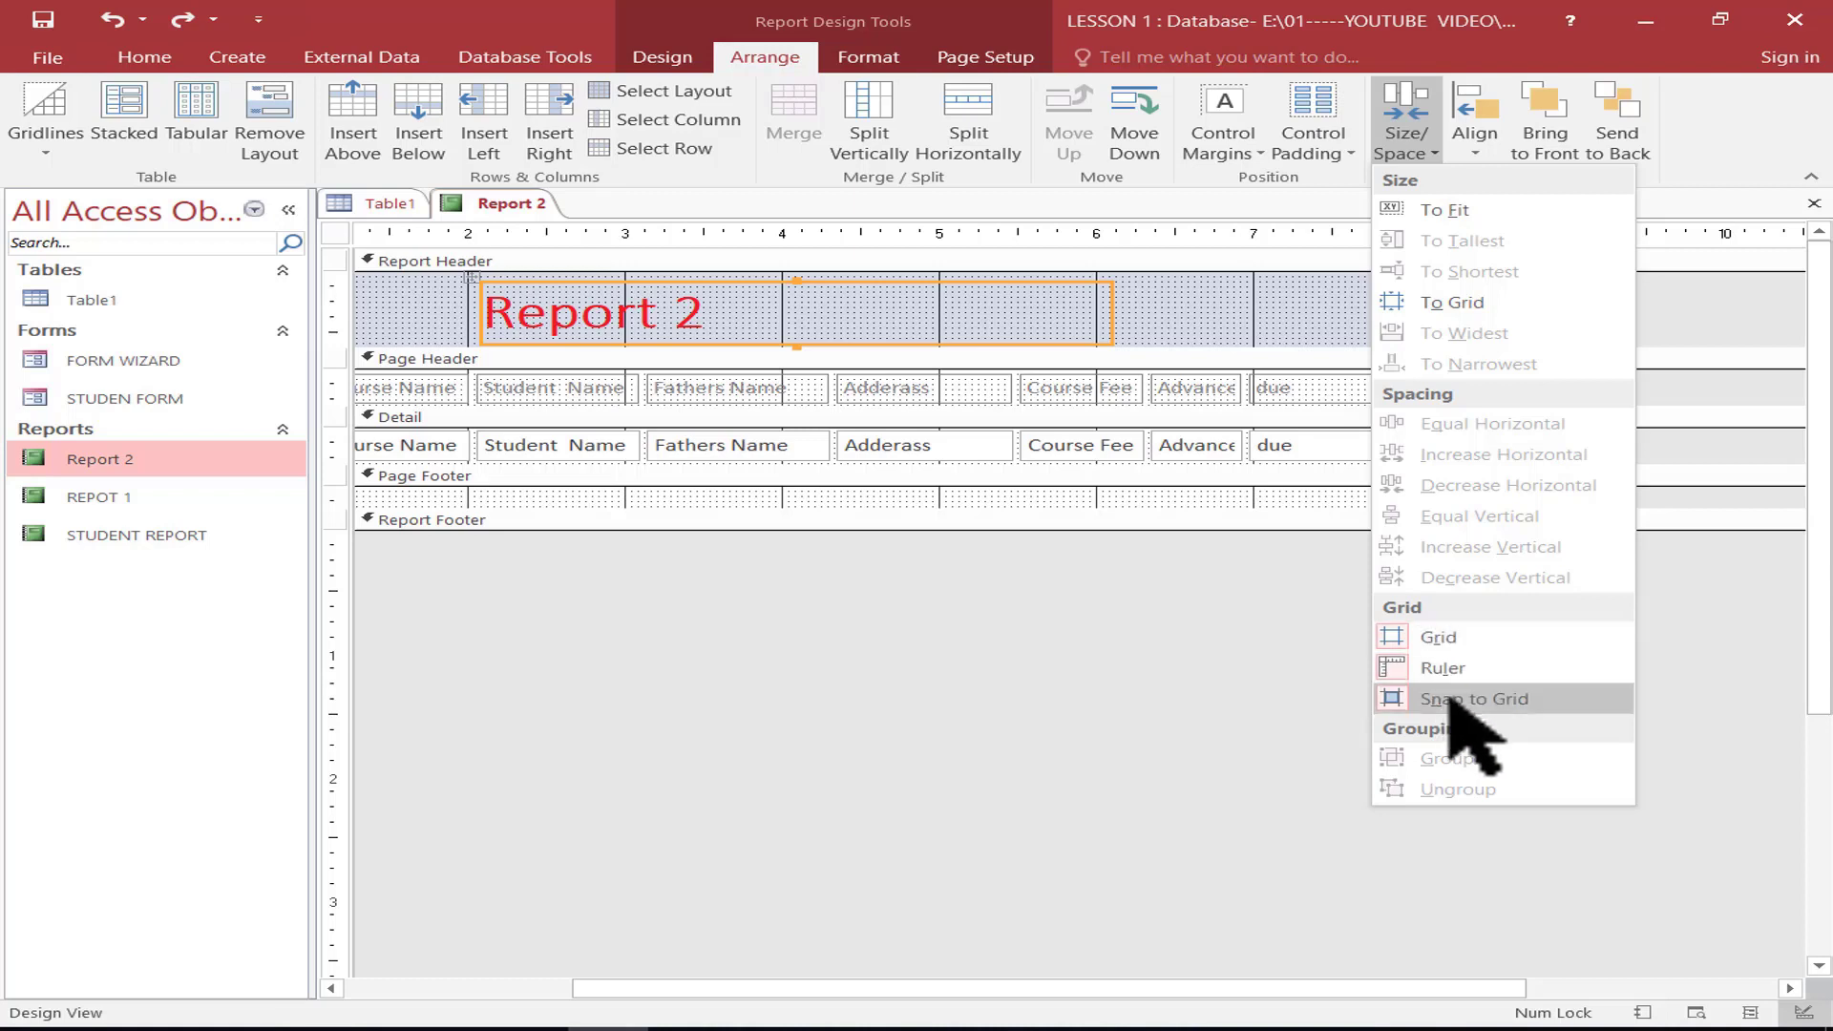
pyautogui.click(1514, 706)
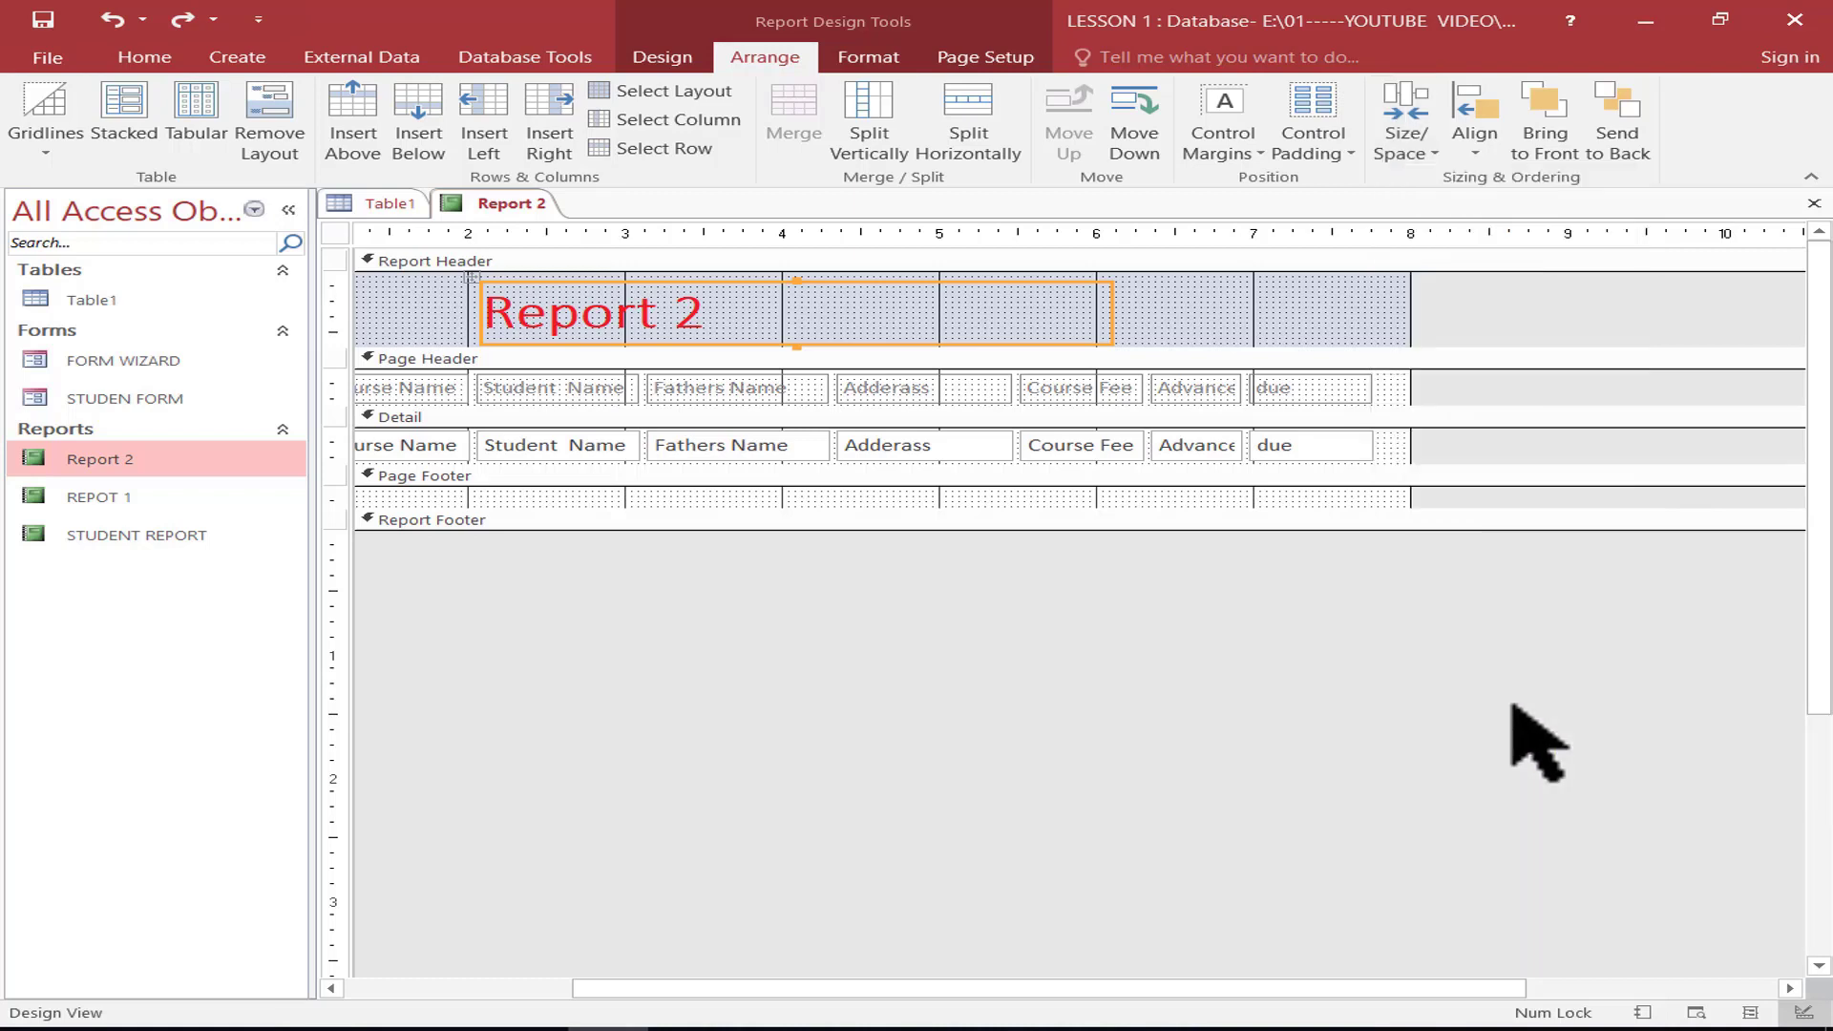
pyautogui.click(1411, 134)
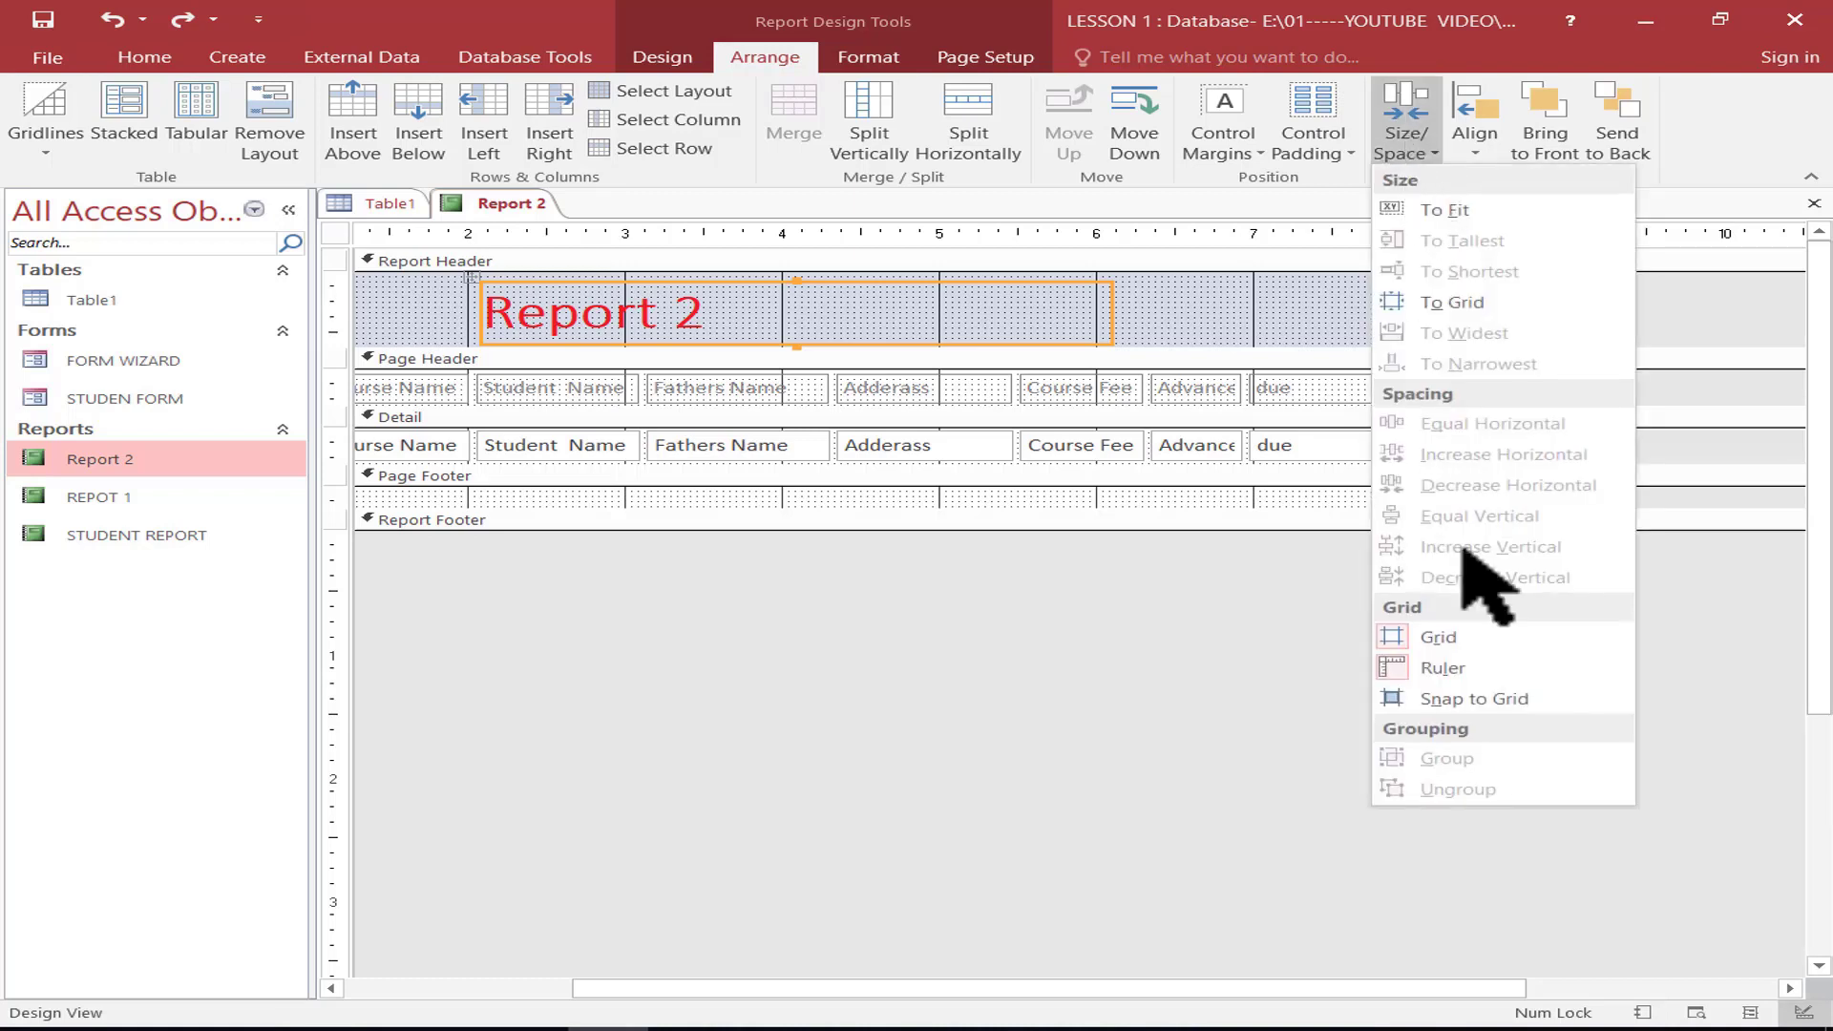
pyautogui.click(1468, 672)
pyautogui.click(1432, 143)
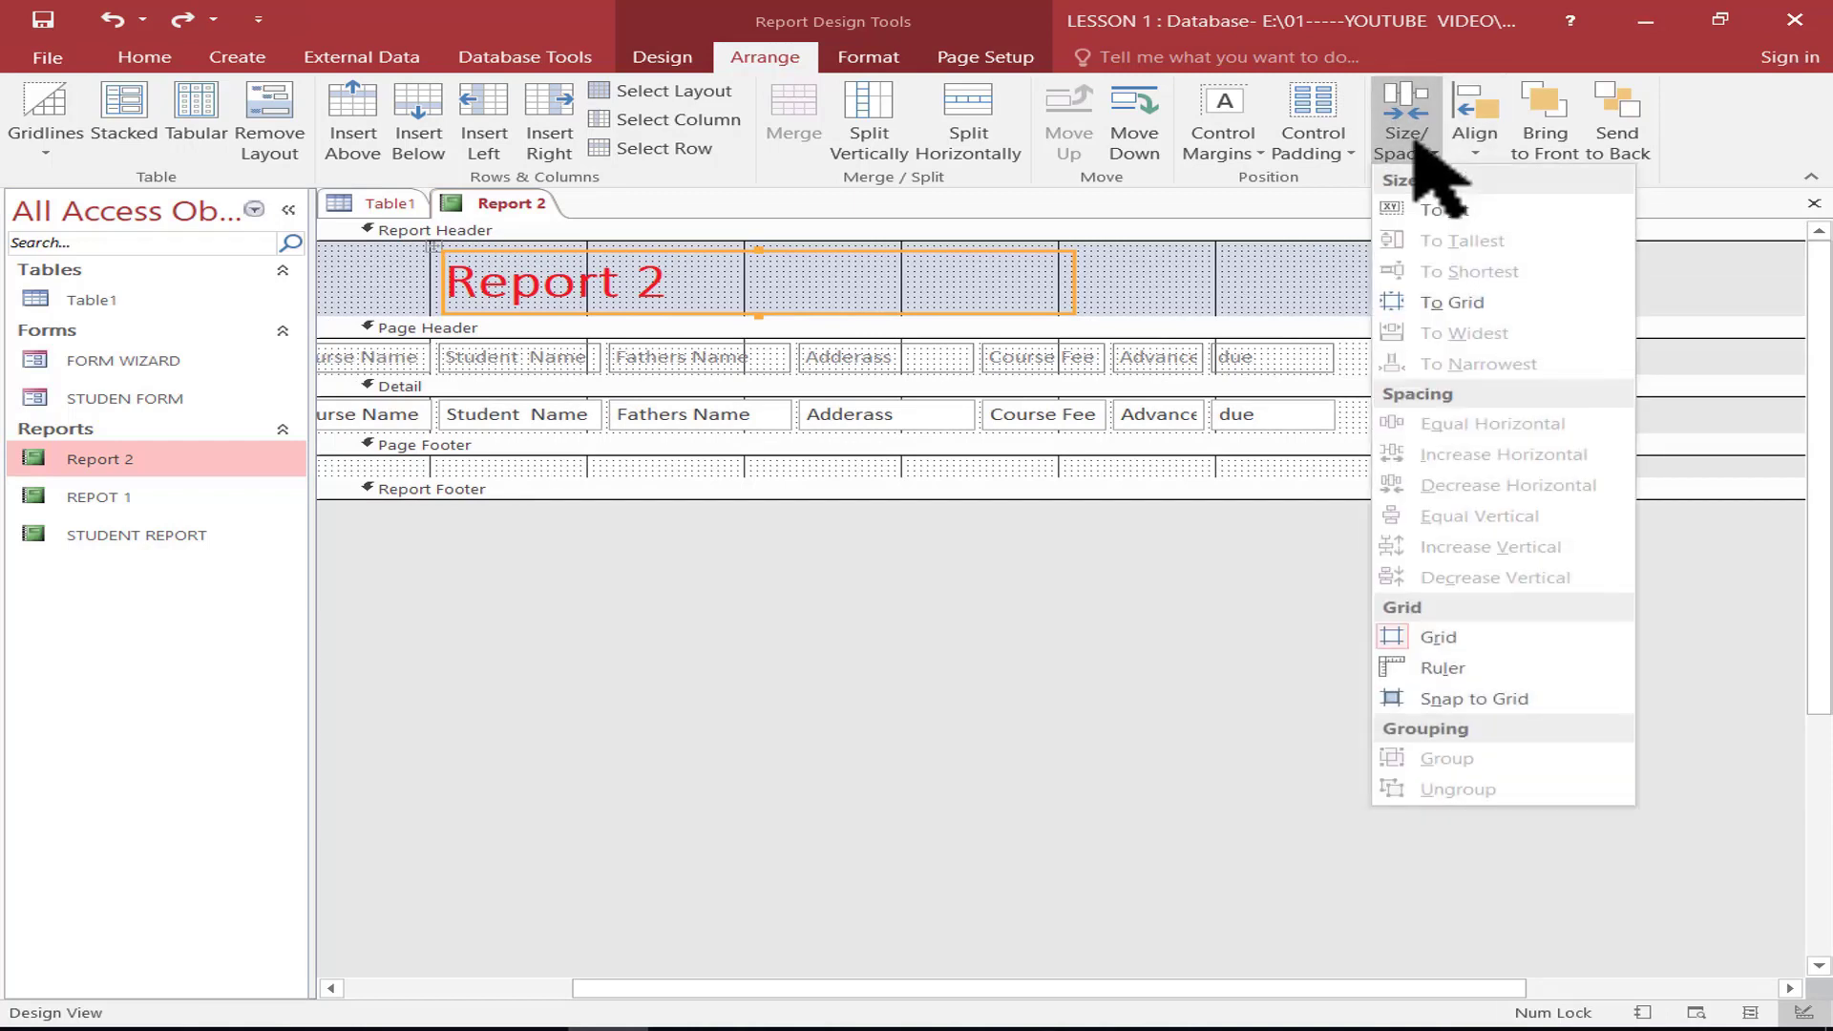
pyautogui.click(1441, 668)
# Hide the design grid and show it again
pyautogui.click(1422, 143)
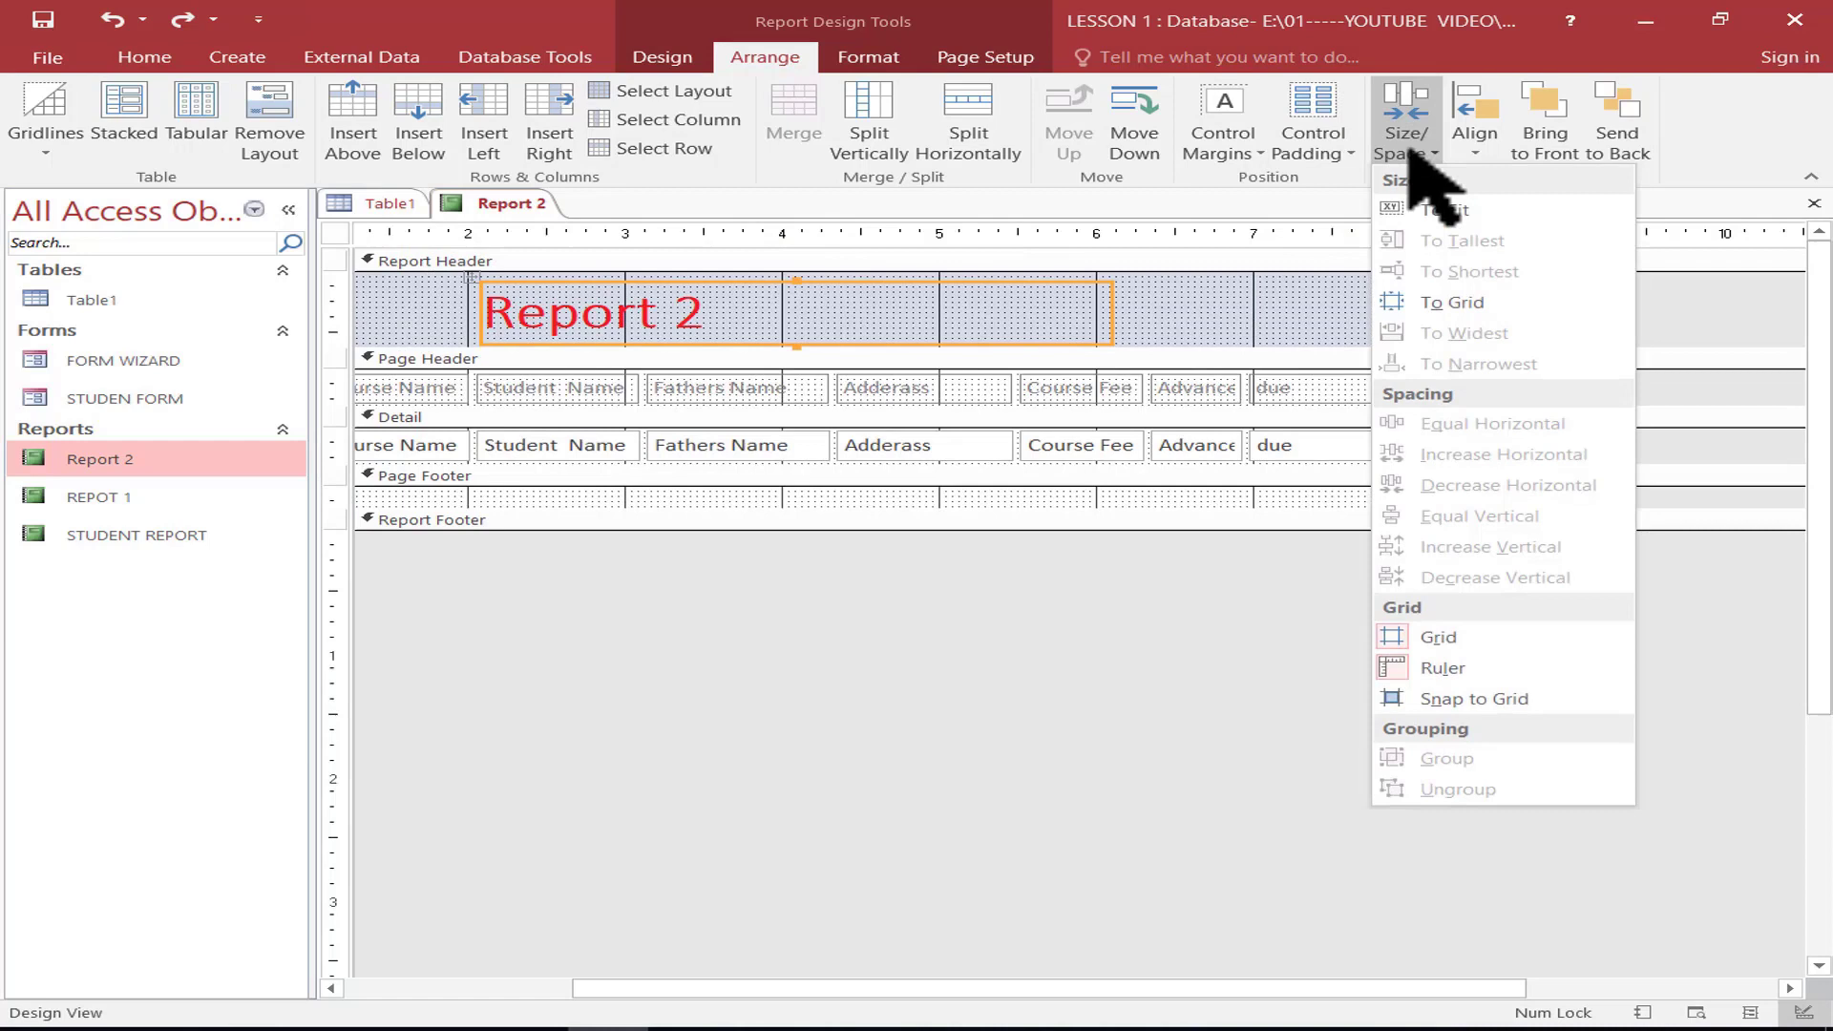
pyautogui.click(1439, 638)
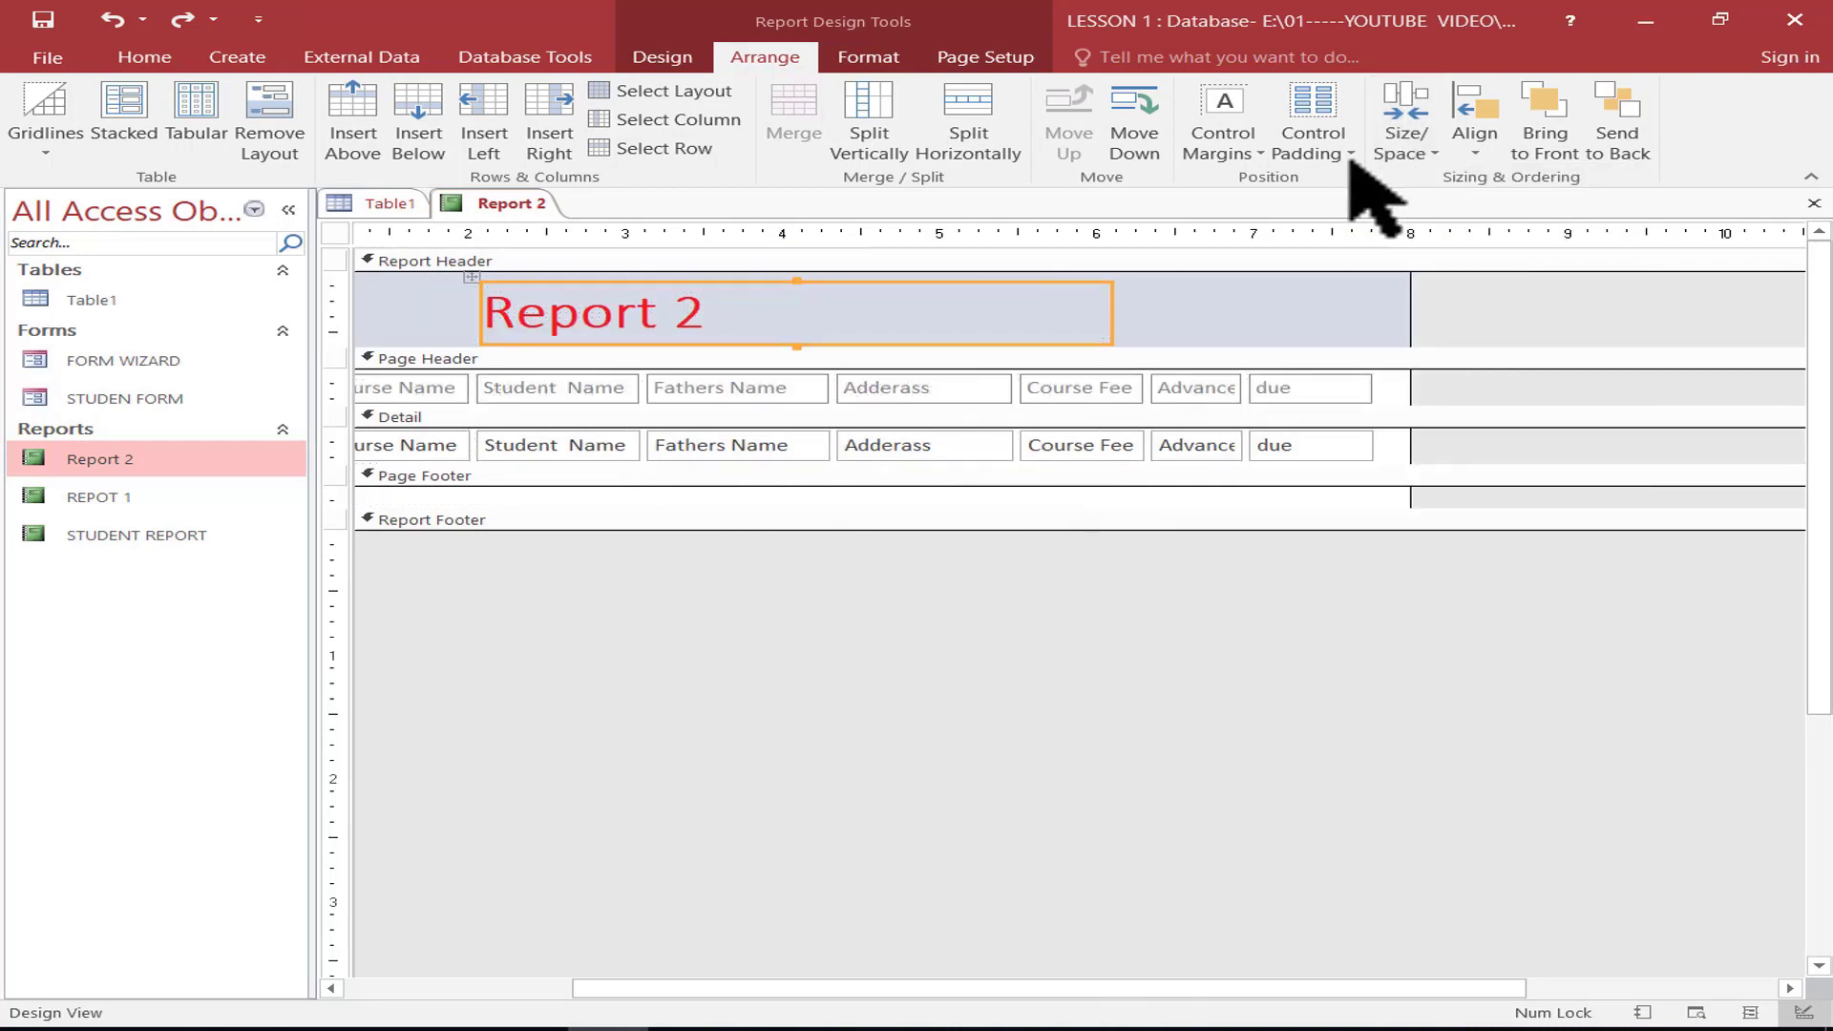
pyautogui.click(1403, 141)
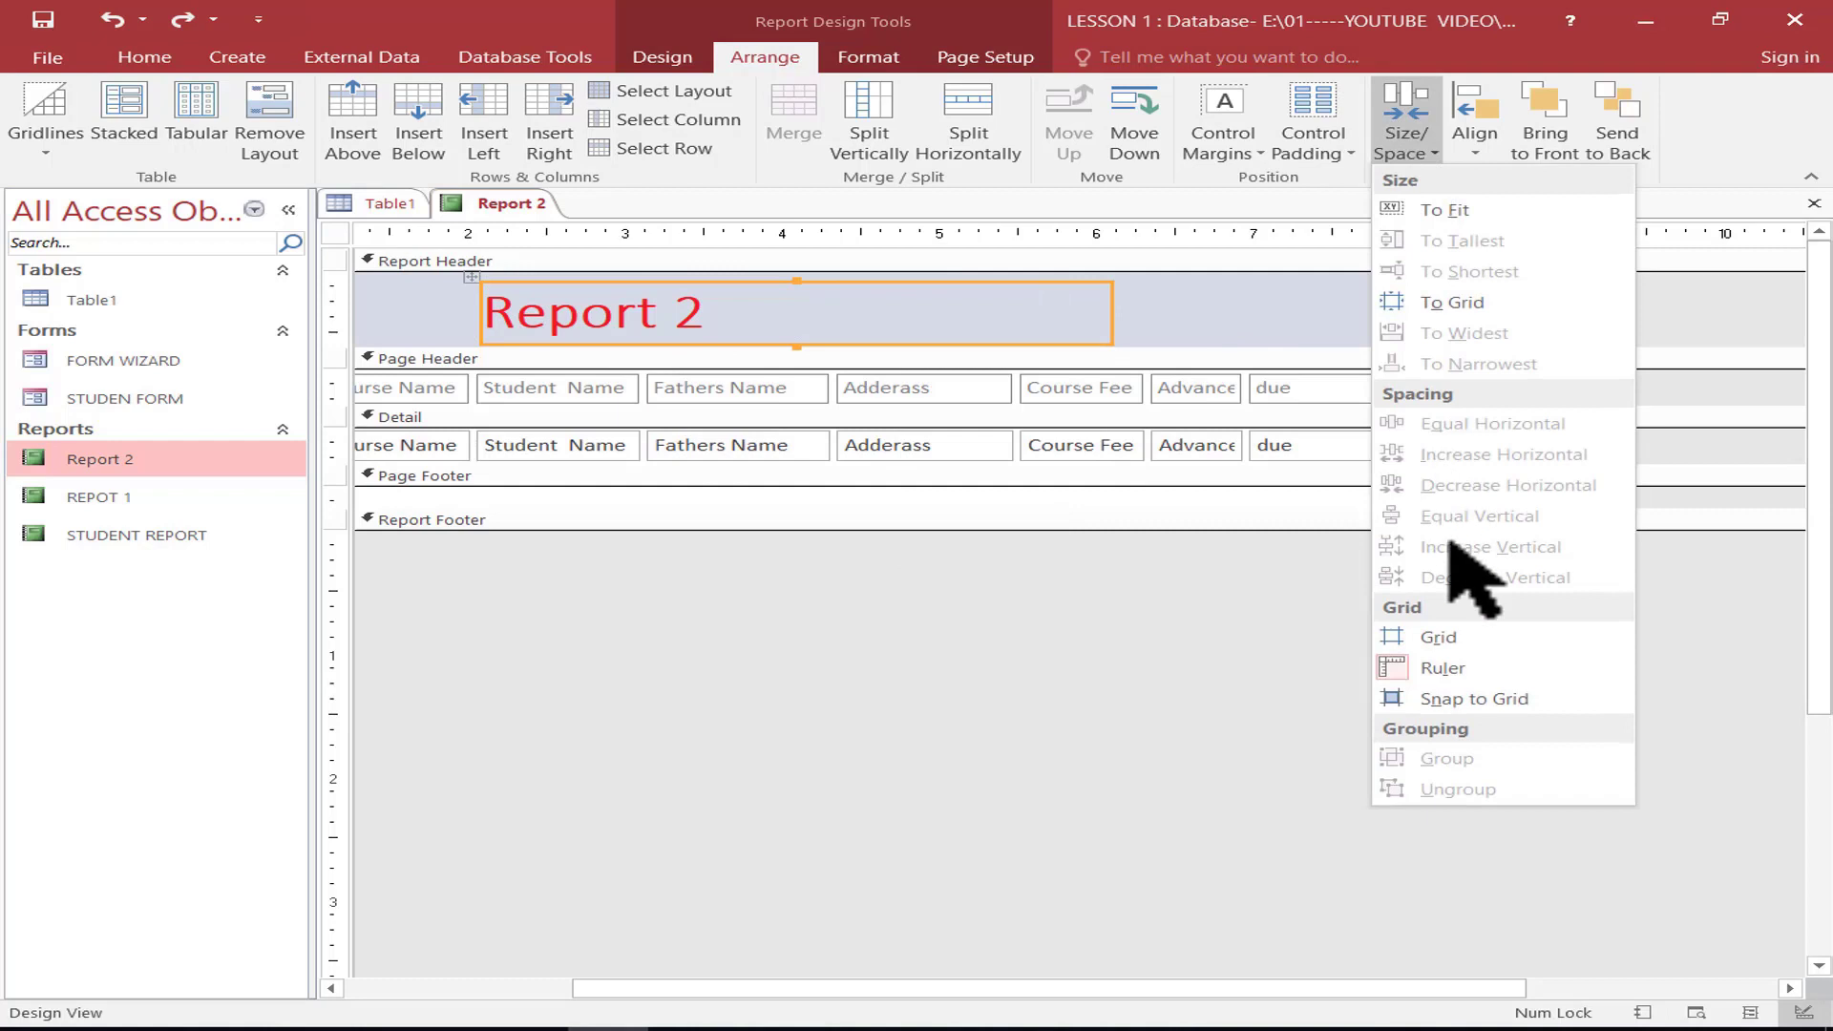
pyautogui.click(1476, 634)
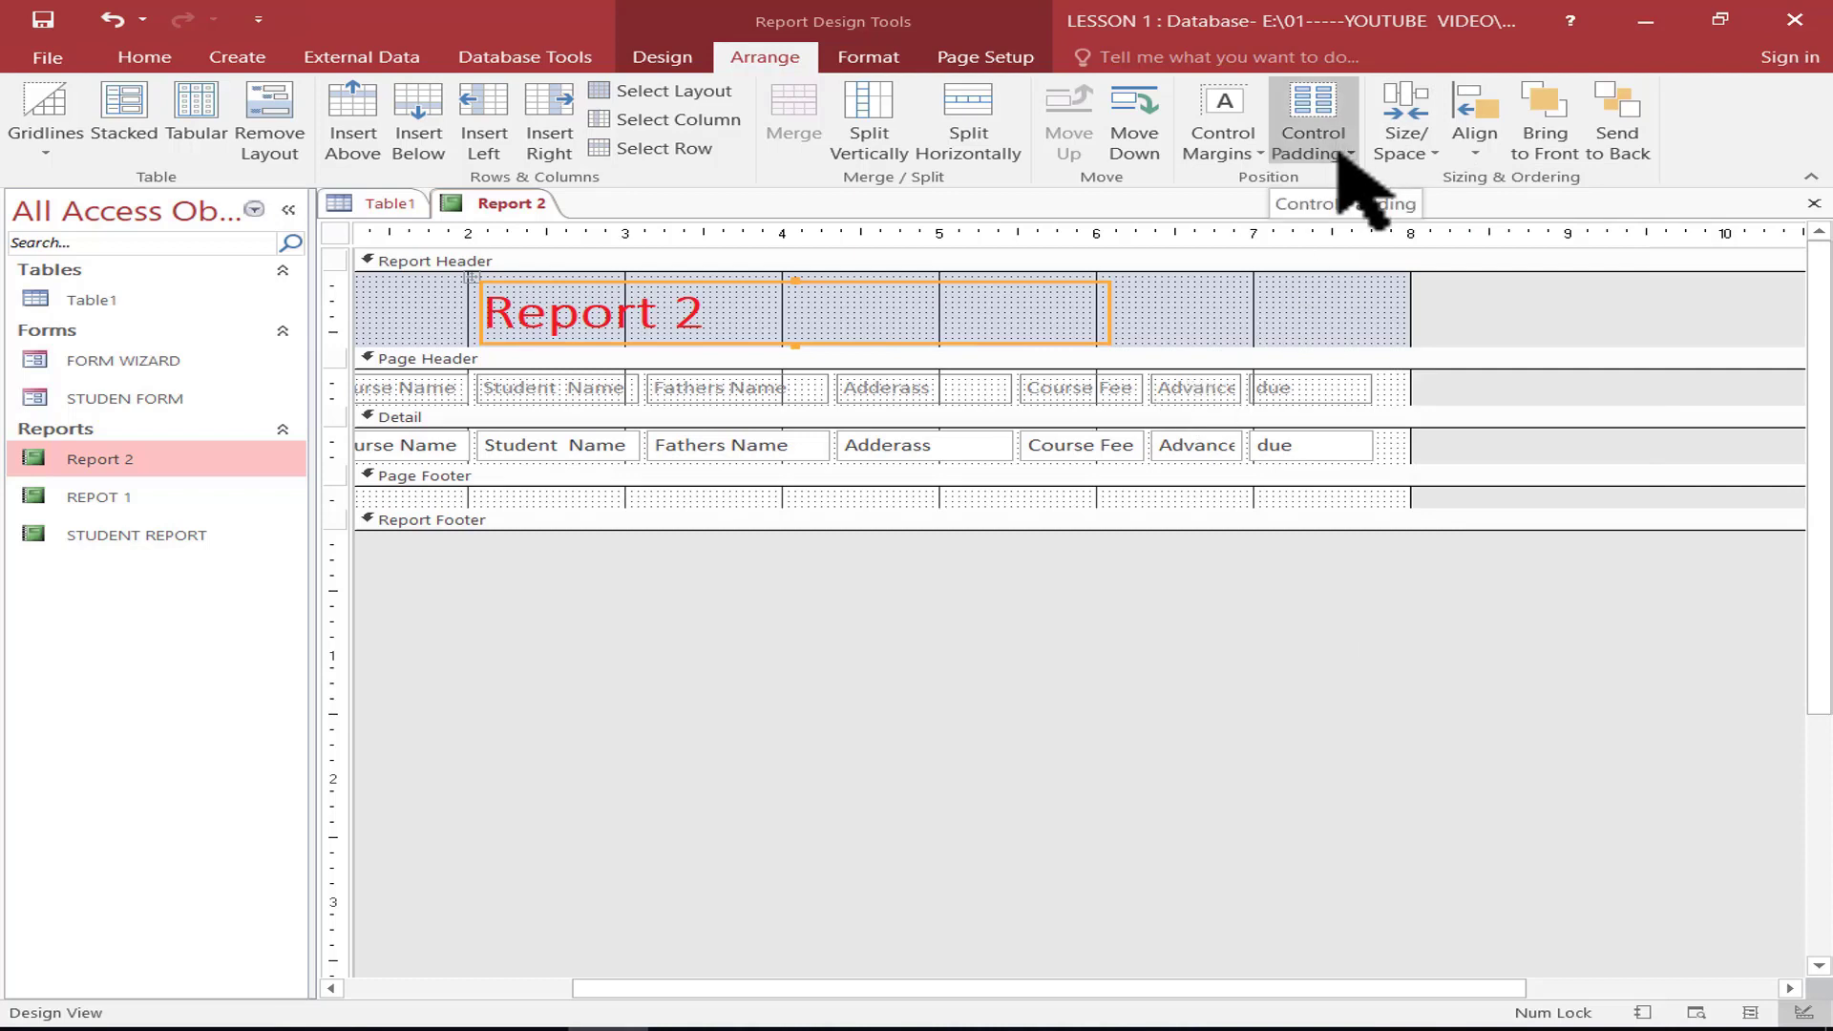
# Set the control margins of the Report 2 title to Narrow
pyautogui.click(1260, 158)
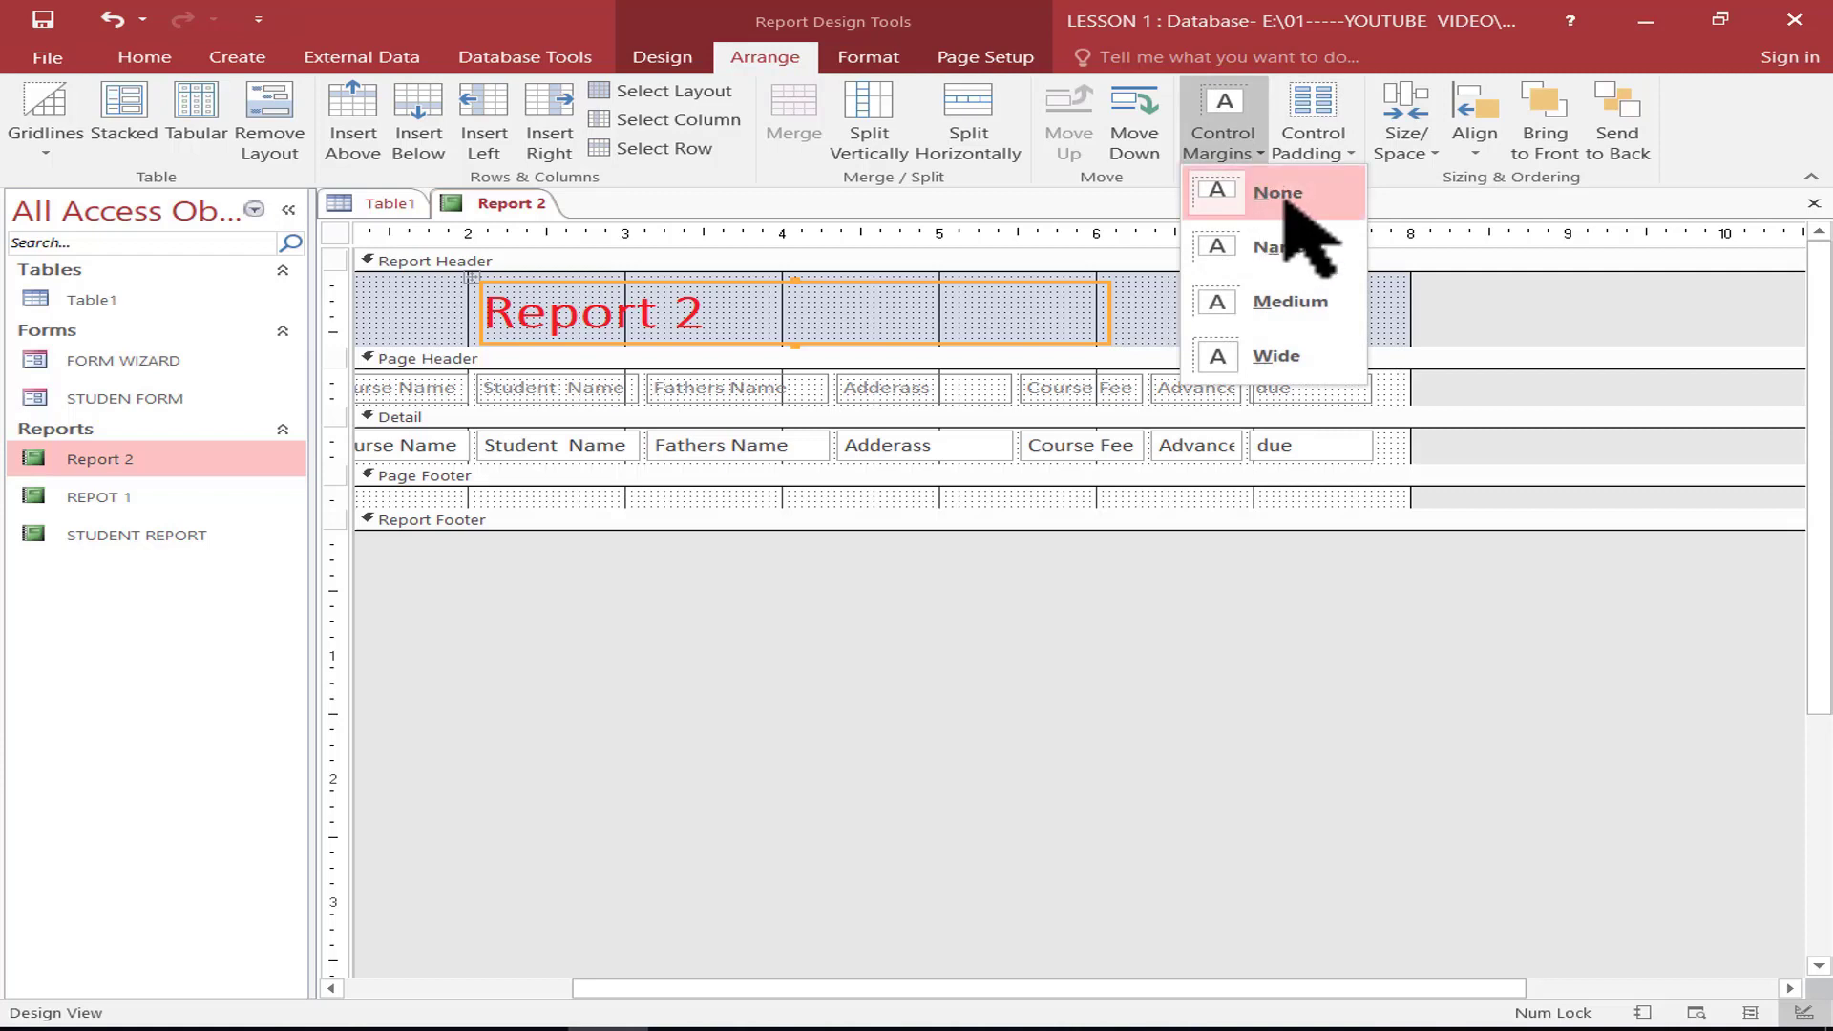
pyautogui.click(1286, 247)
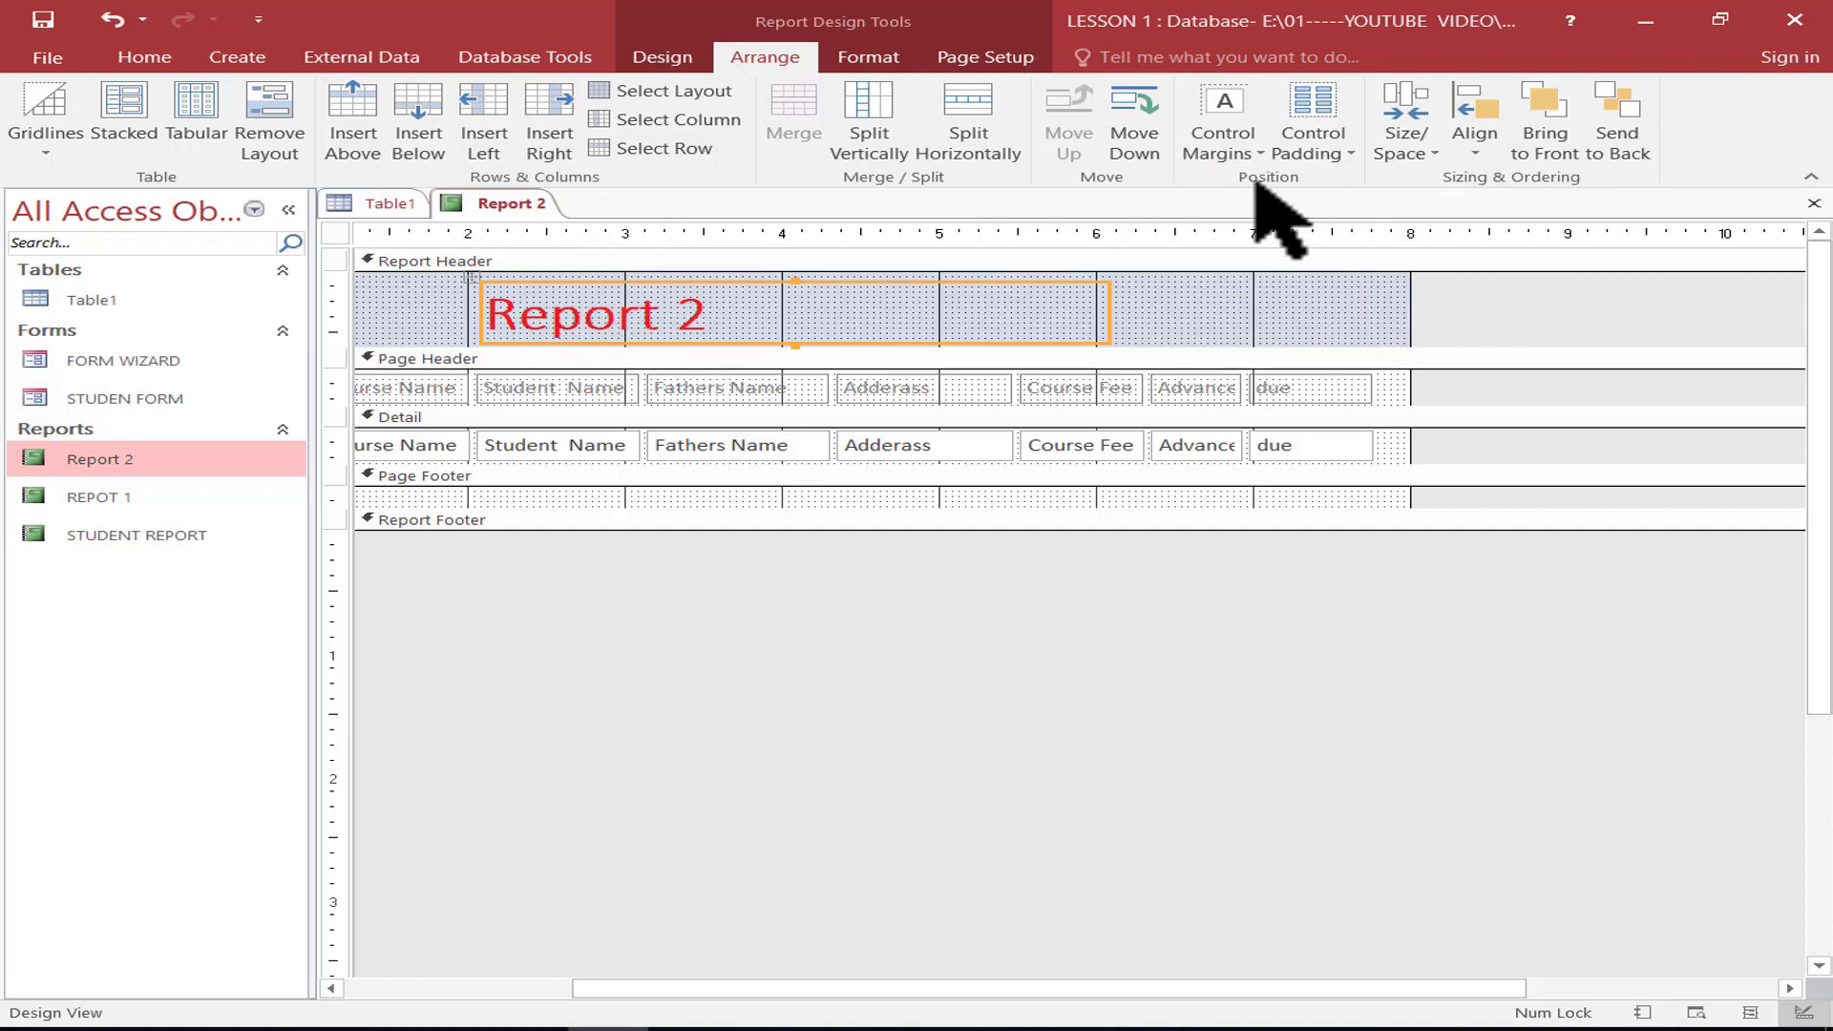
# Try the Medium and Wide control margins on the Report 2 title, and set its control margins to None
pyautogui.click(1221, 152)
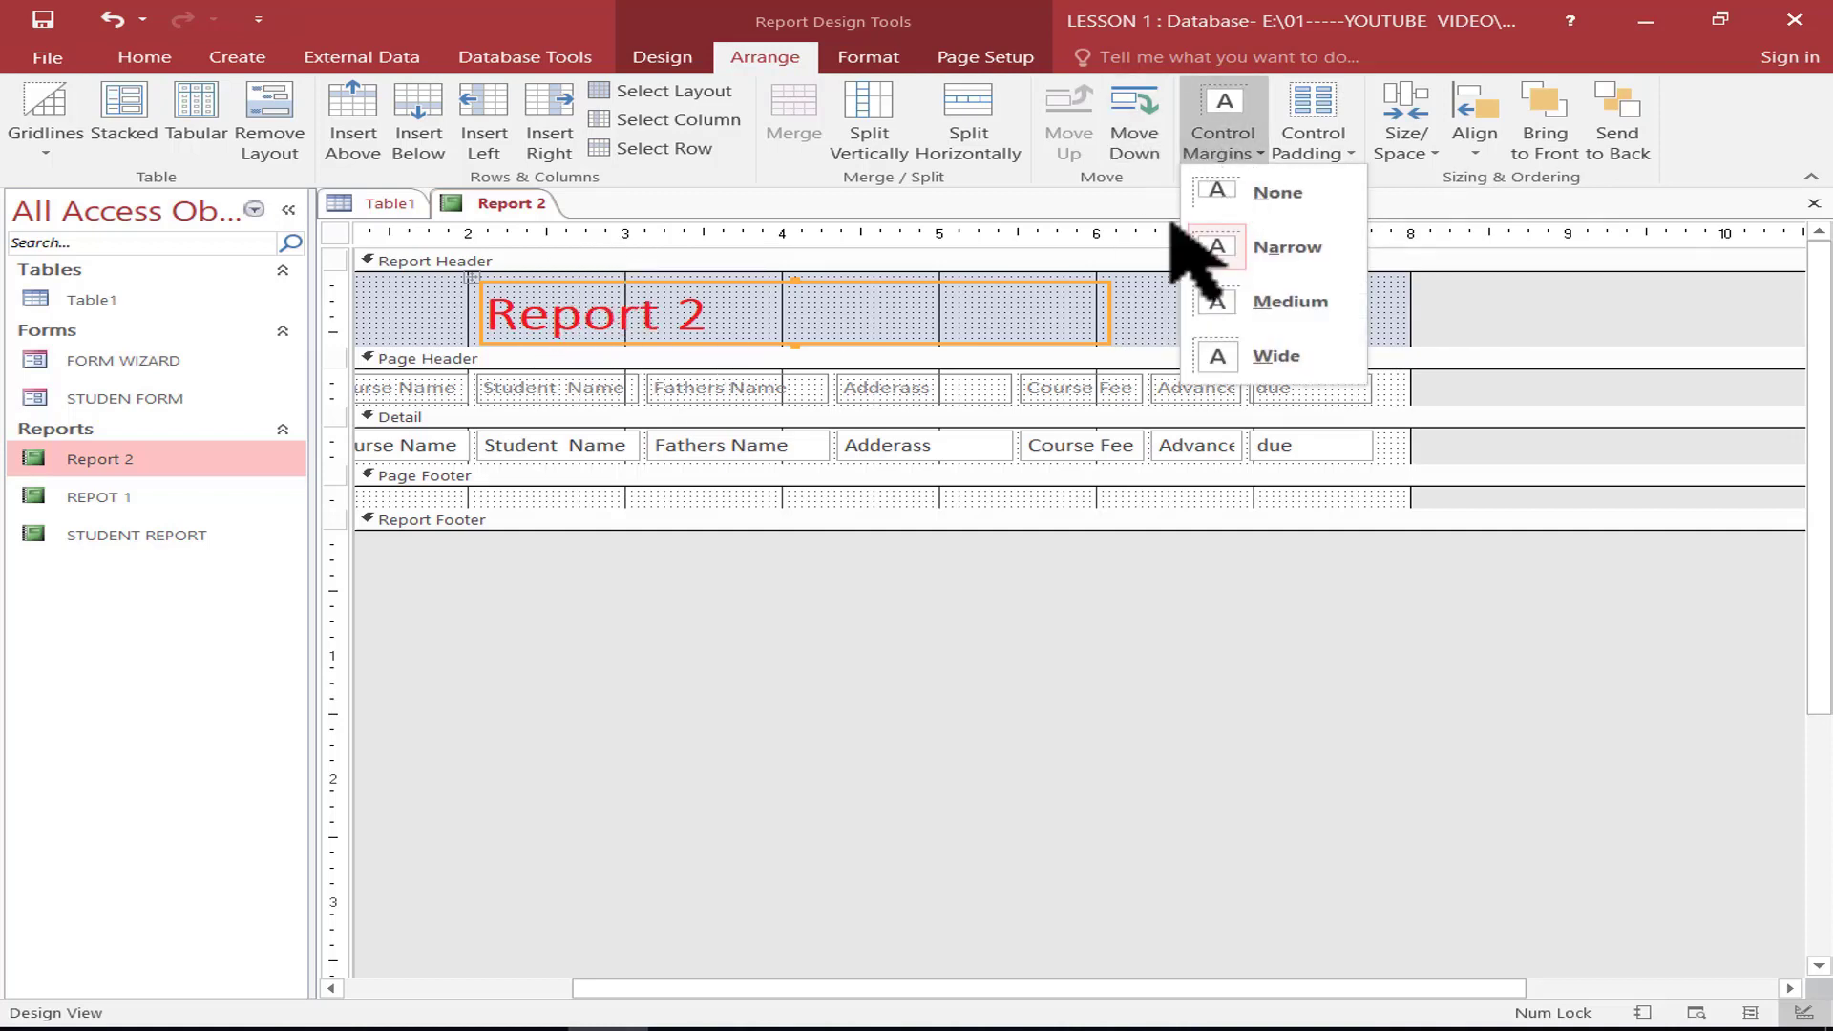
pyautogui.click(1291, 303)
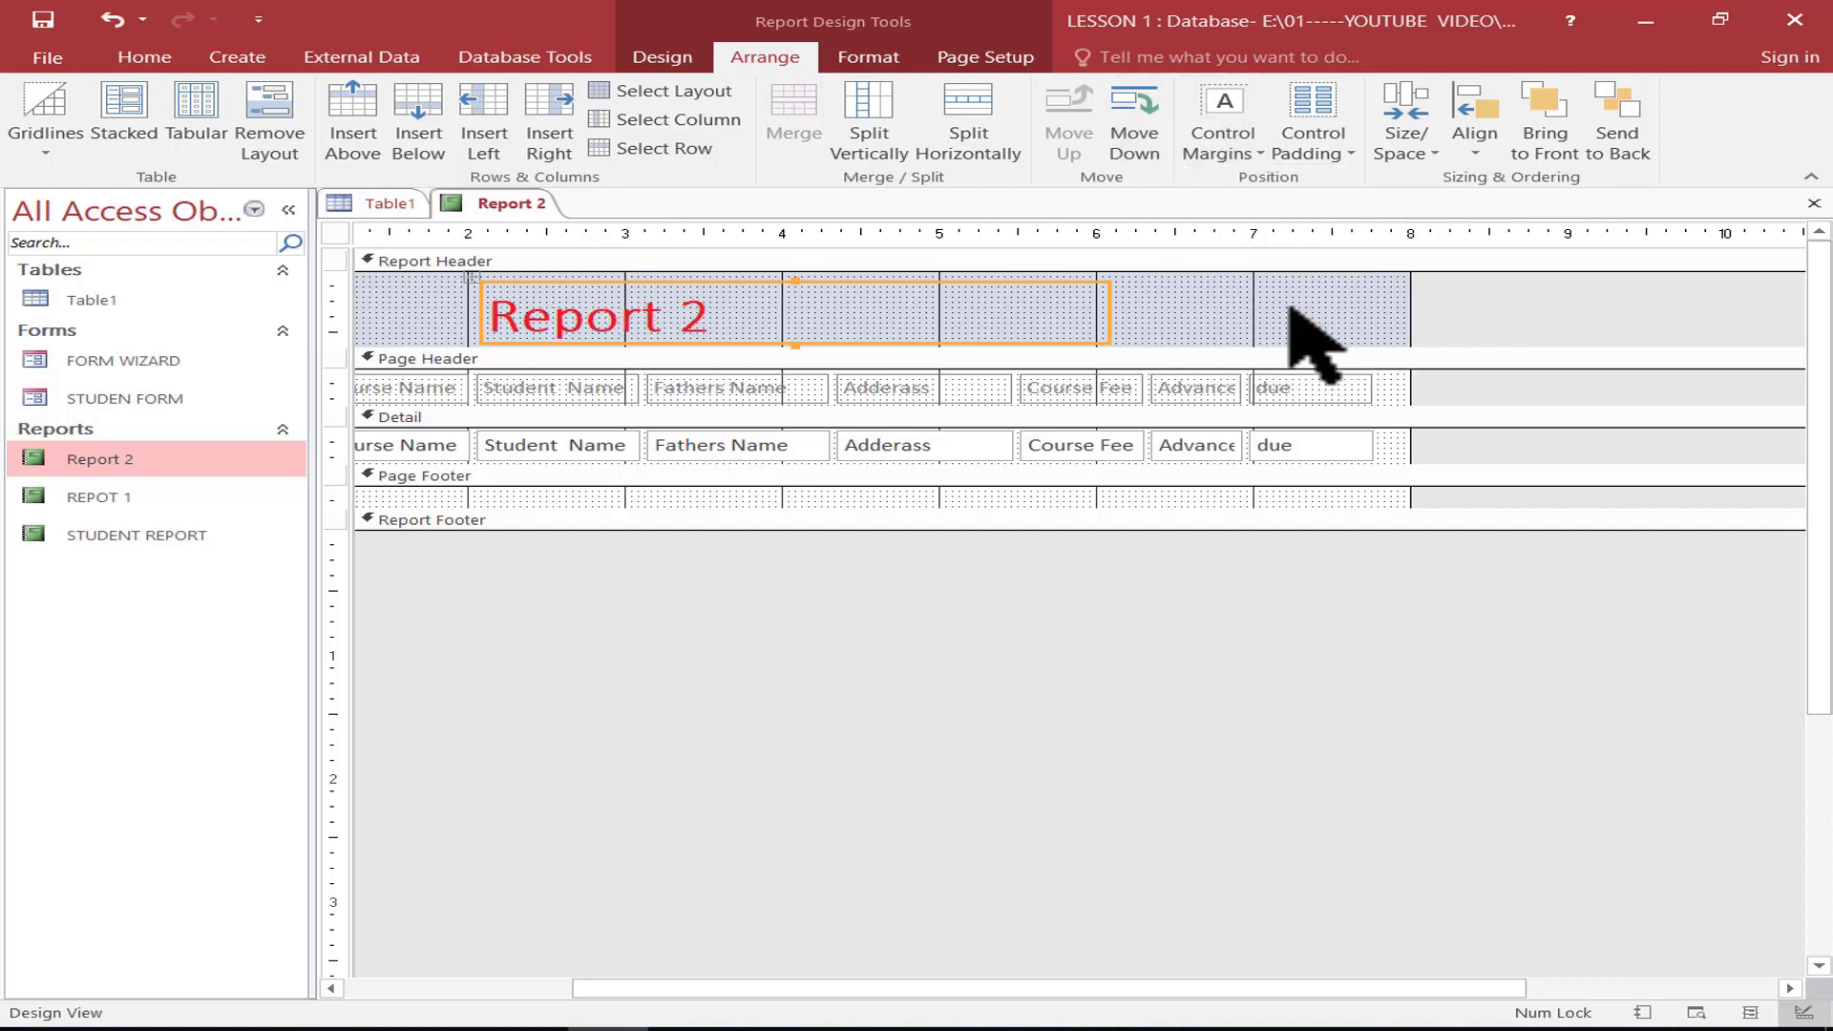
pyautogui.click(1241, 148)
pyautogui.click(1260, 359)
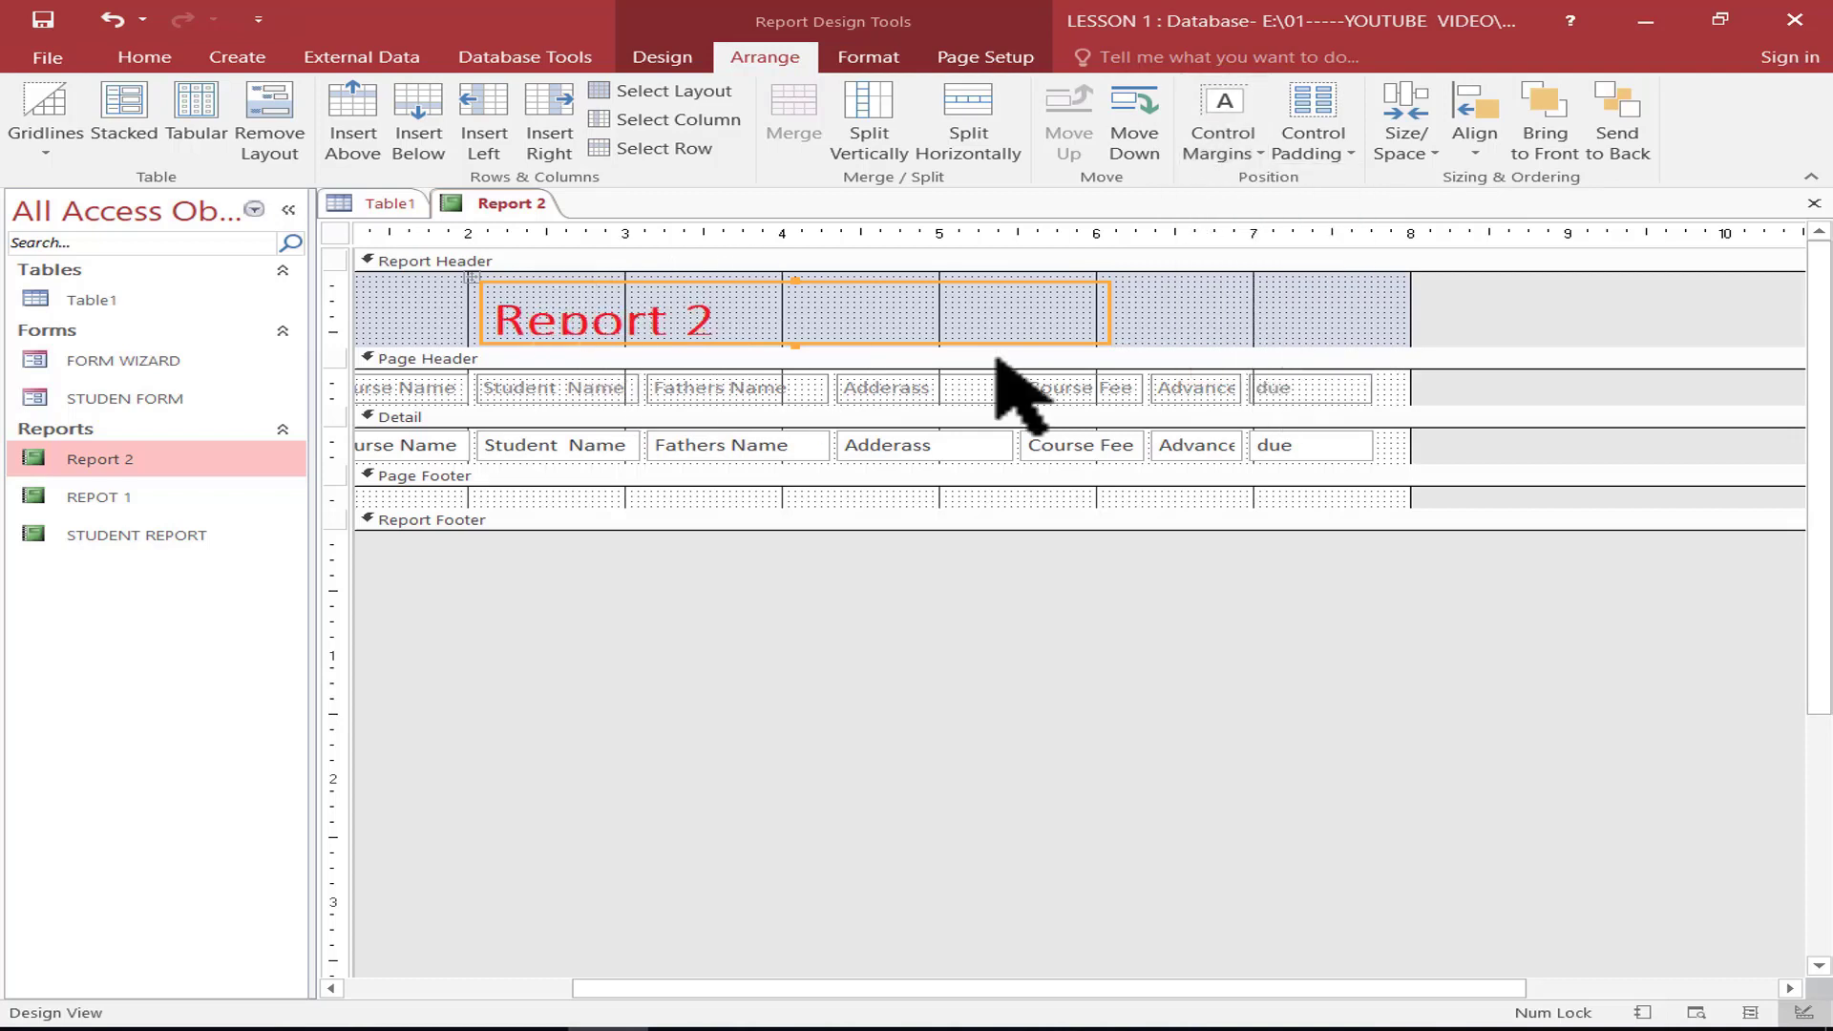
pyautogui.click(1230, 153)
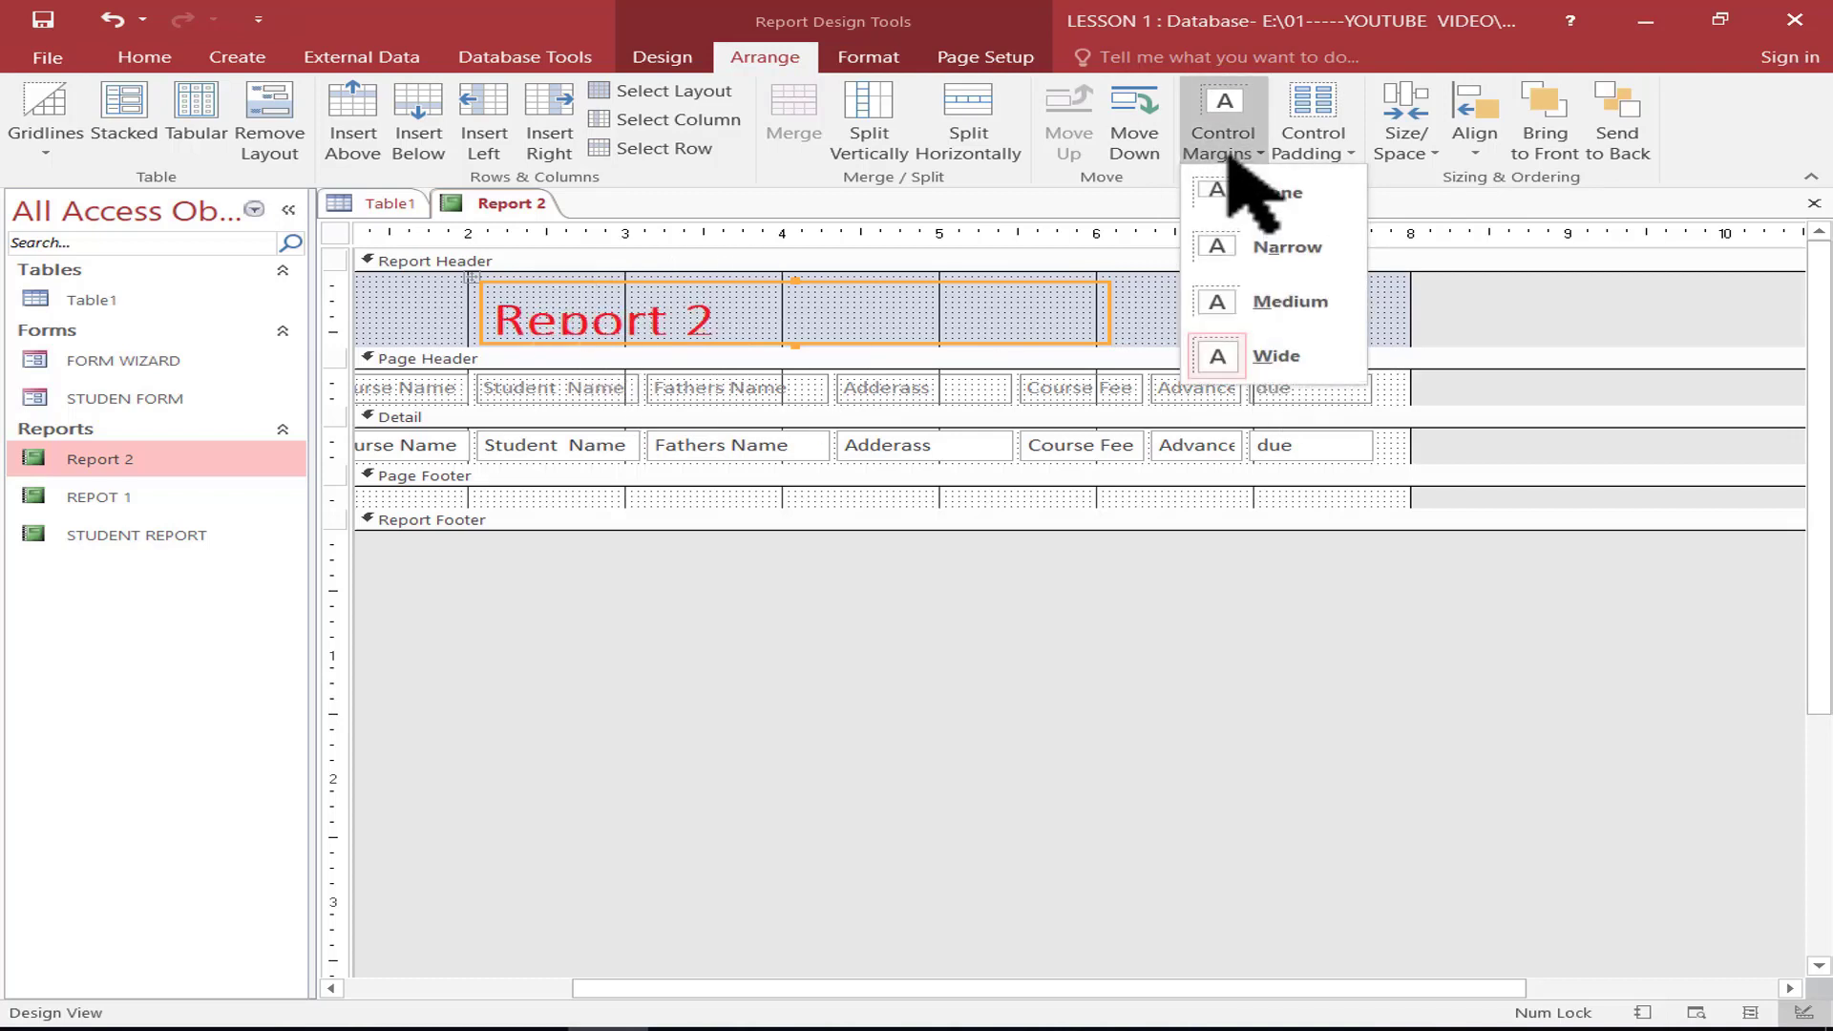
pyautogui.click(1275, 194)
# Try the None, Narrow, Medium and Wide control padding settings on the Report 2 title
pyautogui.click(1316, 153)
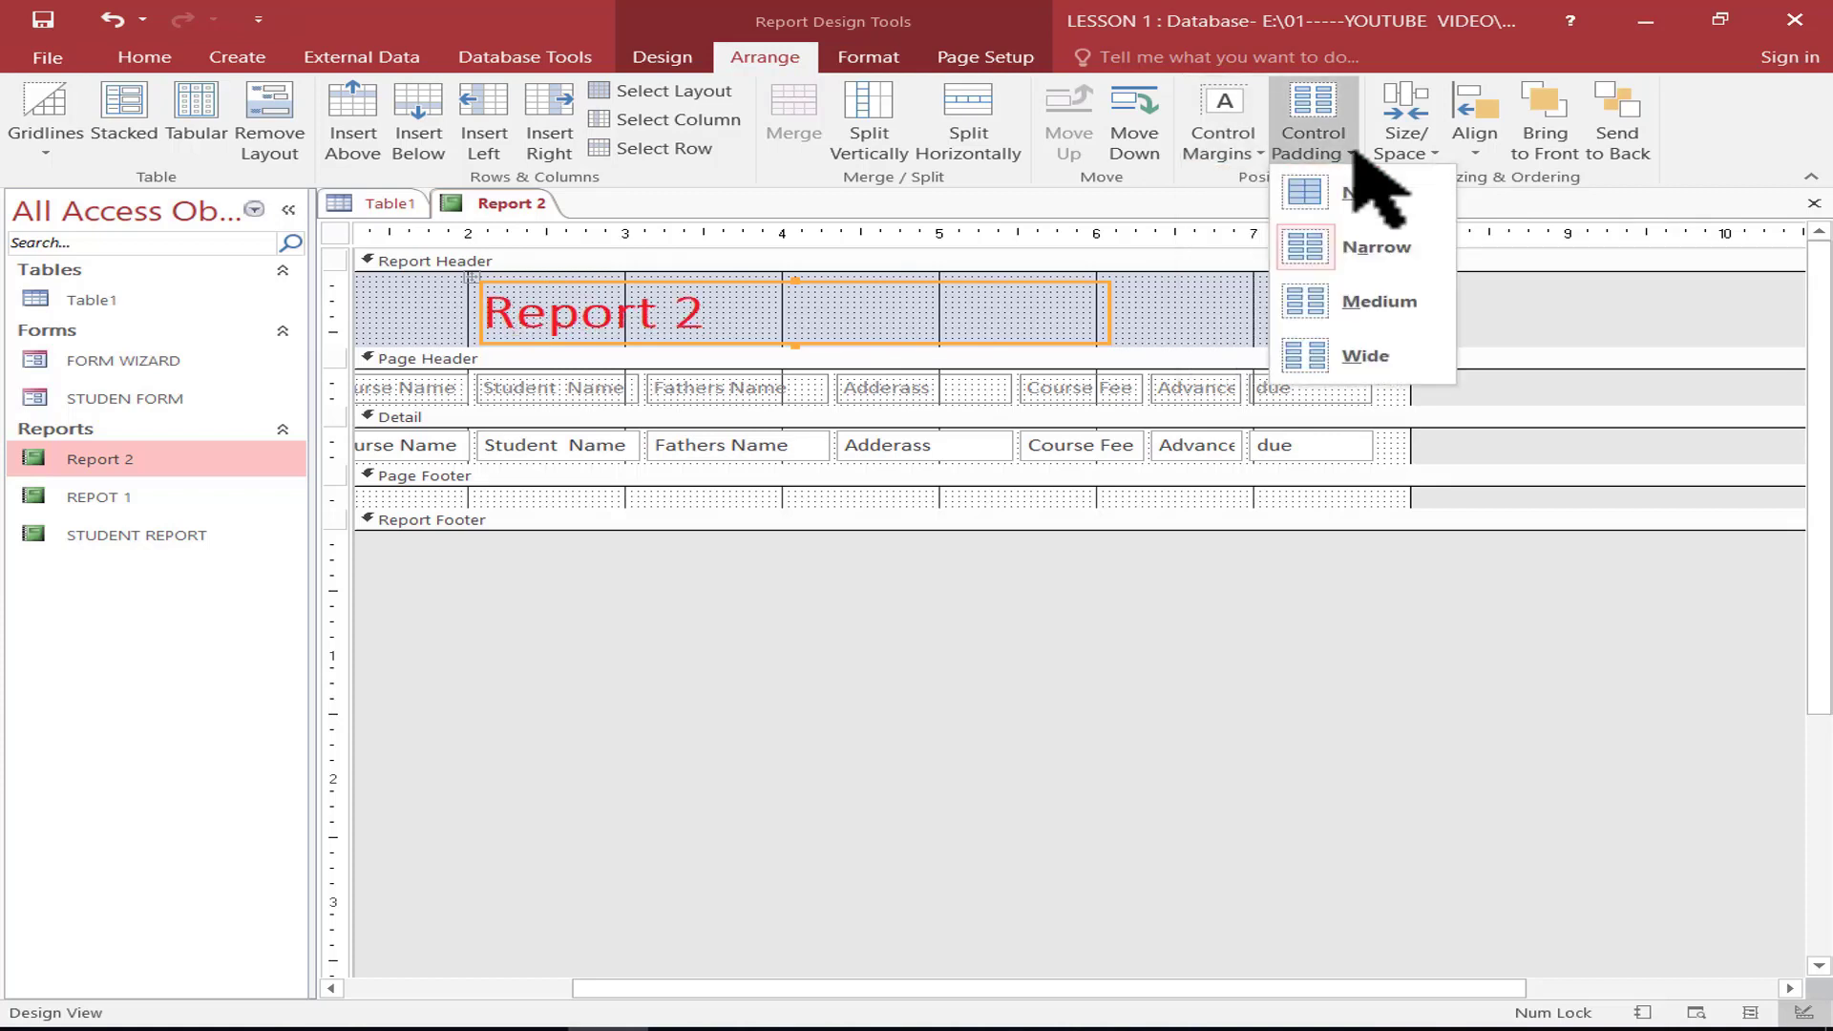
pyautogui.click(1370, 191)
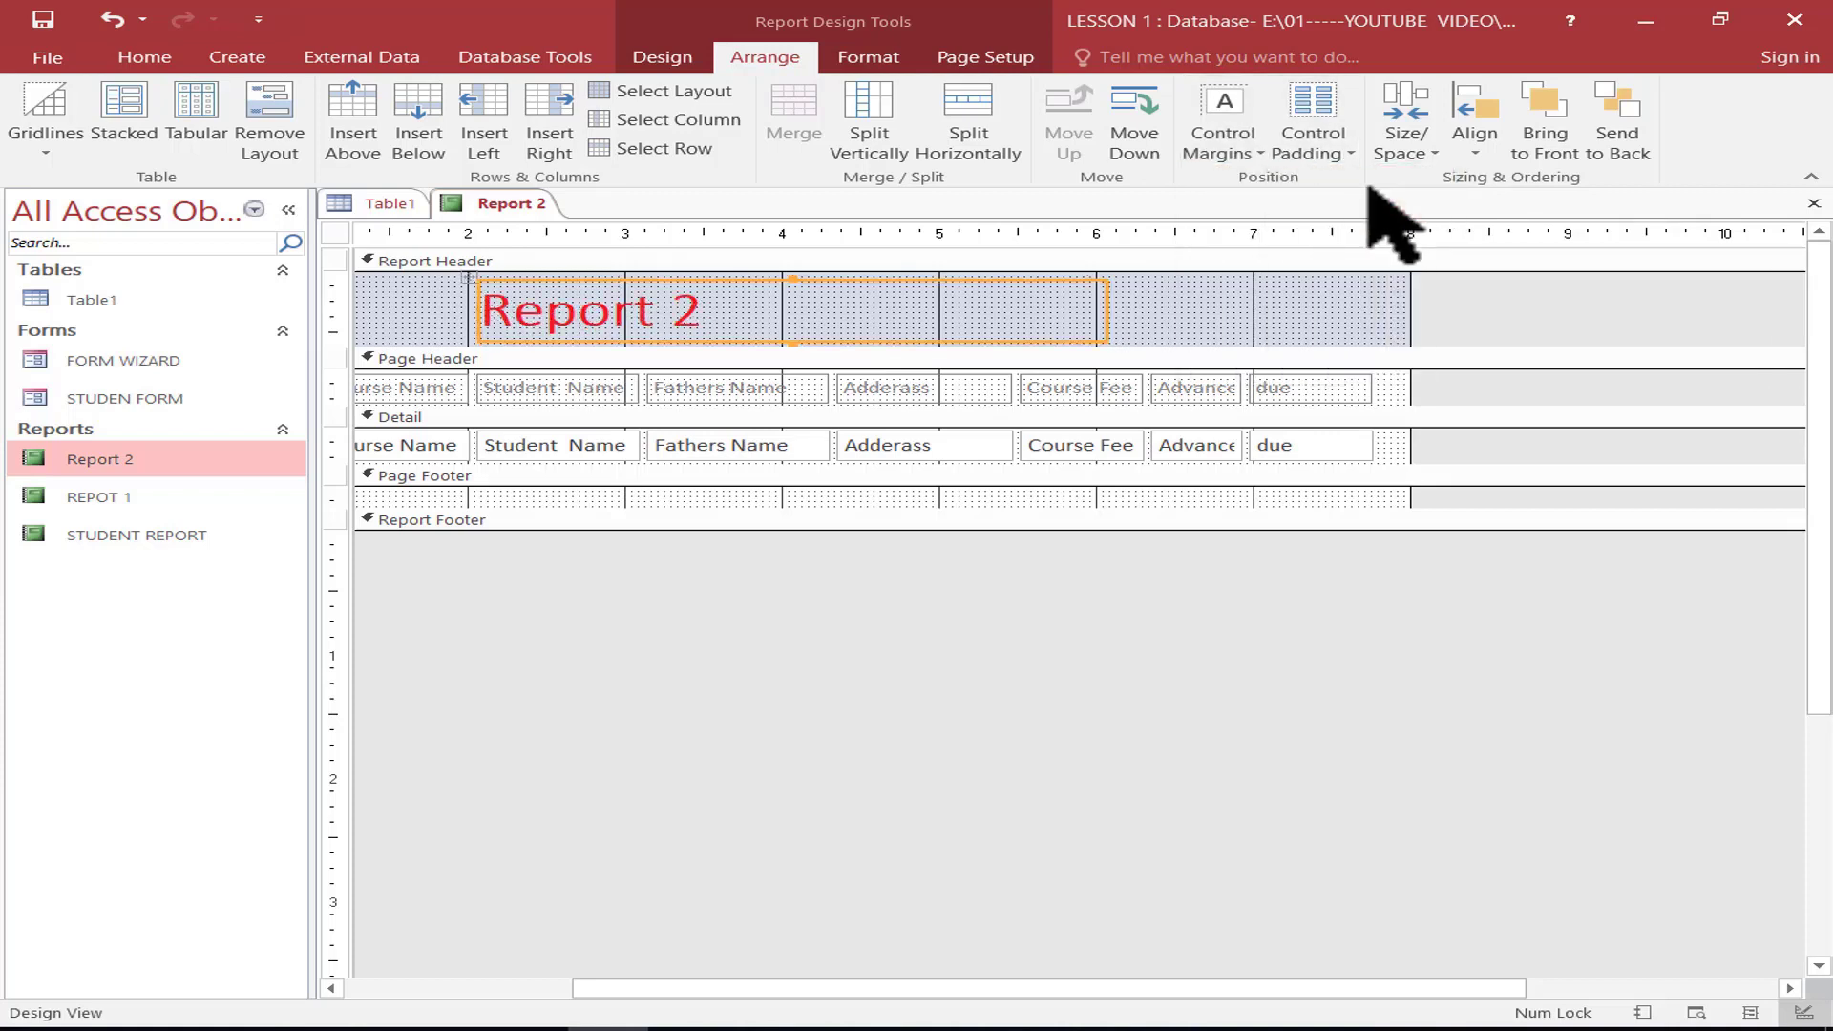
pyautogui.click(1348, 151)
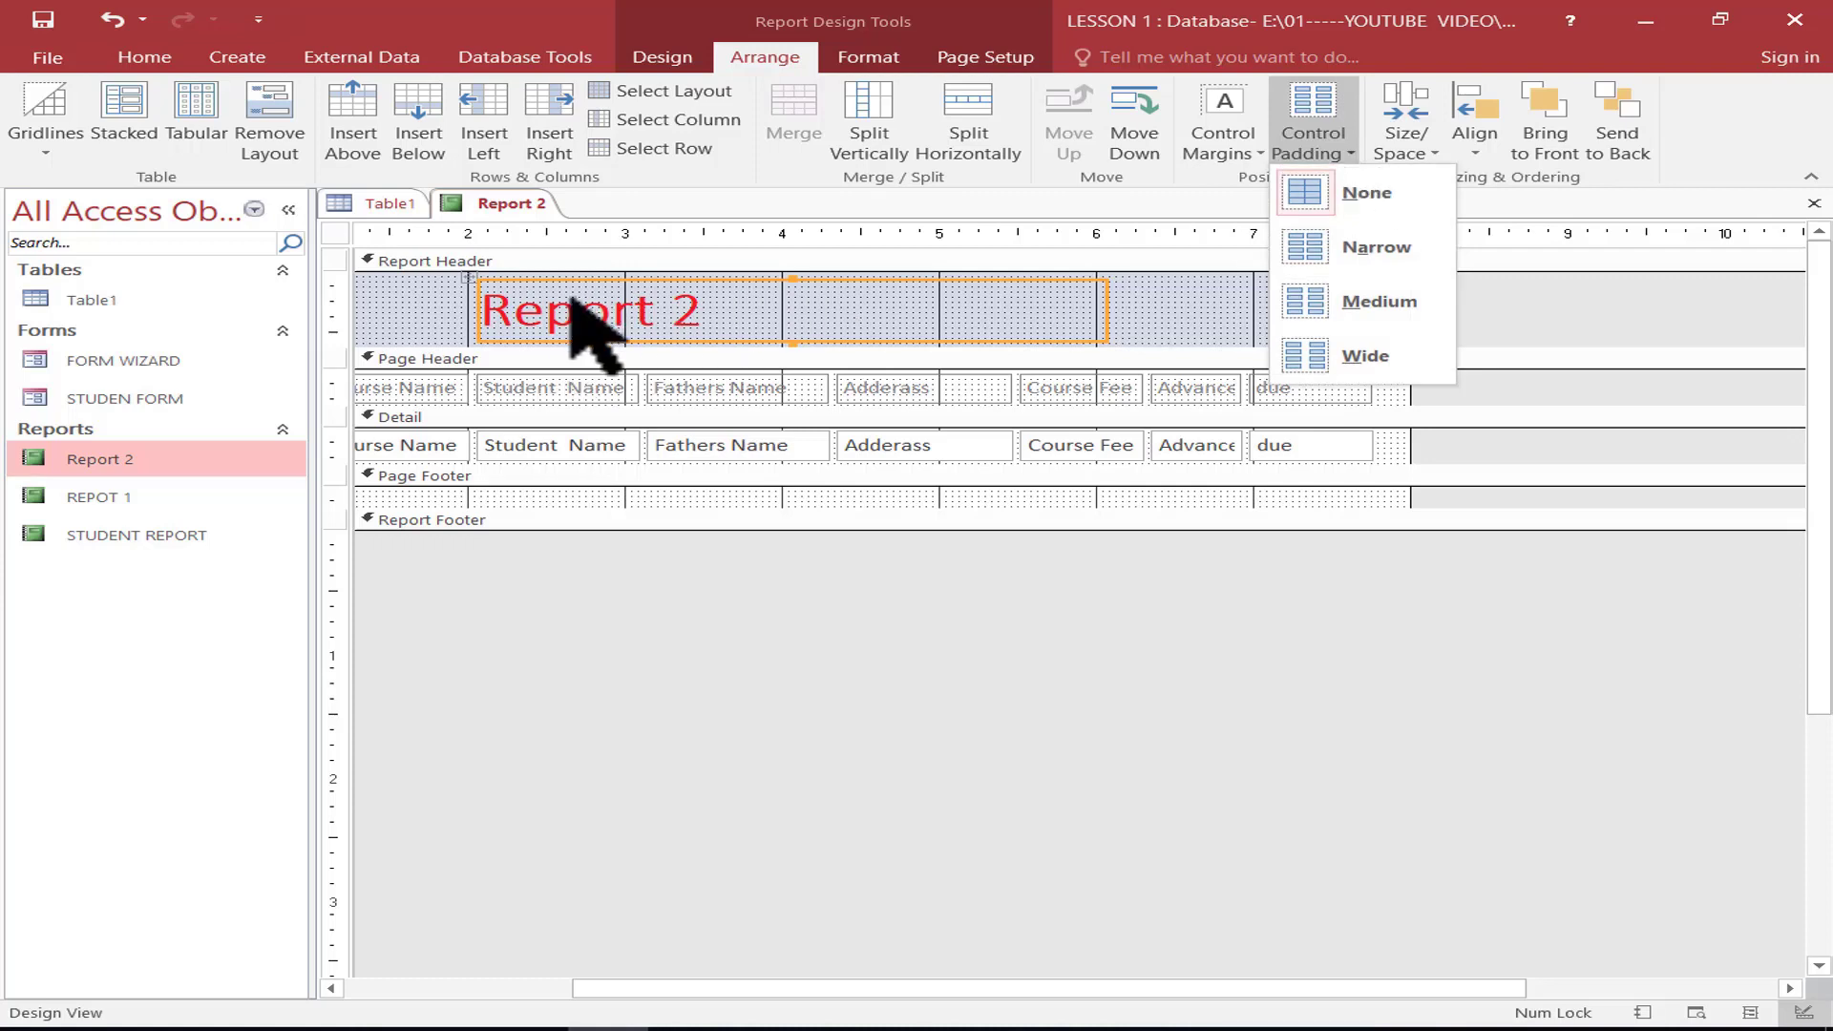
pyautogui.click(1365, 249)
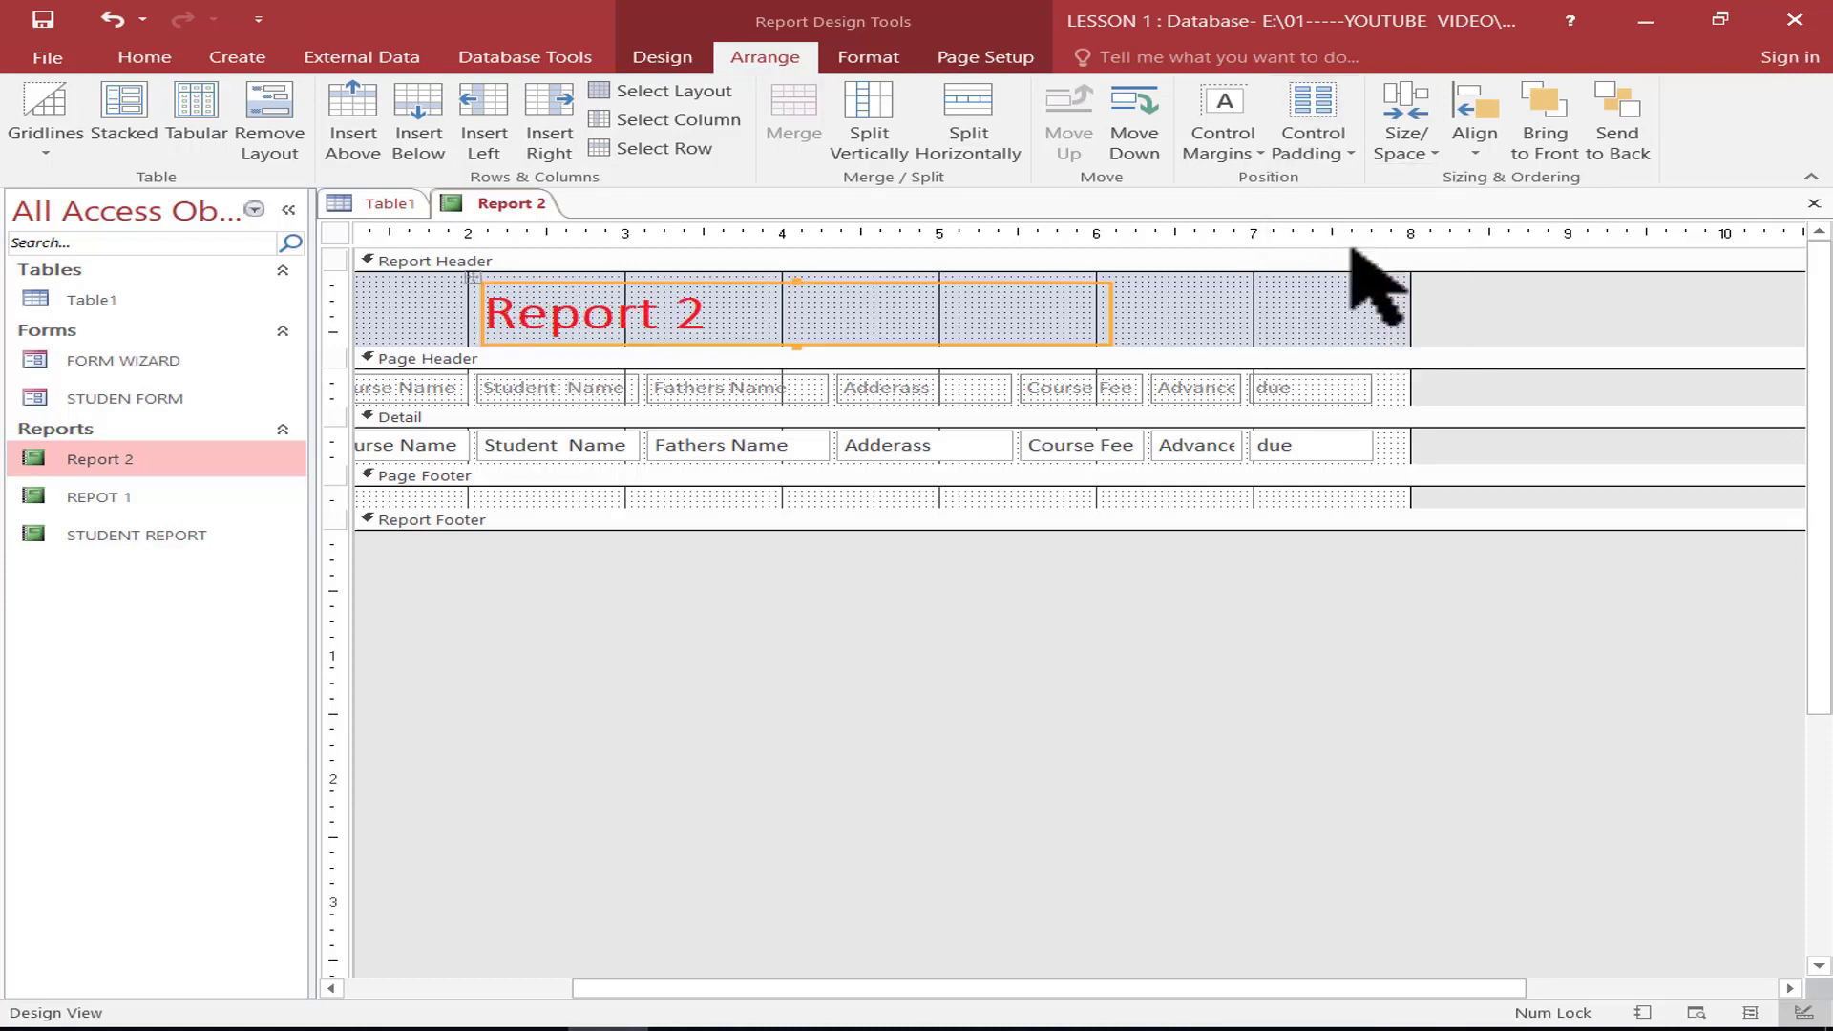
pyautogui.click(1313, 134)
pyautogui.click(1359, 298)
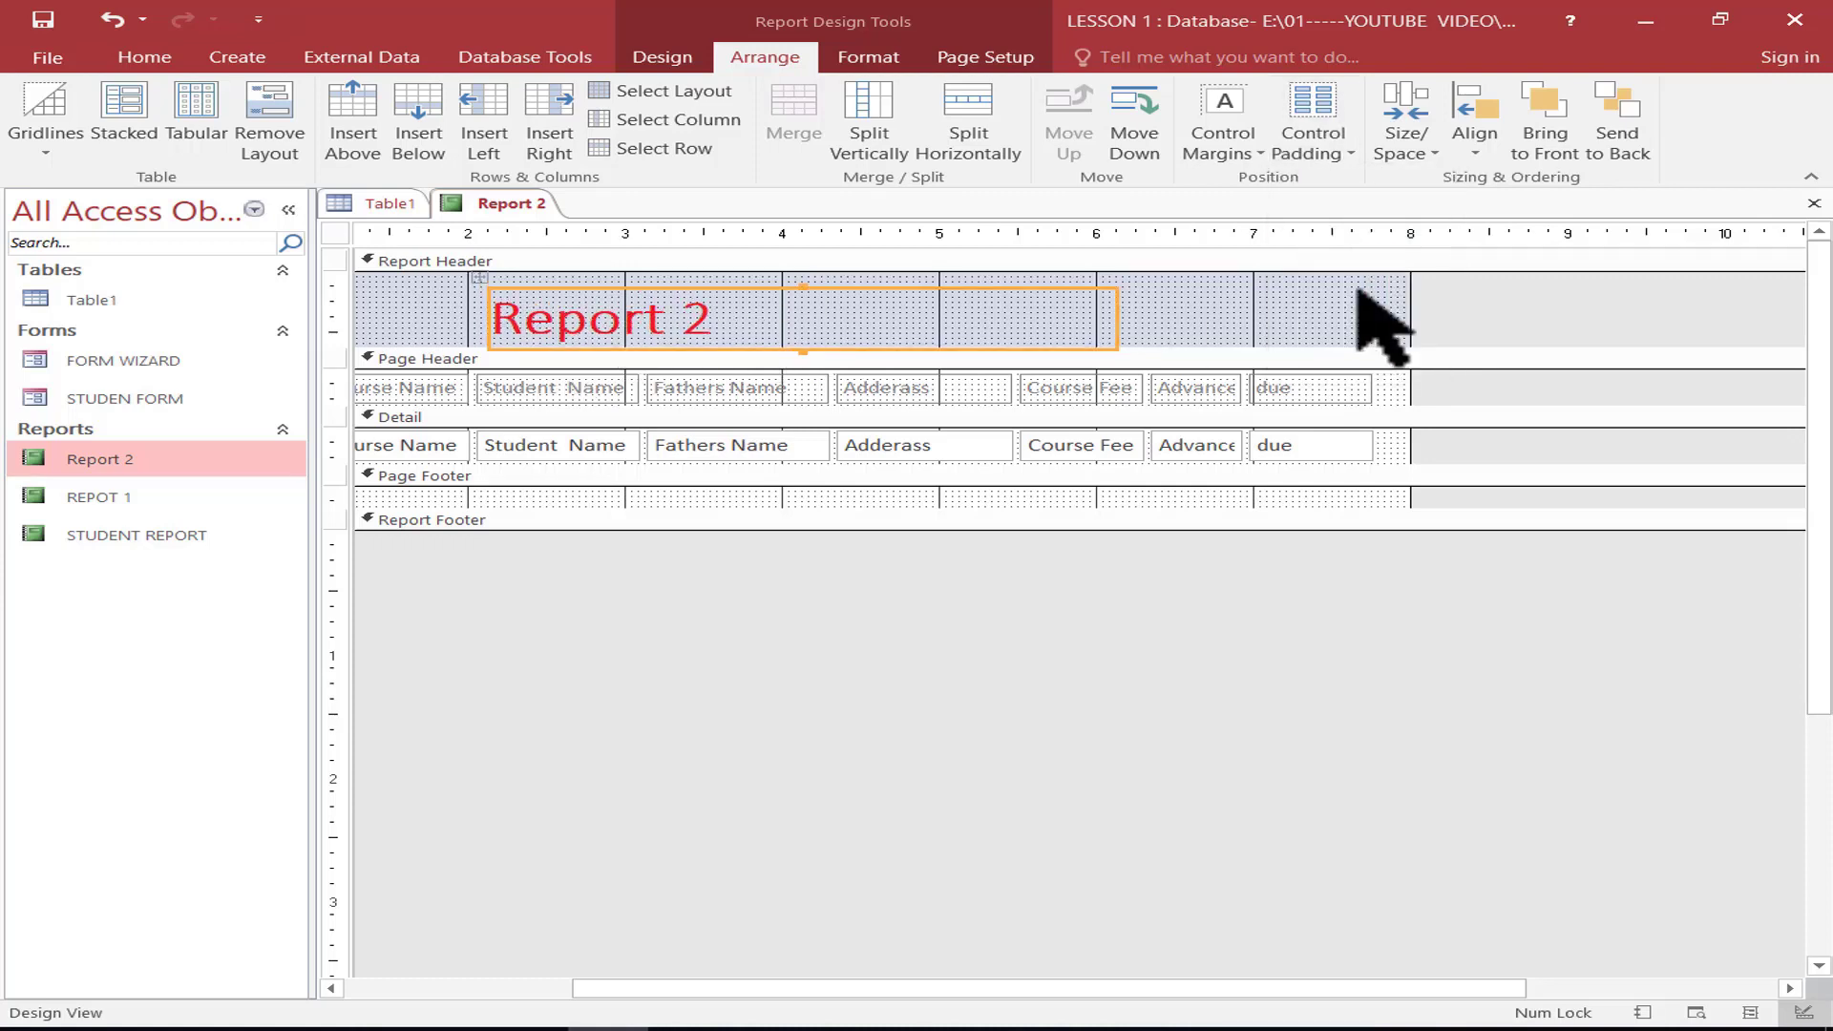
pyautogui.click(1318, 135)
pyautogui.click(1365, 357)
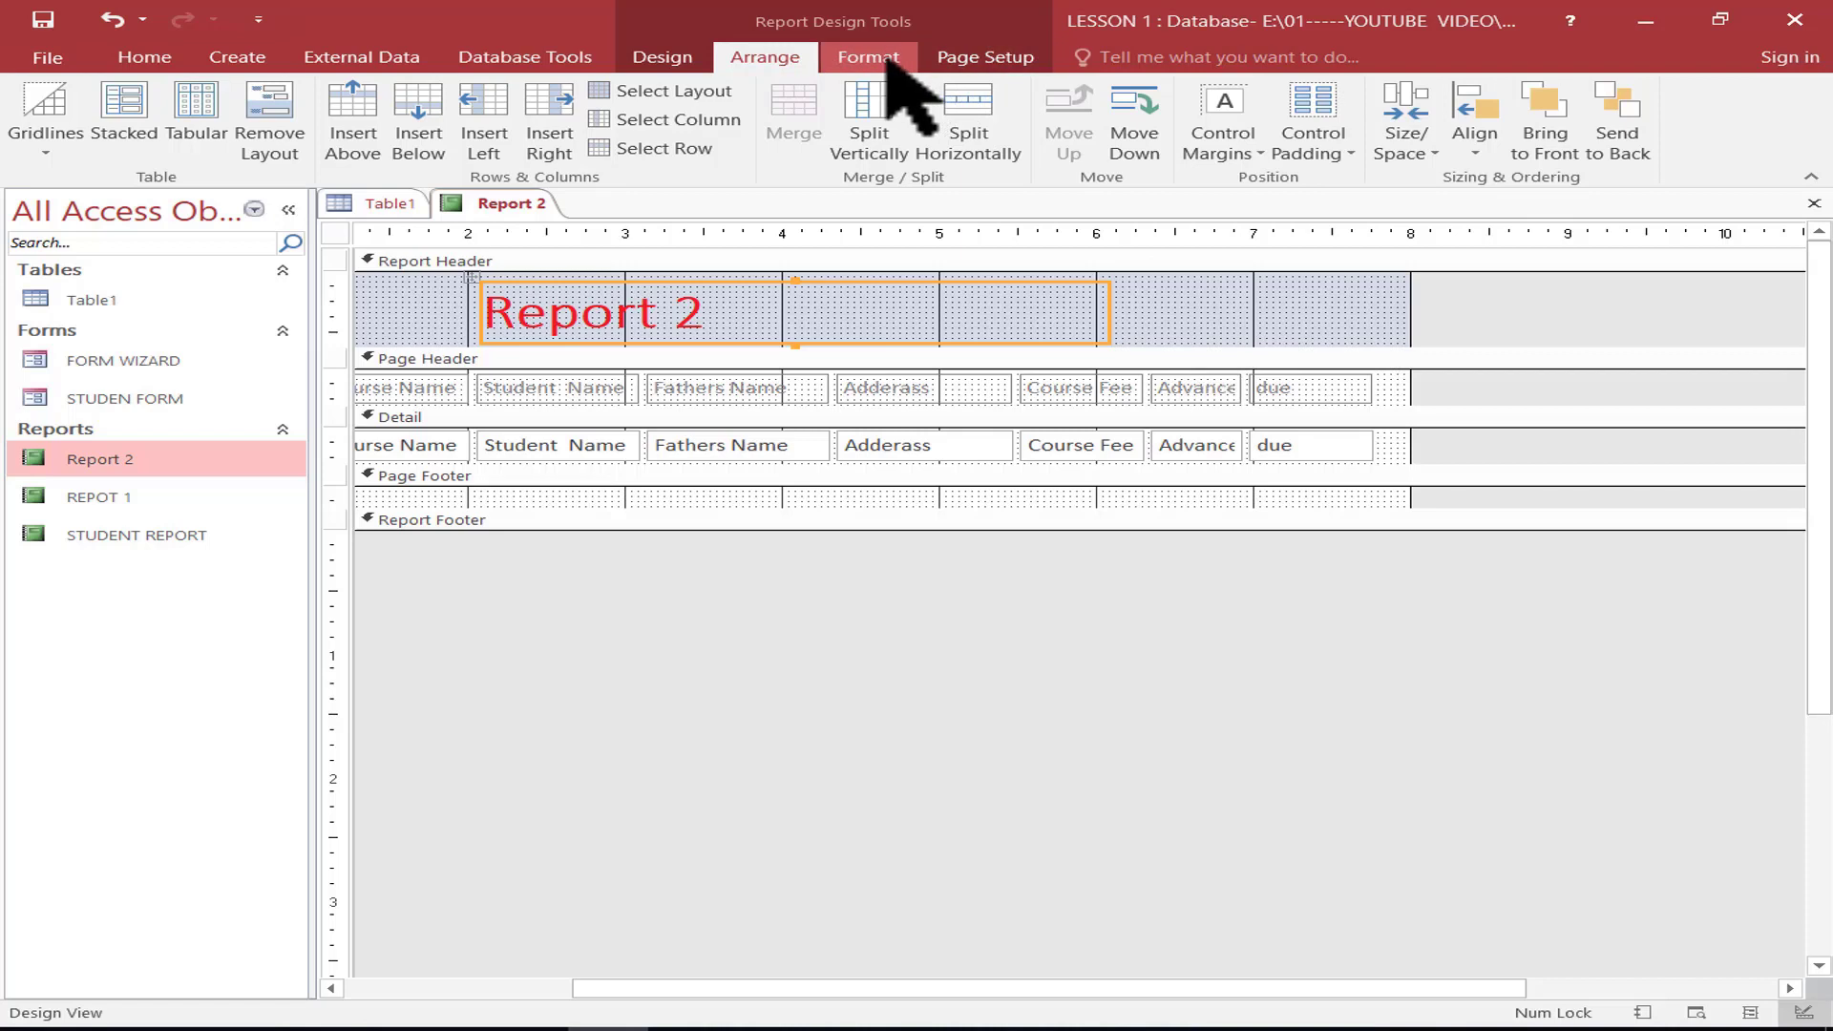
# Shift the Report 2 title slightly up and to the left within the Report Header
pyautogui.click(659, 59)
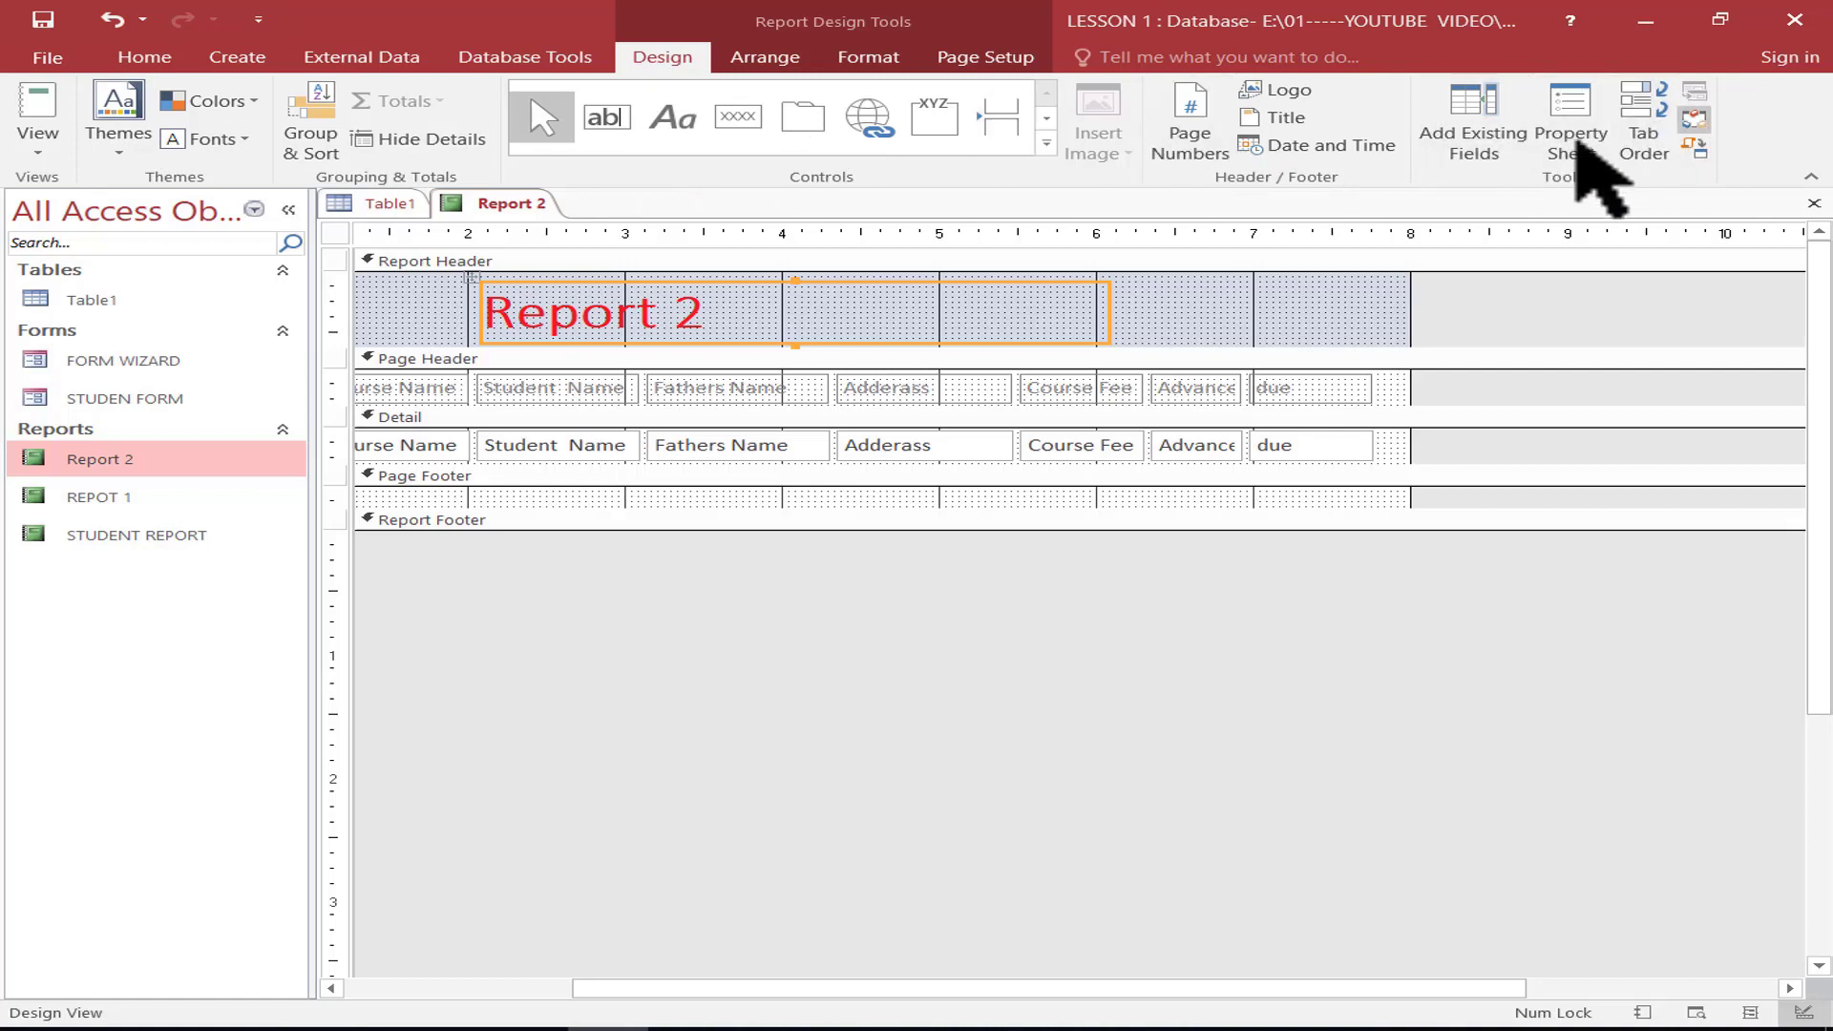
pyautogui.click(766, 59)
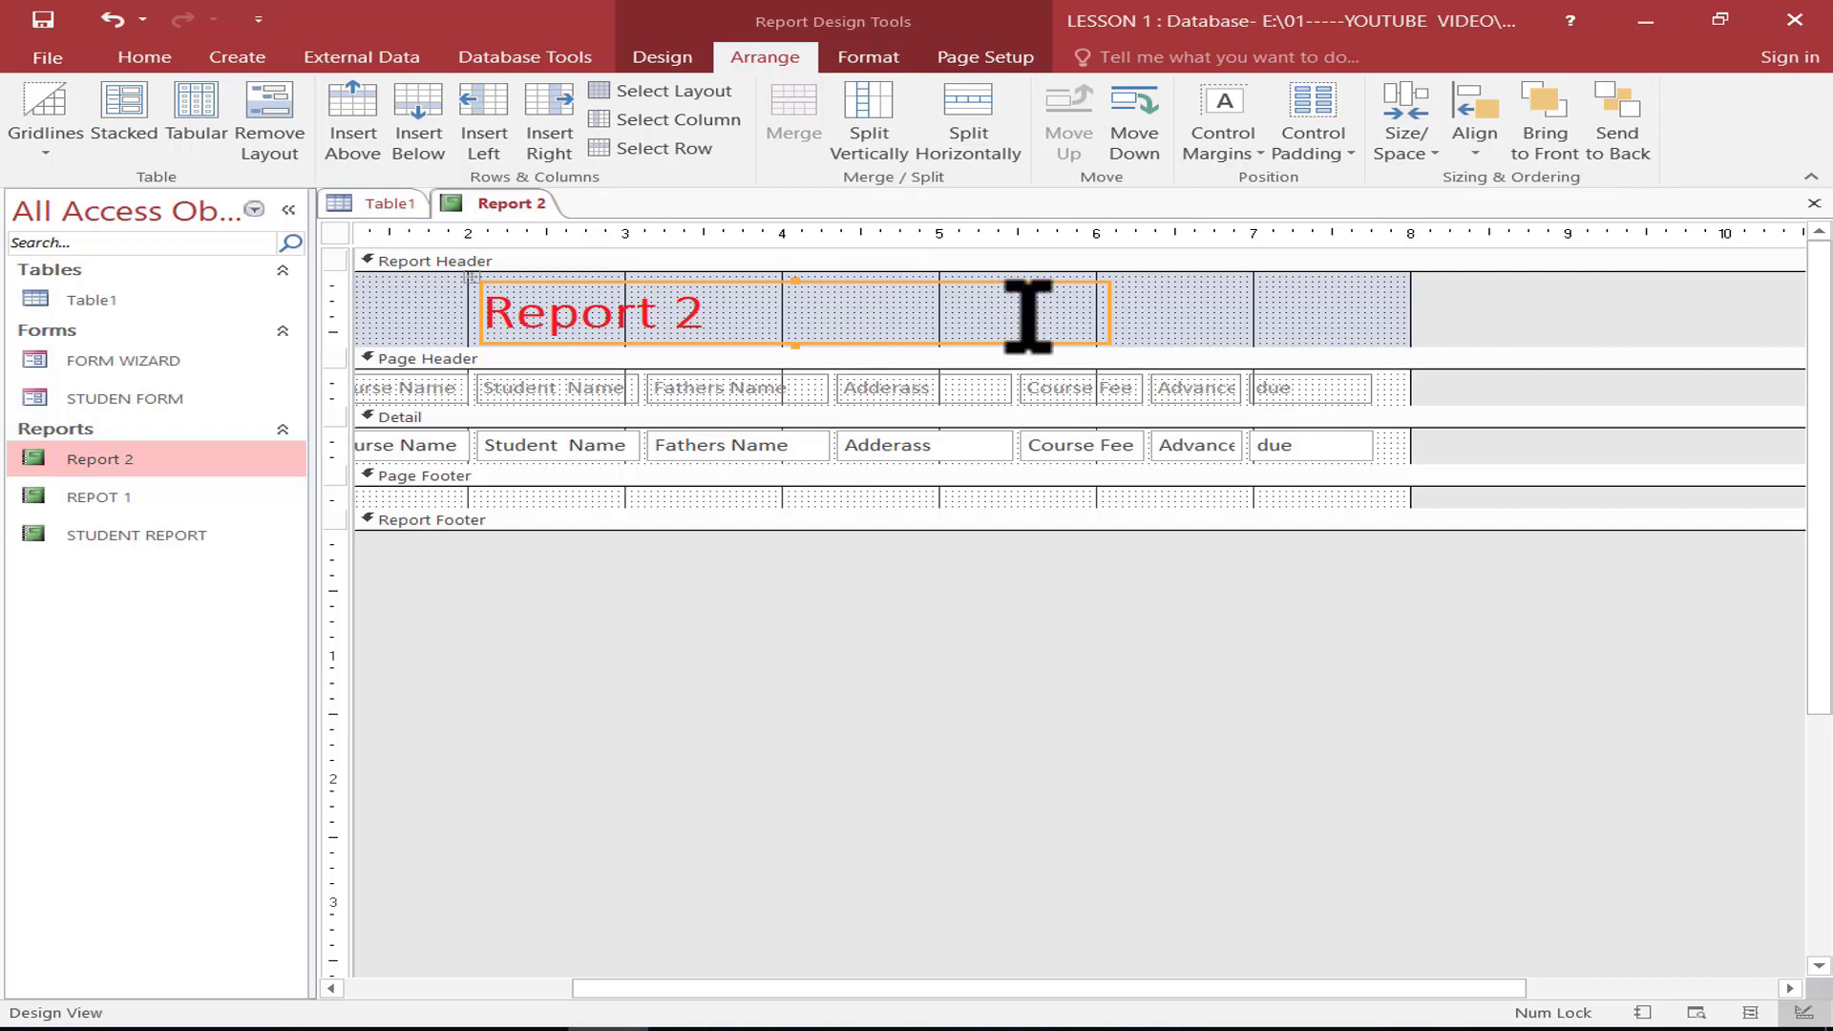
pyautogui.click(1107, 315)
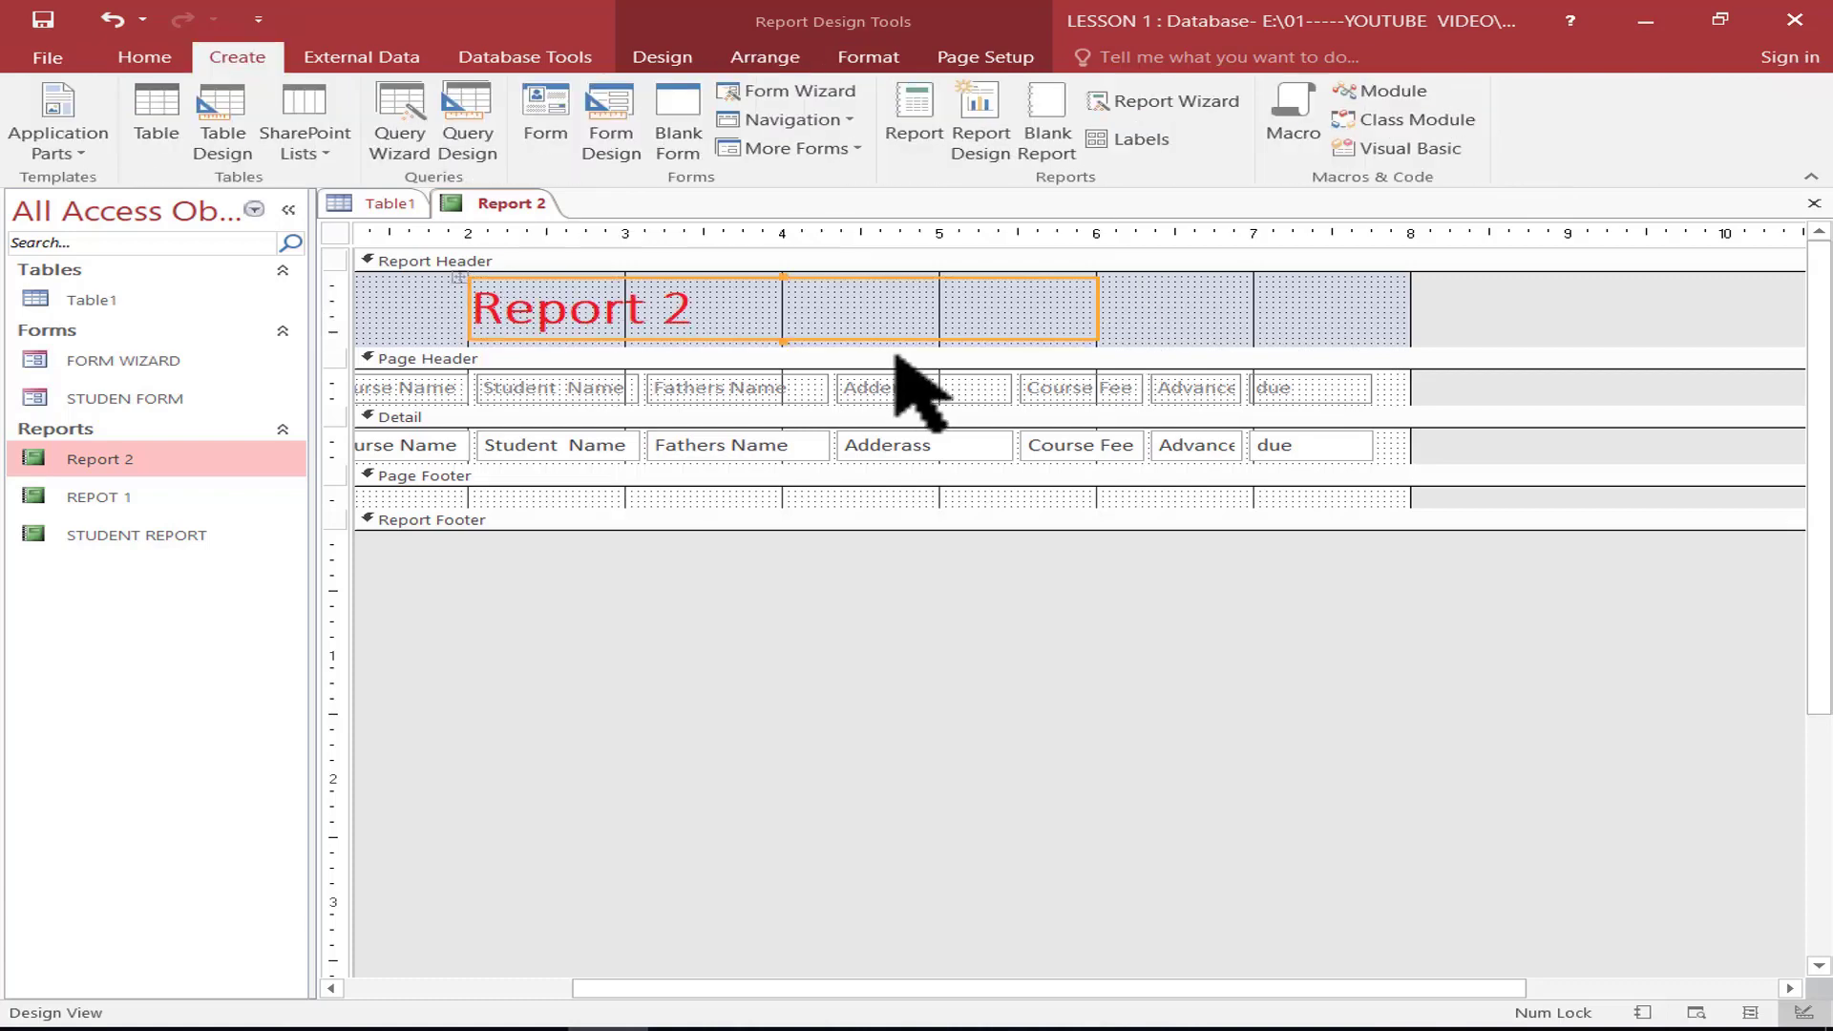
# Close Report 2 with its design changes saved, and reopen it in Report View
pyautogui.click(1811, 204)
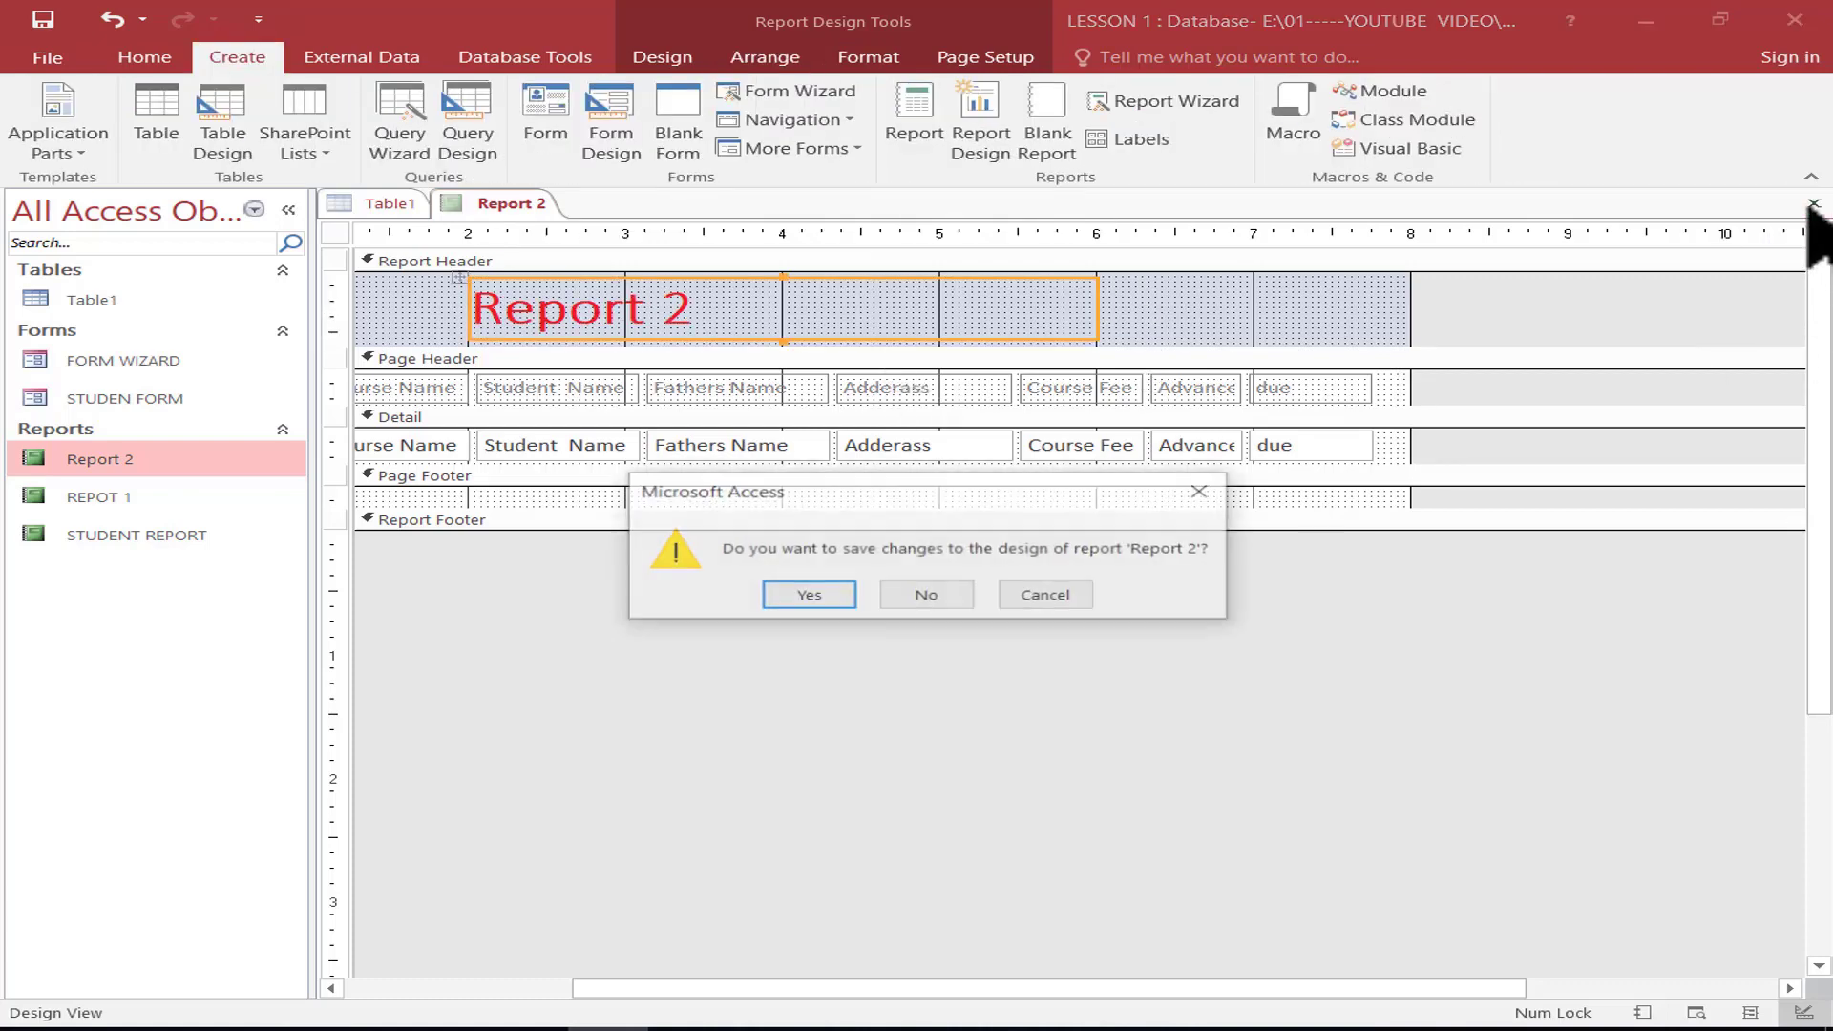
pyautogui.click(808, 596)
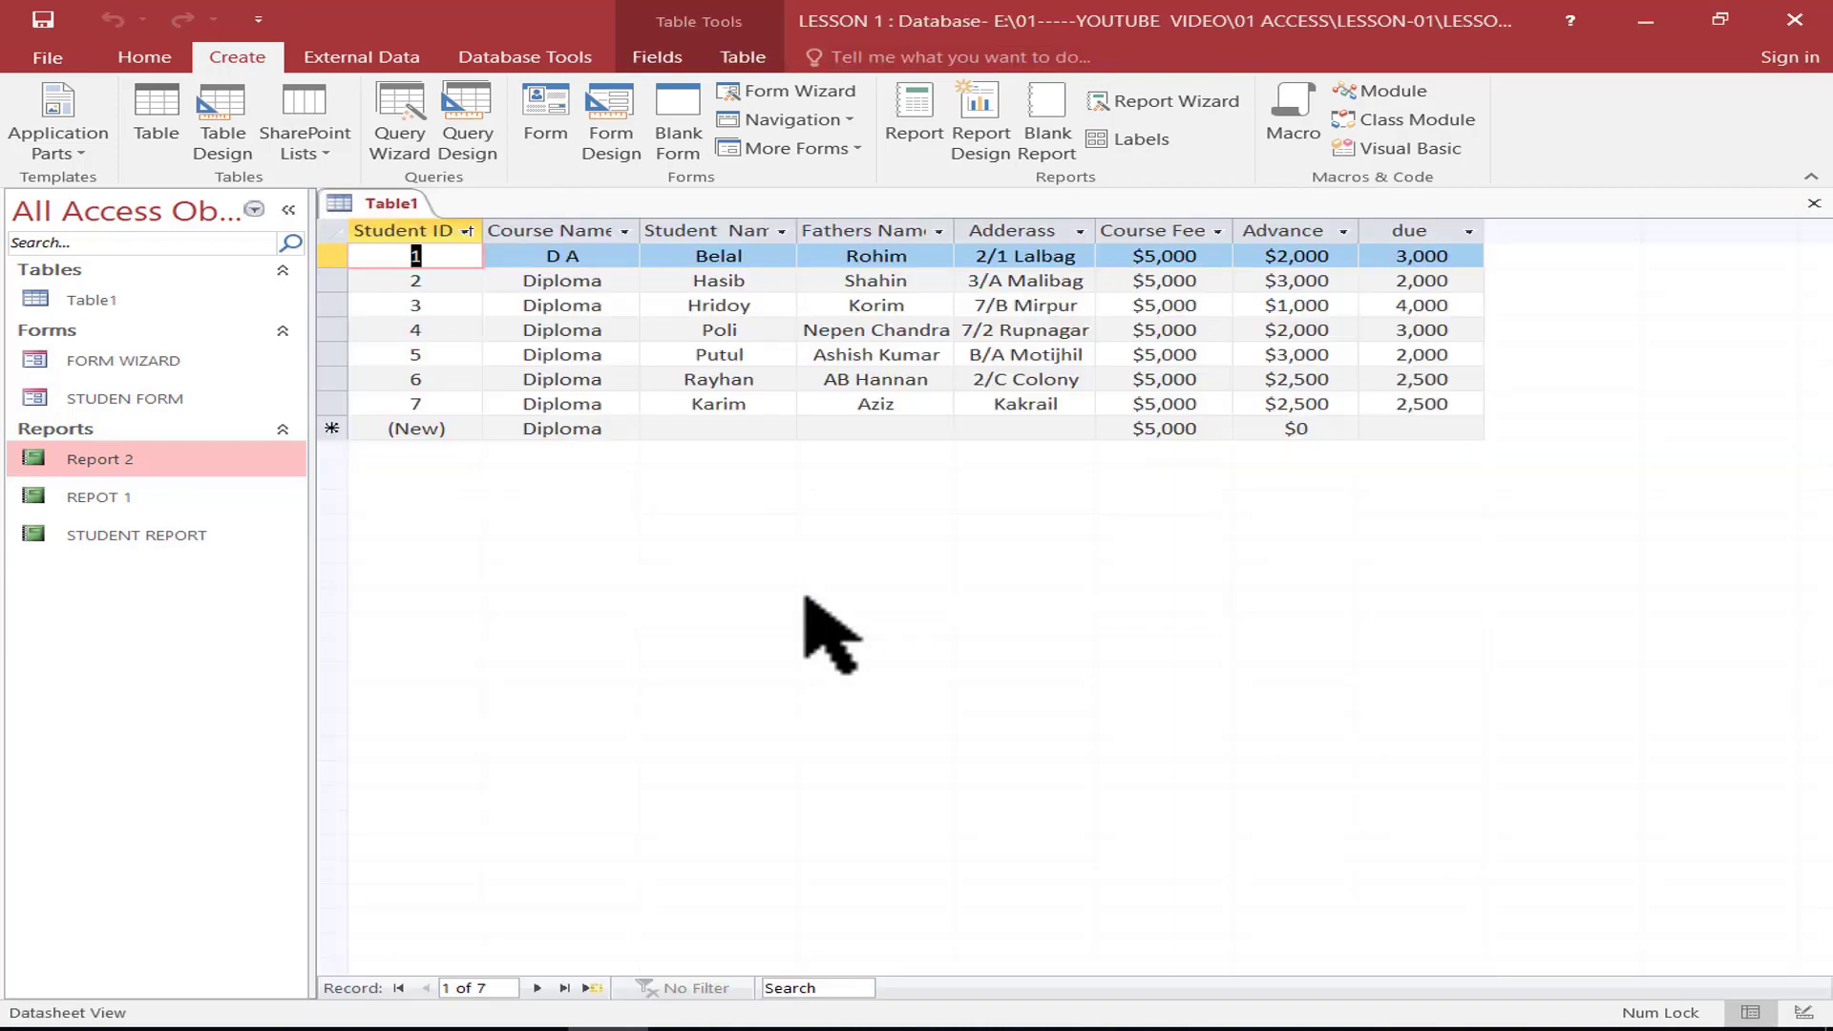
pyautogui.doubleClick(134, 462)
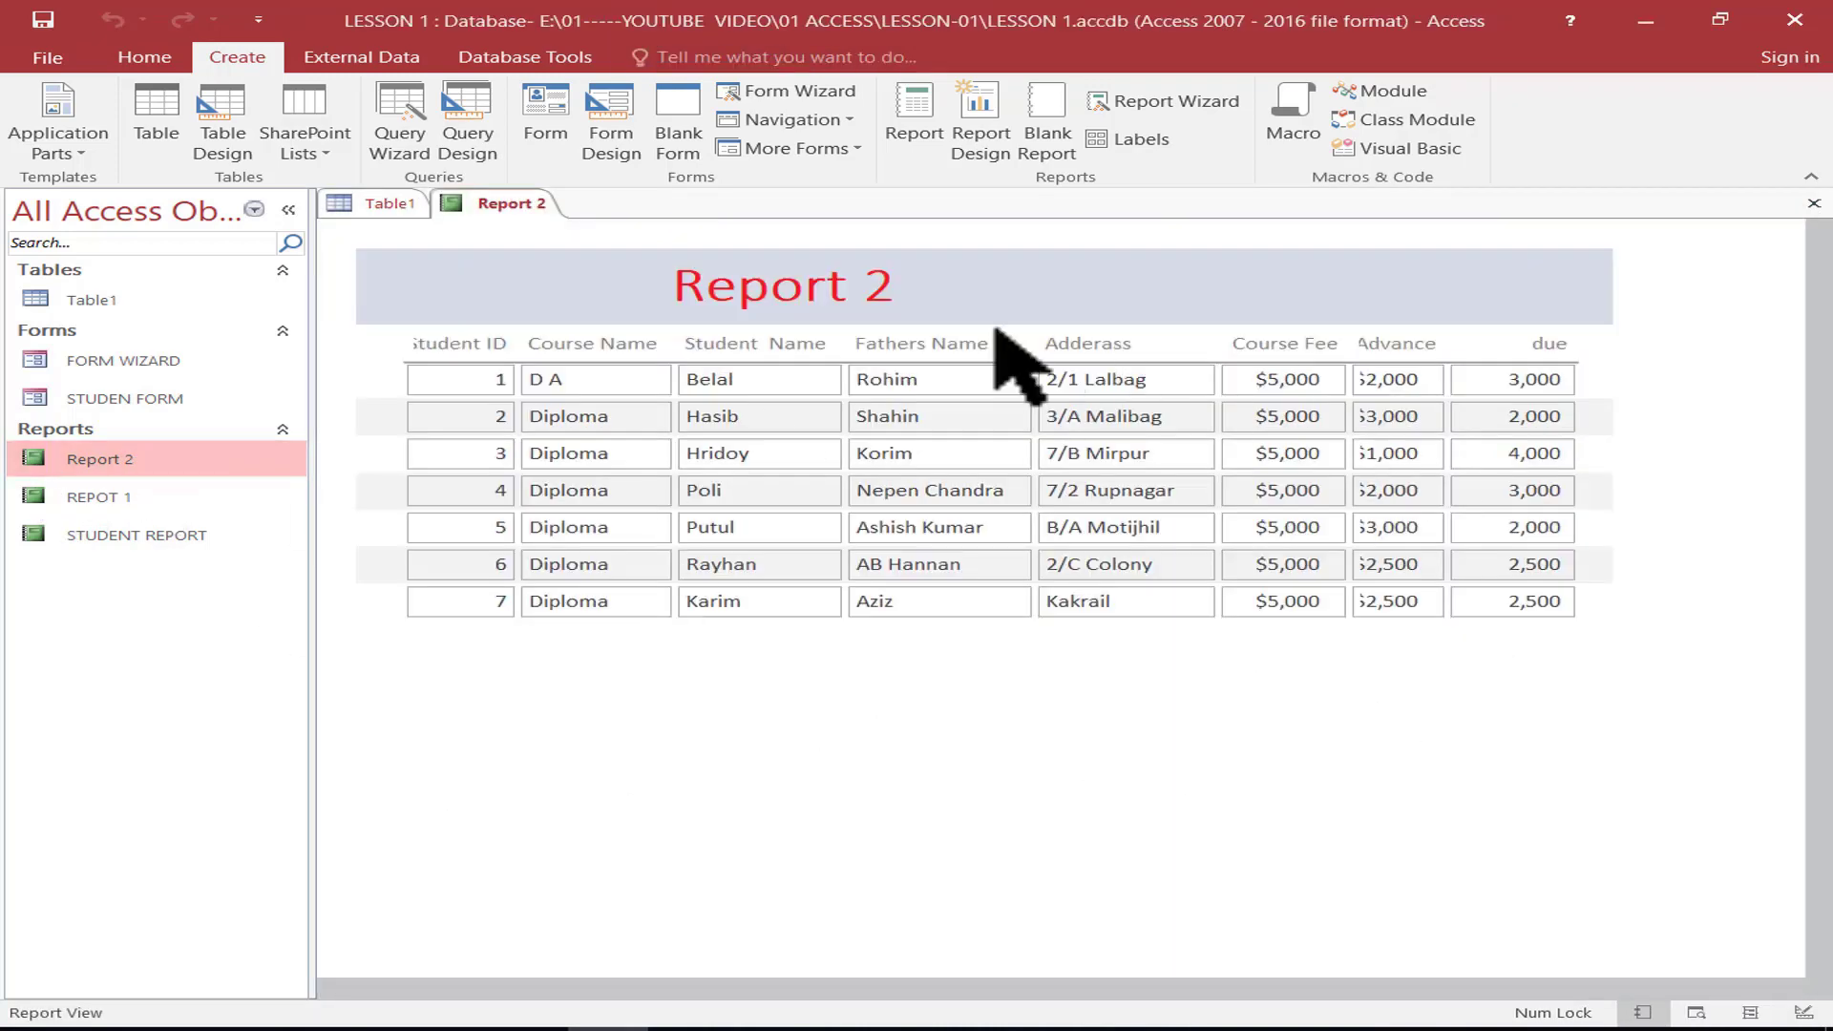